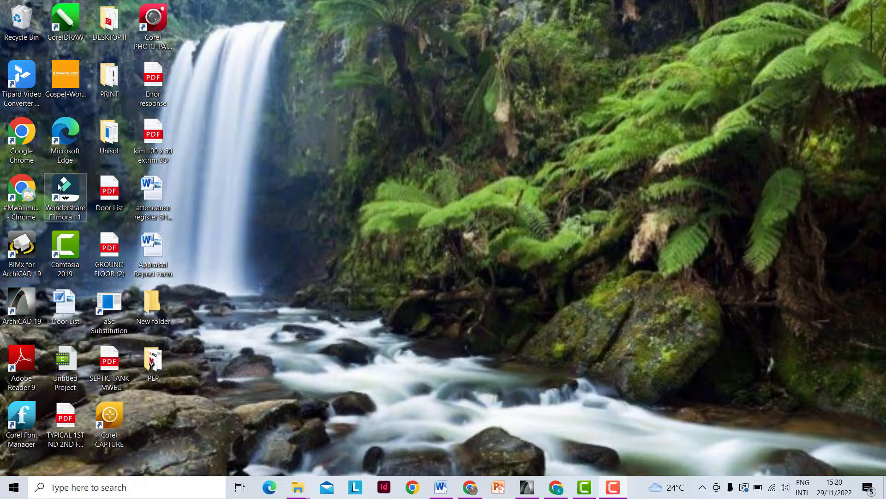
- Launch Google Chrome from the desktop and open it under a chosen user profile
double_click(20, 135)
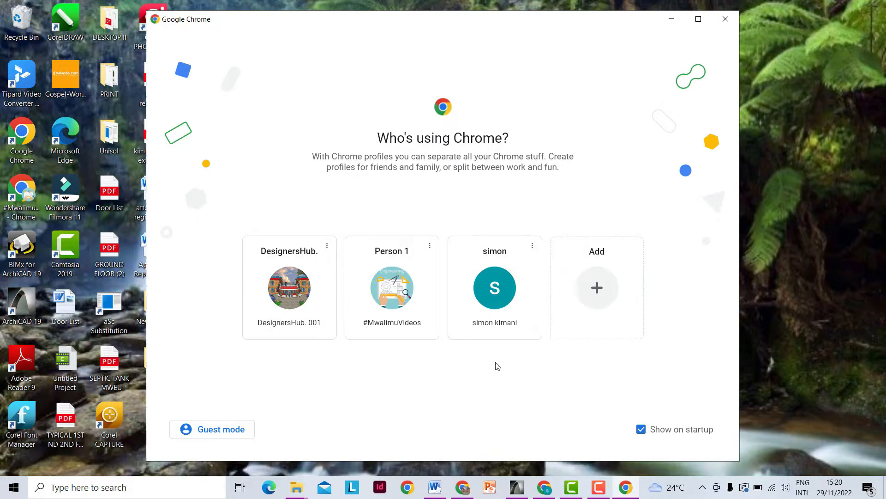
left_click(502, 293)
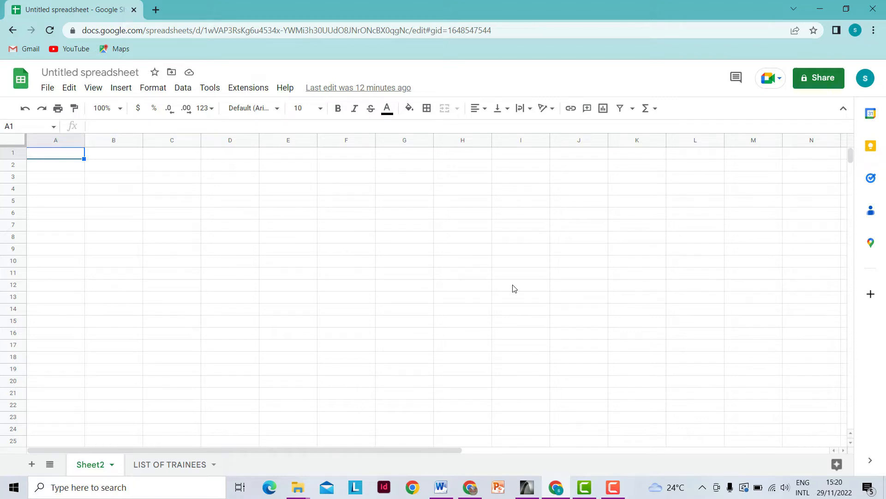
- Open Google Sheets from the Google apps launcher in a new tab and switch to it
key("ctrl+t")
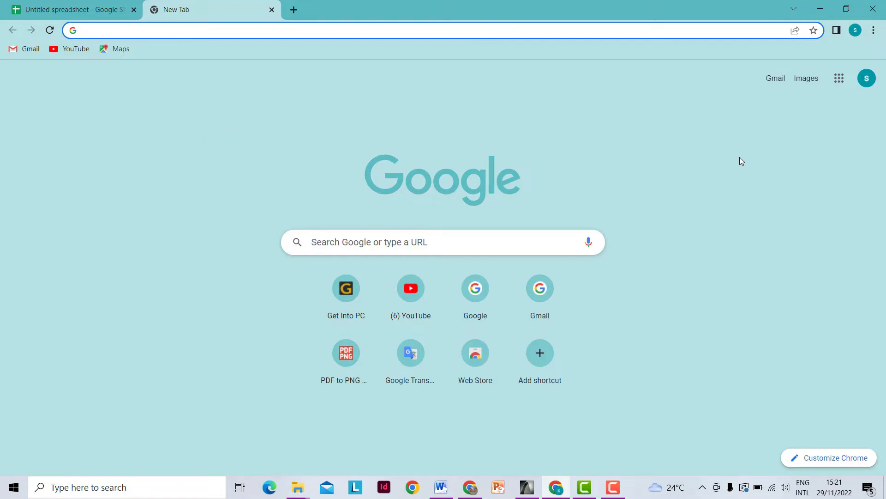
left_click(840, 80)
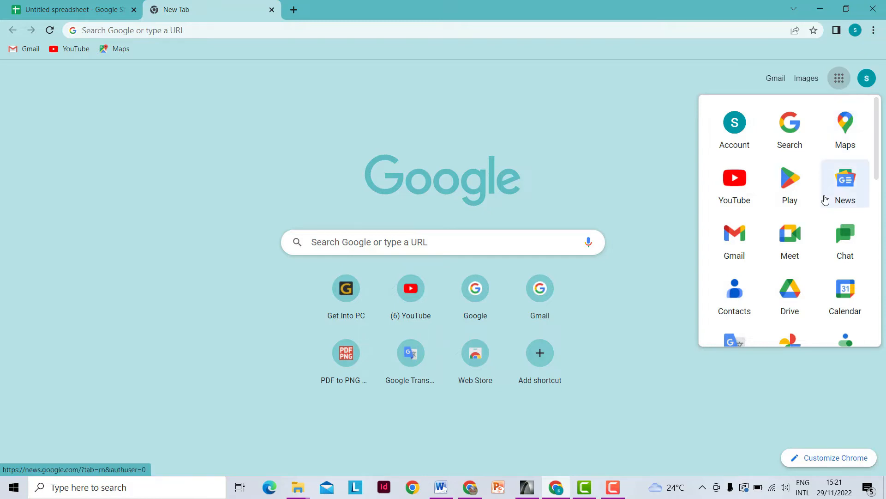
scroll(824, 198, "down", 1)
scroll(824, 197, "down", 6)
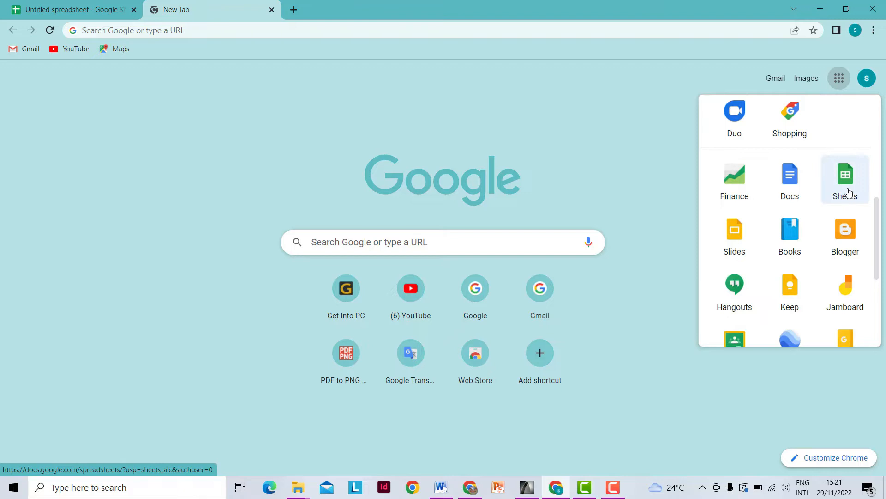
right_click(848, 192)
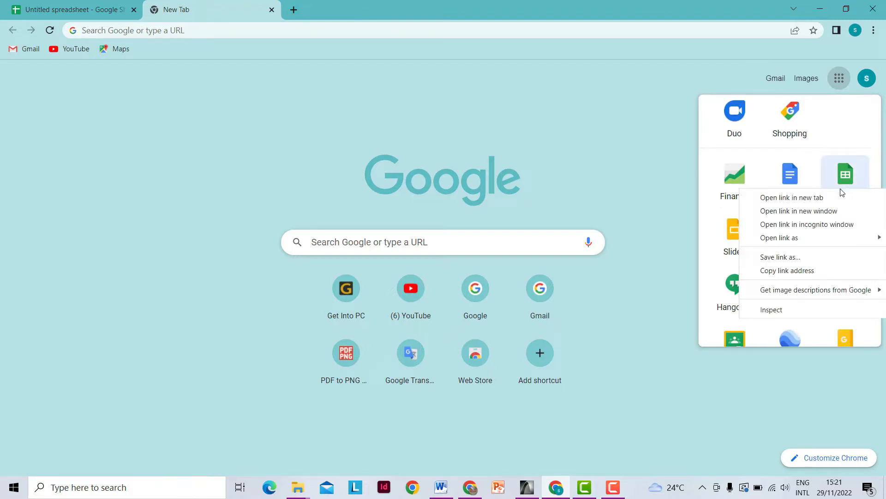
left_click(807, 197)
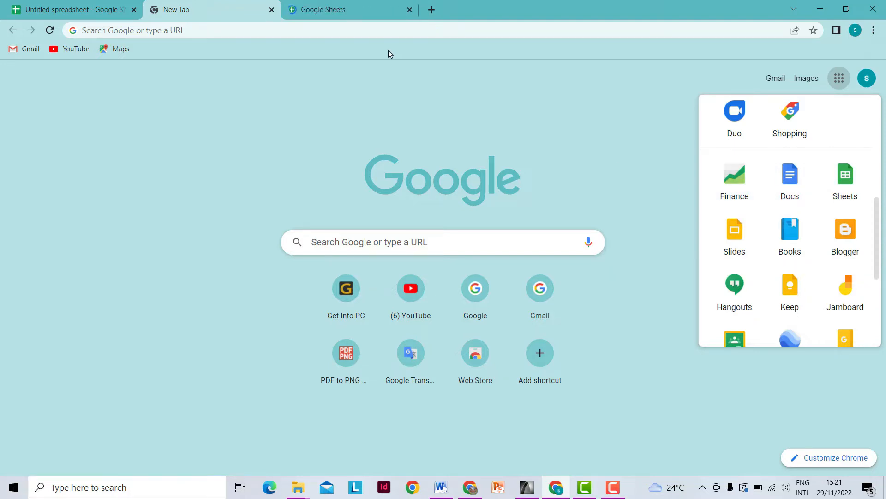
left_click(340, 11)
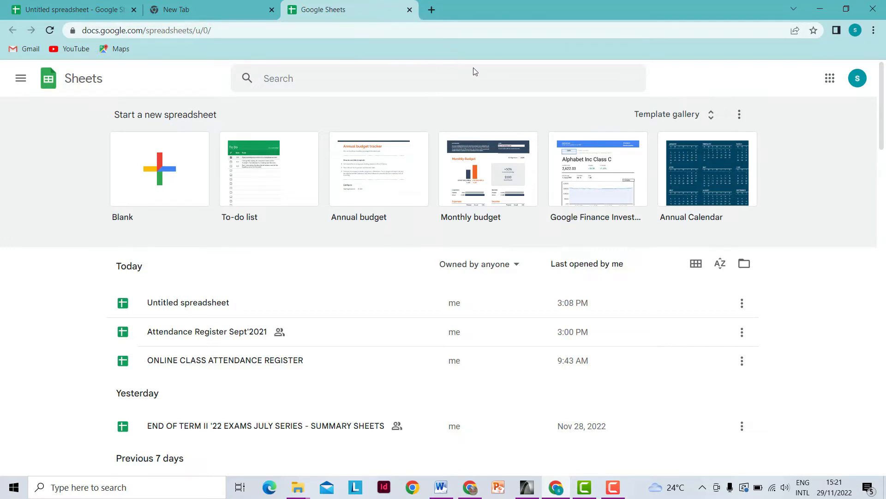
- Start a Blank spreadsheet from the Start a new spreadsheet gallery
left_click(163, 183)
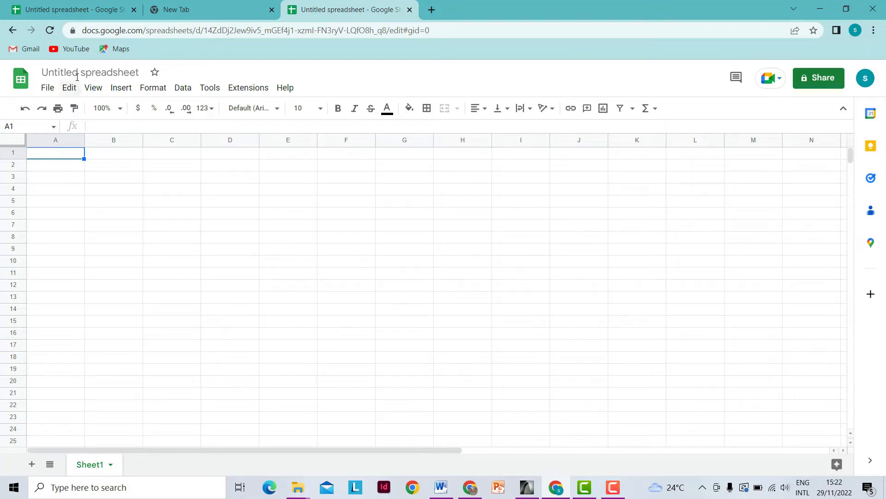
- Retitle 'Untitled spreadsheet' as 'ONLINE CLASS ATTENDANCE REGISTER'
left_click(129, 73)
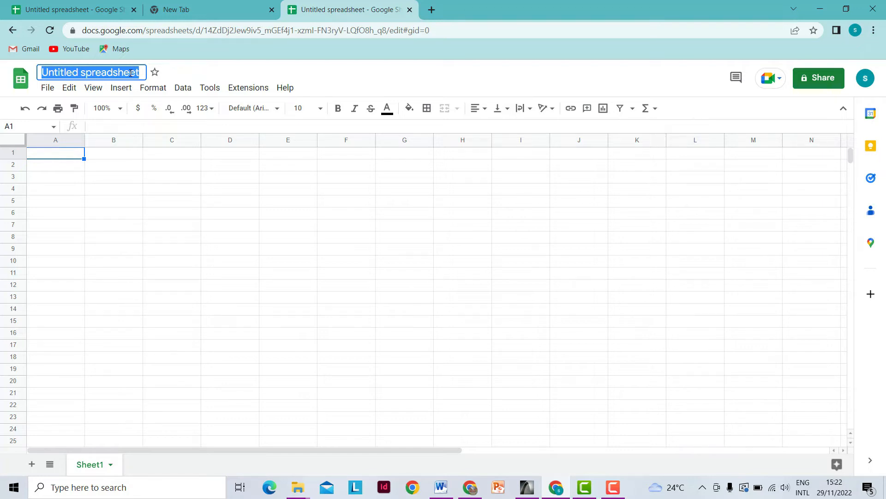
type("O")
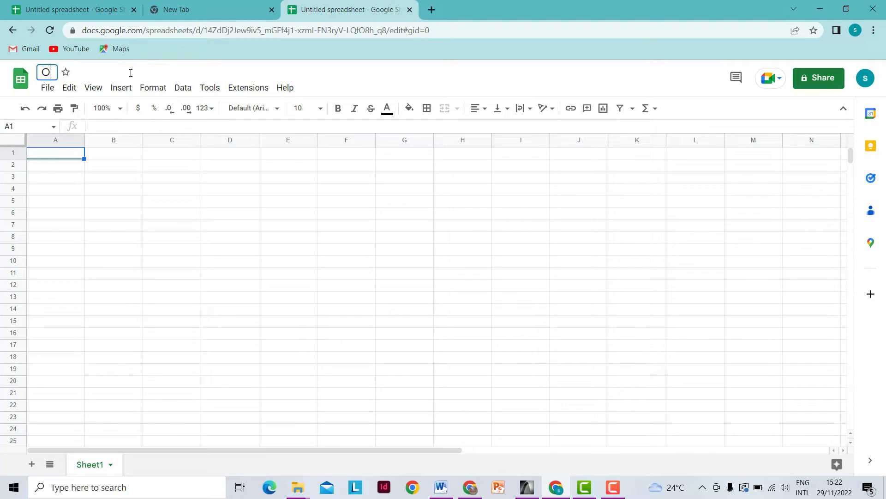
type("NLINE CLASS ATTENDANCE REGIS")
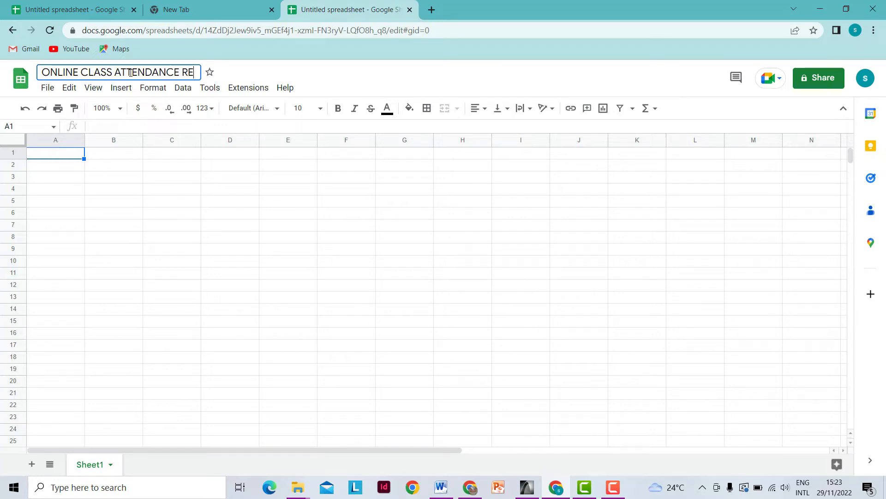
type("T")
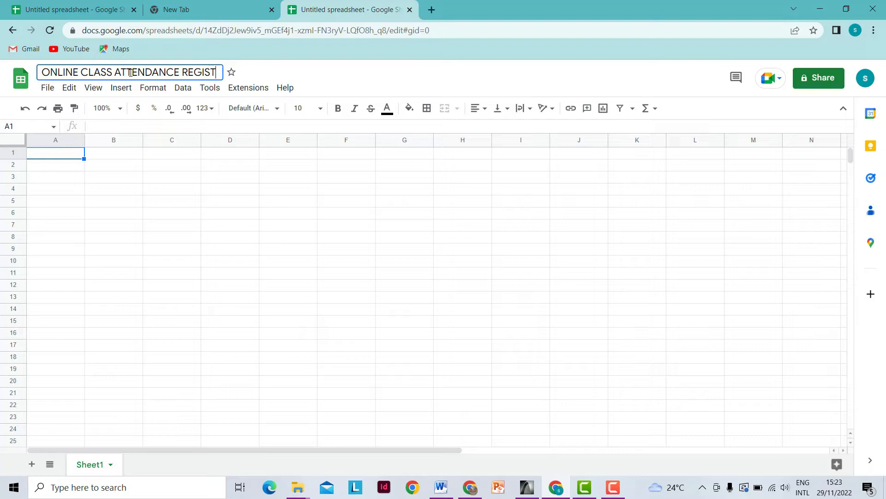
type("ER")
left_click(220, 168)
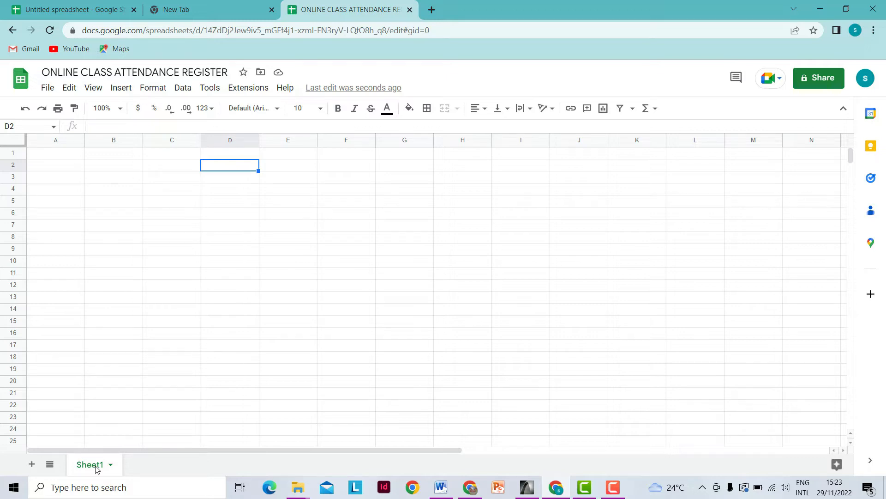
- Rename the Sheet1 tab to 'ADR610/S23', inserting the slash between ADR610 and S23
left_click(110, 467)
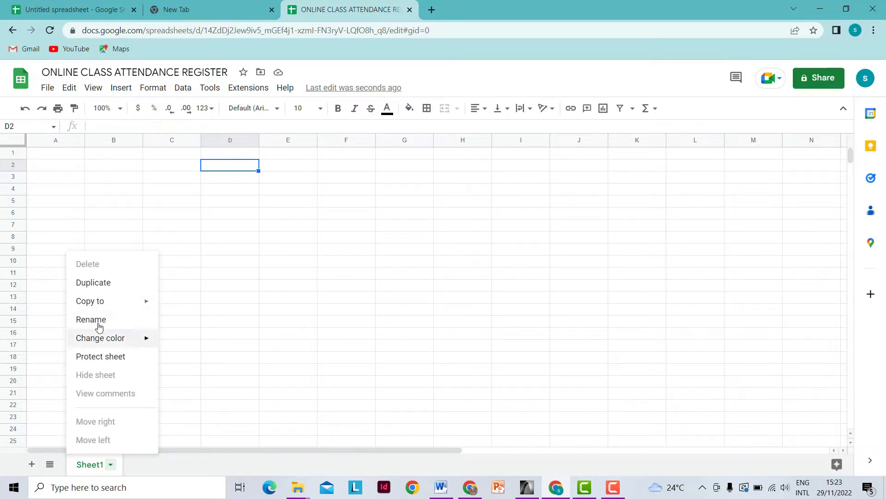
left_click(98, 322)
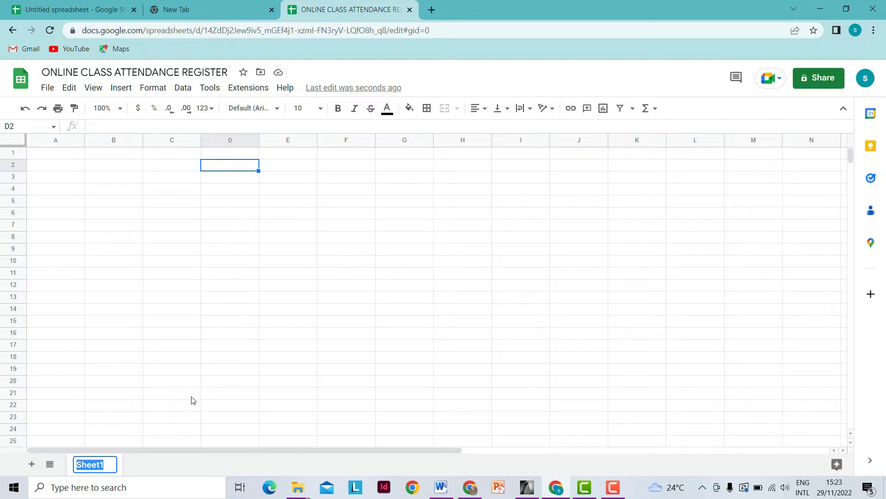
type("ADR")
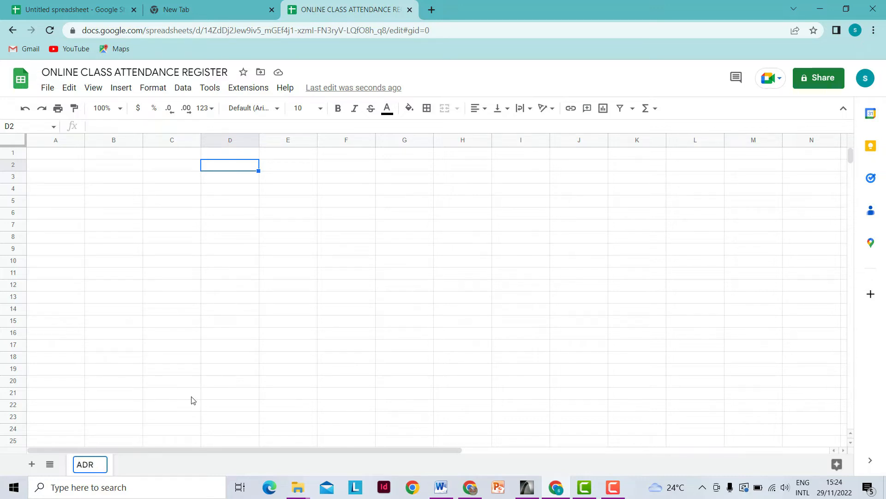
type("610")
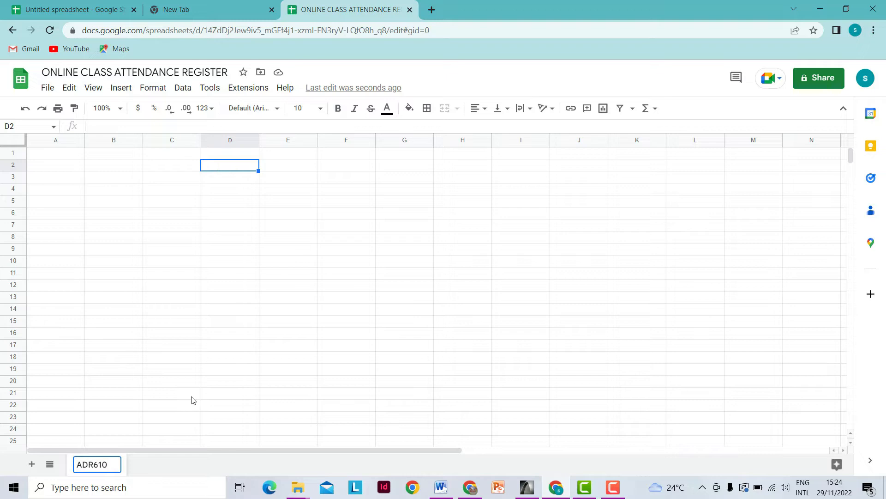
type("S23")
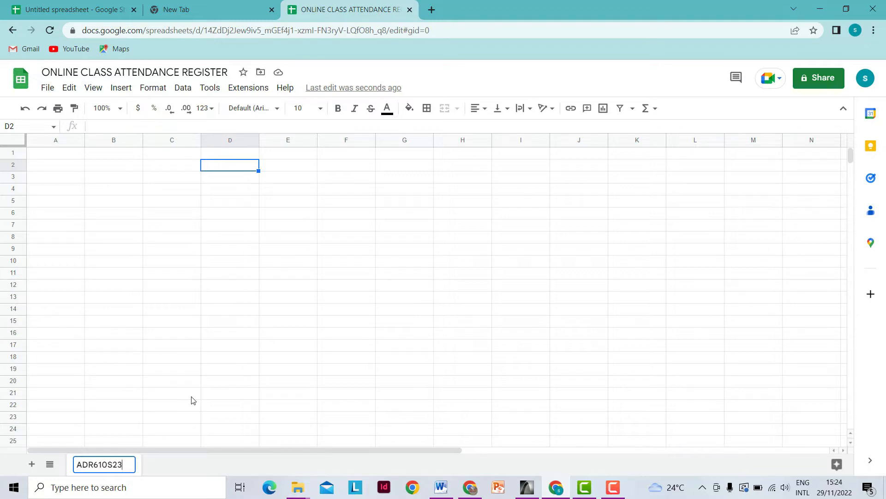
left_click(109, 465)
type("/")
left_click(117, 418)
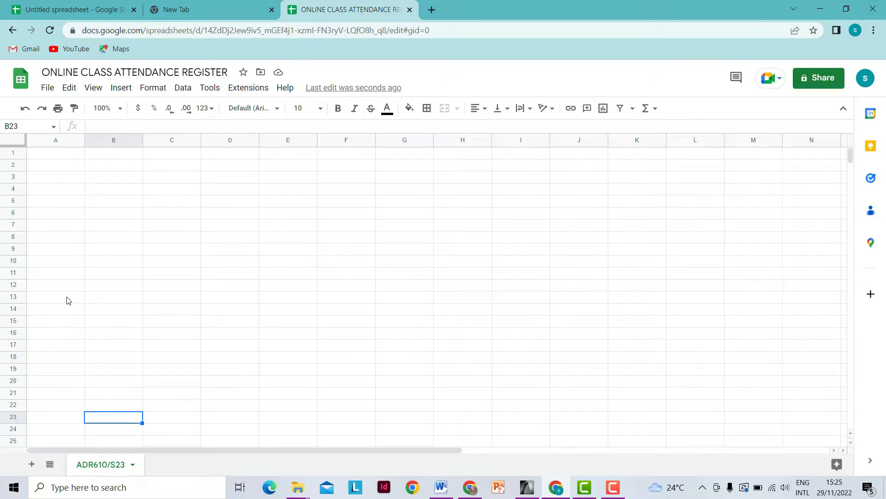
- Set row 1 to 75 px and row 2 to 45 px tall
left_click(12, 152)
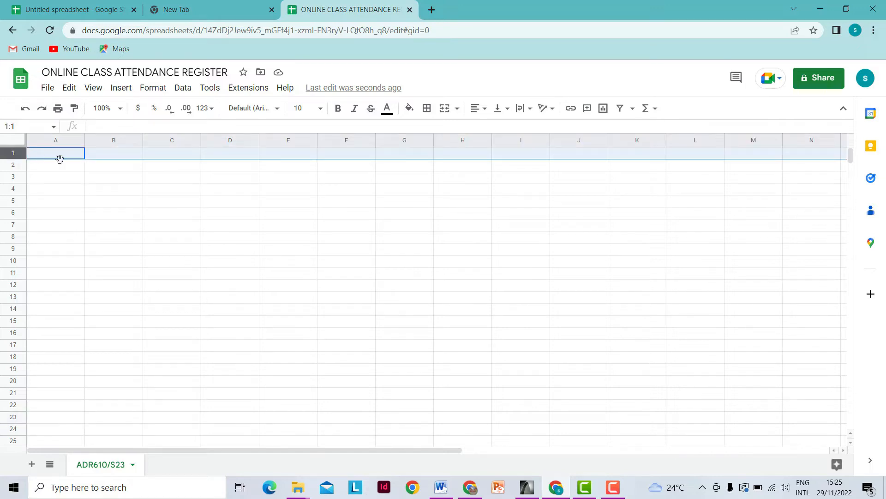
right_click(18, 153)
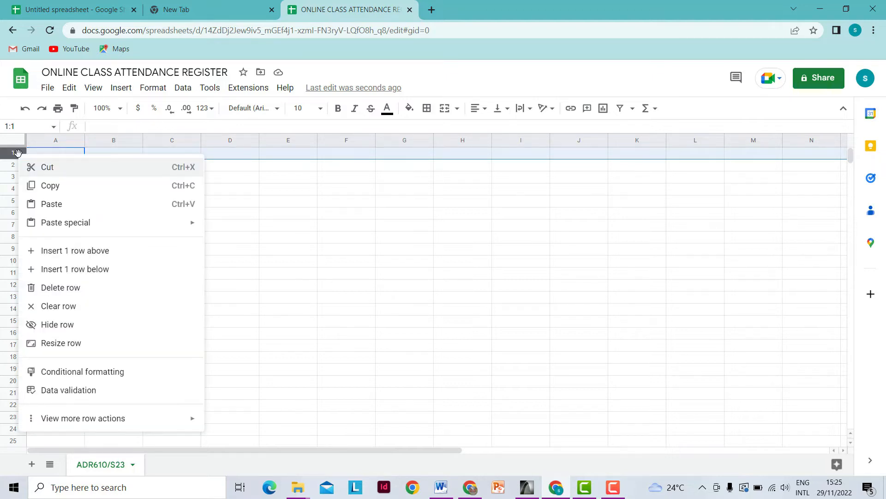
left_click(58, 347)
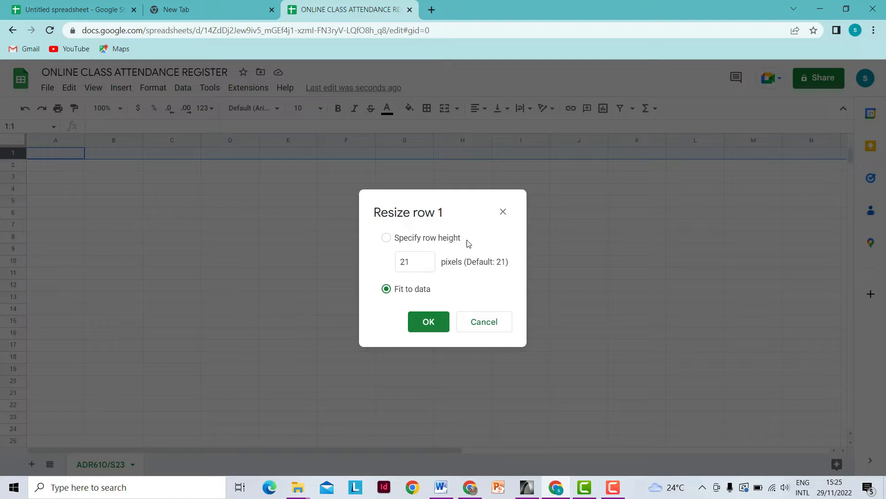
left_click_drag(412, 262, 397, 267)
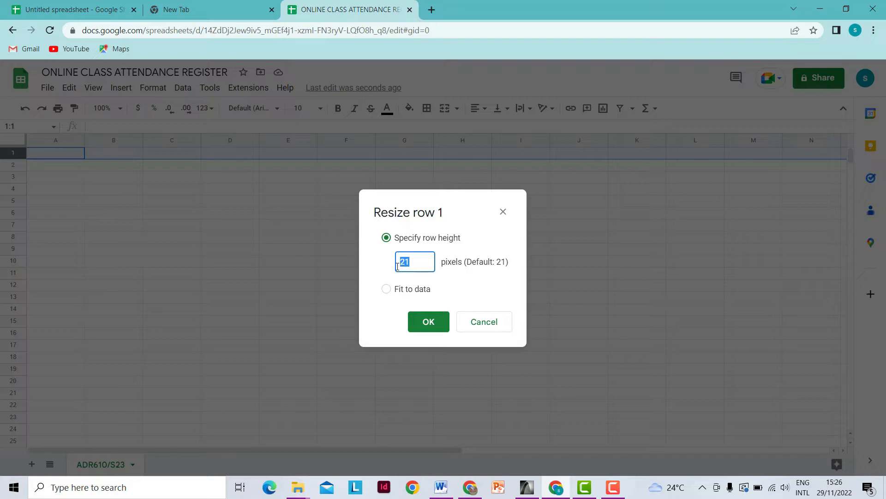
type("75")
left_click(429, 321)
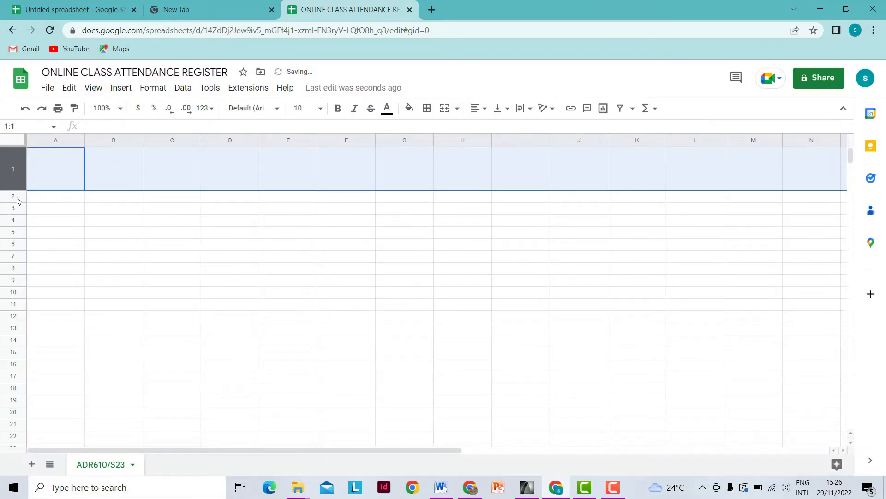
left_click(17, 197)
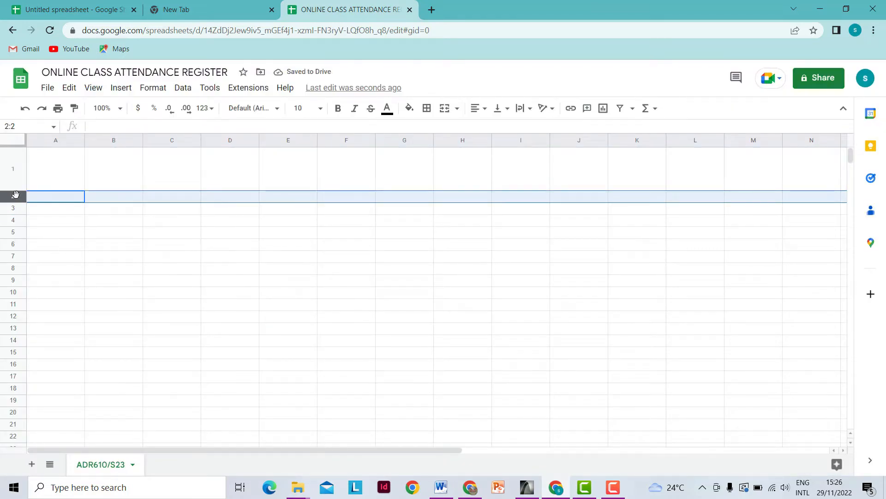
right_click(14, 195)
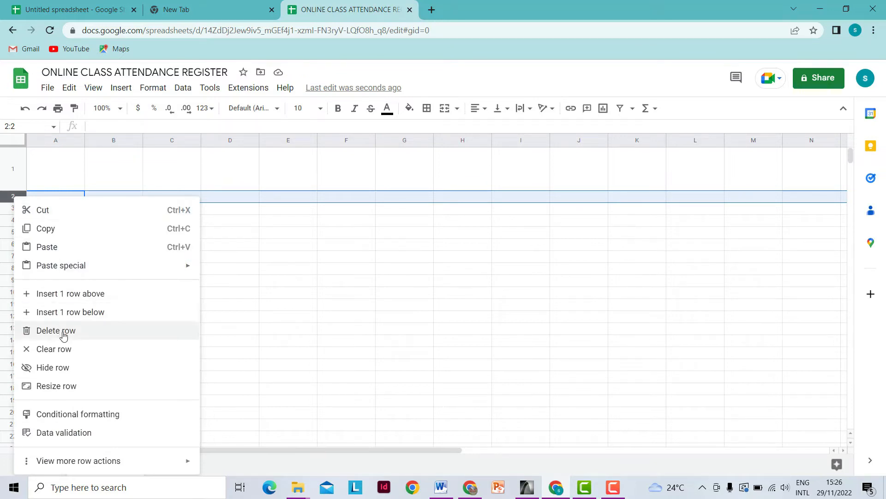
left_click(59, 387)
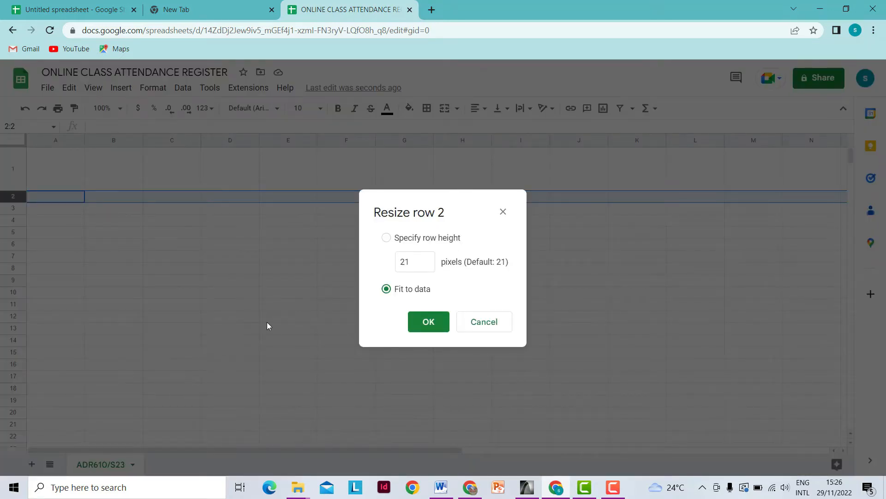
left_click_drag(411, 263, 400, 268)
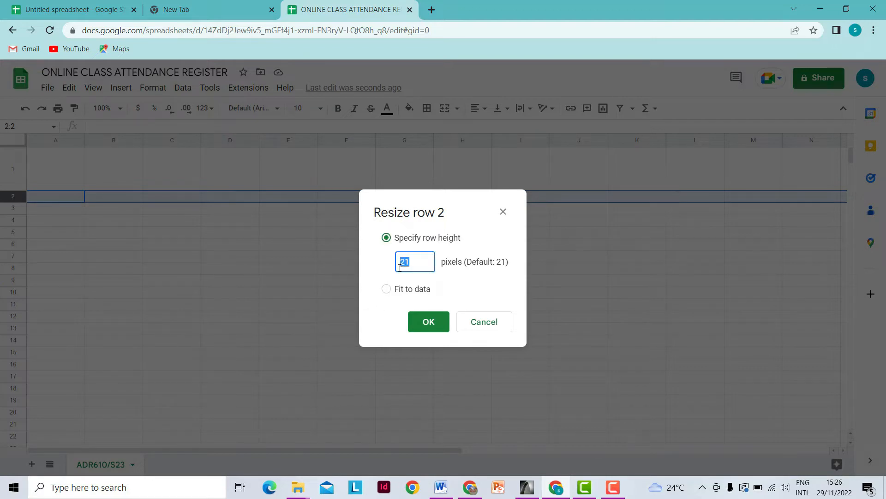
type("45")
left_click(427, 323)
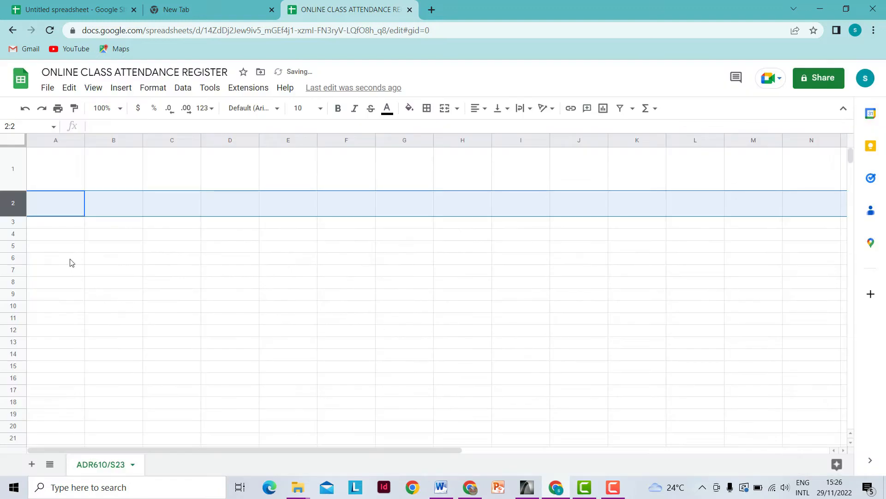
- Make row 4 70 px tall
left_click(15, 222)
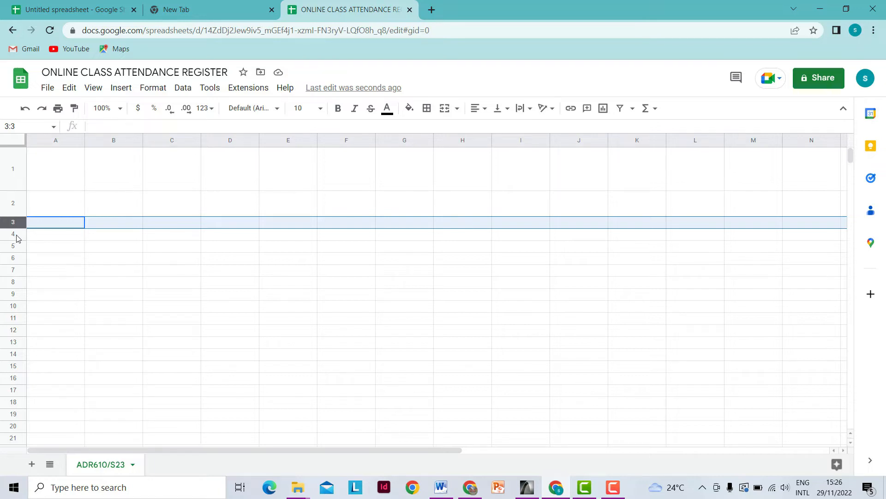
left_click(16, 234)
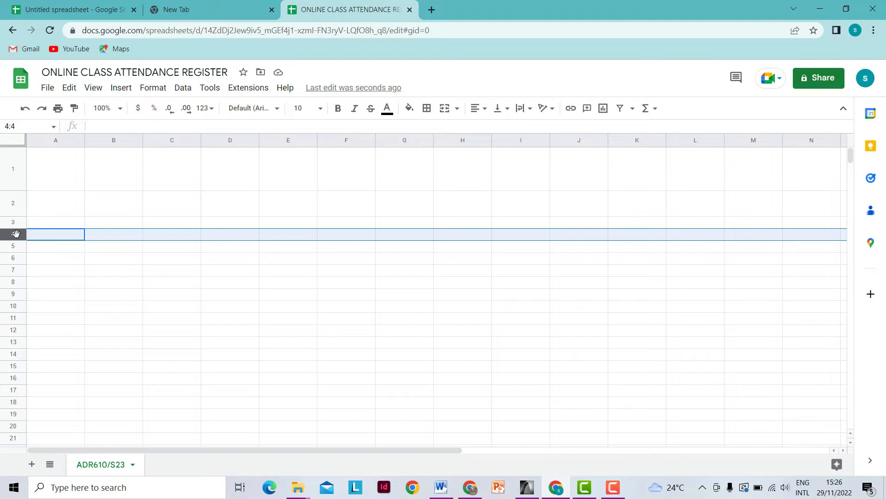
right_click(15, 234)
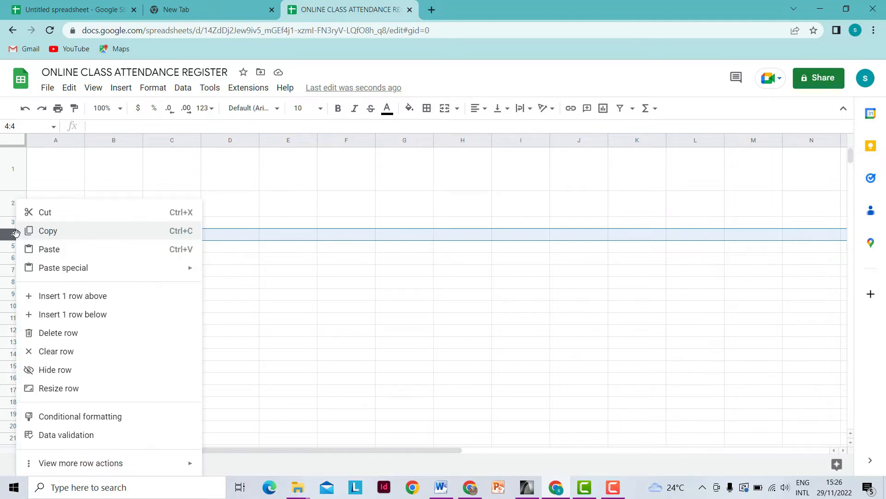
left_click(58, 390)
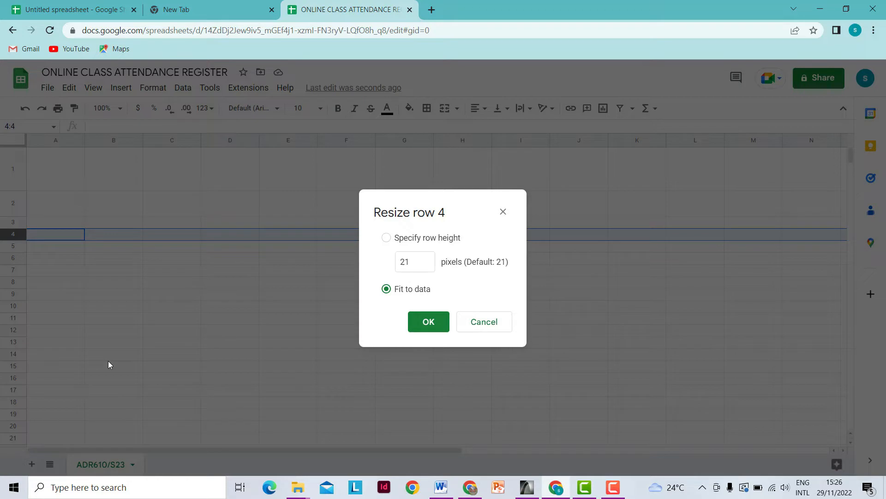
left_click(401, 263)
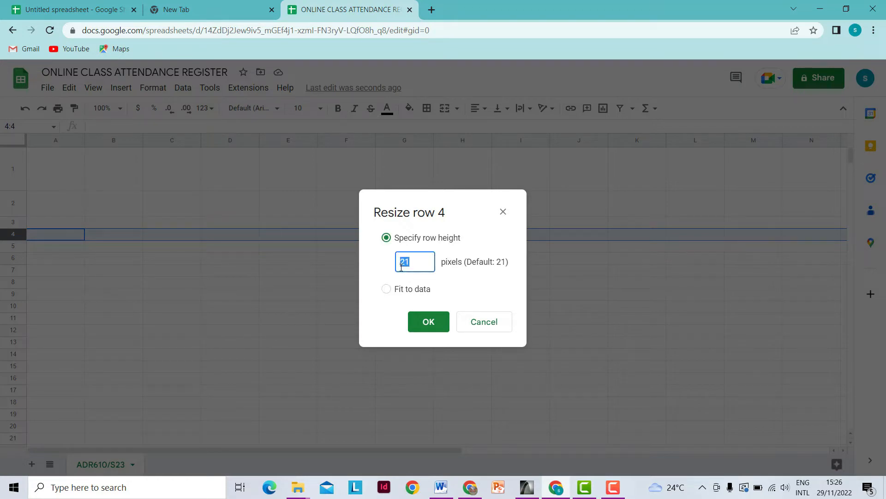
type("70")
left_click(430, 322)
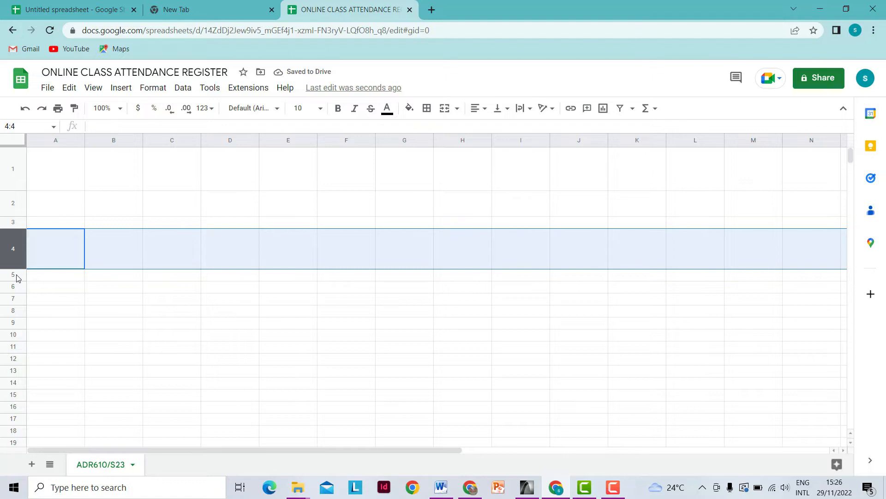
- Make row 5 45 px tall
left_click(15, 275)
right_click(15, 274)
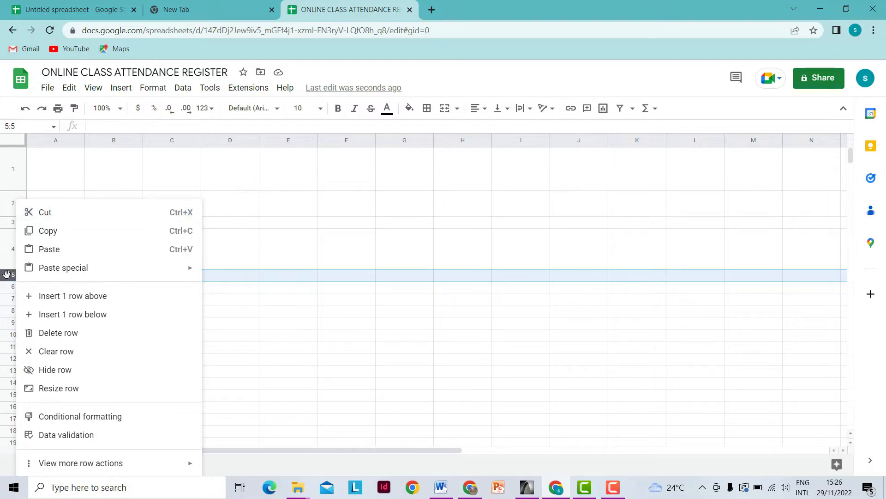
left_click(7, 275)
right_click(7, 275)
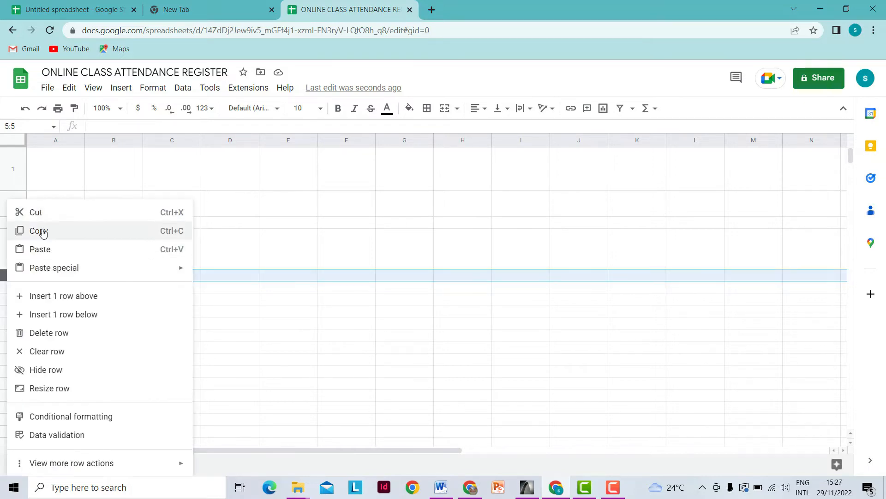
left_click(44, 392)
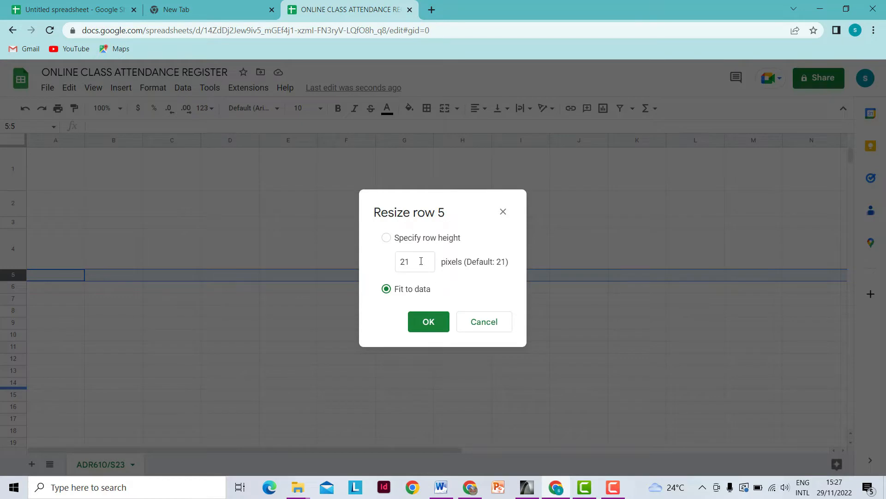
left_click(396, 266)
type("45")
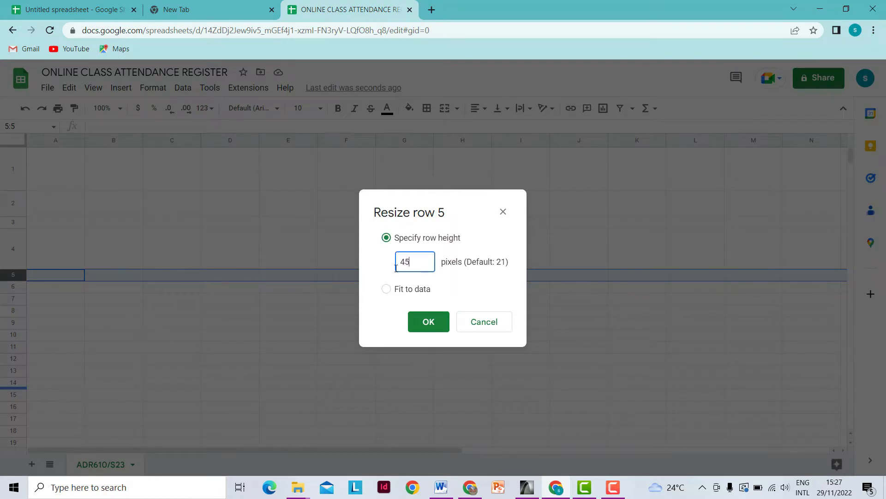
left_click(430, 324)
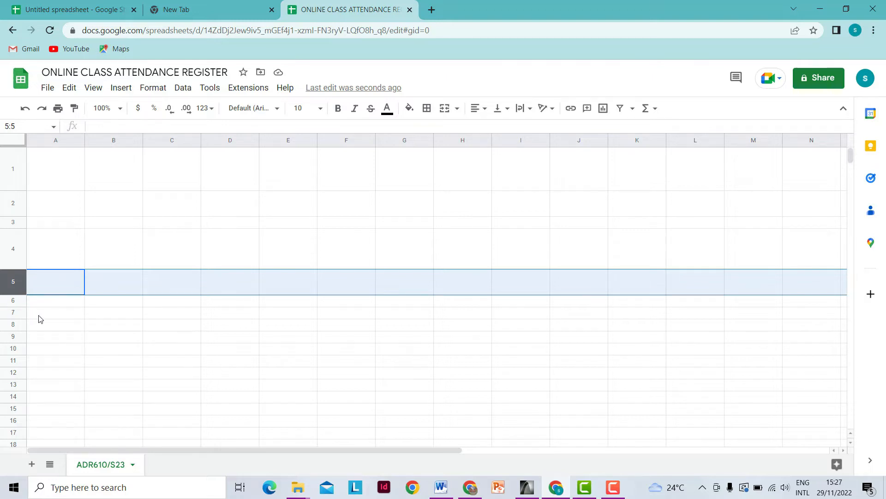
- Select rows 6 through 21 and resize them all to 25 px
scroll(63, 312, "down", 3)
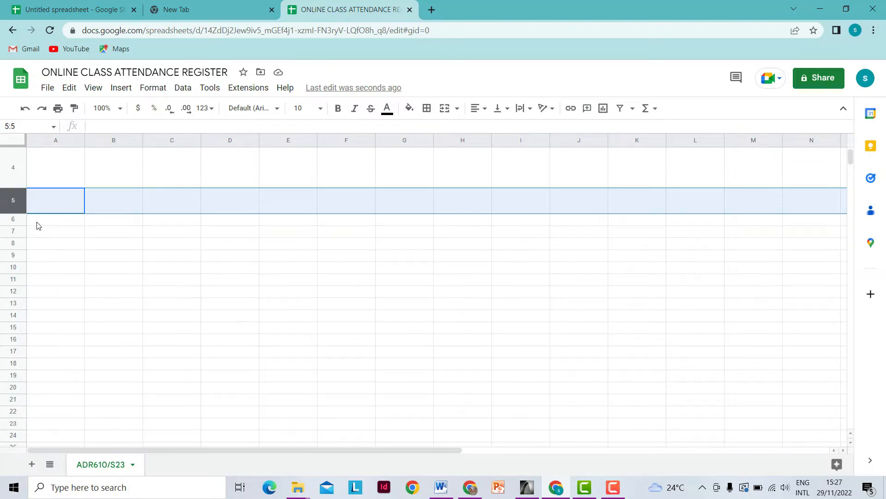
left_click(21, 221)
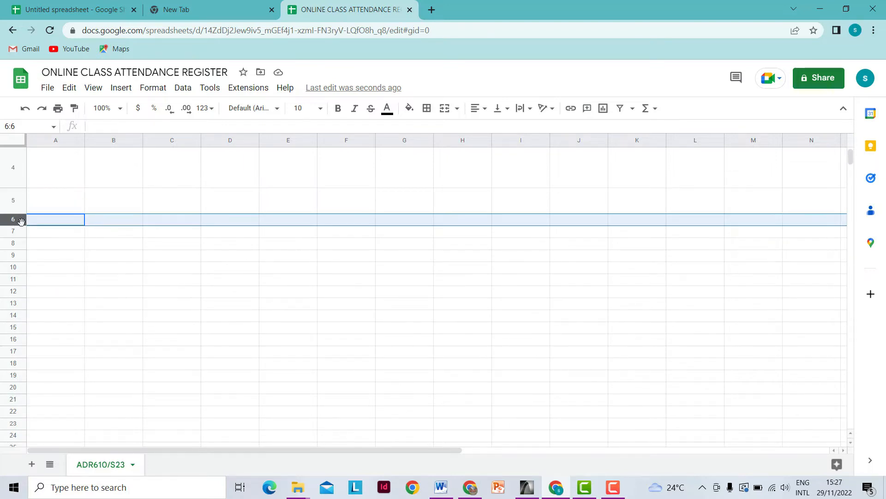
left_click(46, 235)
left_click_drag(16, 221, 22, 398)
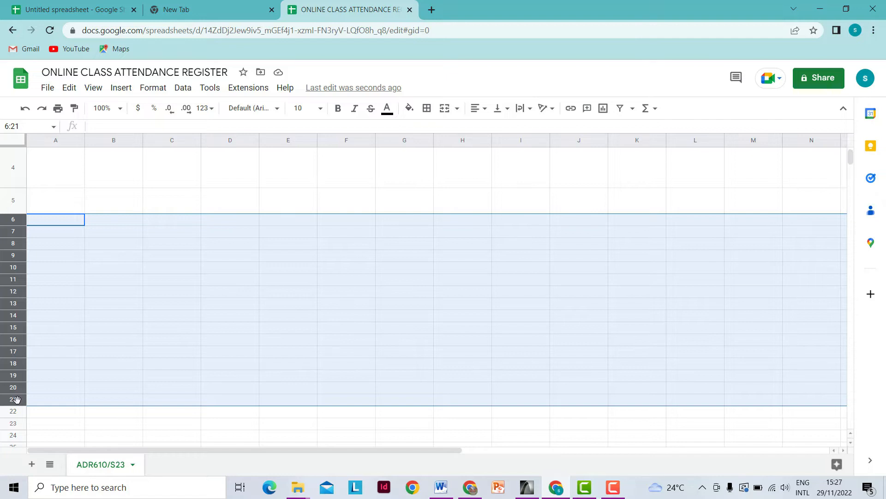
right_click(17, 399)
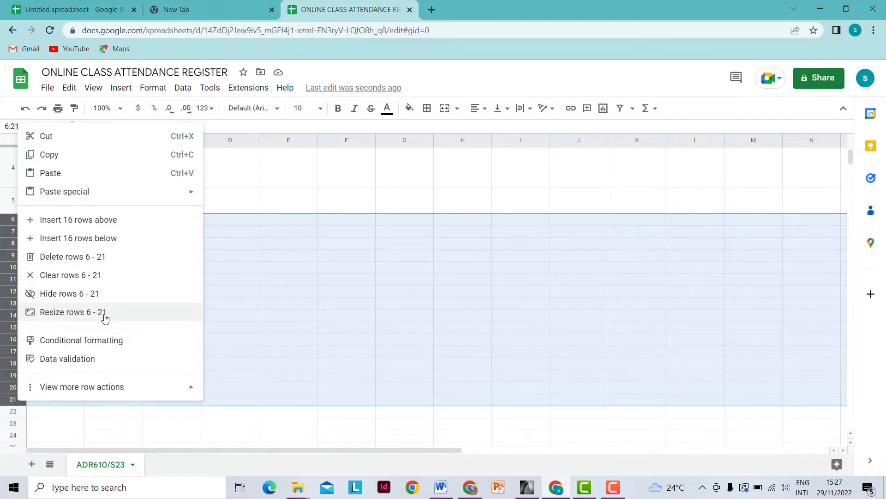
left_click(60, 313)
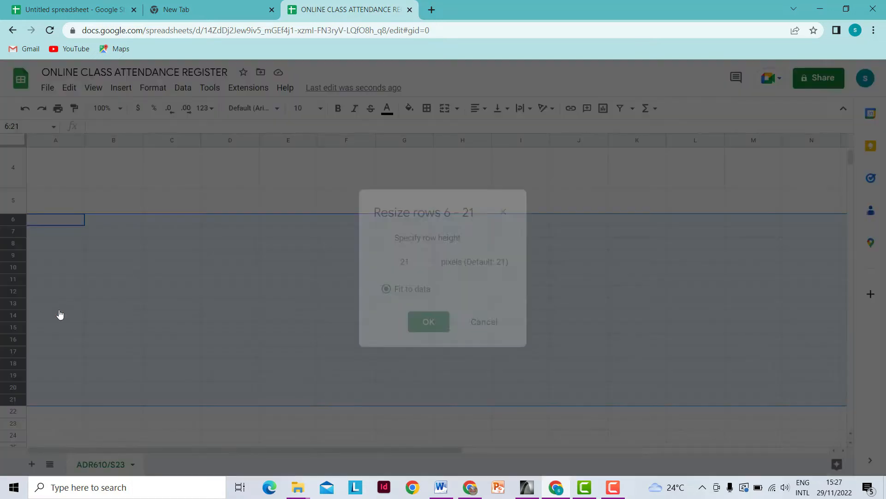
left_click_drag(411, 263, 398, 266)
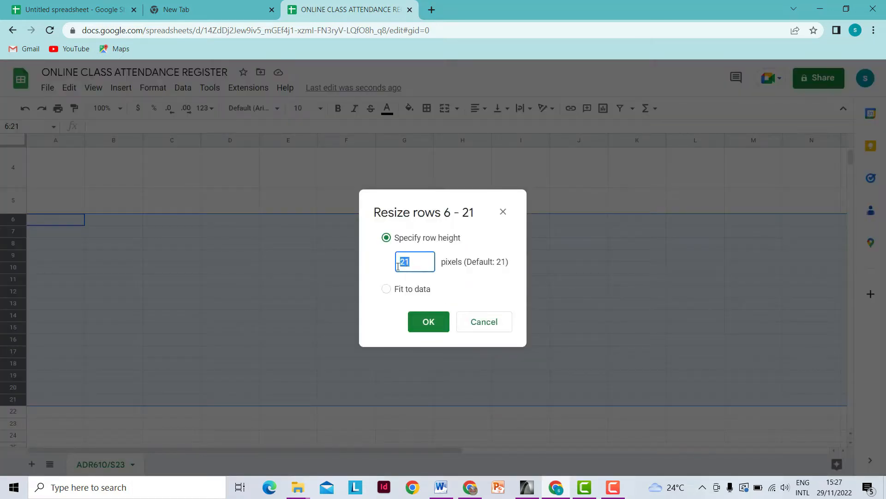
type("25")
left_click(429, 324)
scroll(249, 248, "down", 2)
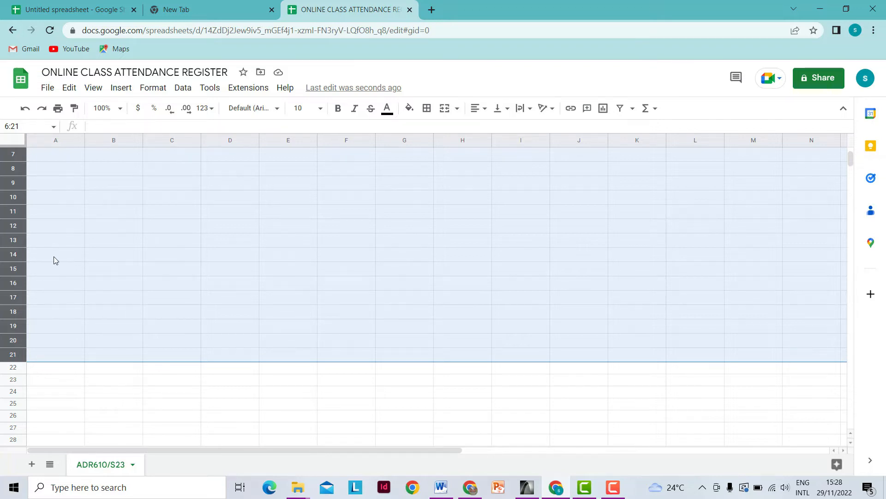
scroll(53, 256, "up", 1)
scroll(53, 256, "down", 1)
- Resize rows 22 through 25 to 30 pixels each
left_click_drag(13, 367, 14, 400)
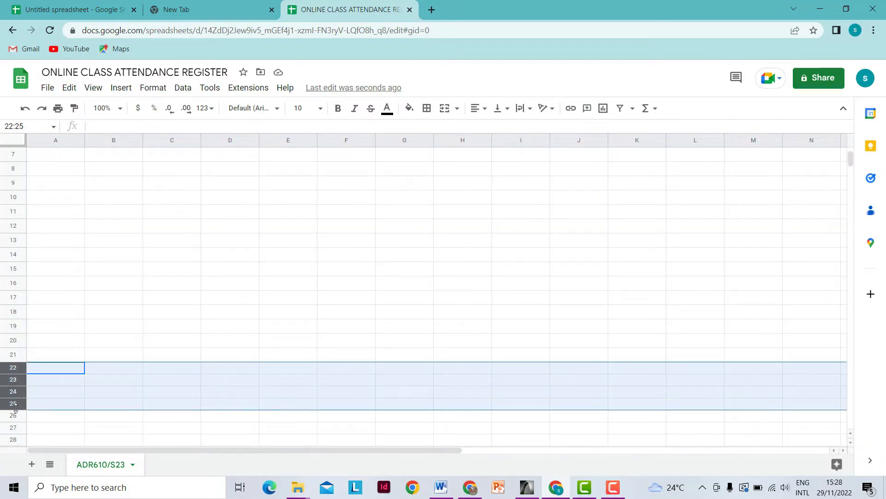
right_click(15, 402)
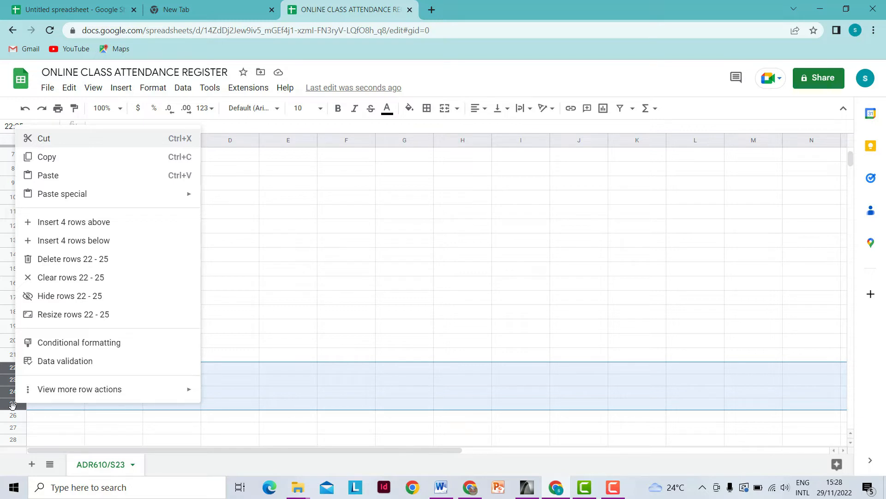
left_click(56, 316)
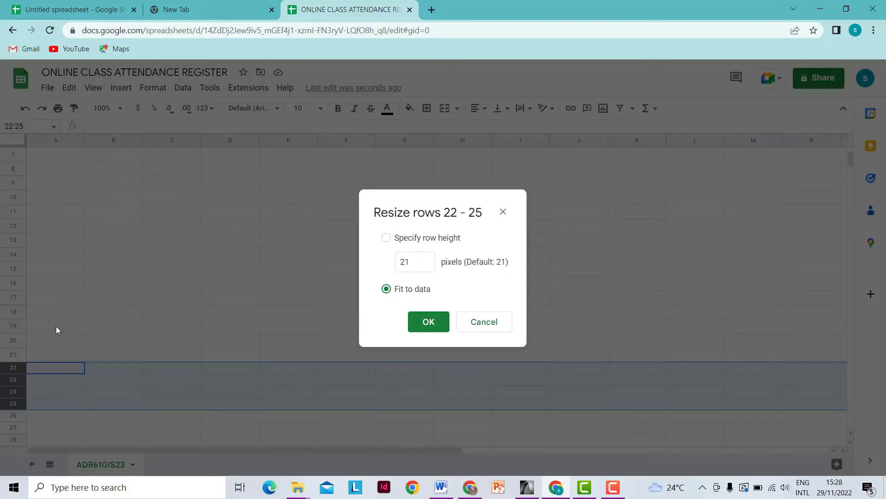
left_click(409, 262)
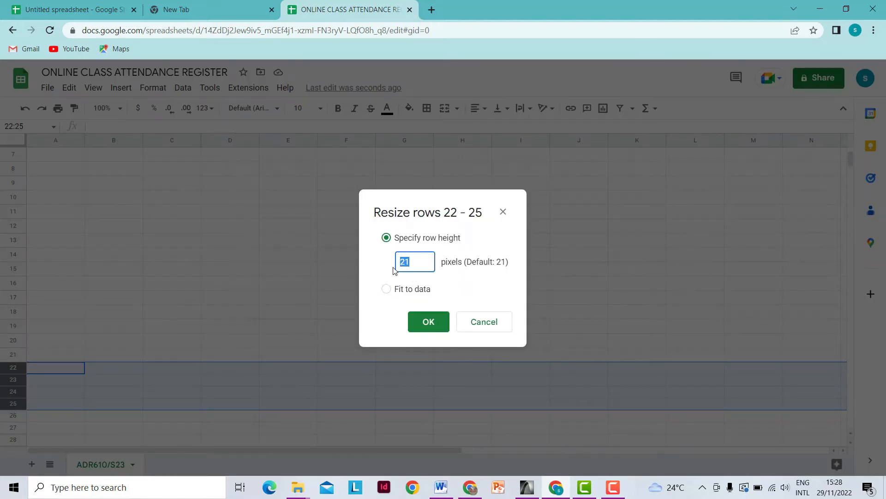
type("30")
left_click(428, 323)
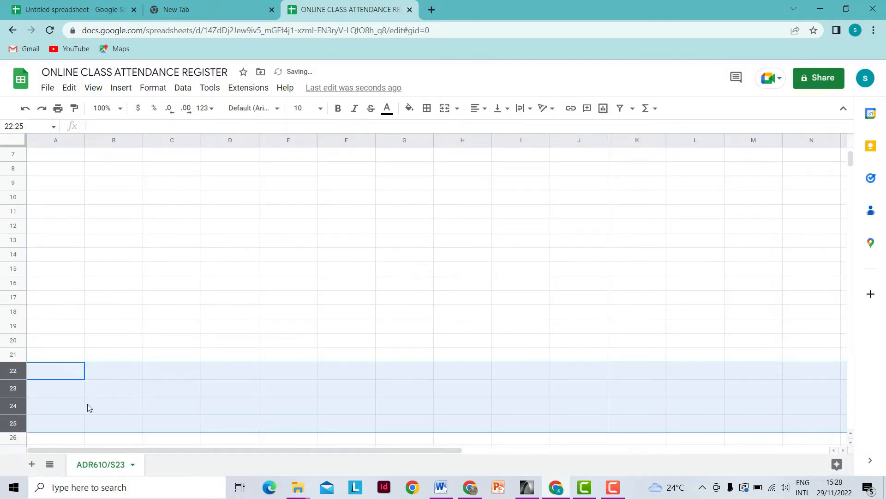
scroll(52, 400, "up", 3)
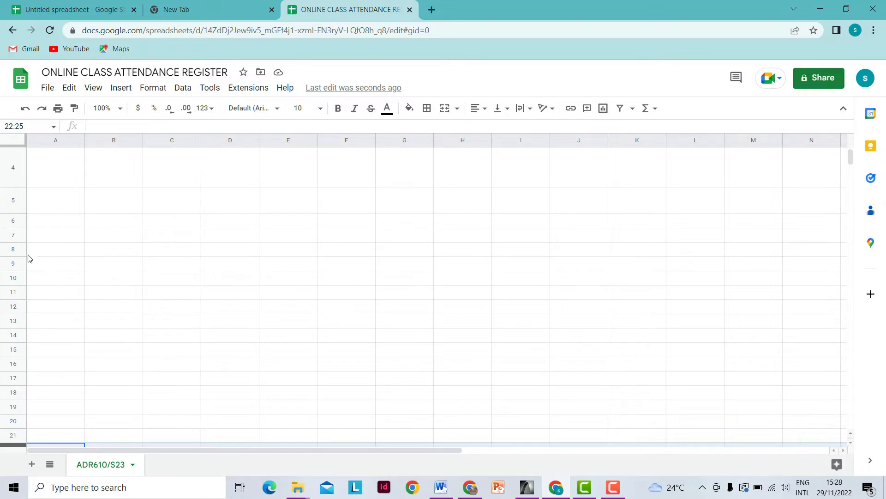
left_click_drag(25, 422, 14, 231)
scroll(60, 372, "up", 2)
scroll(81, 353, "down", 5)
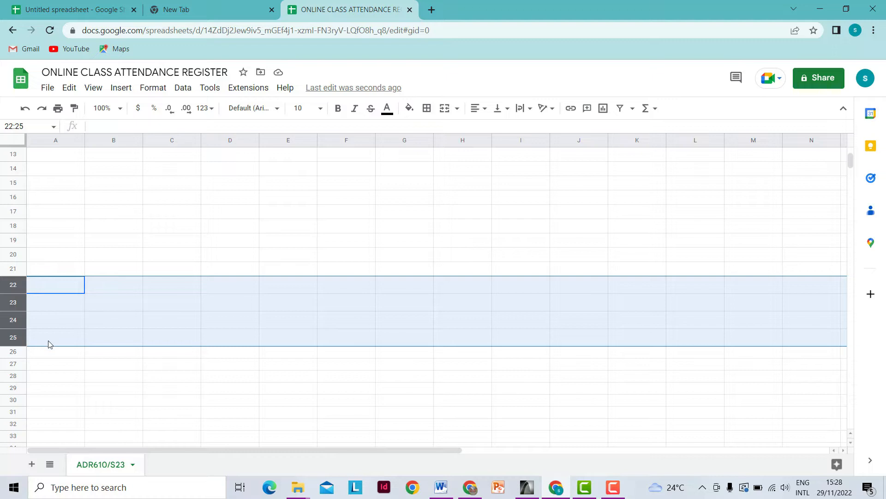
scroll(48, 344, "up", 5)
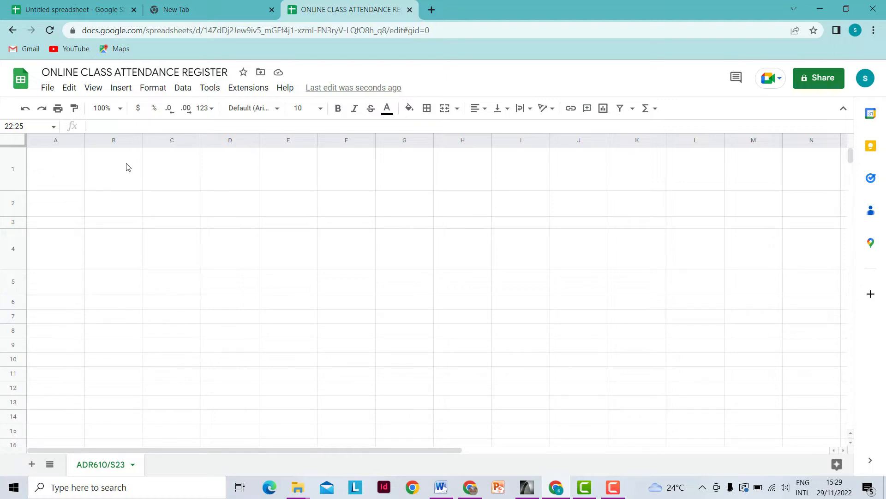
left_click(45, 143)
- Set column A to 45 px and column B to 160 px wide
right_click(46, 144)
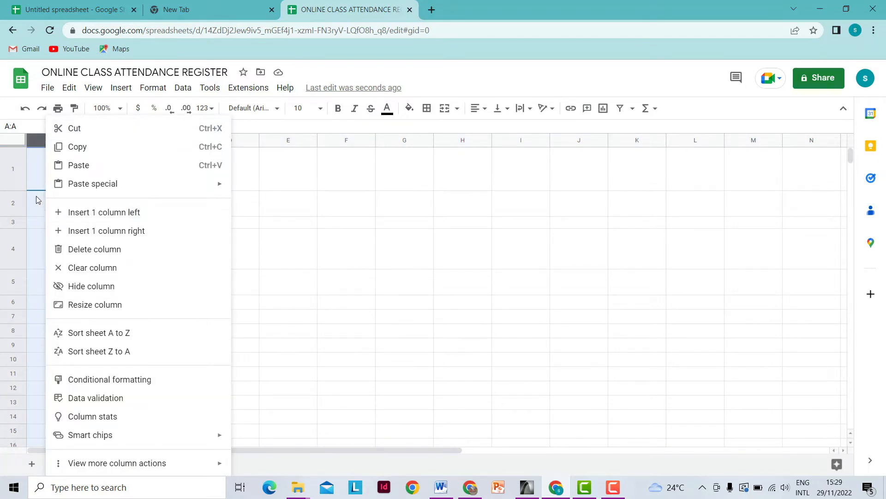
key("Escape")
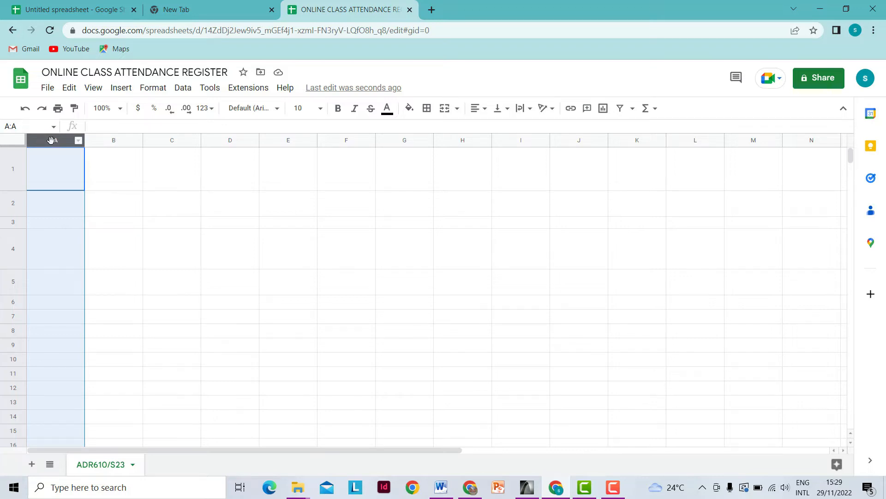
right_click(51, 140)
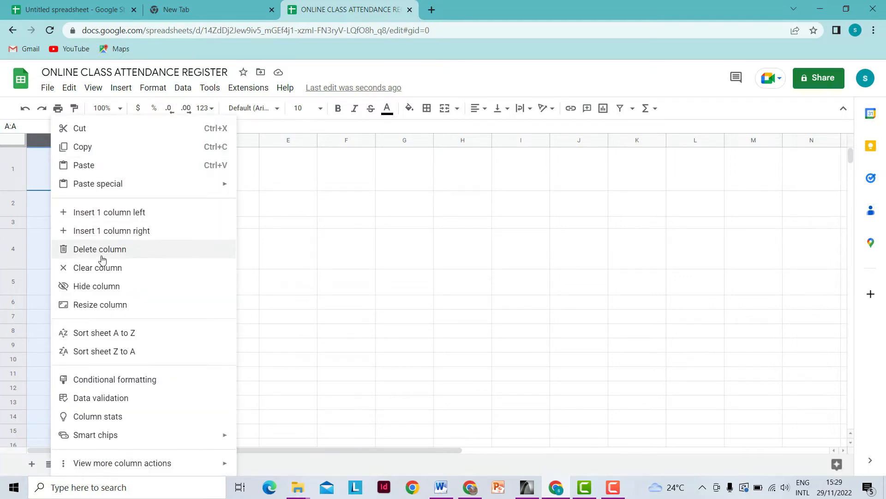
left_click(101, 306)
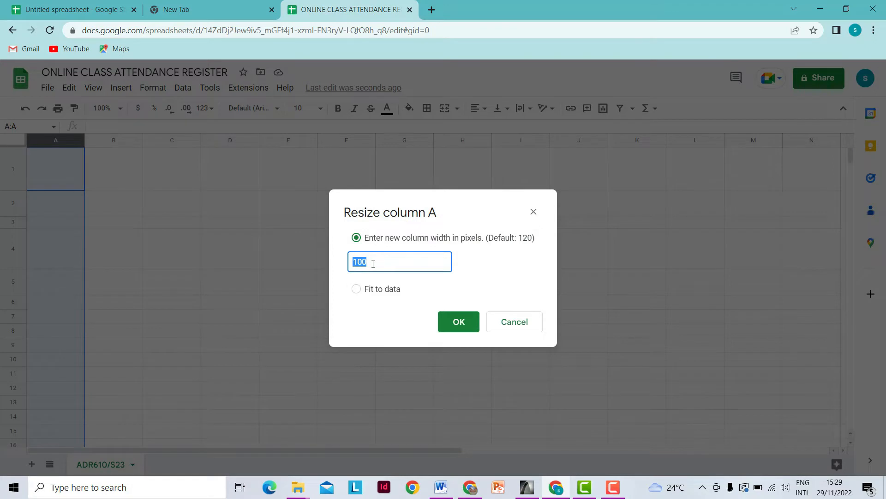
type("45")
left_click(461, 325)
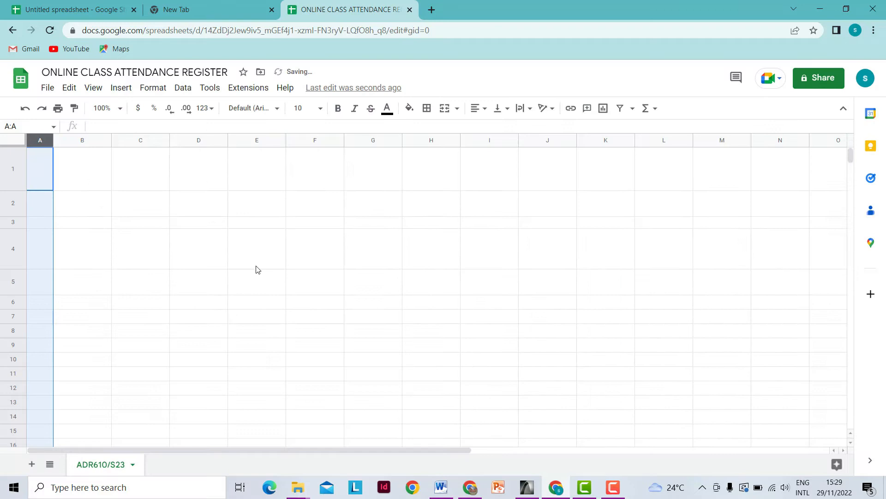
left_click(86, 139)
right_click(85, 139)
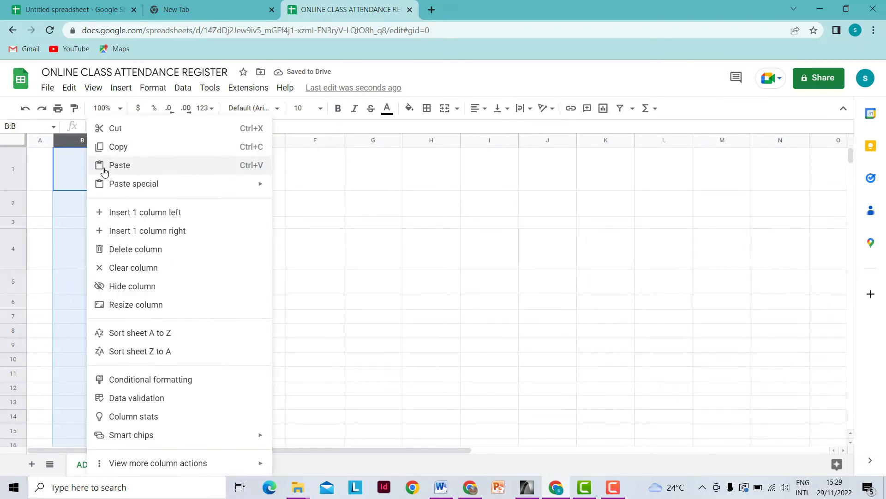
left_click(124, 305)
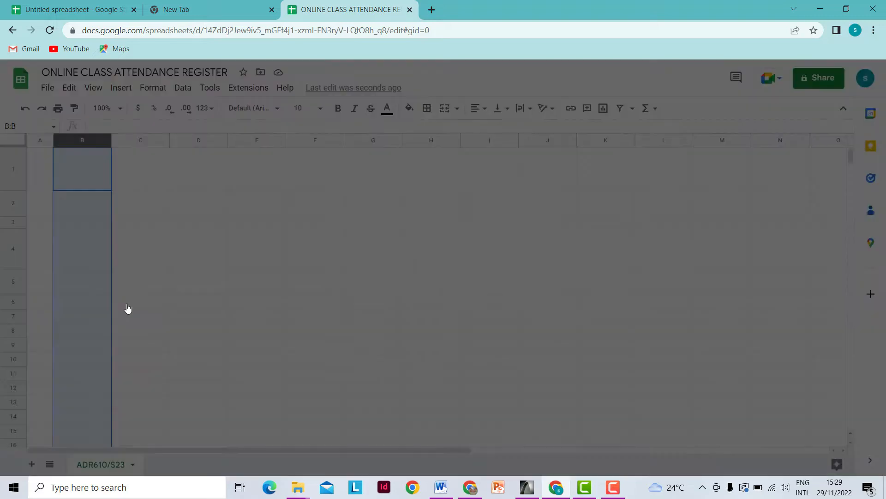
type("160")
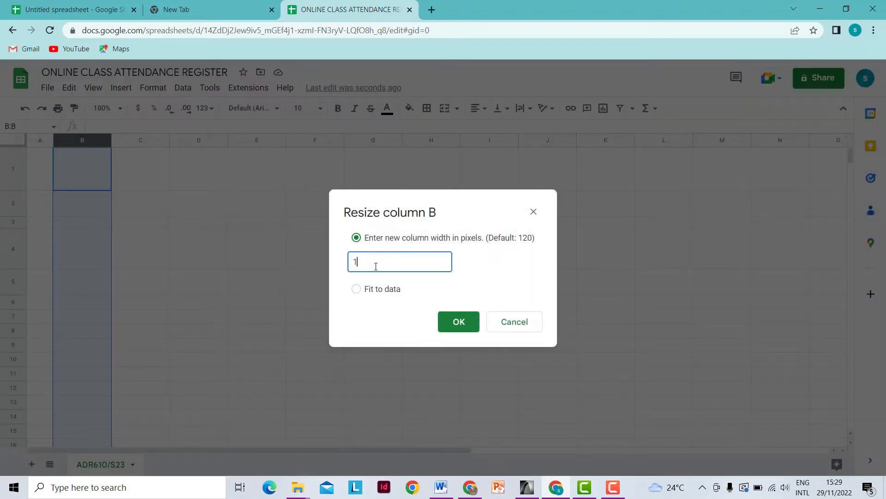
left_click(456, 322)
- Set columns C, D and E to 200, 70 and 85 px wide
right_click(167, 141)
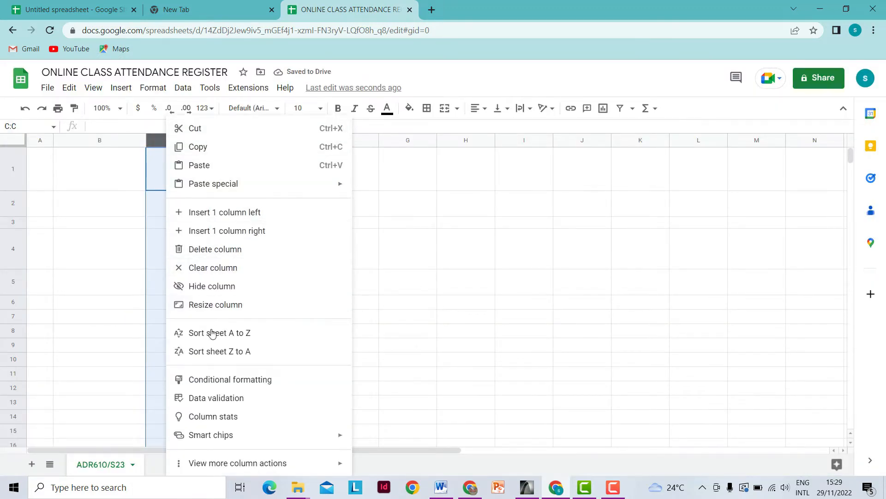
left_click(210, 306)
type("200")
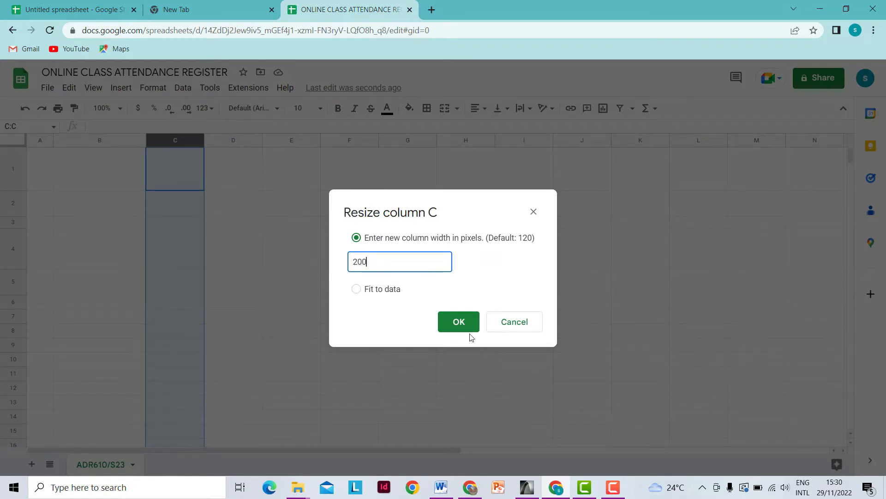
left_click(459, 321)
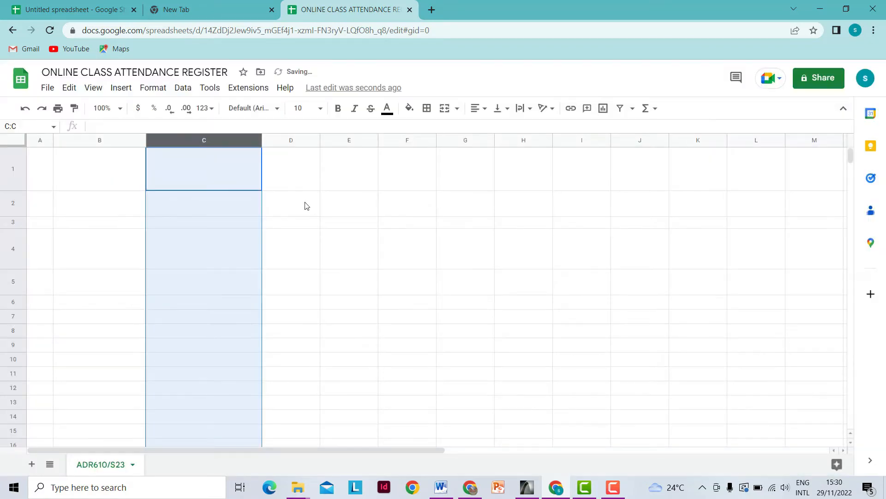
left_click(279, 139)
right_click(278, 139)
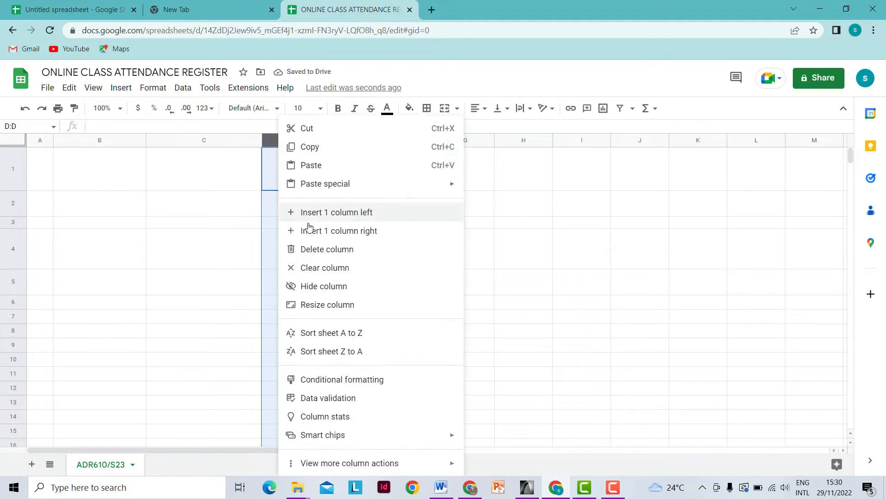
left_click(319, 305)
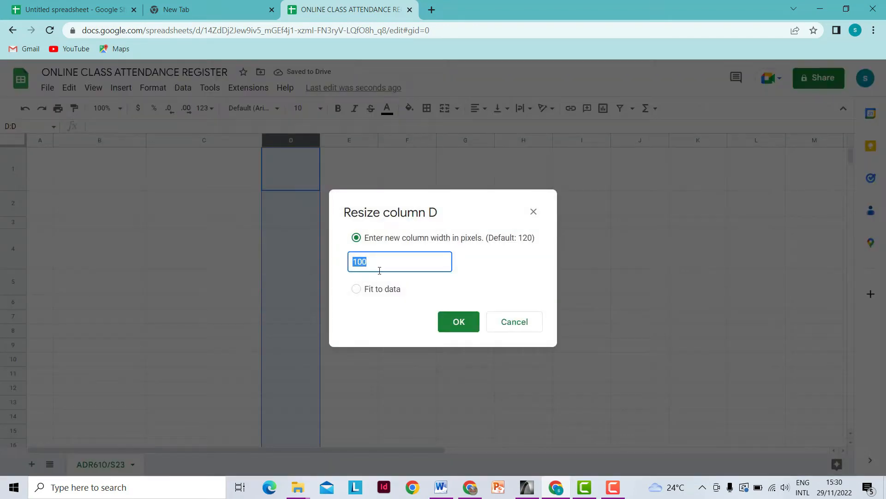
type("70")
left_click(459, 321)
left_click(318, 139)
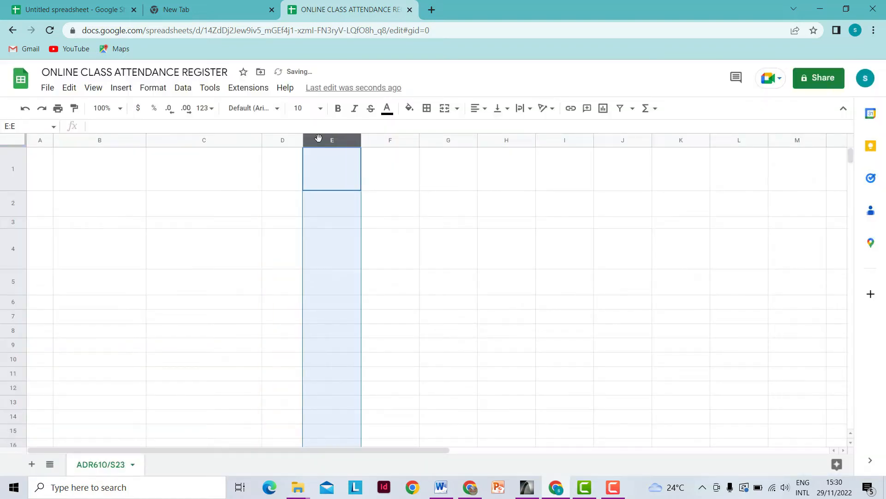
right_click(318, 139)
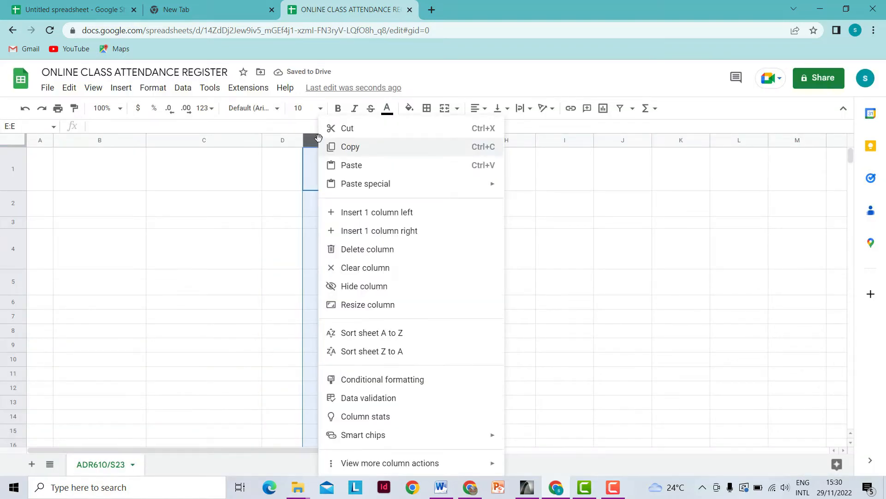
left_click(361, 305)
type("85")
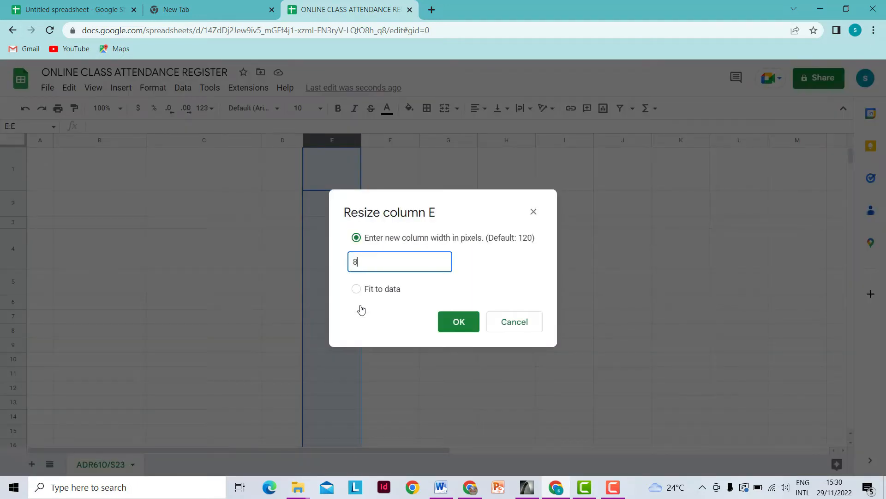
left_click(460, 326)
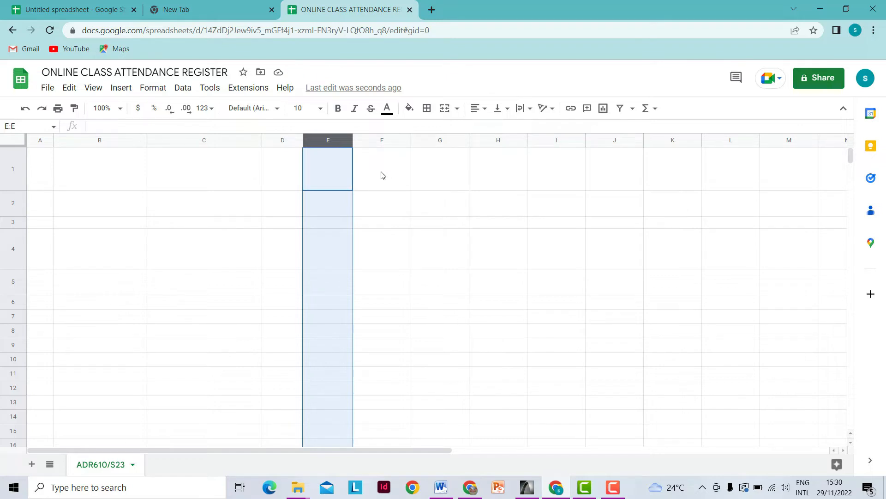
- Select column headers F through Q and resize them all to 40 px
left_click(377, 141)
left_click_drag(397, 140, 615, 142)
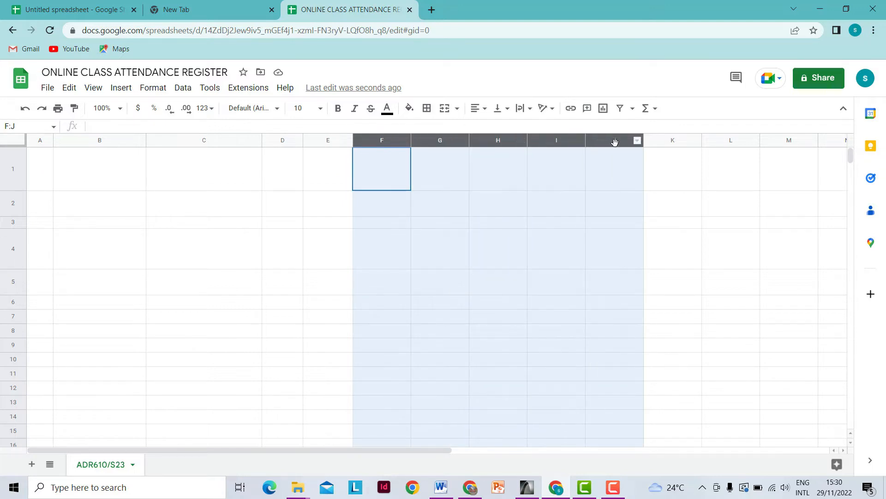
left_click_drag(615, 142, 655, 160)
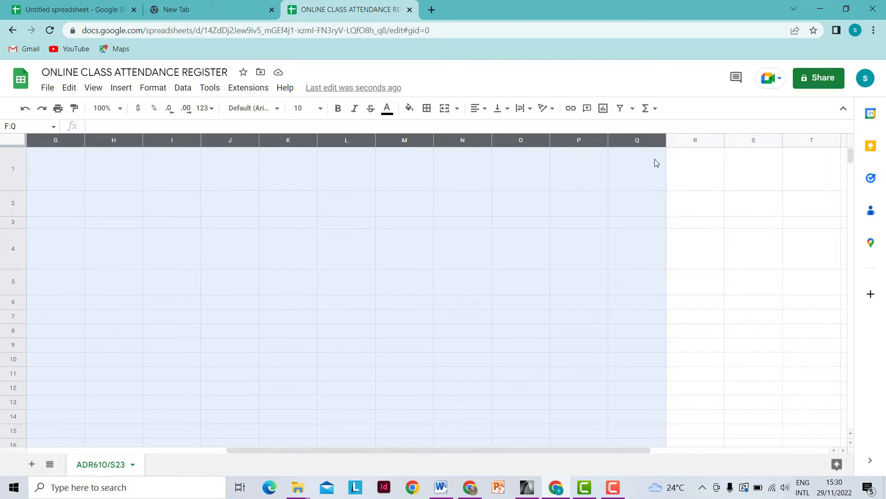
left_click_drag(657, 163, 657, 163)
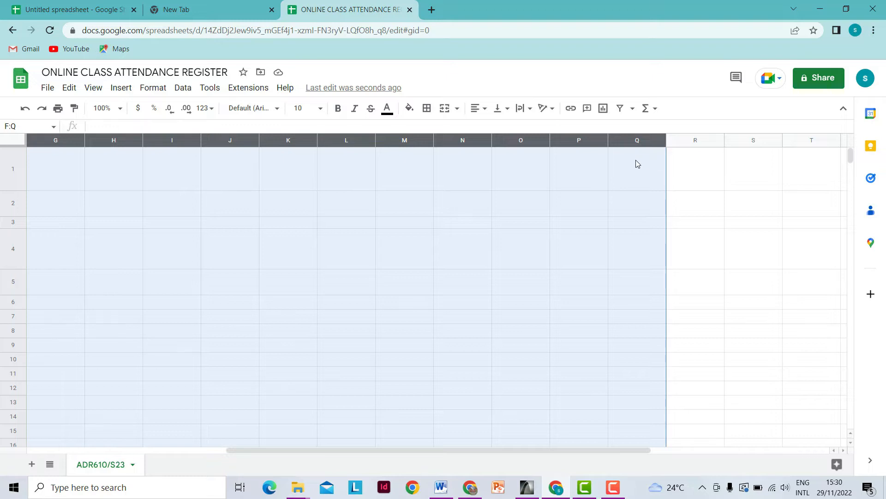
right_click(623, 140)
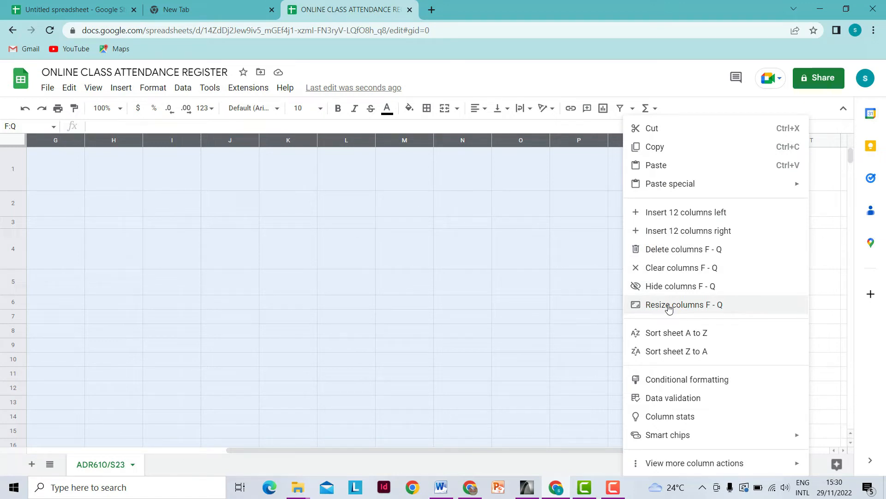
left_click(670, 308)
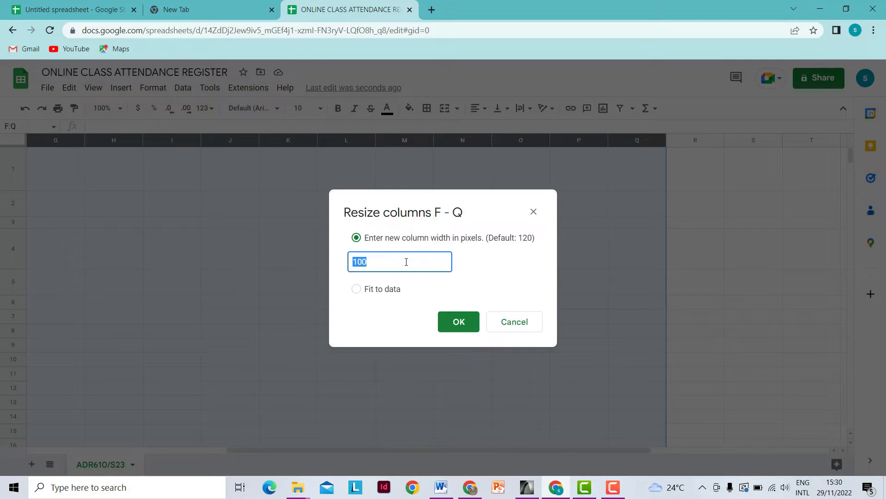
type("40")
left_click(462, 327)
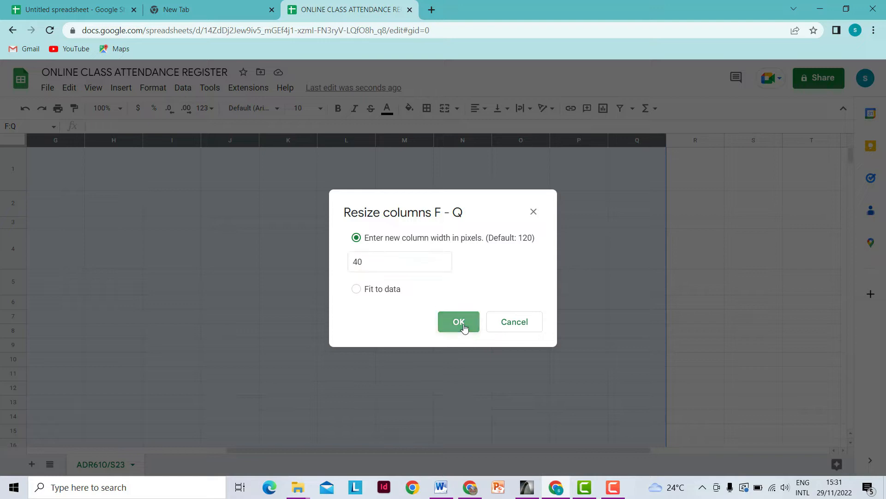
left_click_drag(627, 451, 457, 436)
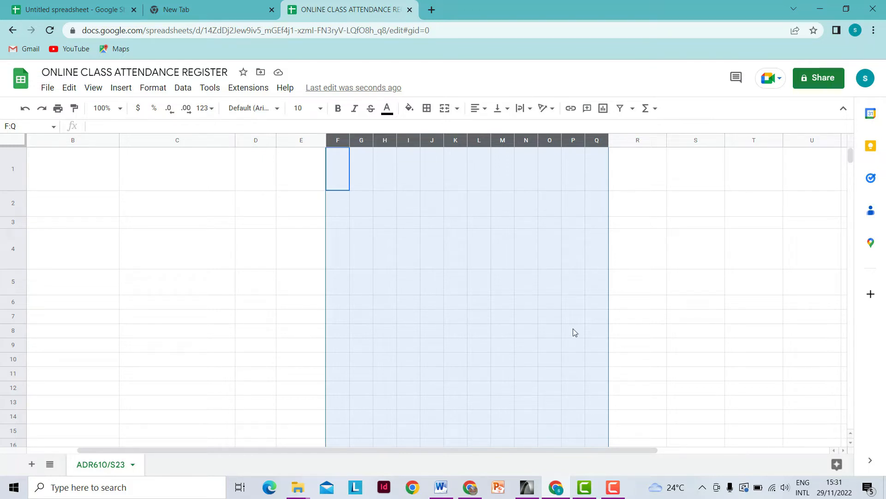
left_click_drag(597, 450, 463, 450)
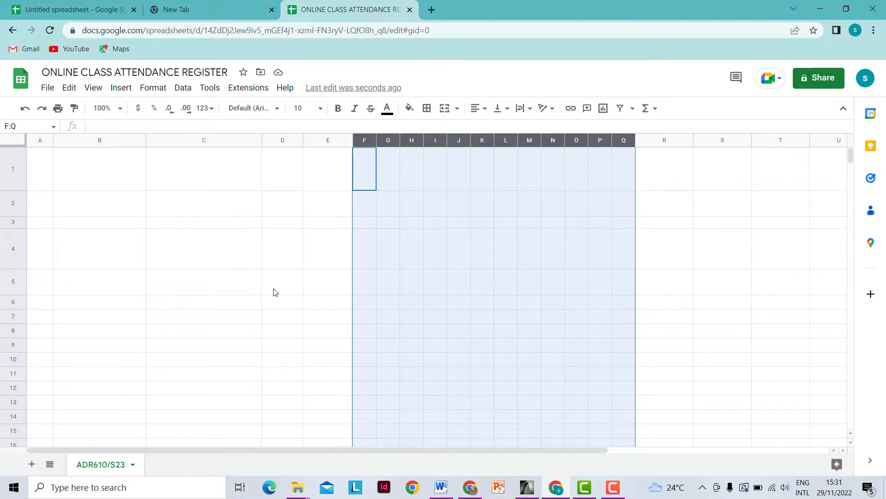
left_click(530, 304)
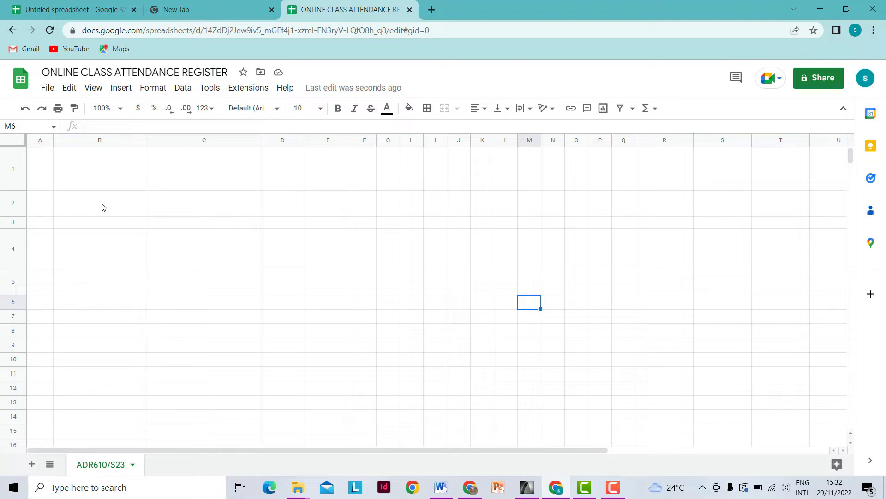
- Merge cells A1:B2 into a single cell for the logo
mouse_move(36, 168)
left_mouse_down()
mouse_move(66, 199)
mouse_move(87, 200)
left_mouse_up()
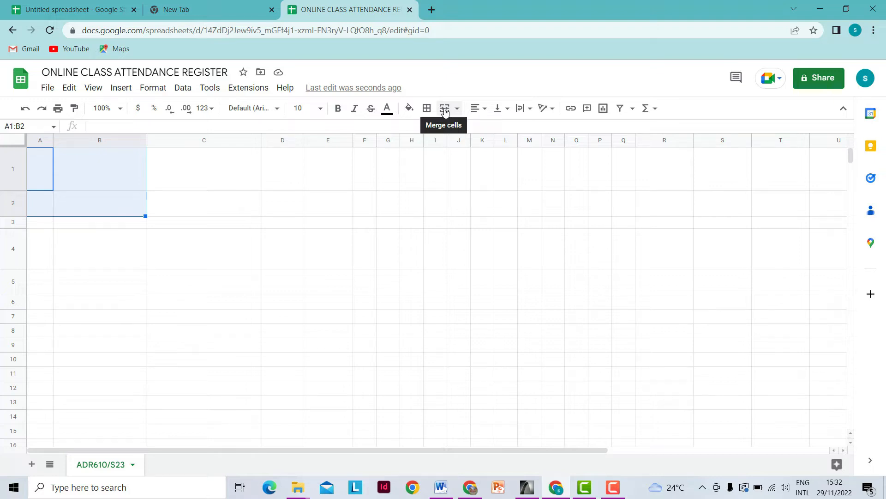
left_click(191, 203)
left_click_drag(39, 165, 103, 202)
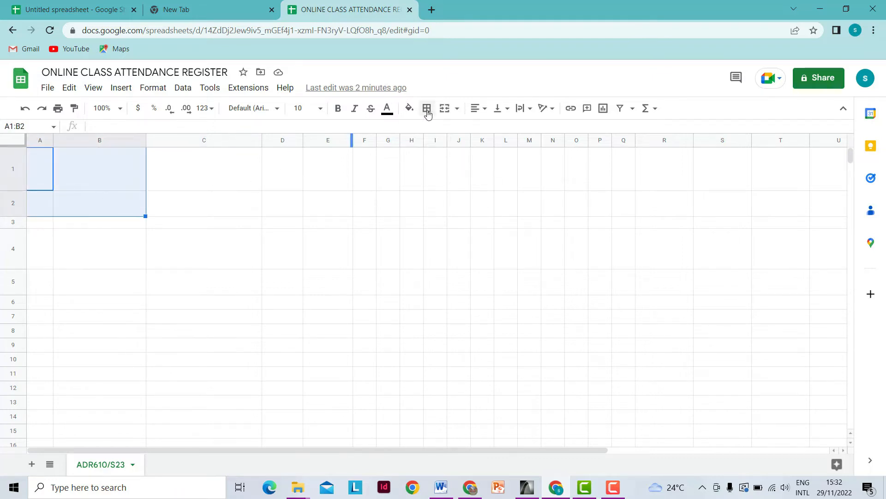
left_click(445, 110)
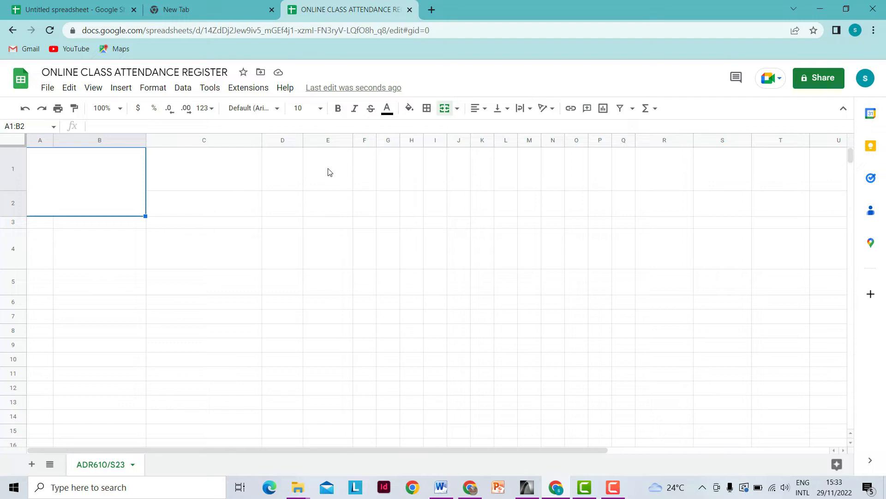
- Merge C1:E1 into the title cell and C2:E2 into one cell beneath it
left_click_drag(209, 171, 320, 170)
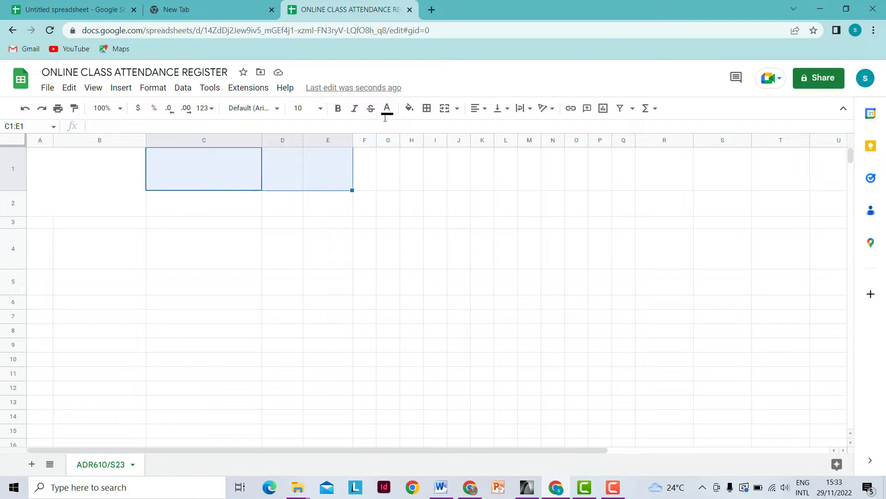
left_click(446, 110)
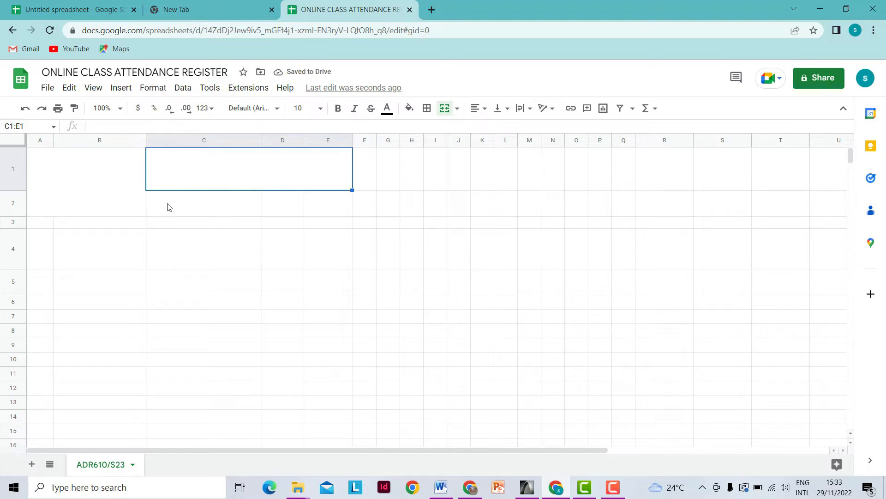
left_click_drag(168, 207, 322, 207)
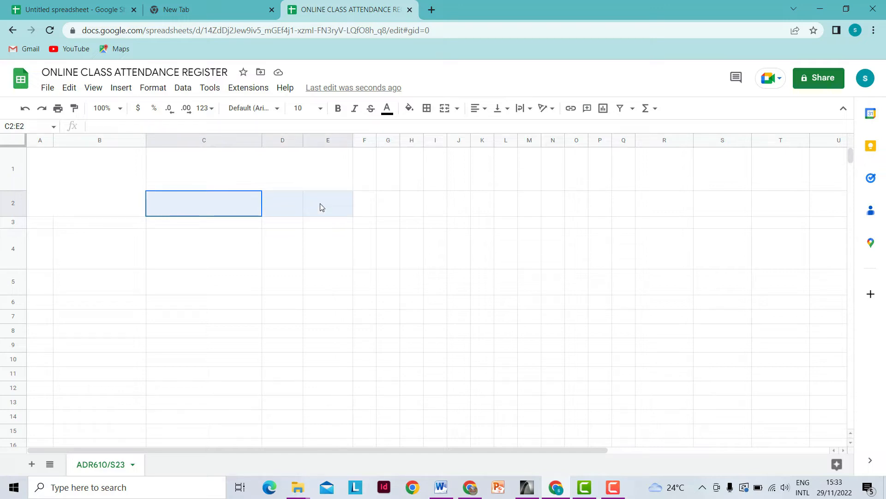
left_click(445, 108)
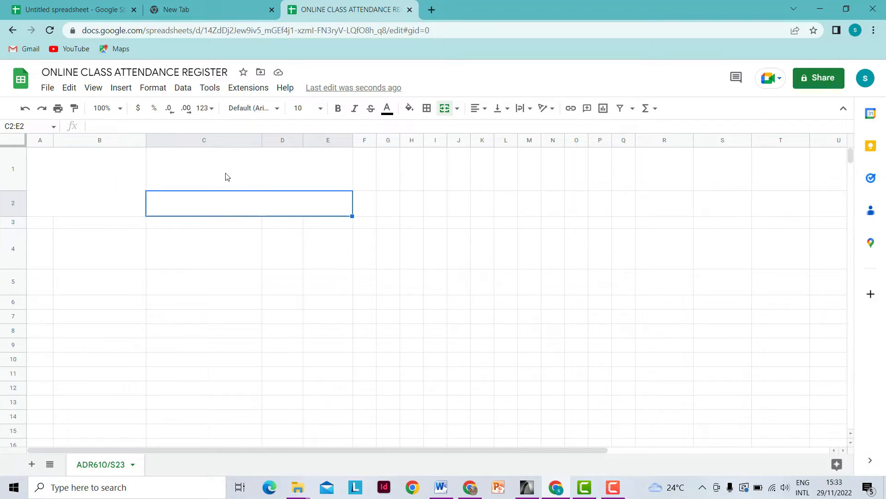
left_click(252, 180)
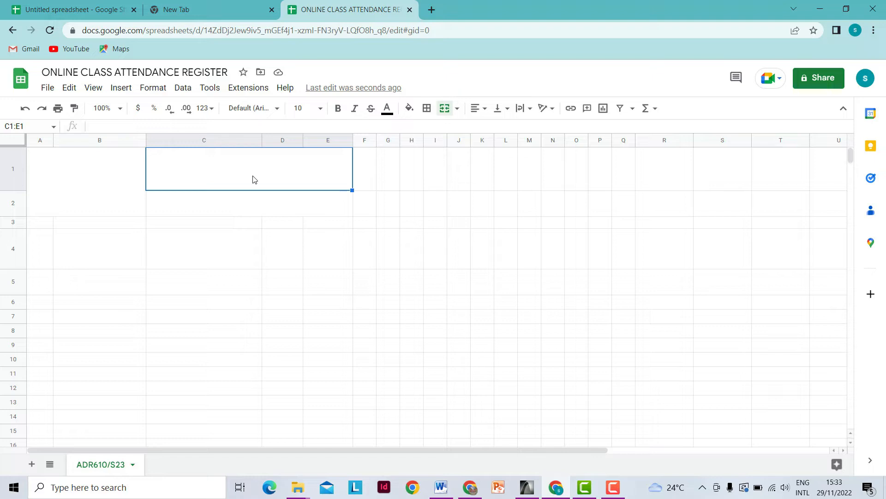
- Enter KABETE NATIONAL POLYTECHNIC in C1:E1 and set it to 24 pt Times New Roman
type("KABETE ")
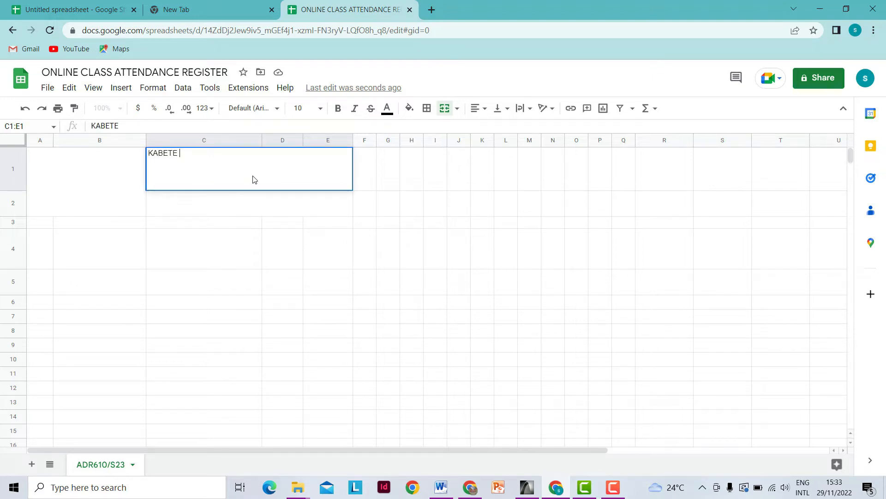
type("NATIONAL POL")
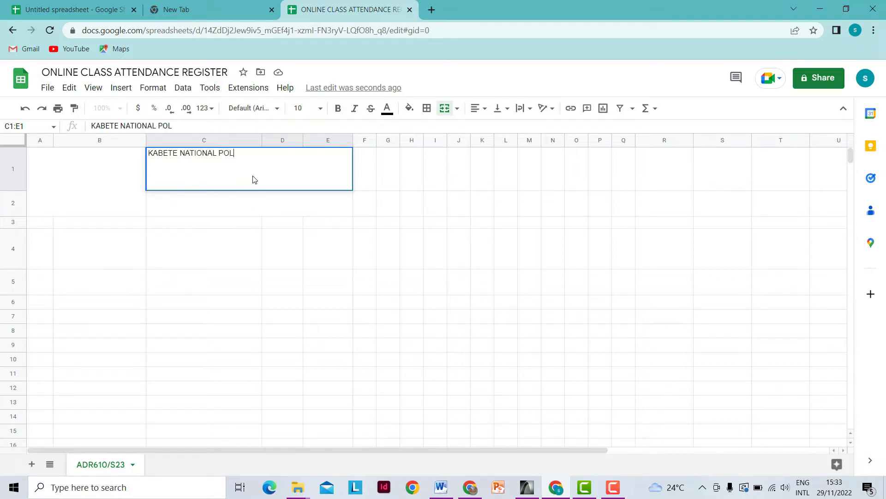
type("YTECHNIC")
left_click(209, 227)
left_click(213, 187)
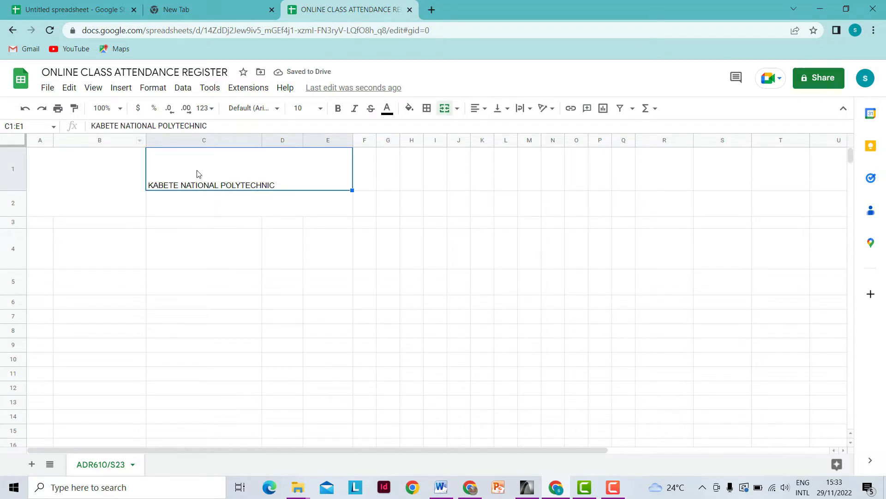
left_click(320, 110)
left_click(298, 295)
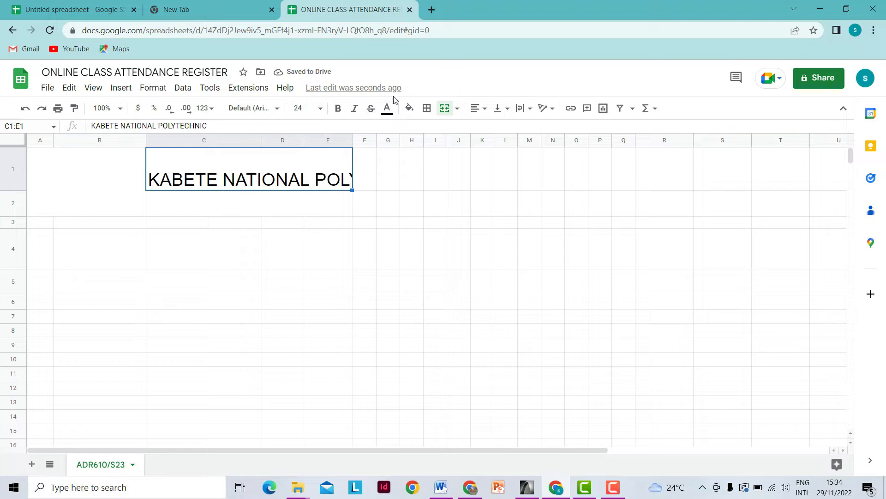
left_click(277, 108)
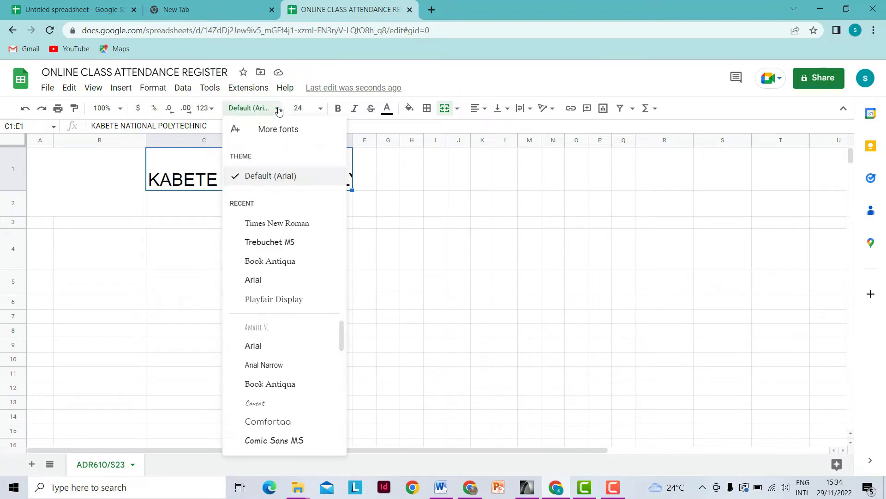
left_click(289, 224)
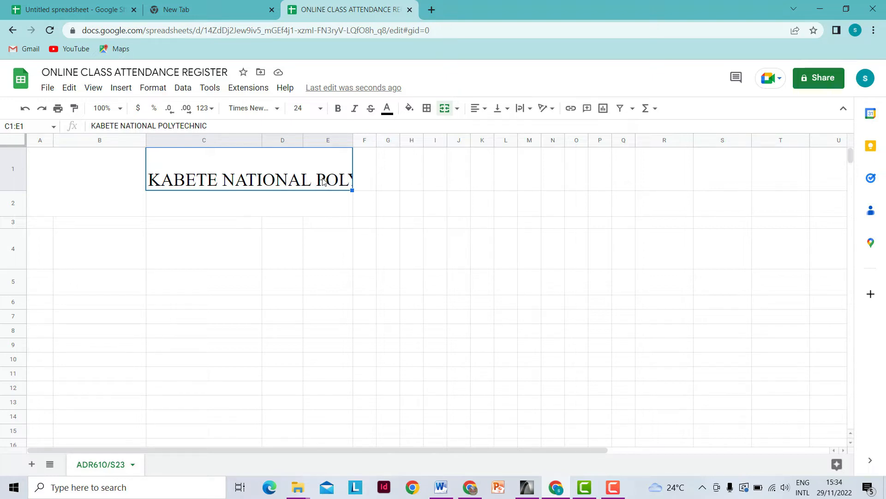
- Wrap the school name and centre it horizontally and vertically in C1:E1
left_click(305, 204)
left_click(317, 181)
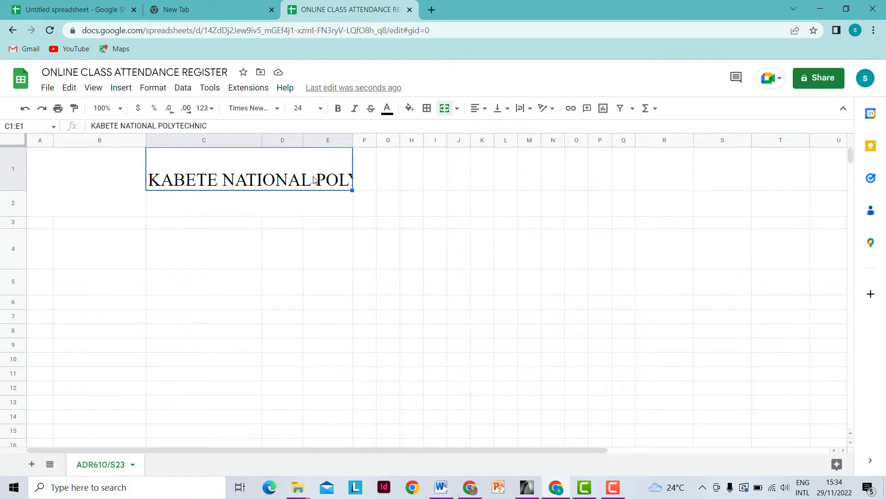
left_click(530, 110)
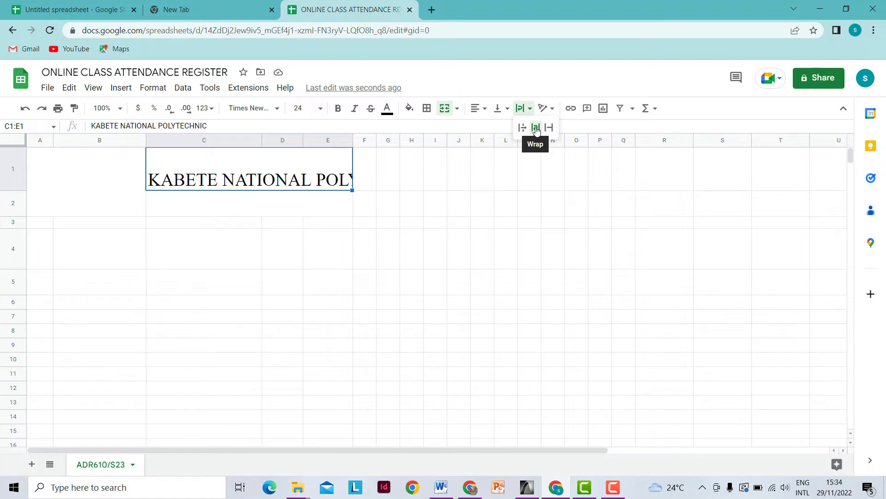
left_click(536, 131)
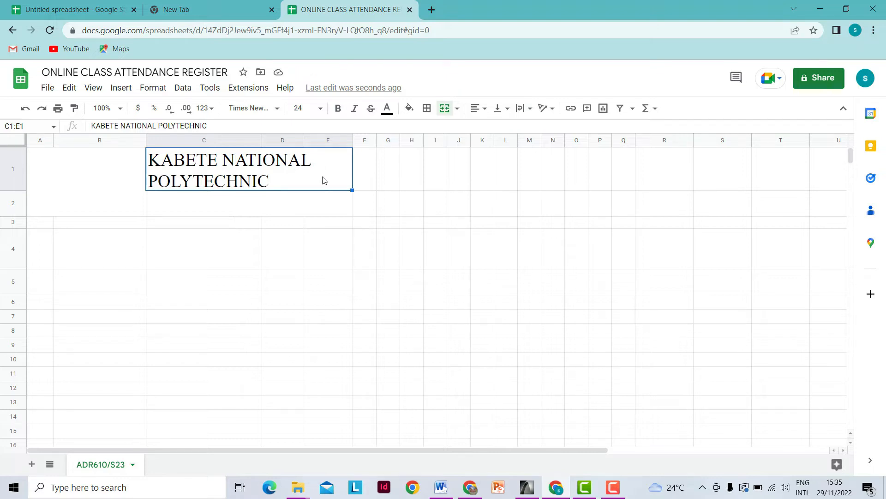
left_click(484, 110)
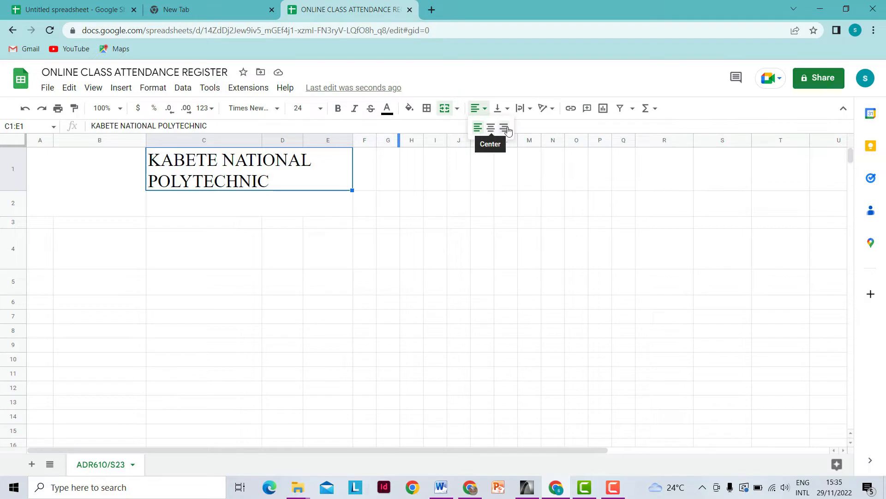
left_click(491, 129)
left_click(491, 128)
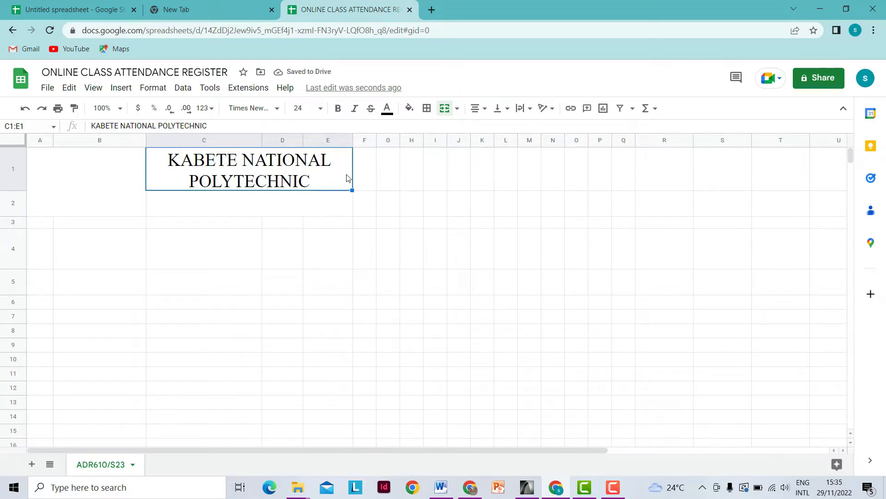
left_click(508, 112)
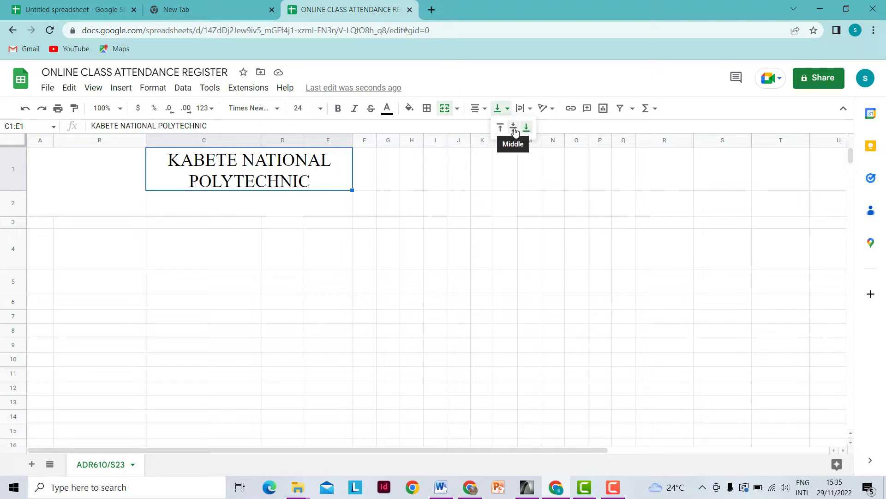
left_click(515, 132)
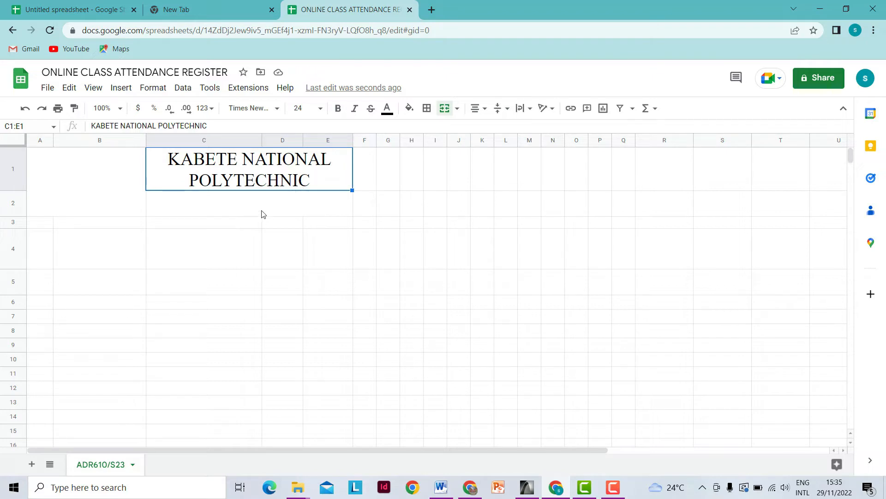
- Type IEBE - DEPT. OF ARCHITECTURE AND SPATIAL PLANNING in C2:E2 as 12 pt bold
left_click(226, 204)
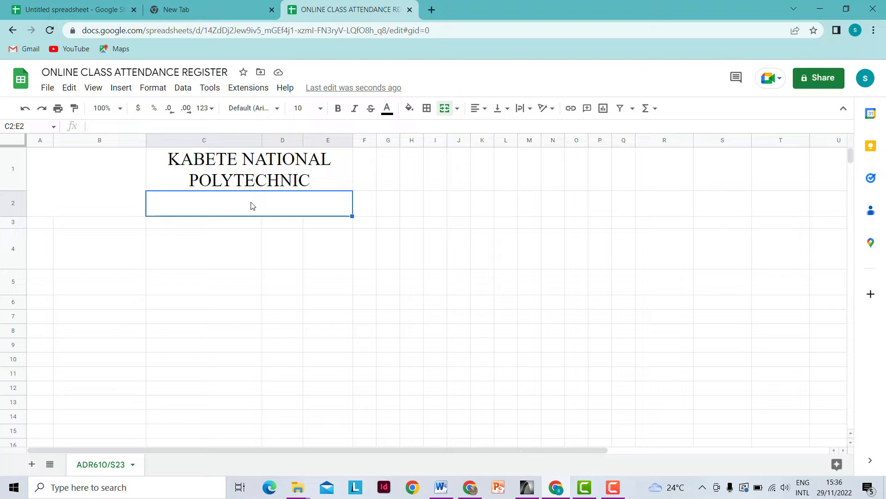
type("IE")
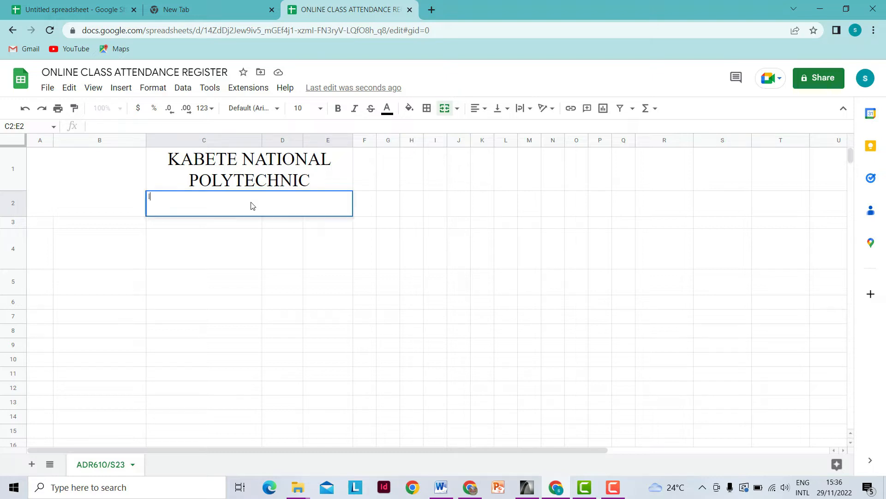
type("BE")
type("- DEPT. OF ARC")
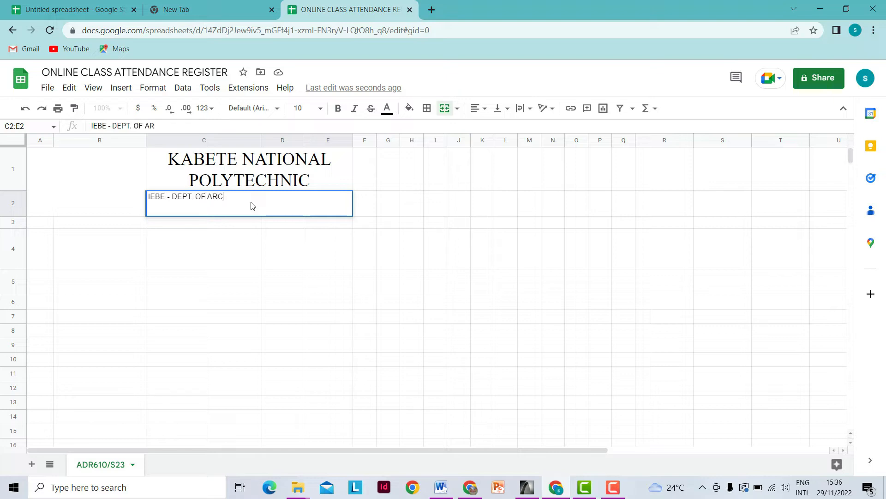
type("HITECTURE AND SPATIA")
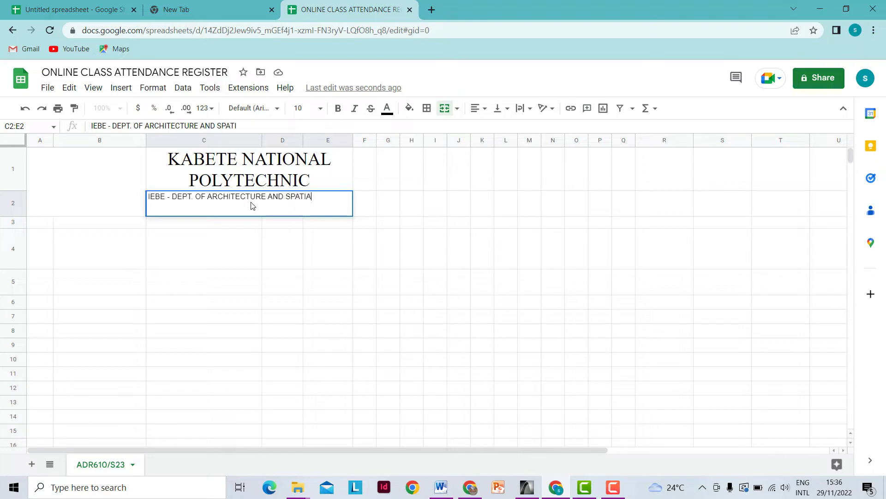
type("L PLANNING")
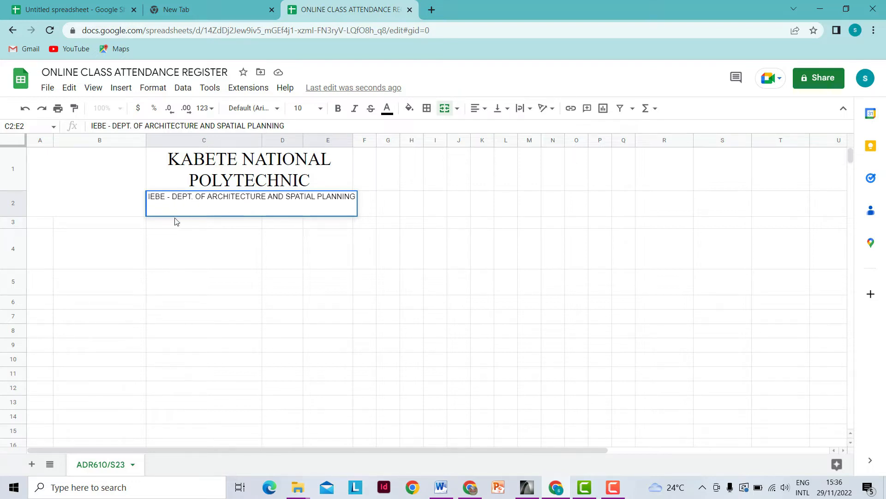
key("Return")
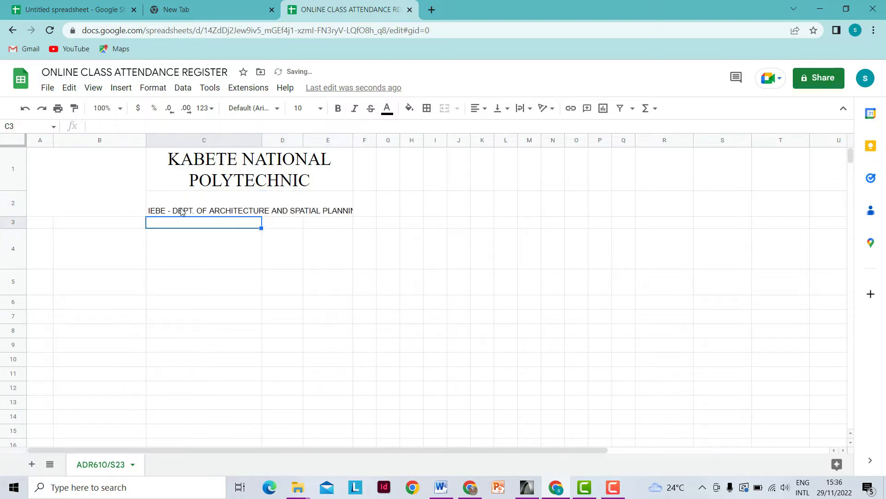
left_click(182, 211)
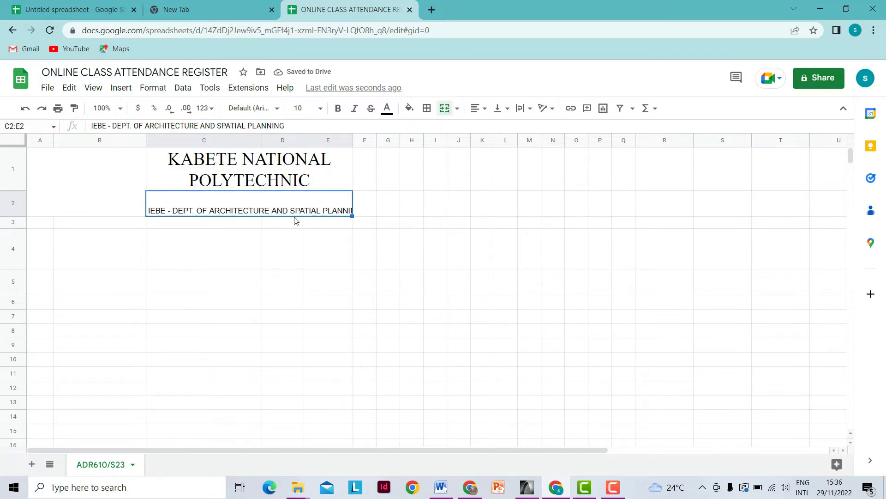
left_click(320, 108)
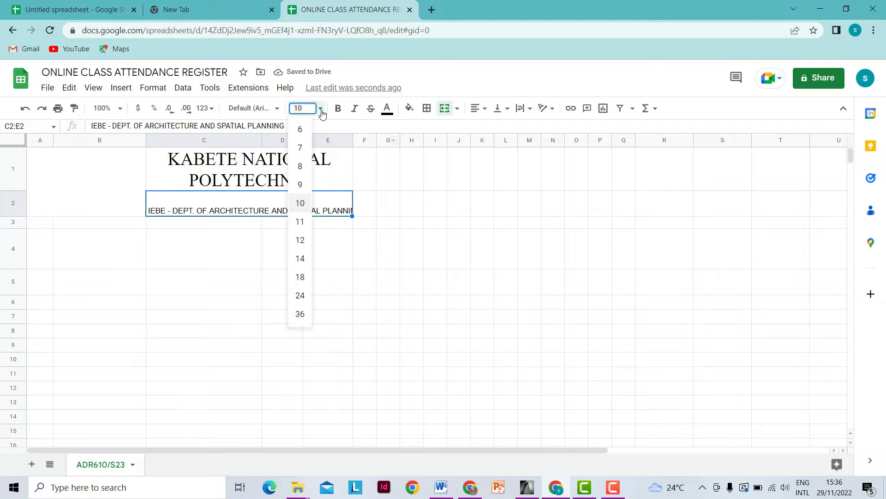
left_click(300, 239)
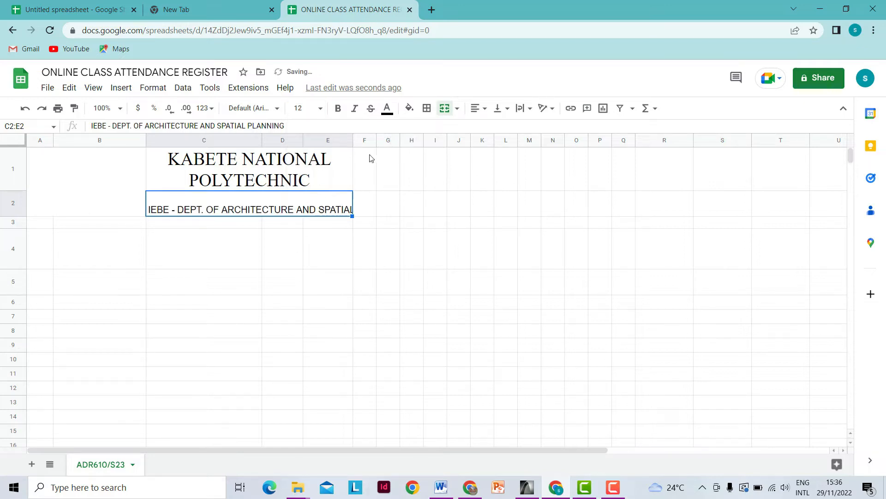
left_click(338, 108)
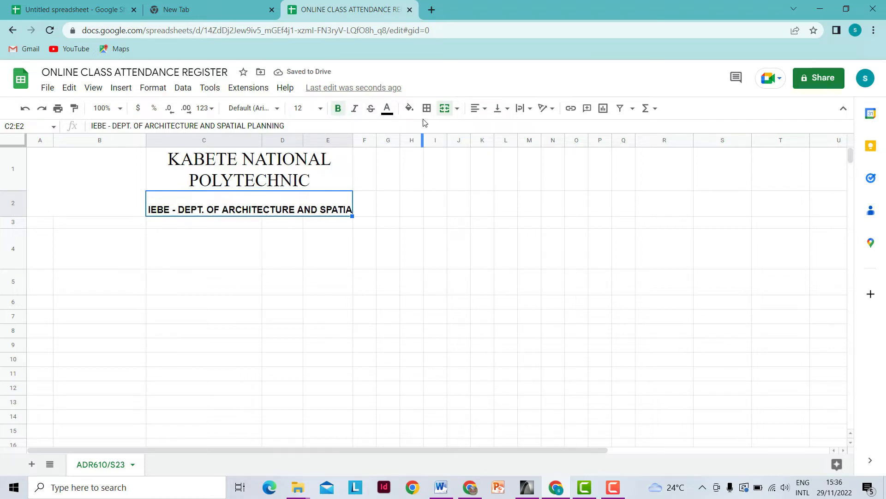
- Wrap the department line and centre it horizontally and vertically in C2:E2
left_click(528, 109)
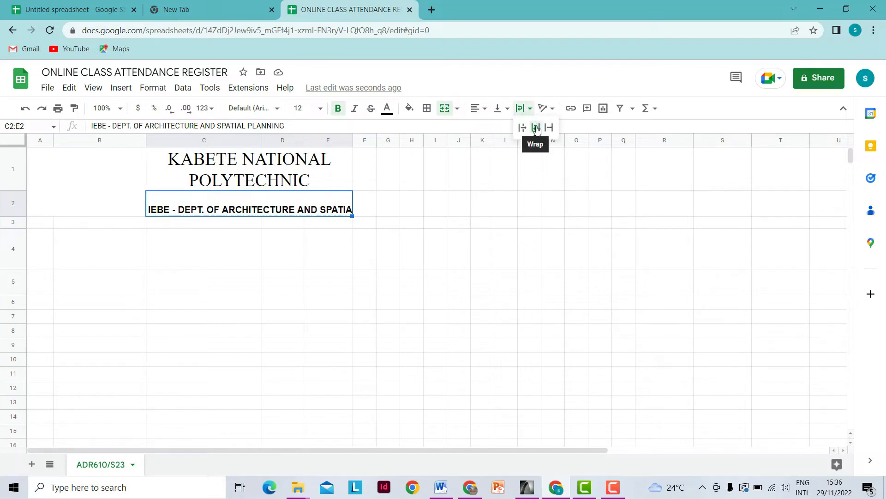
left_click(535, 127)
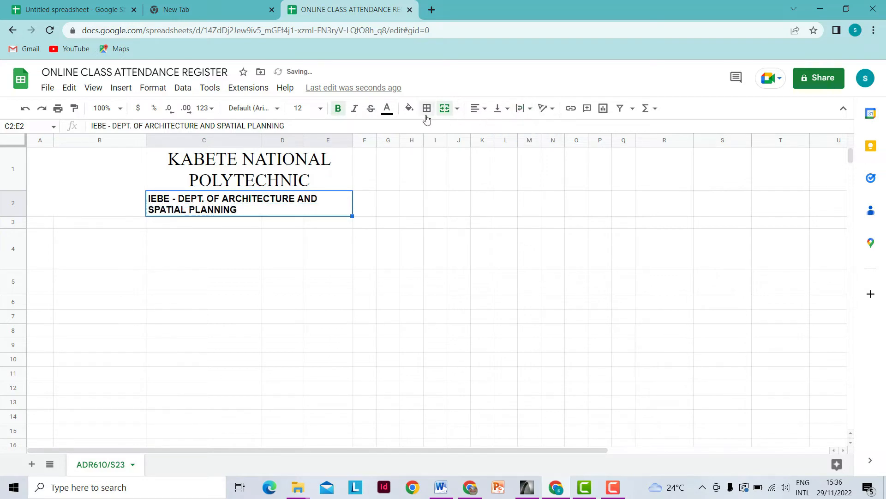
left_click(486, 110)
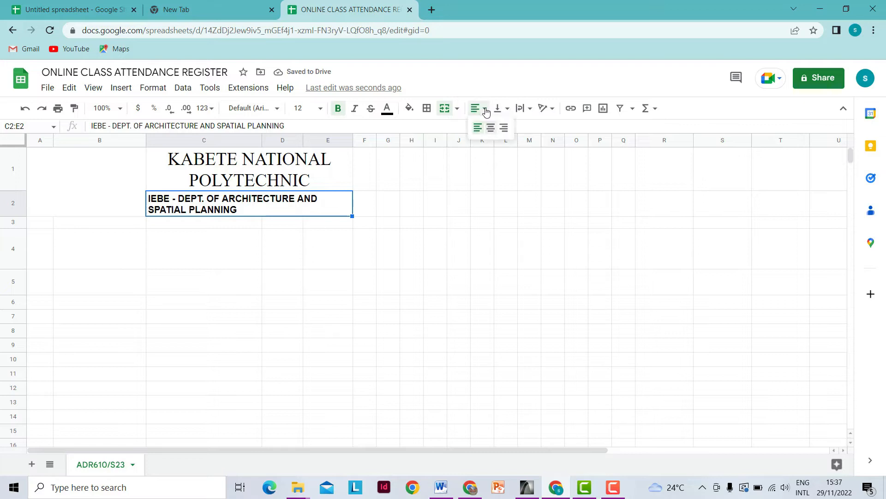
left_click(491, 130)
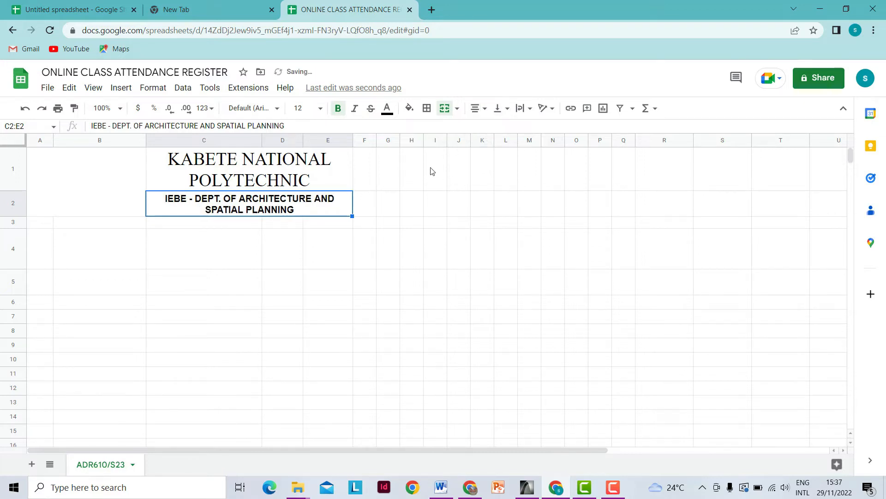
left_click(508, 109)
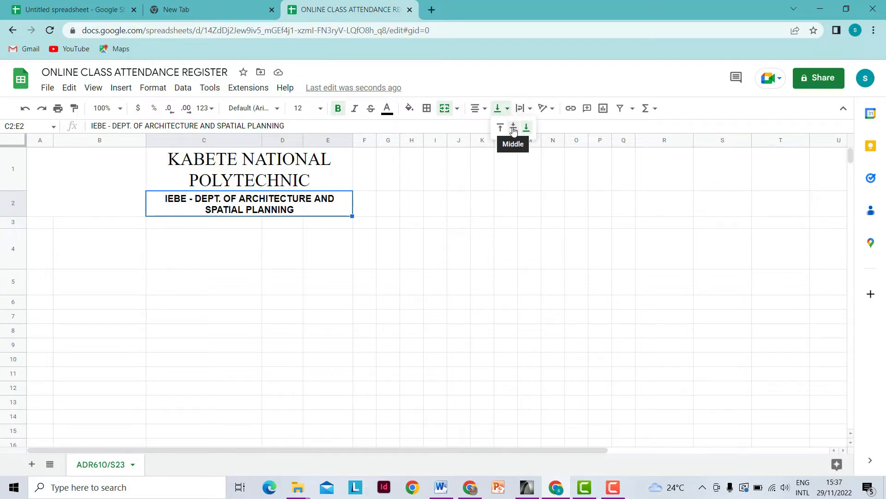
left_click(514, 131)
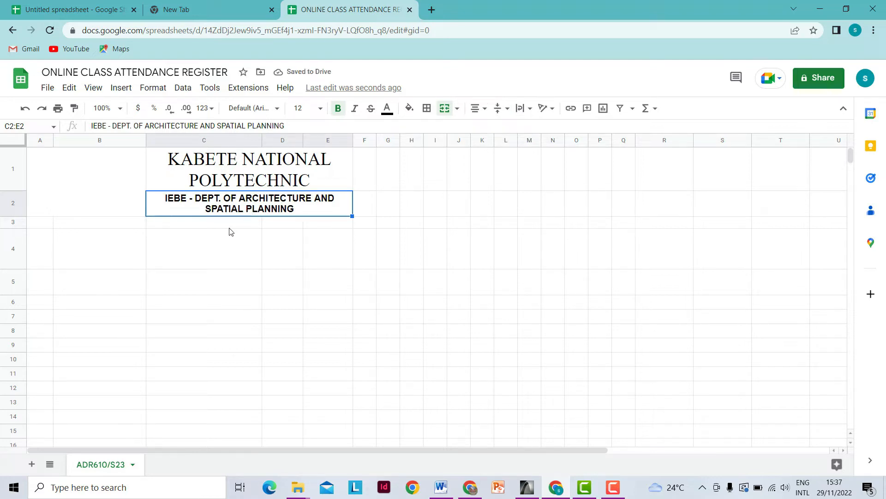
- Bold the KABETE NATIONAL POLYTECHNIC title in merged cell C1:E1
left_click(247, 179)
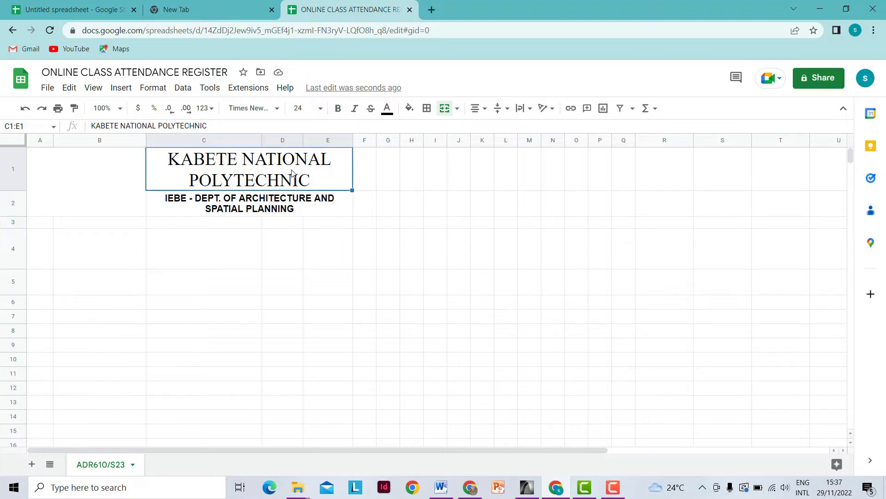
left_click(338, 108)
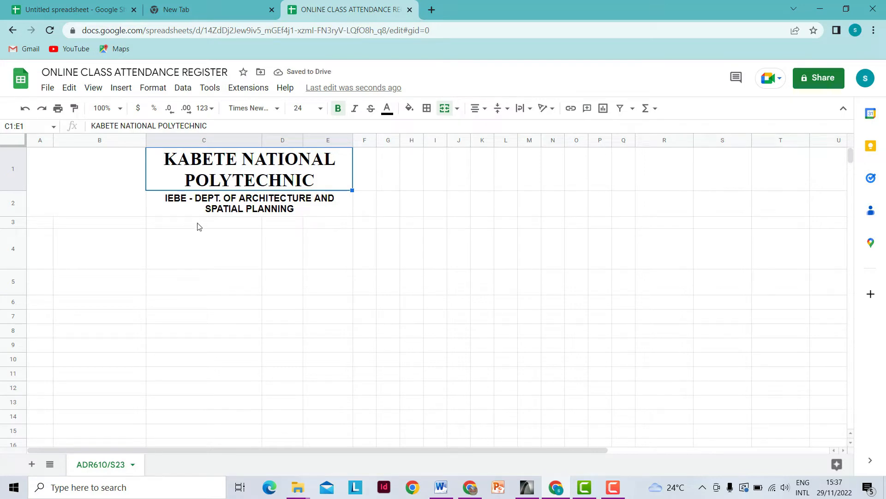
left_click(113, 202)
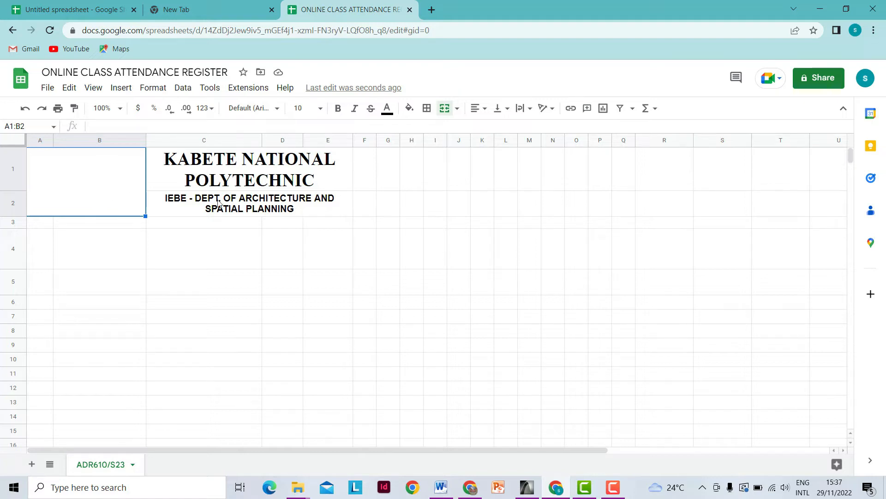
- With merged A1:B2 selected, show the Image submenu of the Insert menu
left_click(369, 175)
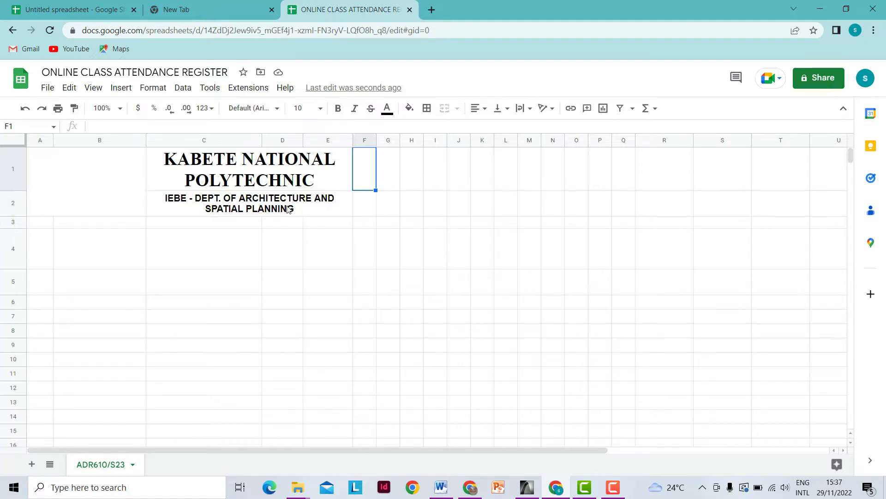
left_click(106, 192)
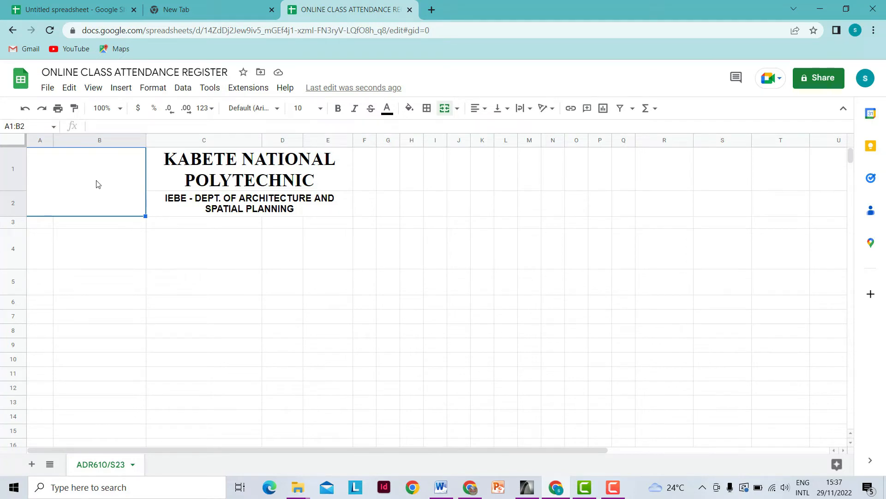
left_click(128, 91)
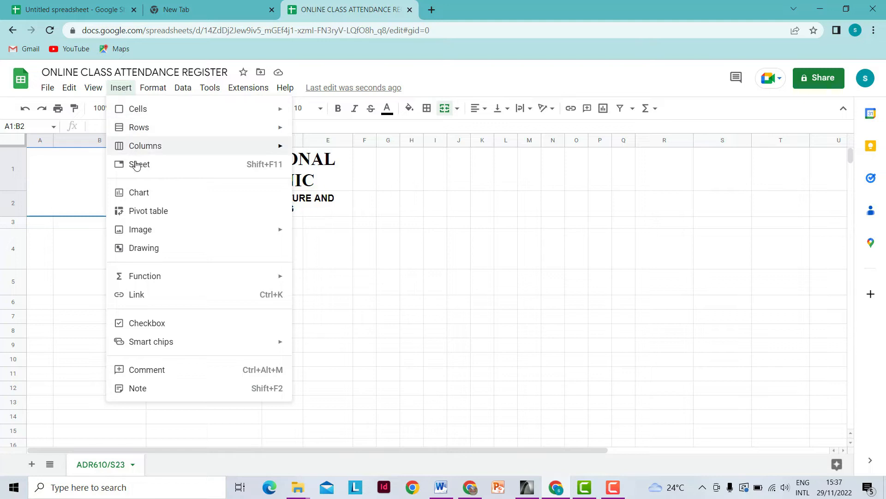
mouse_move(137, 232)
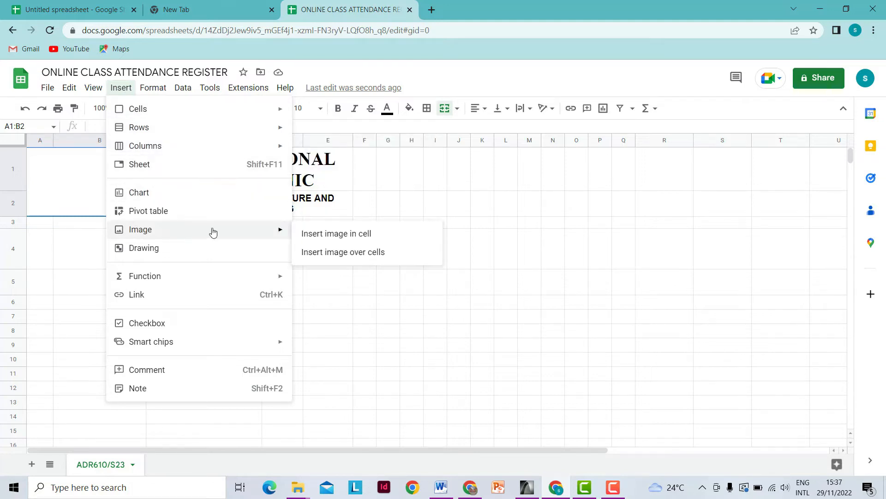
- Insert logo knp-1 from the Pictures folder as an in-cell image in A1:B2
left_click(342, 237)
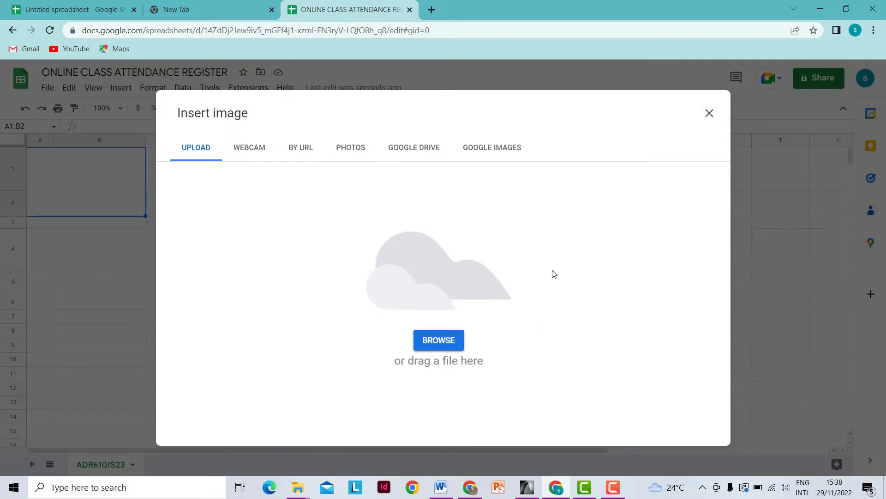
left_click(442, 342)
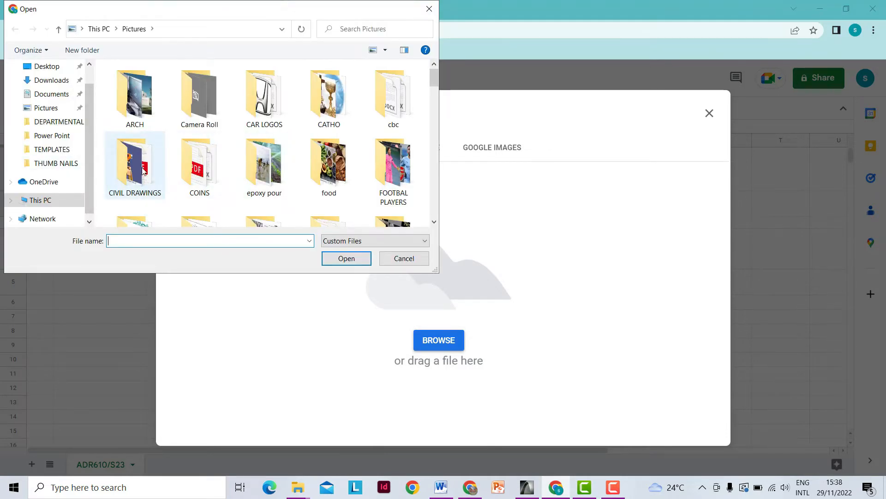
scroll(199, 189, "down", 2)
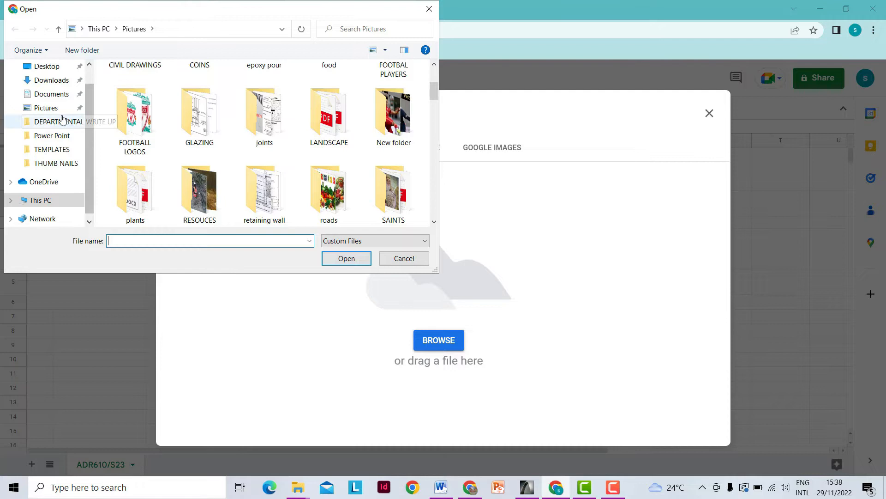
scroll(199, 138, "up", 3)
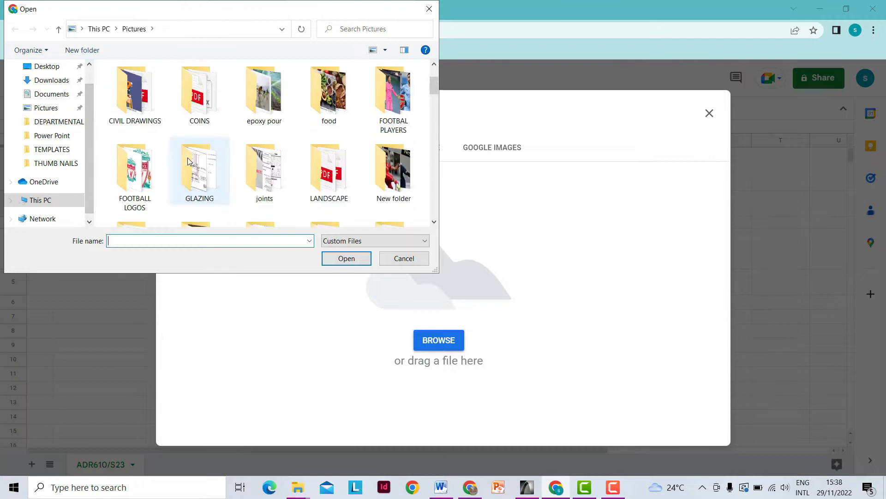
left_click(46, 109)
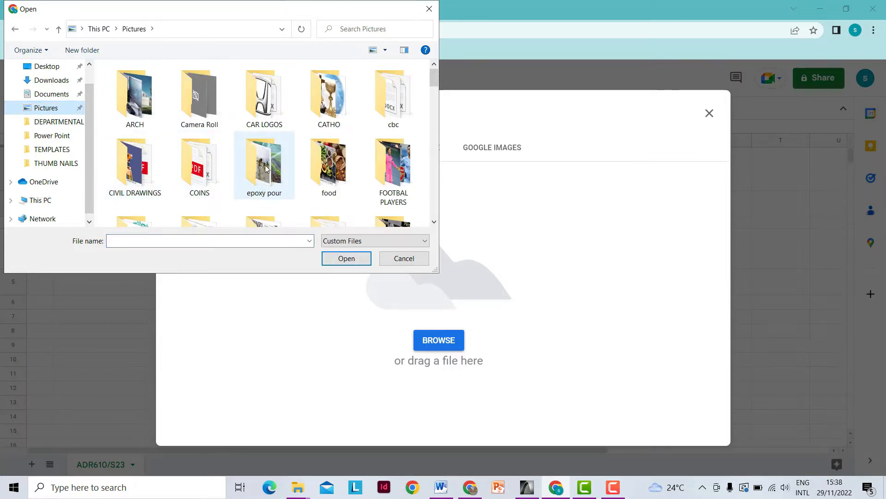
scroll(231, 134, "down", 15)
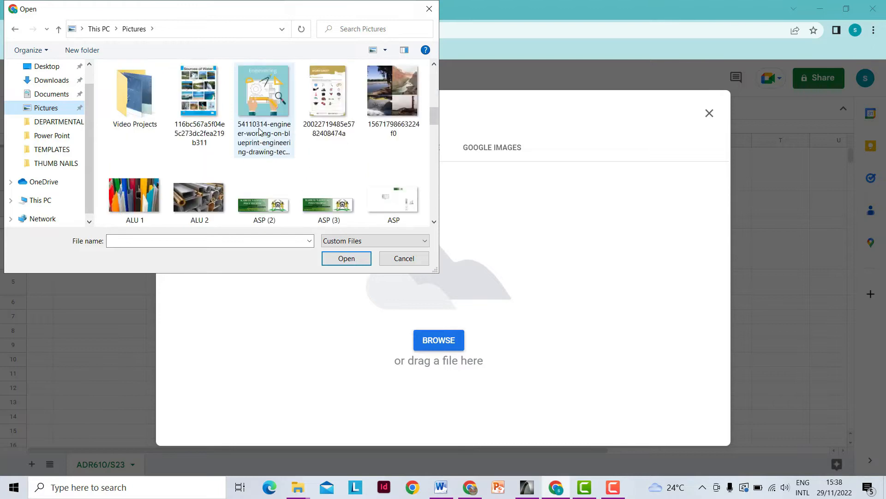
scroll(259, 132, "down", 5)
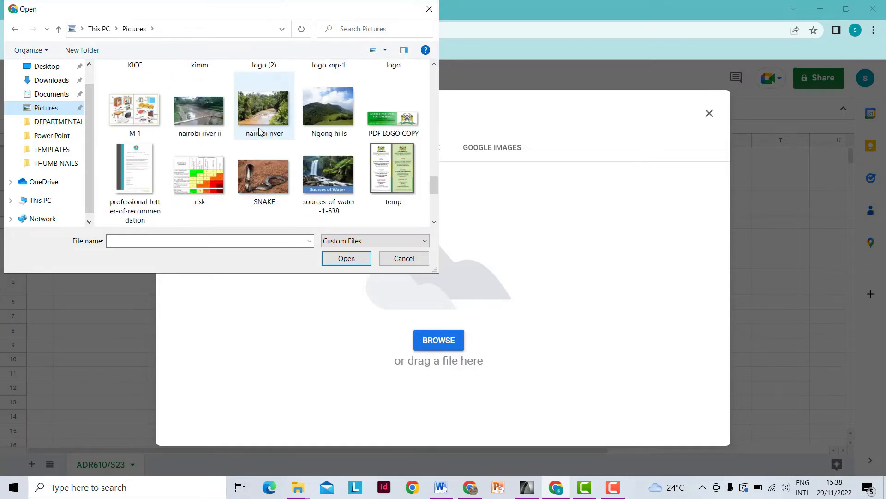
scroll(259, 131, "up", 1)
left_click(328, 99)
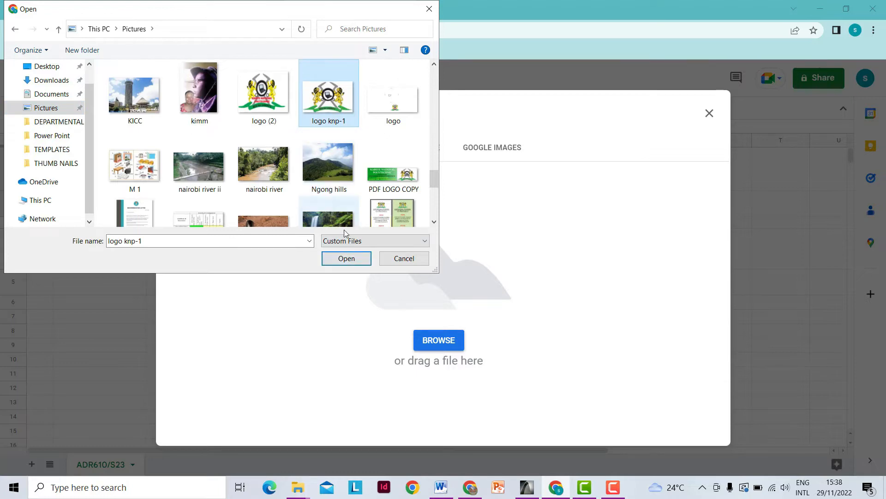
left_click(352, 257)
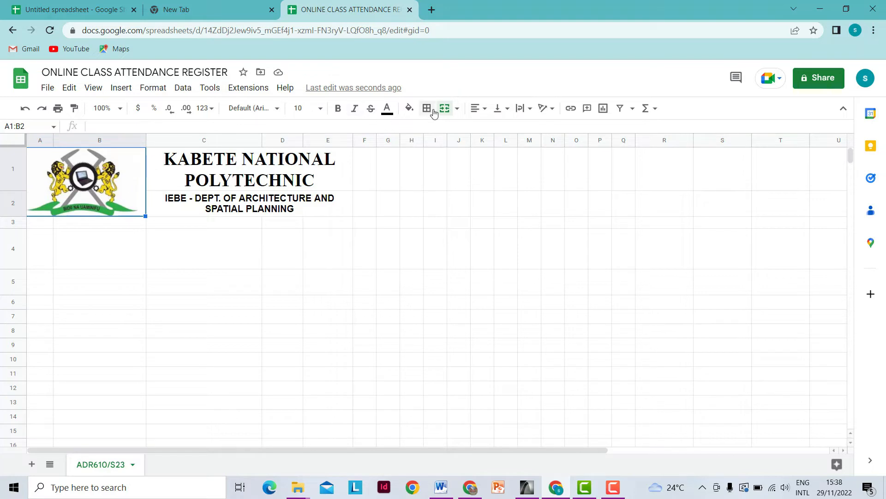
- Apply centre horizontal alignment to the crest logo in A1:B2
left_click(485, 110)
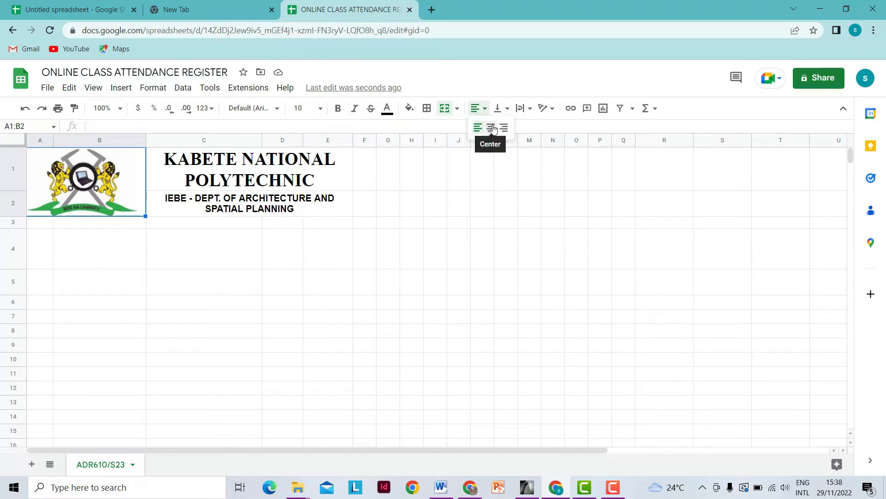
left_click(489, 125)
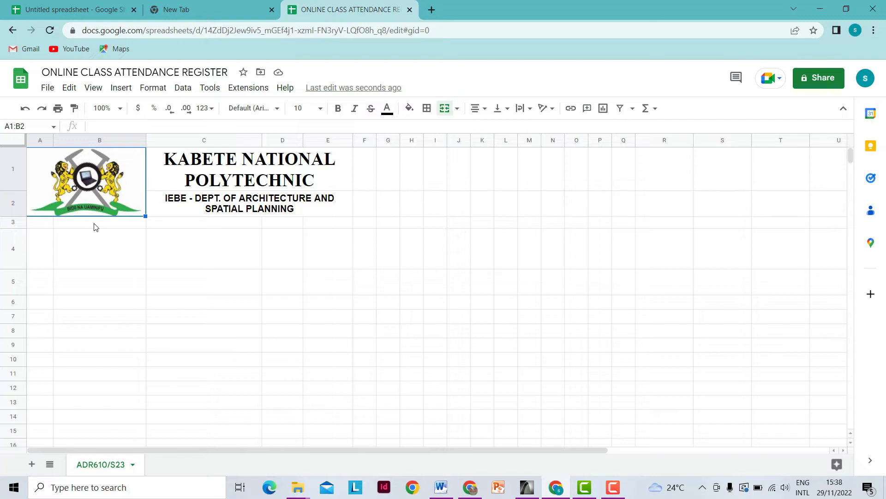
left_click(16, 221)
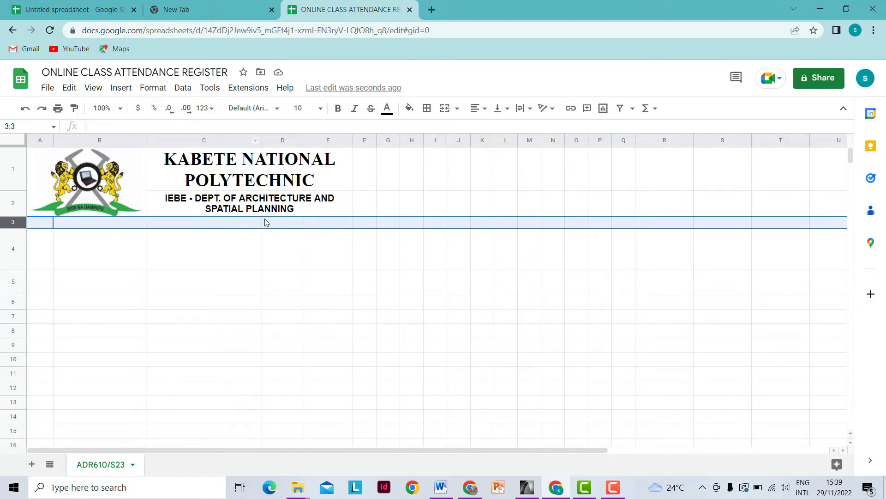
- Fill the entire row 3 with yellow
left_click(95, 254)
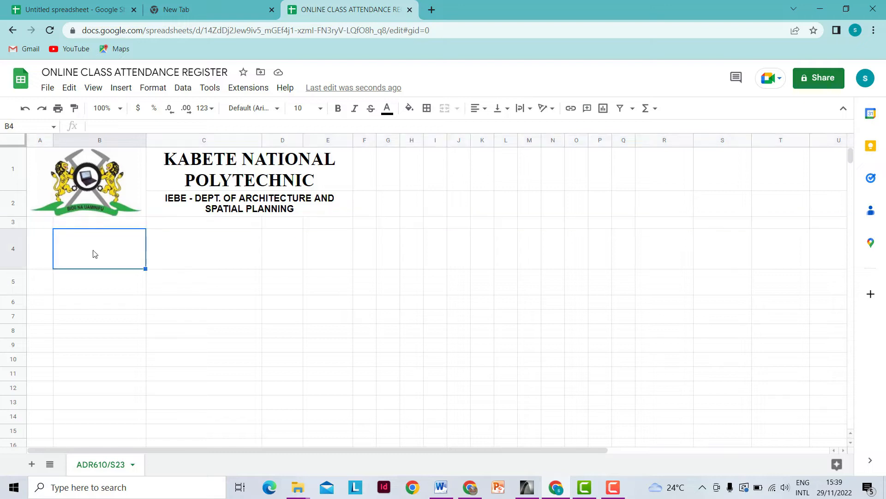
left_click(14, 224)
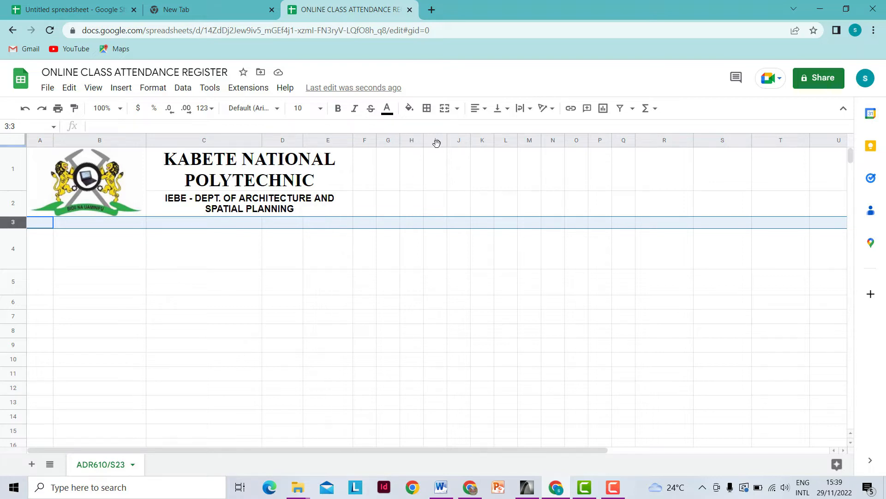
left_click(412, 113)
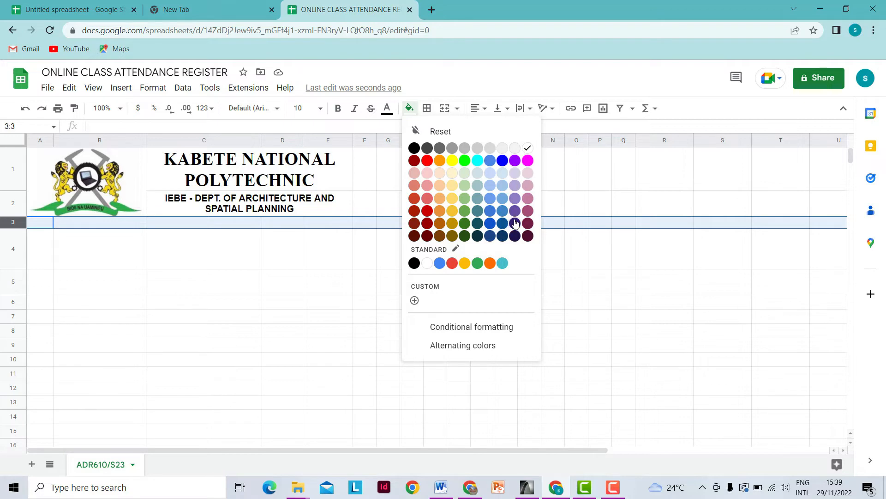
left_click(453, 161)
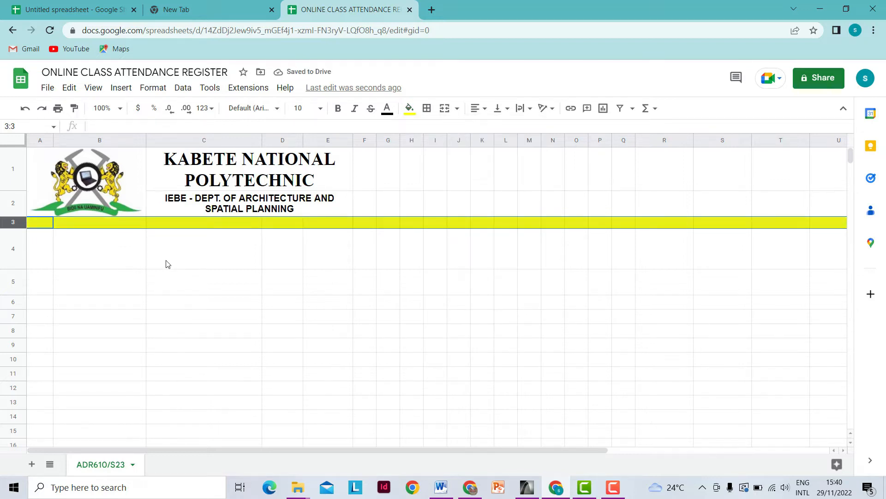
right_click(14, 222)
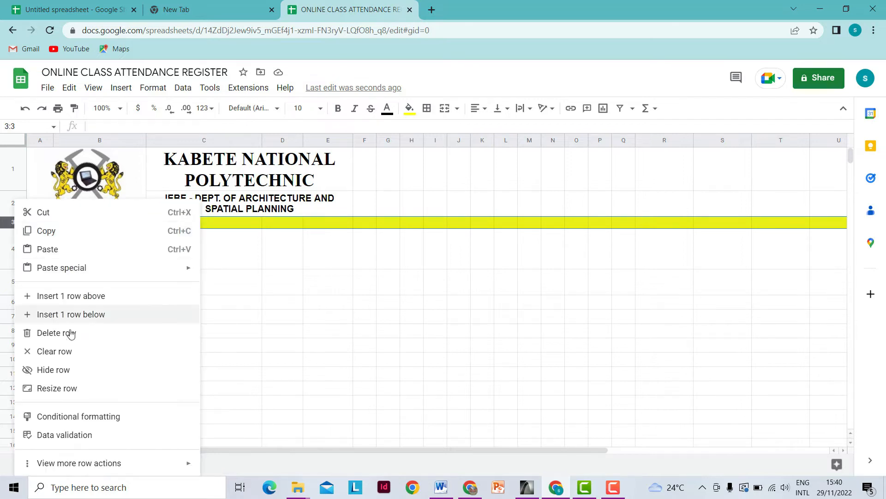
left_click(276, 299)
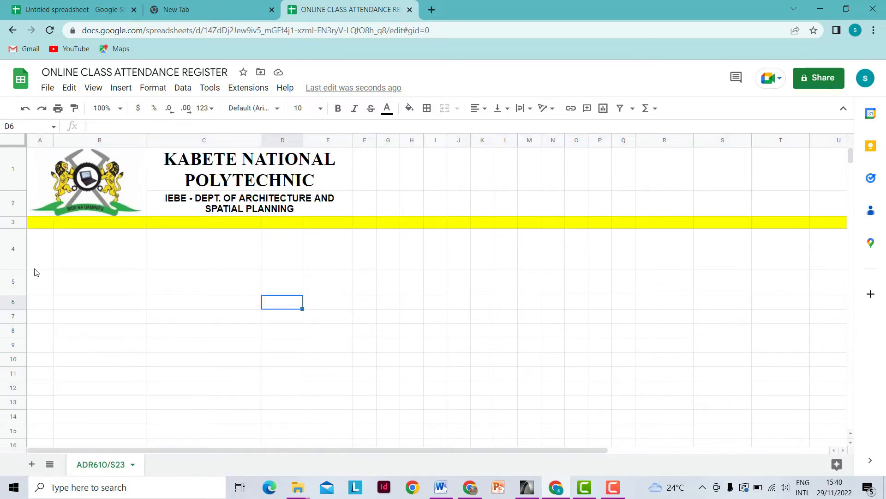
left_click(11, 221)
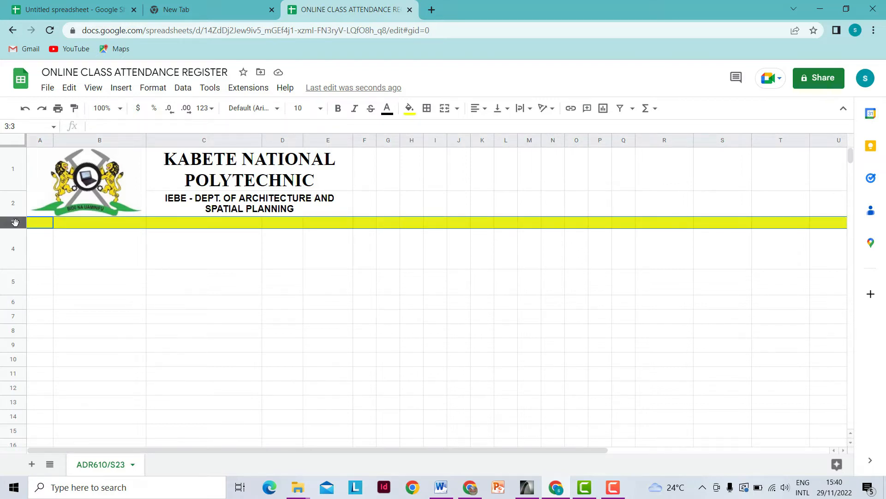
- Resize row 3 to a height of 3 pixels
right_click(14, 222)
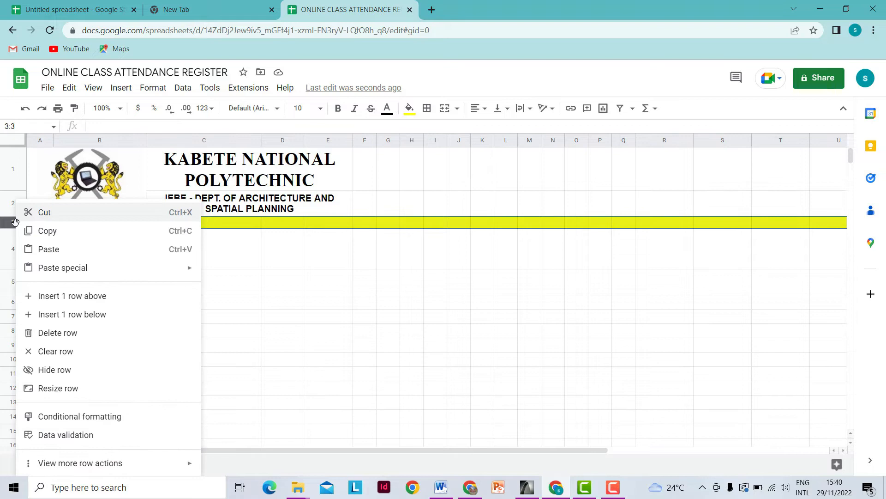
left_click(60, 392)
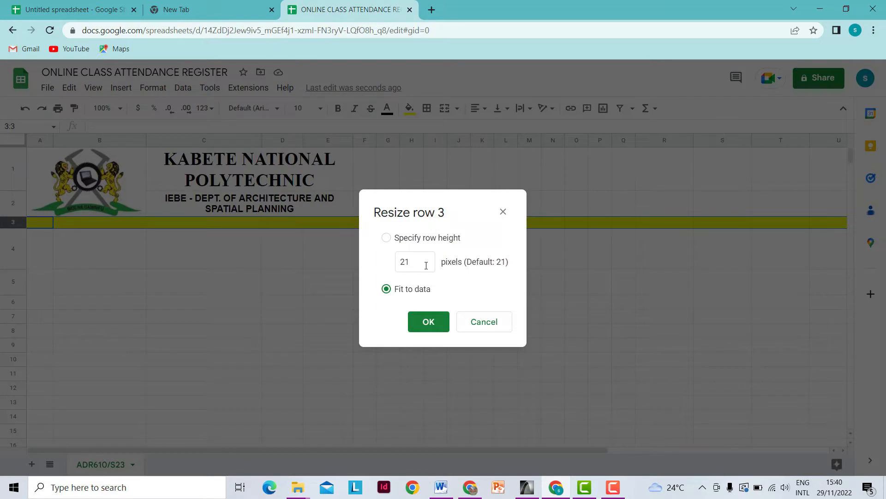
left_click(398, 271)
type("3")
left_click(428, 322)
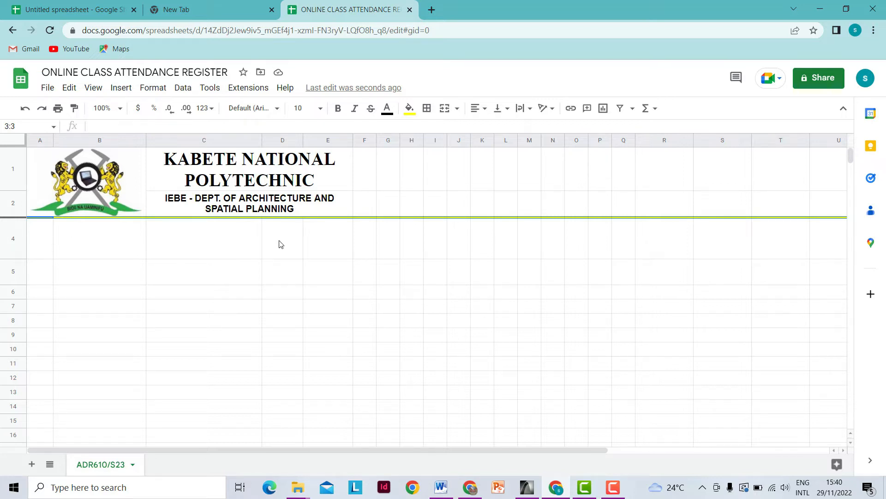
- Merge A4:D4 and type the title Attendance for january '23 ADR610/S23
left_click_drag(46, 247, 104, 248)
left_click_drag(167, 249, 284, 245)
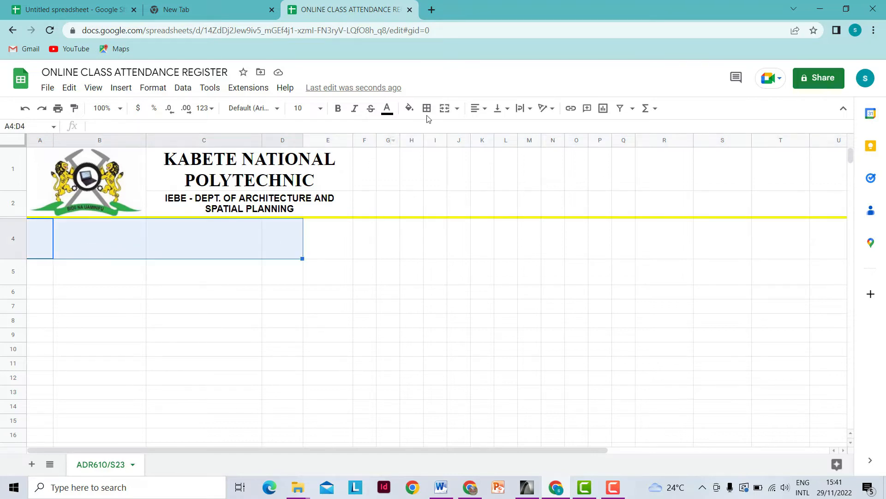
left_click(446, 110)
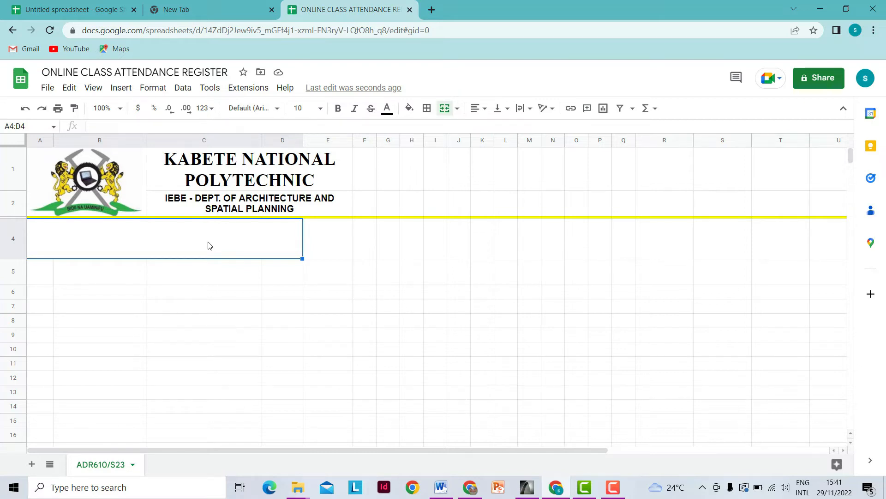
type("Attend")
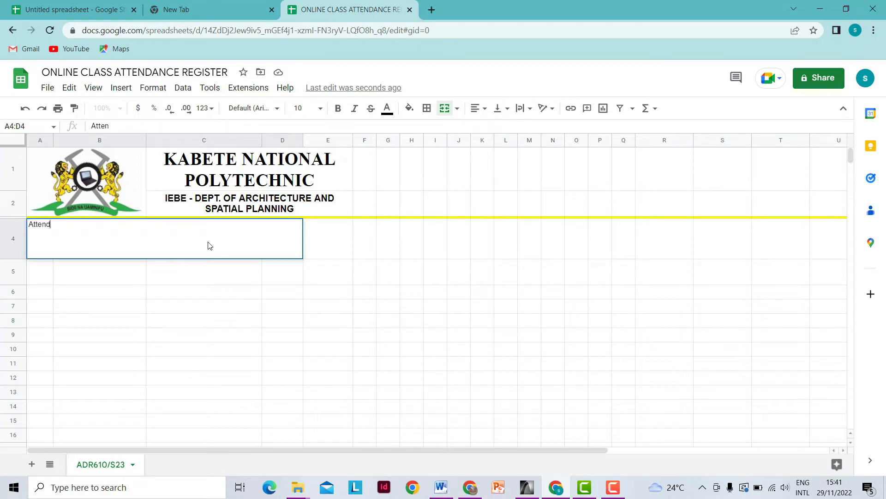
type("ance for january")
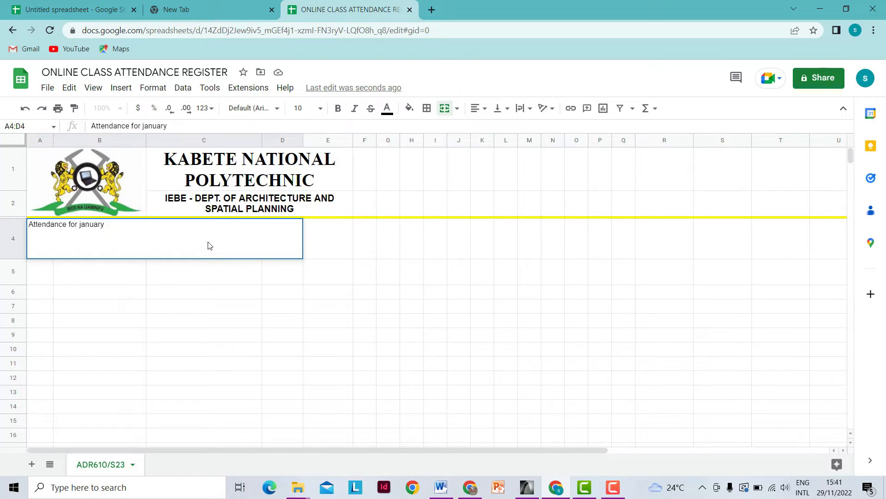
type("/")
key("Escape")
type("'23")
type("ADR")
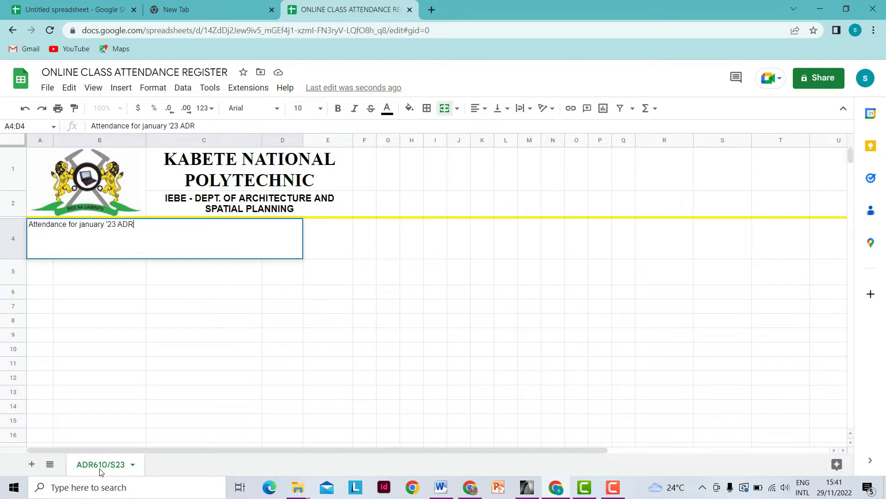
type("610/")
type("S23")
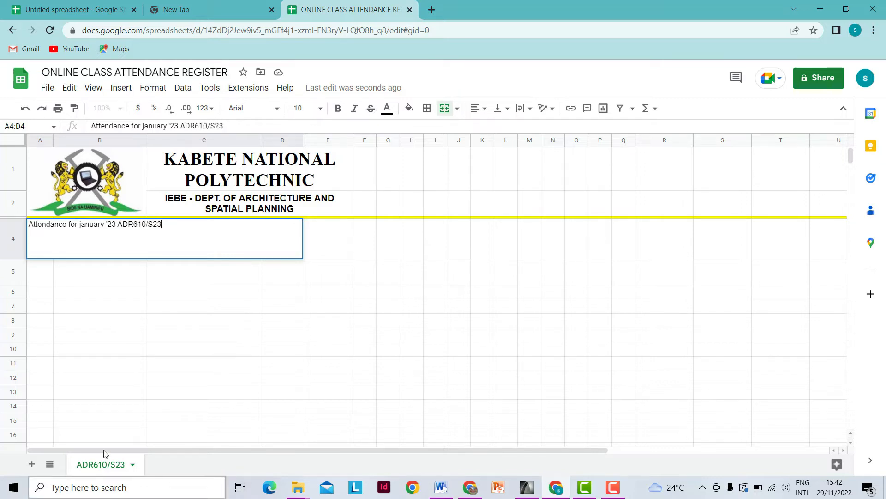
- Capitalise the J of January in the attendance title
left_click(81, 228)
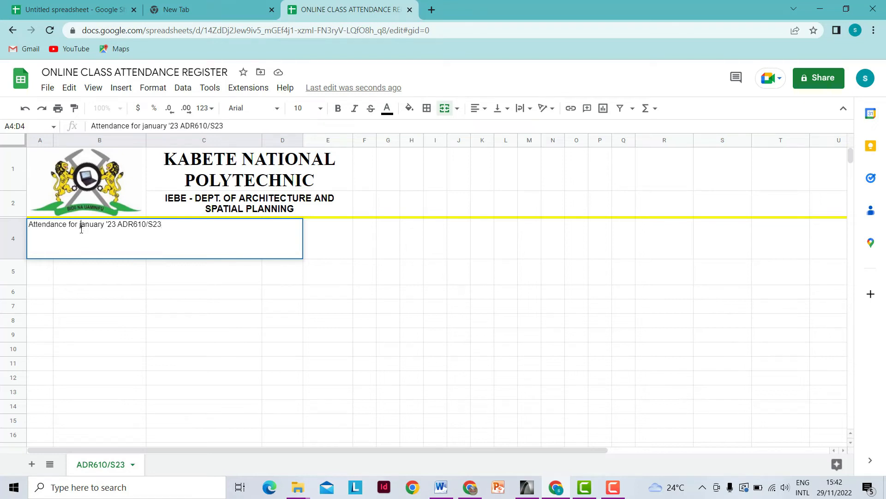
key("Delete")
type("j")
key("BackSpace")
type("J")
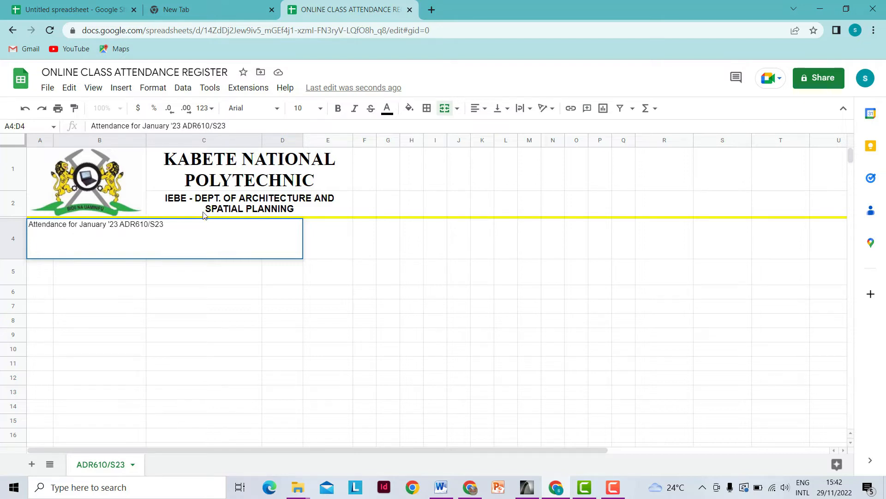
- Set the whole attendance title text in A4:D4 to 18 pt
left_click(320, 109)
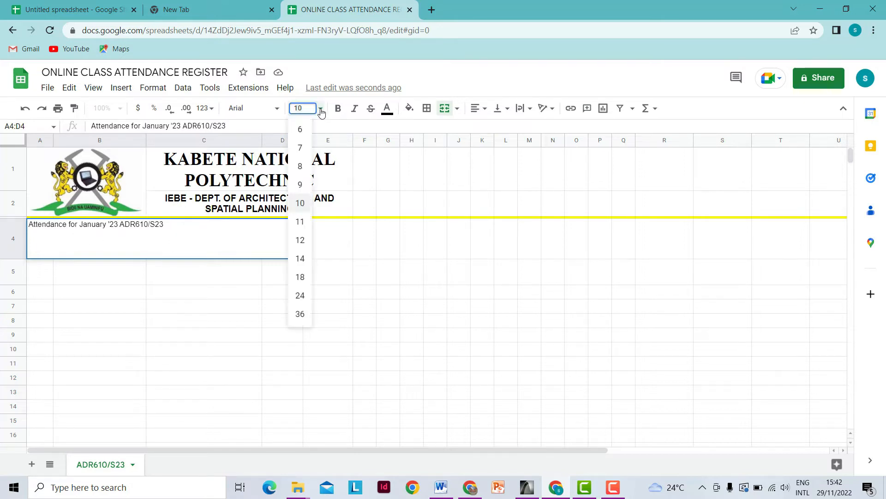
left_click(301, 295)
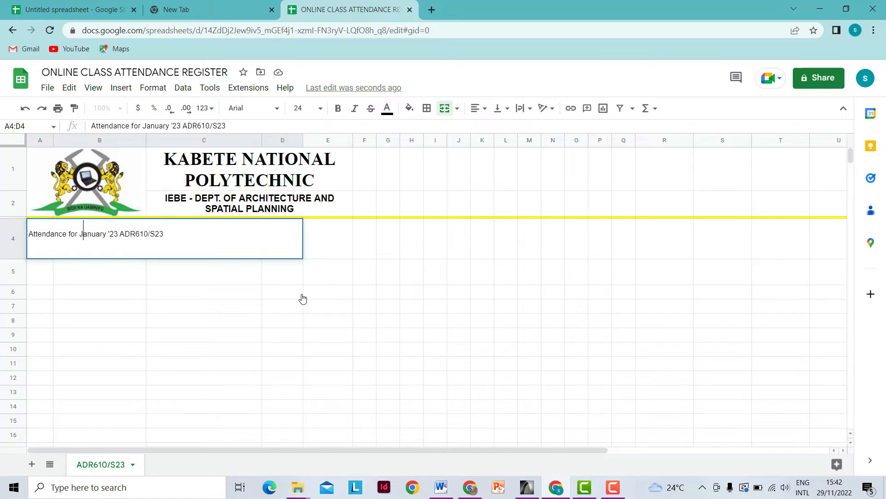
double_click(84, 233)
left_click_drag(166, 233, 28, 234)
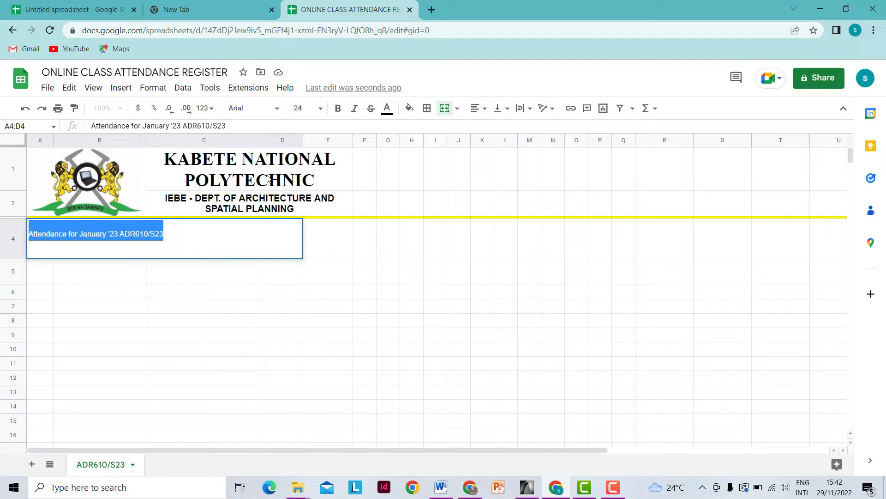
left_click(320, 109)
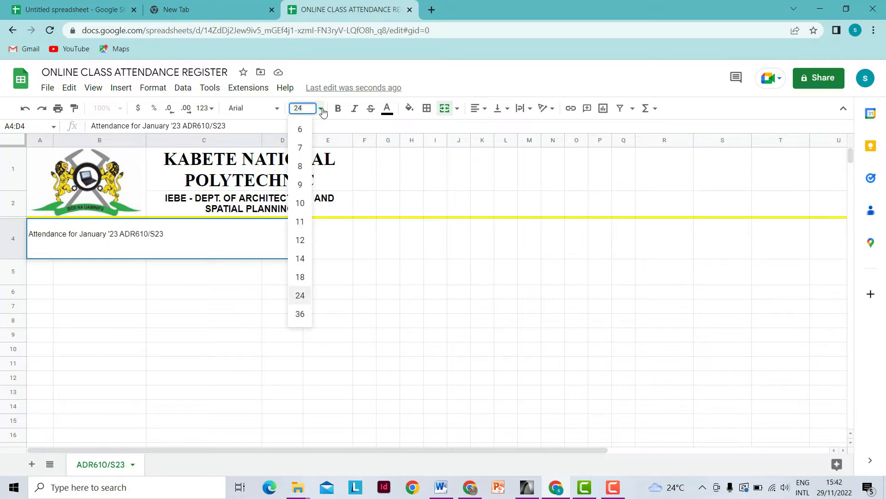
left_click(300, 296)
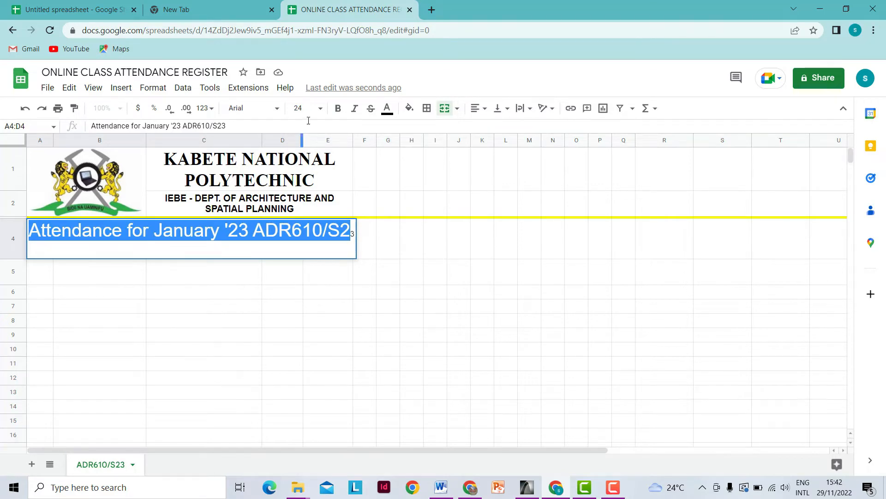
left_click(320, 109)
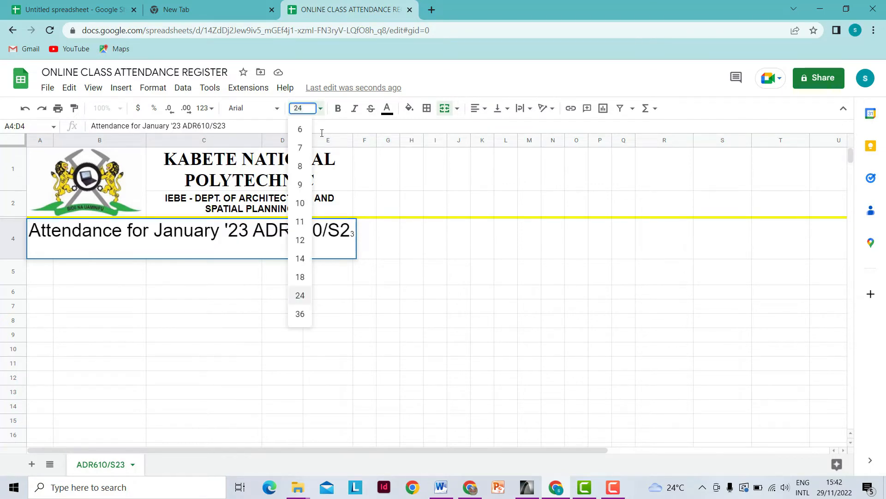
left_click(306, 277)
left_click(284, 231)
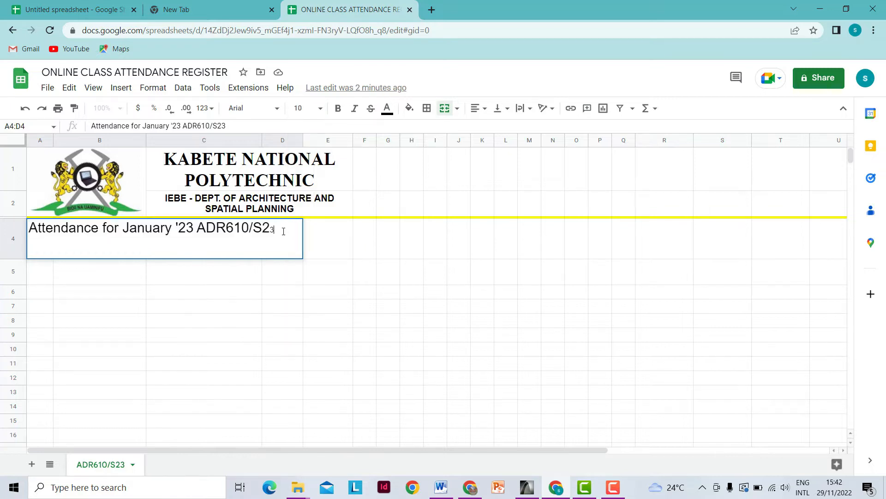
left_click_drag(266, 231, 31, 234)
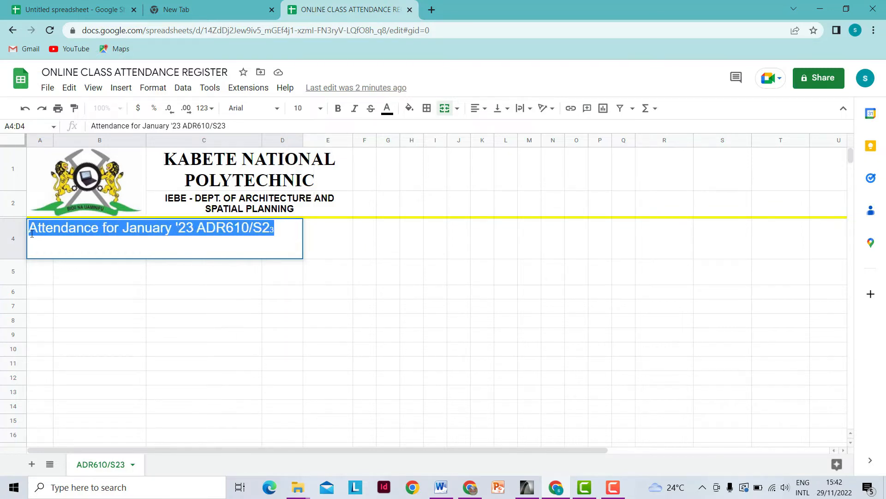
left_click(323, 113)
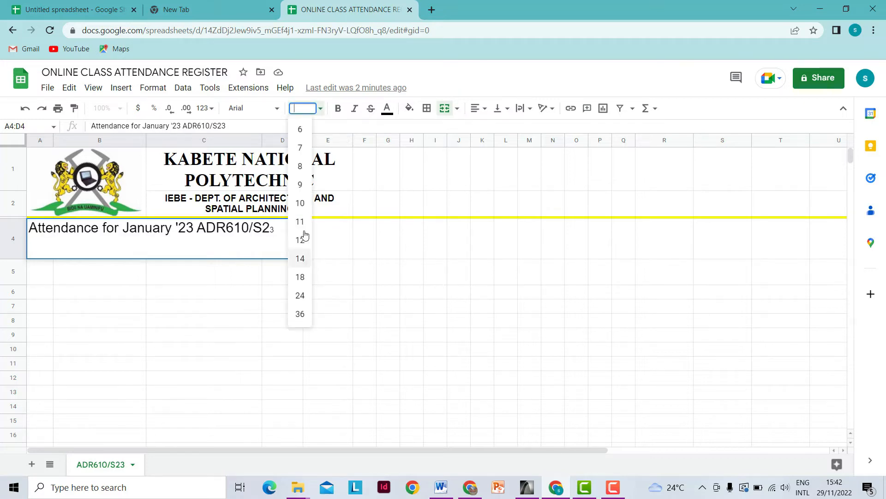
left_click(305, 279)
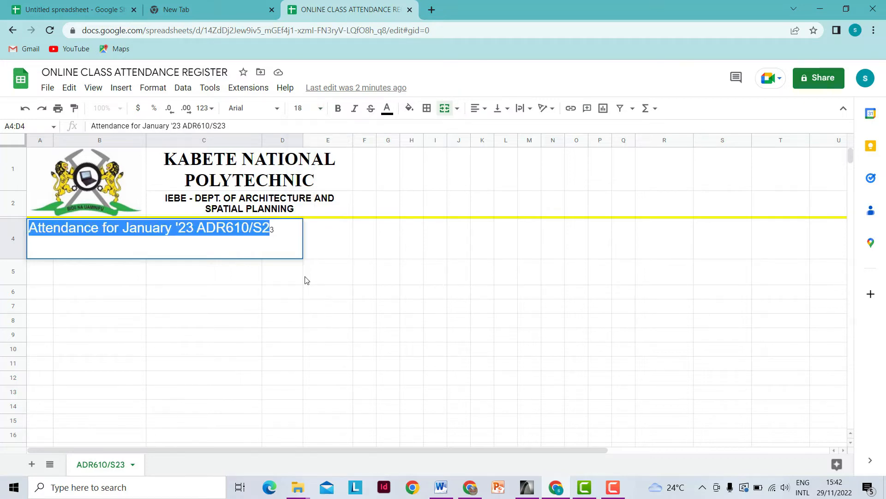
left_click(283, 231)
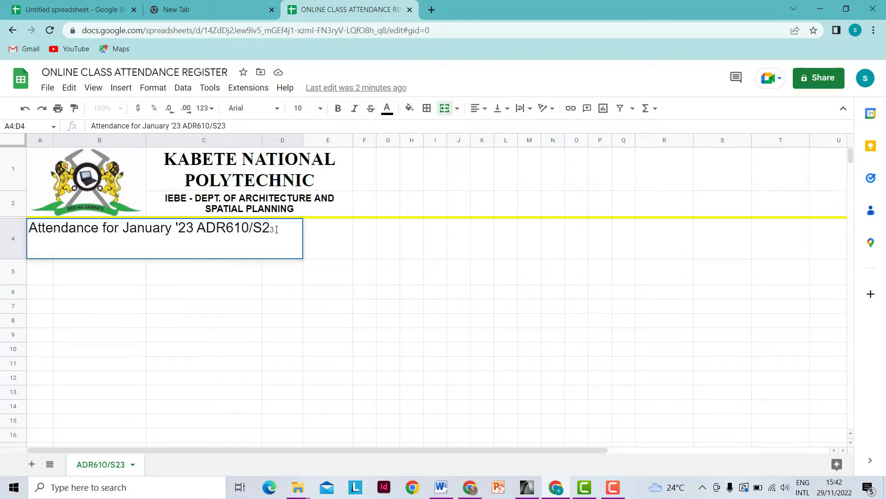
key("BackSpace")
type("3")
- Centre the attendance title horizontally and vertically within A4:D4
left_click(482, 109)
left_click(494, 128)
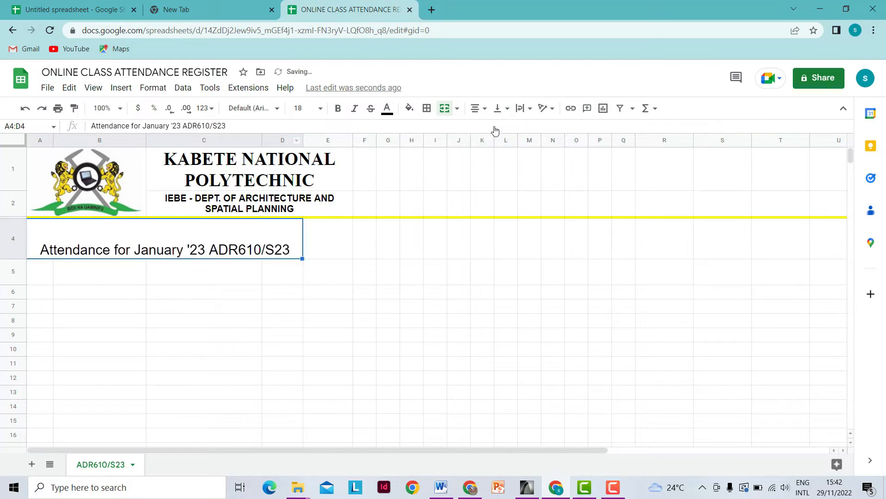
left_click(485, 113)
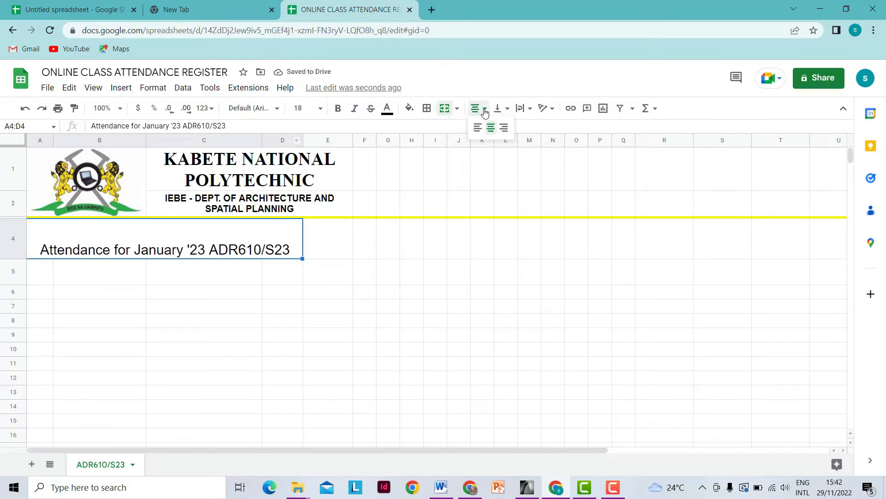
left_click(503, 109)
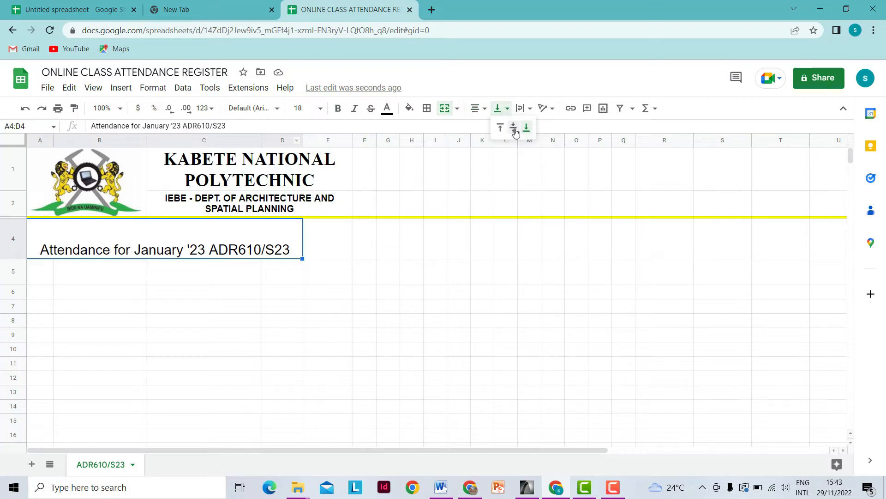
left_click(513, 129)
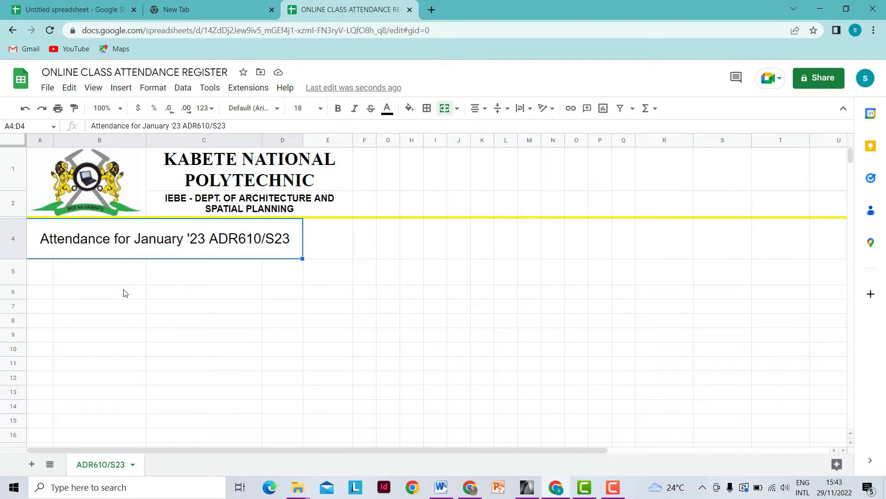
- Enter the headings SN, ADM NO., FULL NAME and GENDER across cells A5 to D5
left_click(39, 276)
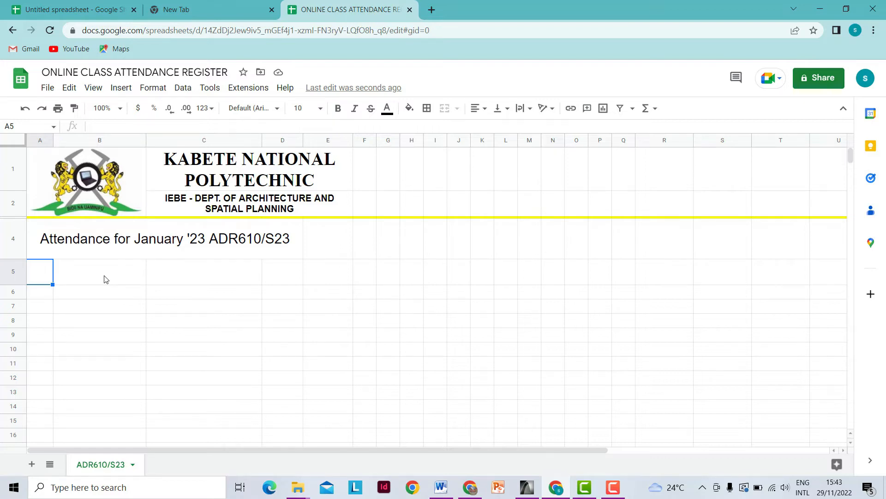
type("SN")
left_click(105, 279)
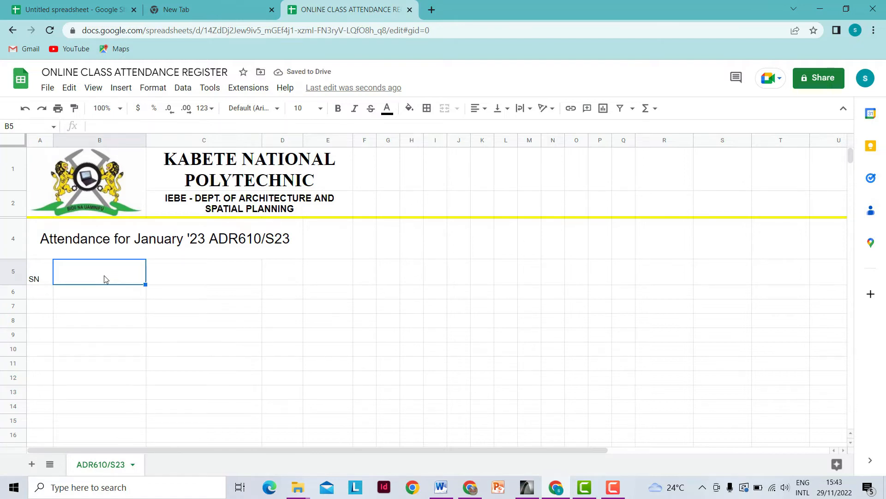
type("A")
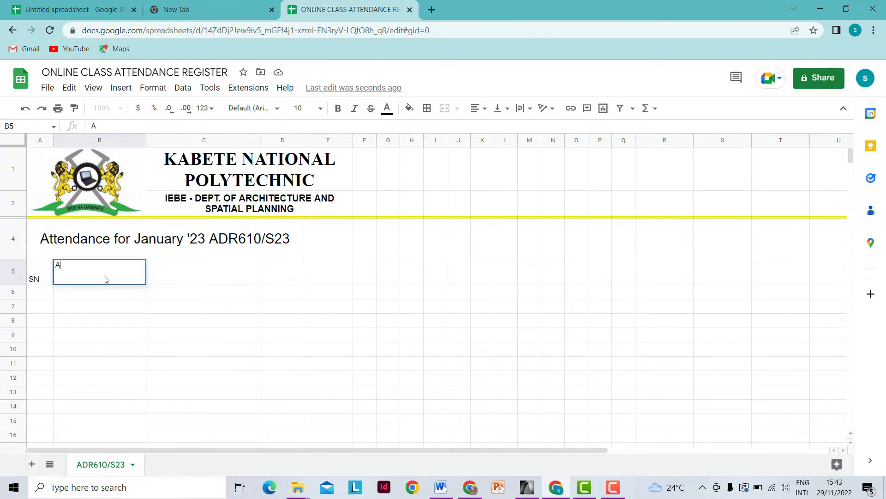
type("DM NO.")
left_click(198, 271)
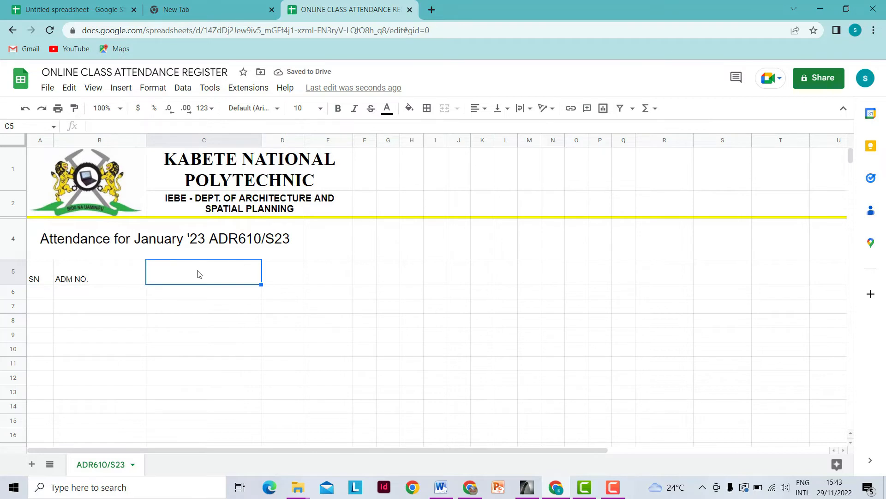
type("FULL NAME")
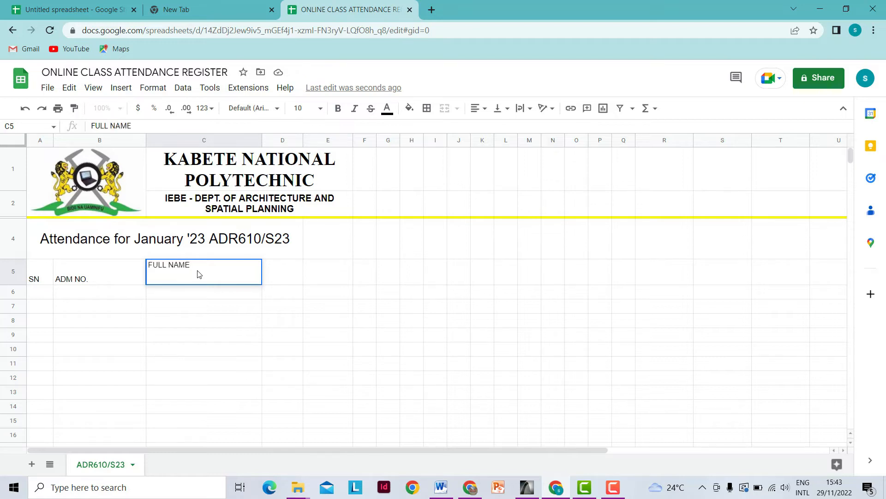
left_click(290, 281)
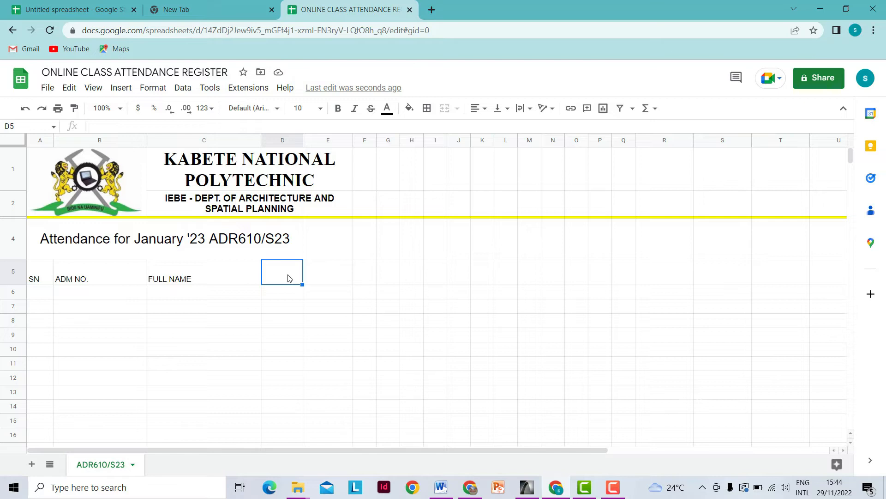
type("GENDER")
left_click(337, 280)
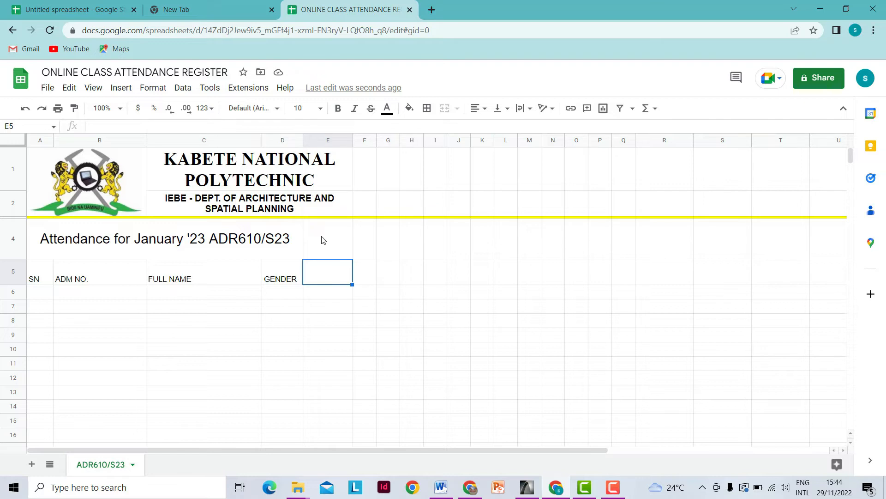
- Merge E4:E5 and enter the heading 'Term I Reporting Status' in it
left_click_drag(322, 239, 324, 278)
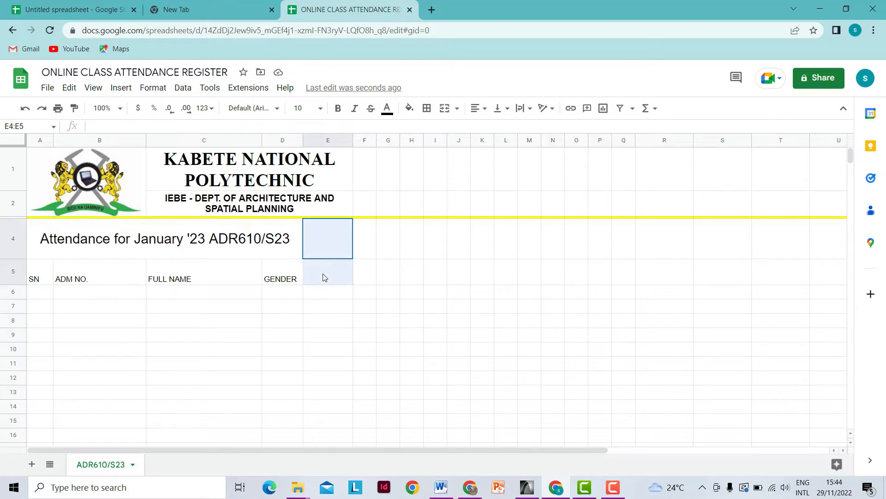
left_click(364, 236)
left_click_drag(331, 229, 333, 268)
left_click(444, 109)
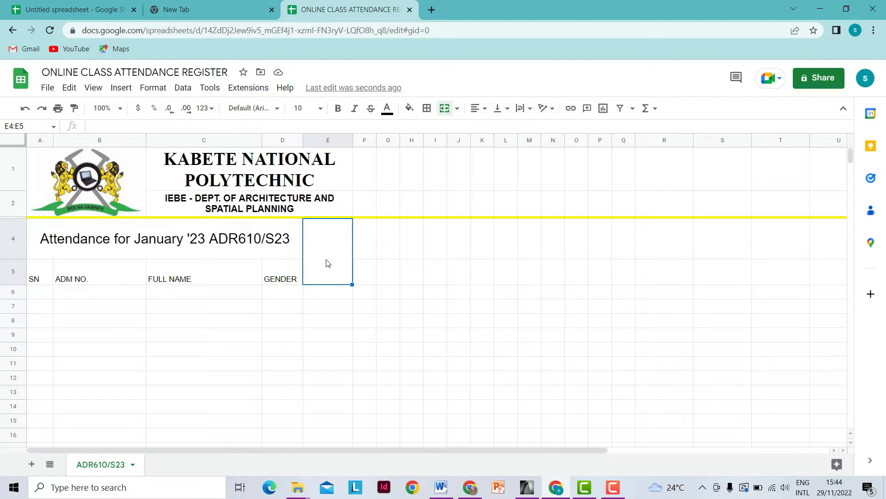
type("Term I")
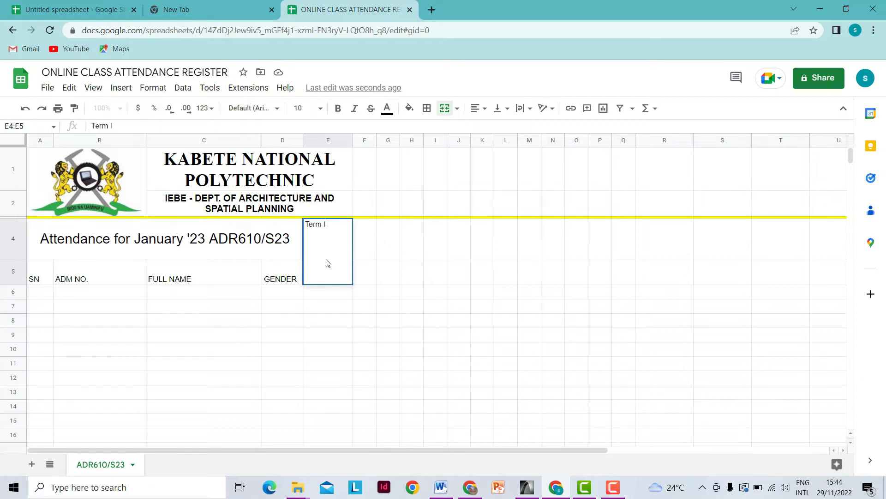
type(" Report")
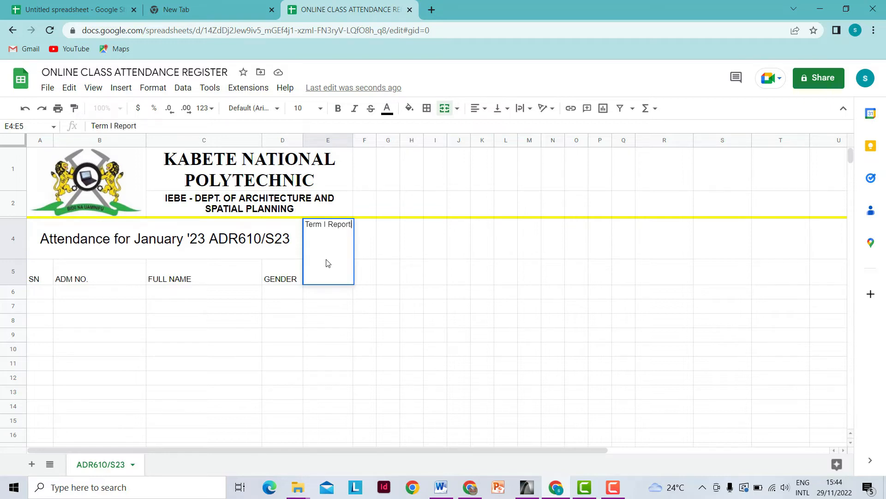
type("ing Status")
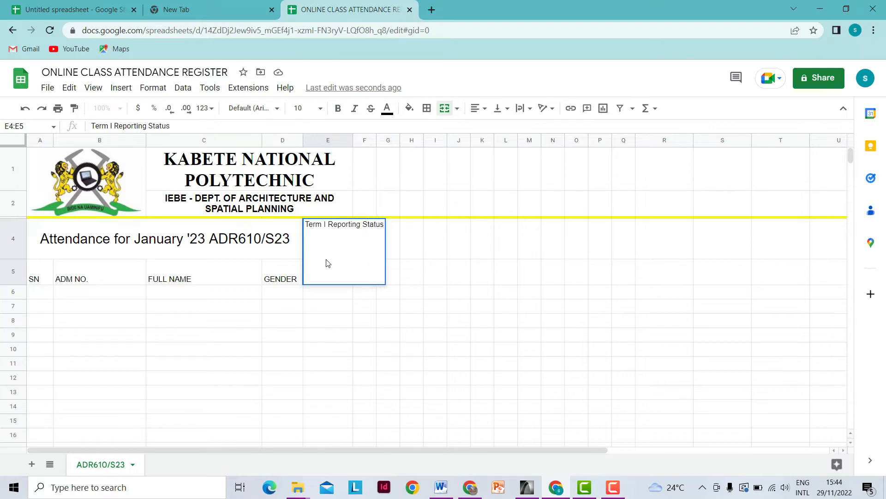
left_click(423, 280)
- Align the merged heading middle and centre, with text wrapping turned on
left_click(339, 233)
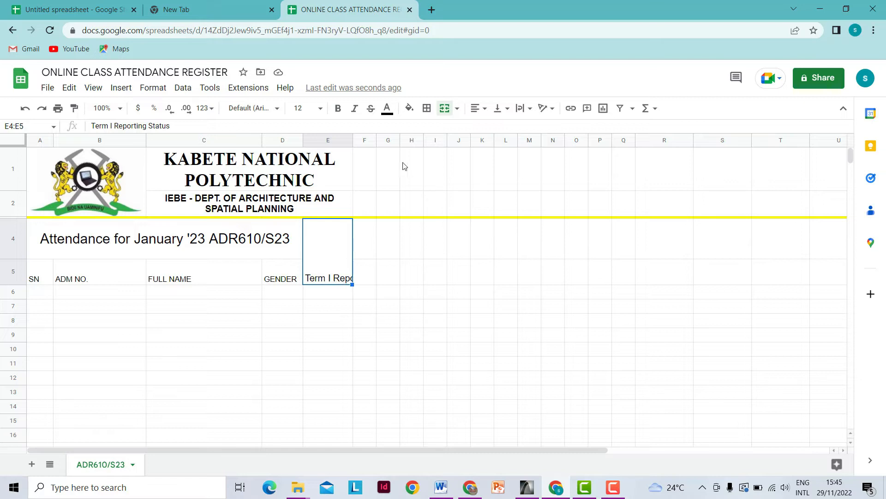
left_click(506, 110)
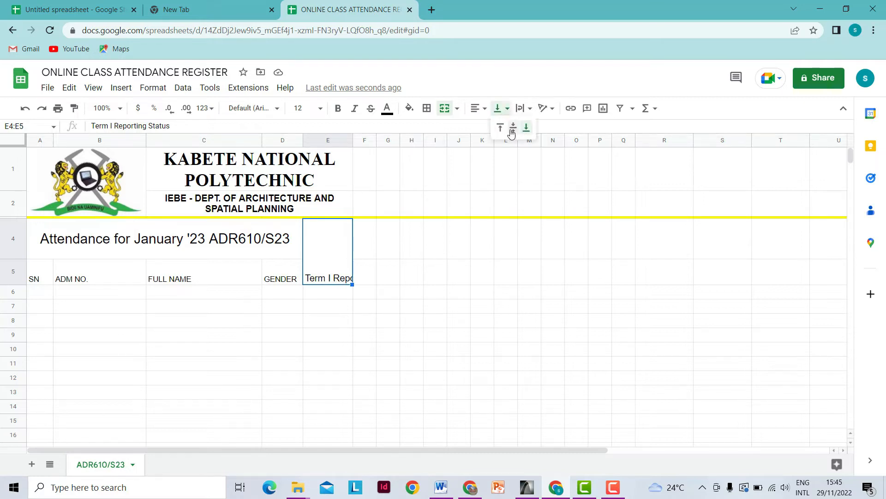
left_click(513, 127)
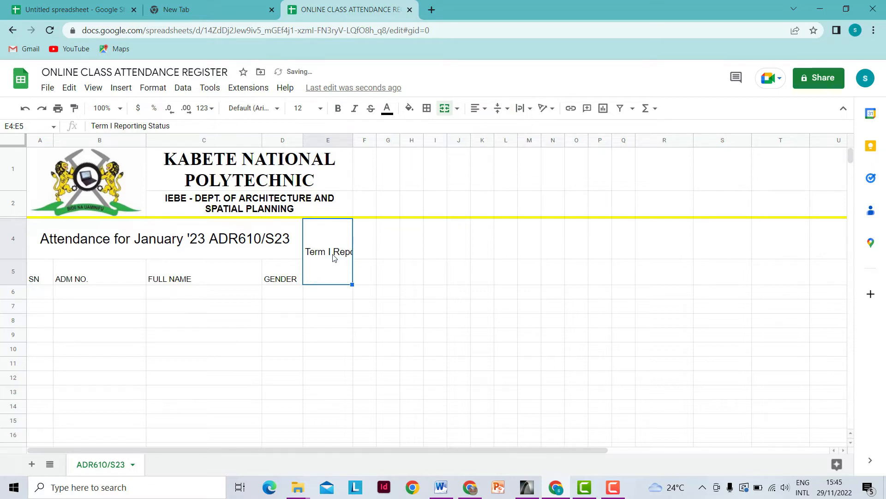
left_click(529, 114)
left_click(536, 128)
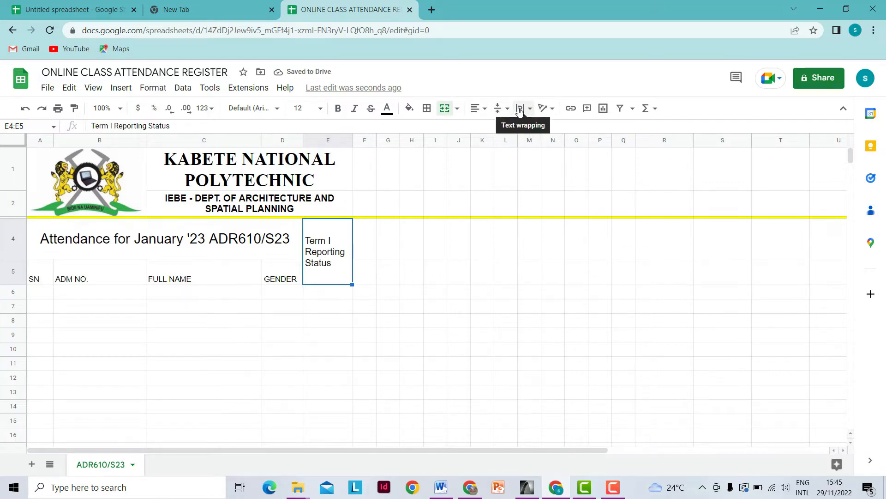
left_click(488, 113)
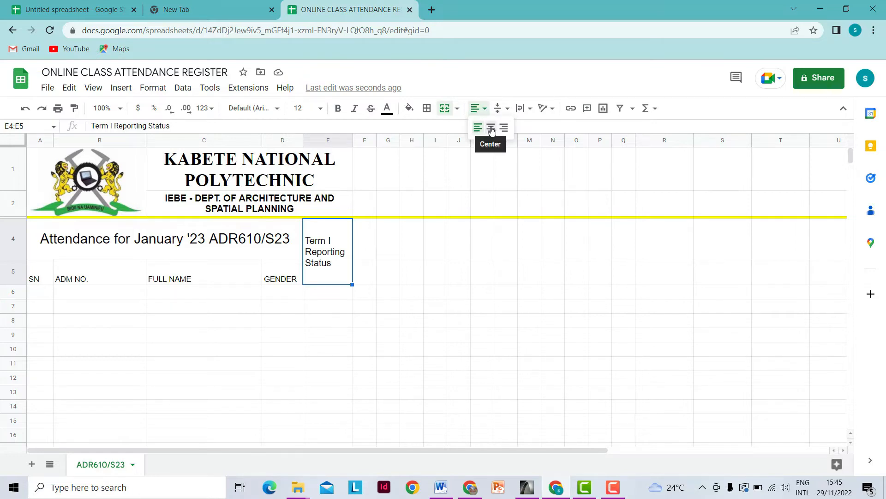
left_click(489, 129)
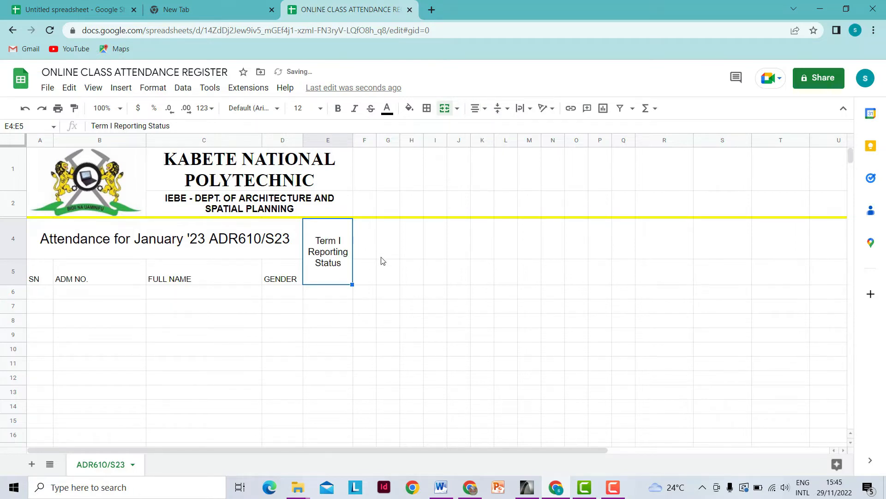
left_click(373, 279)
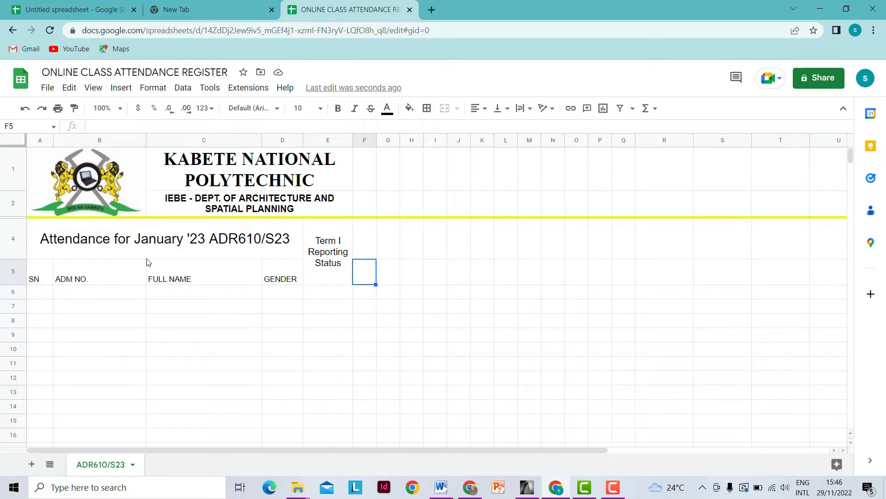
- Enter the serial numbers 1 in A6 and 2 in A7
scroll(147, 262, "down", 3)
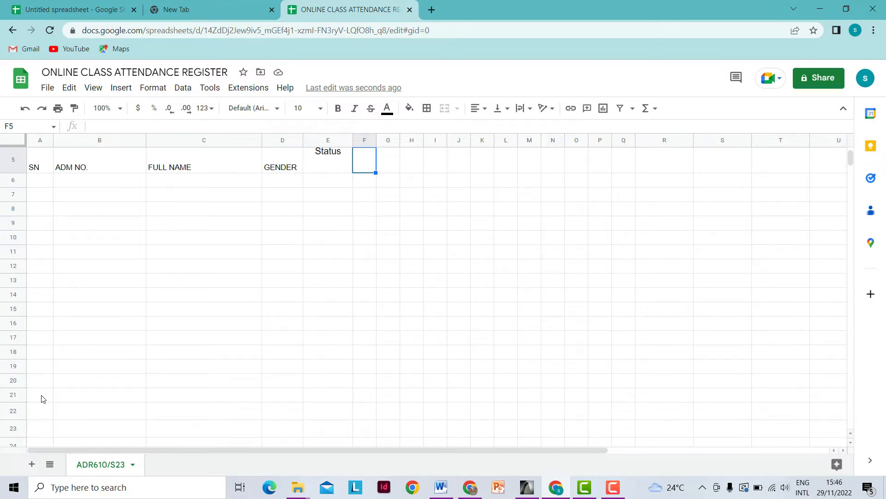
left_click(41, 184)
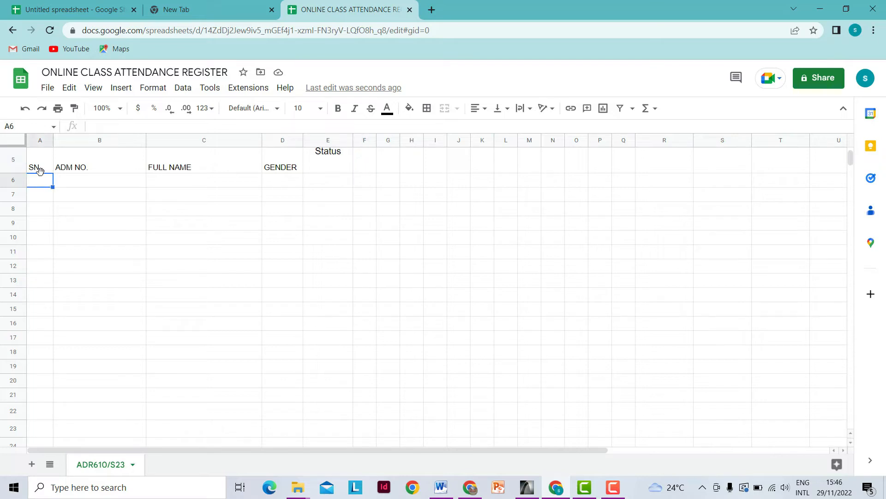
type("1")
left_click(43, 197)
type("2")
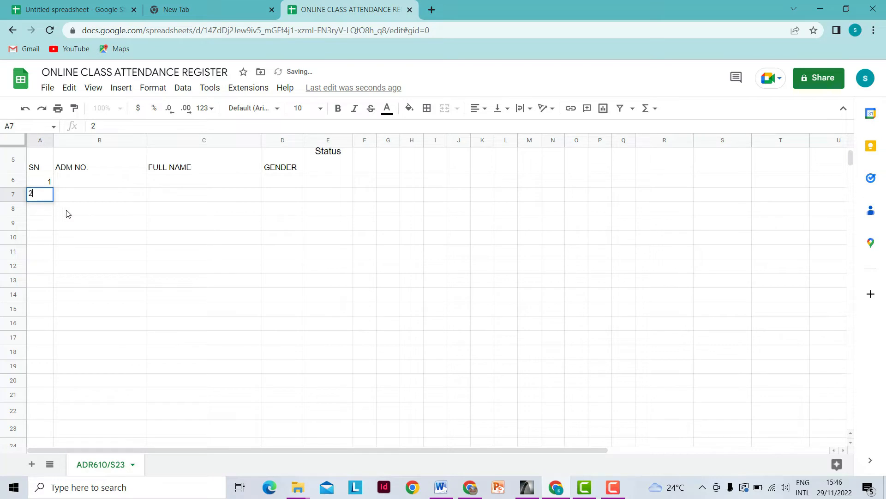
left_click(65, 211)
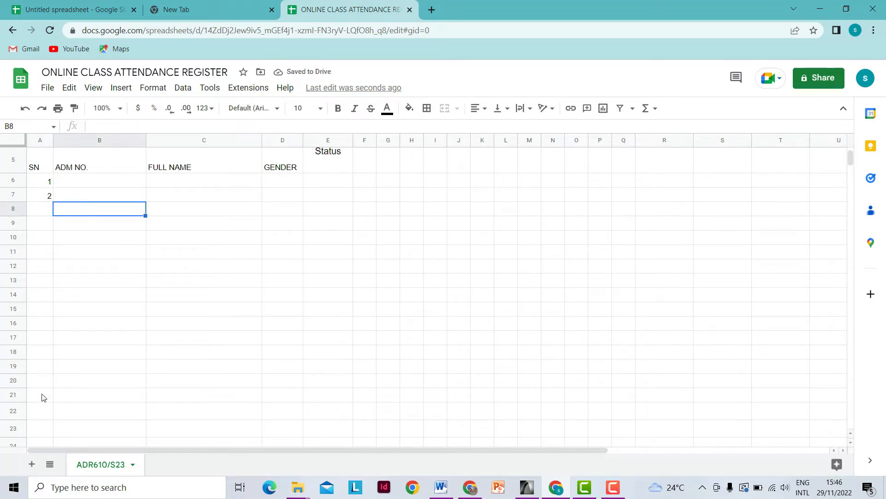
- Extend the 1, 2 series down column A to row 21, numbering 1 through 16
left_click_drag(47, 183, 48, 196)
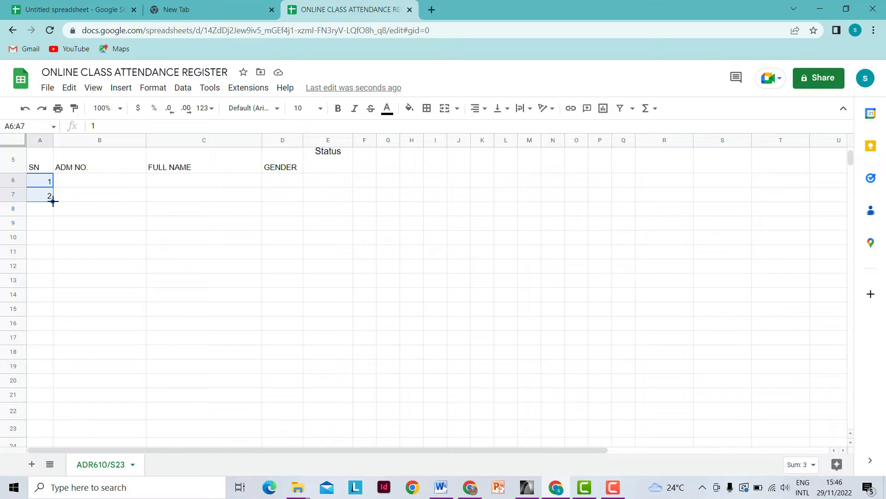
left_click_drag(52, 201, 53, 236)
left_click_drag(53, 290, 55, 393)
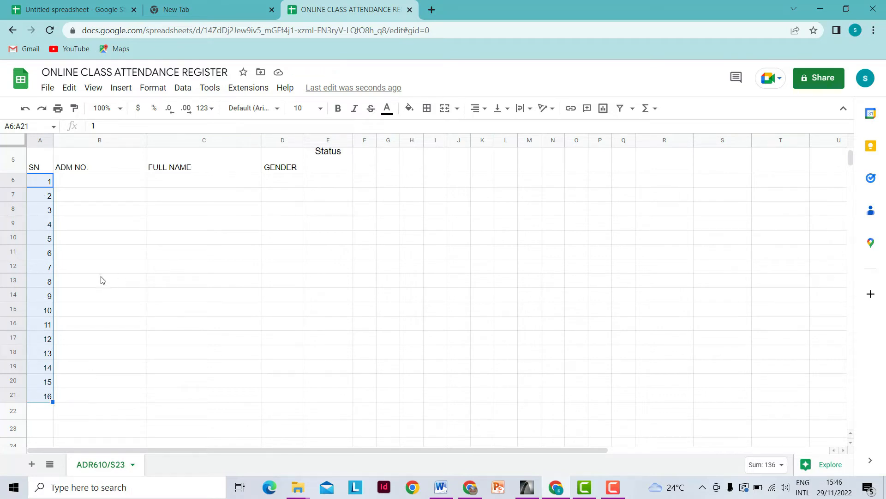
scroll(104, 279, "down", 2)
scroll(111, 280, "up", 3)
scroll(115, 283, "down", 3)
scroll(115, 282, "up", 3)
scroll(113, 281, "down", 2)
- Enter adr610/S23/001 in B6 and fill it down to B21, ending at adr610/S23/016
left_click(103, 181)
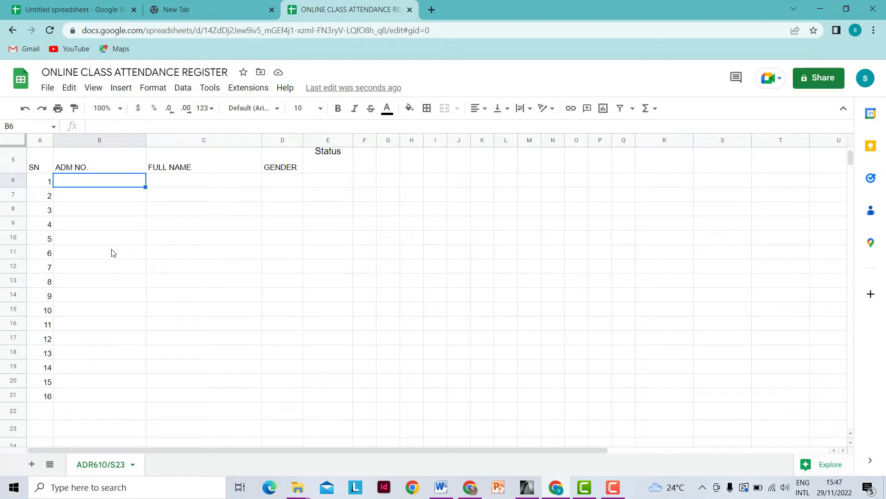
type("a")
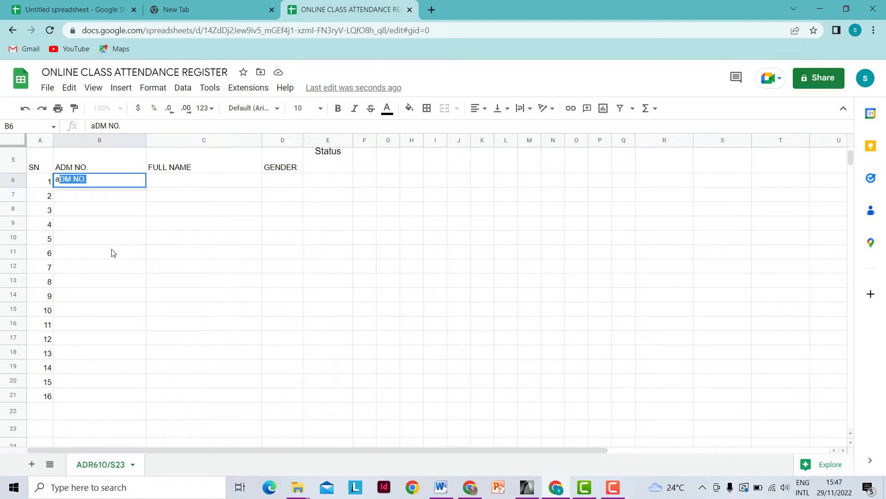
type("dr610/00")
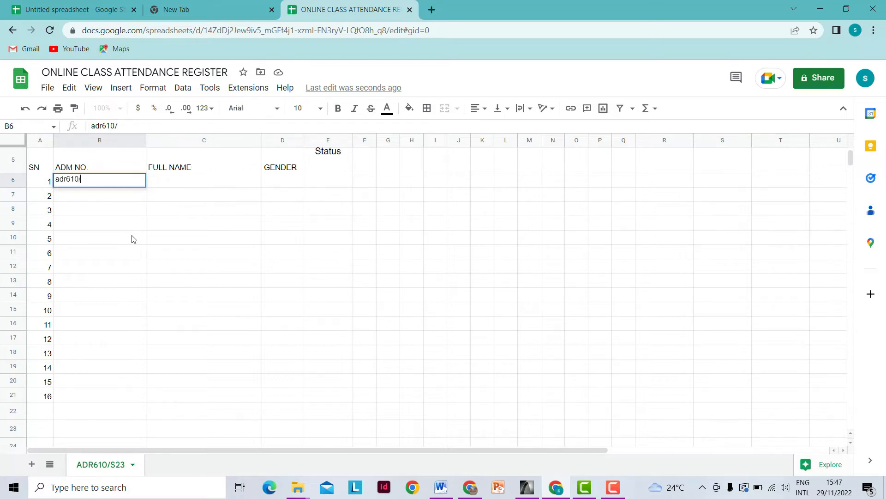
type("S23/001")
left_click(181, 193)
left_click(137, 183)
left_click_drag(145, 186, 140, 395)
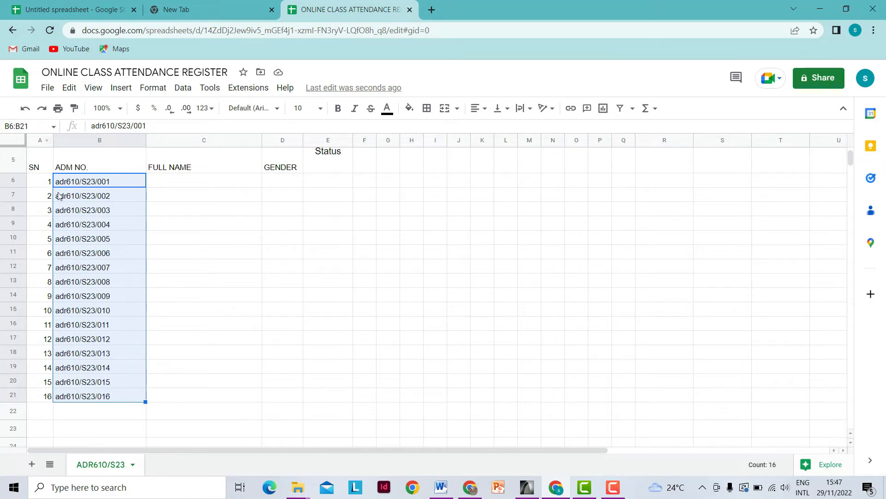
- Undo the fill, change B6 to ADR610/S23/001, and fill it down to B21
left_click(25, 109)
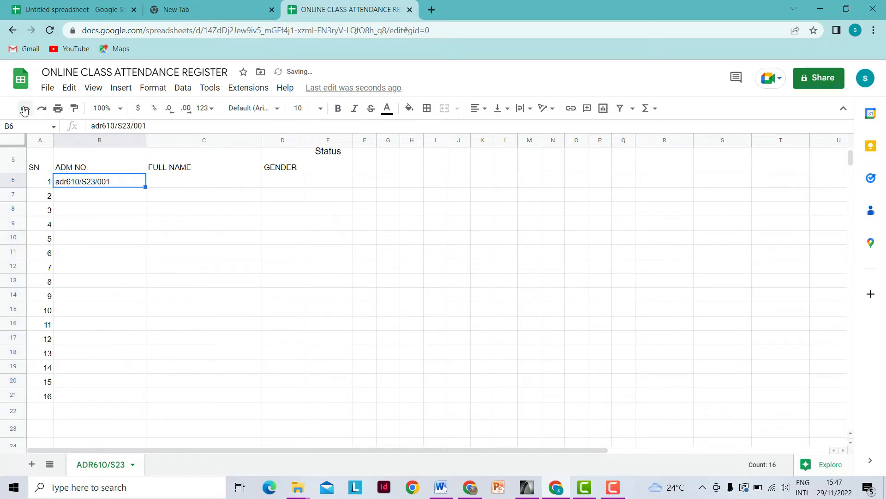
double_click(68, 181)
left_click_drag(66, 179, 56, 182)
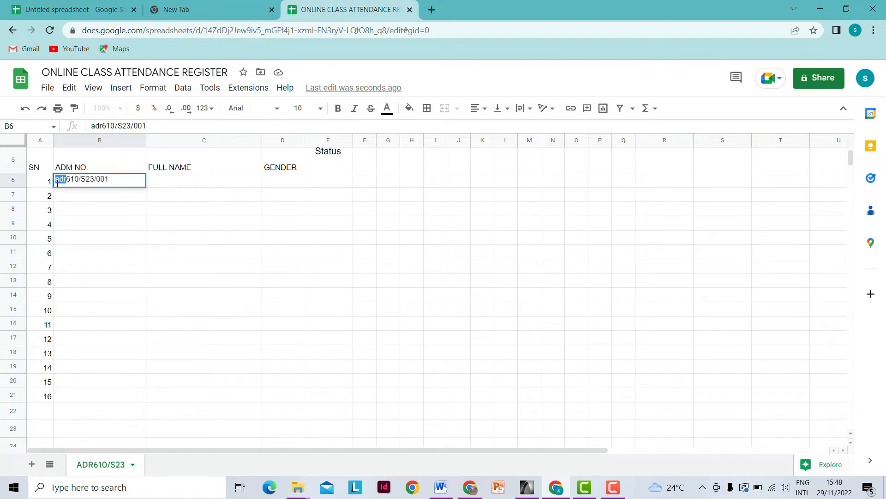
type("ADR")
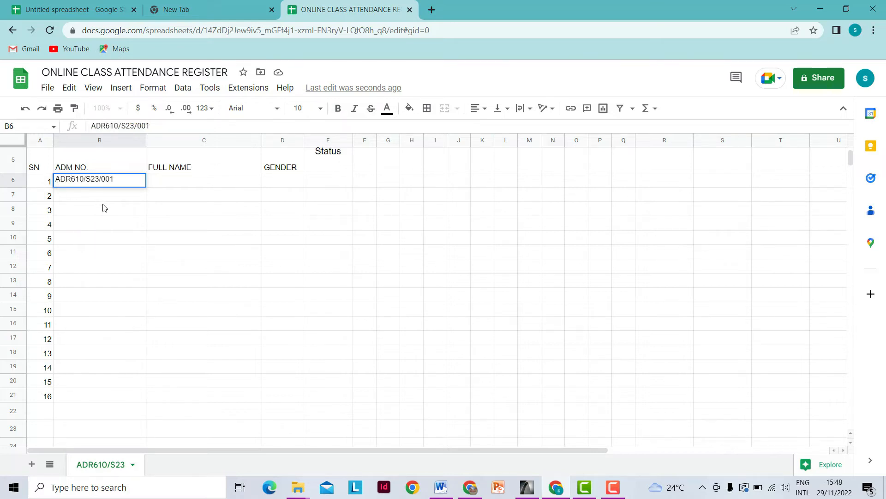
key("Return")
left_click(138, 183)
left_click_drag(145, 187, 151, 398)
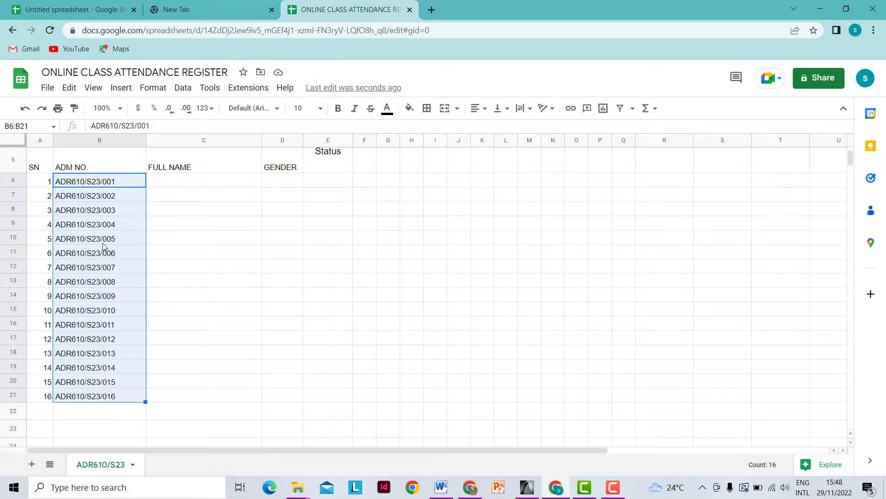
left_click(170, 397)
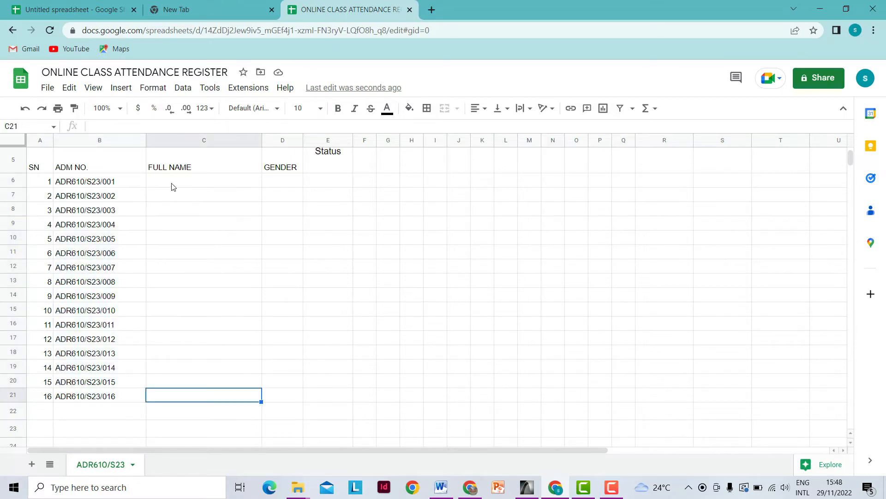
left_click(186, 185)
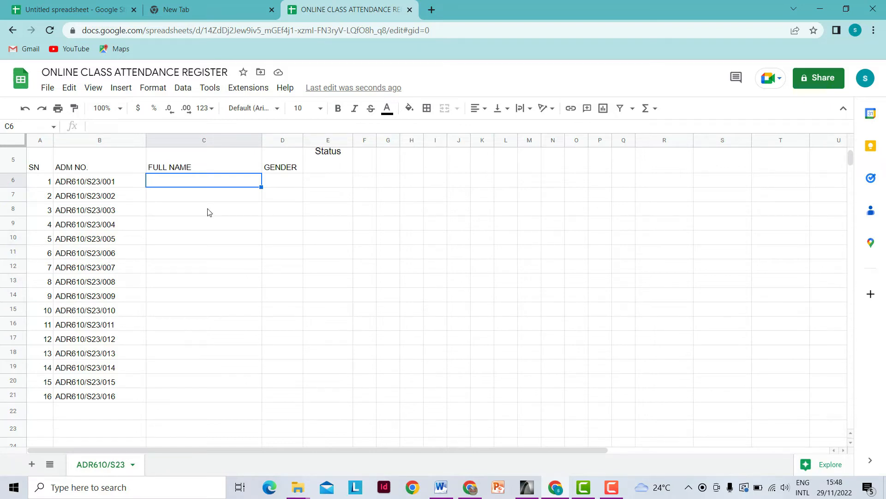
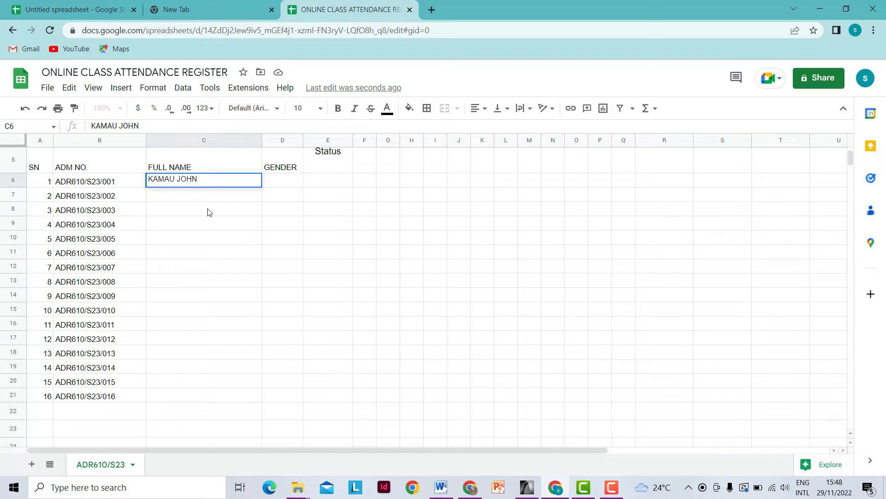
left_click(210, 196)
type("KIARIE P")
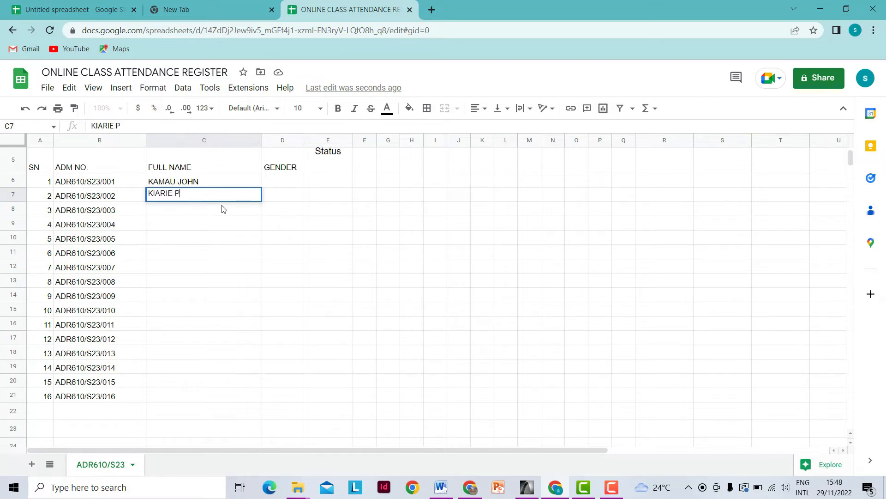
left_click(222, 209)
type("JOHN M")
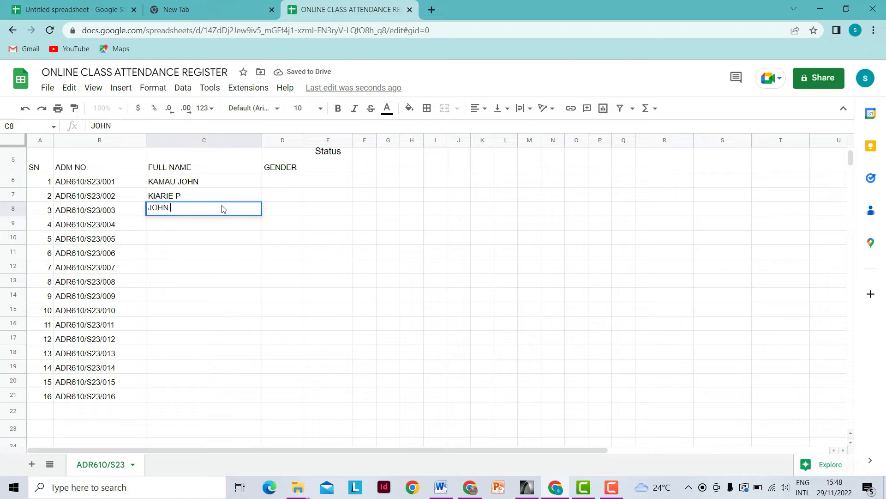
left_click(219, 225)
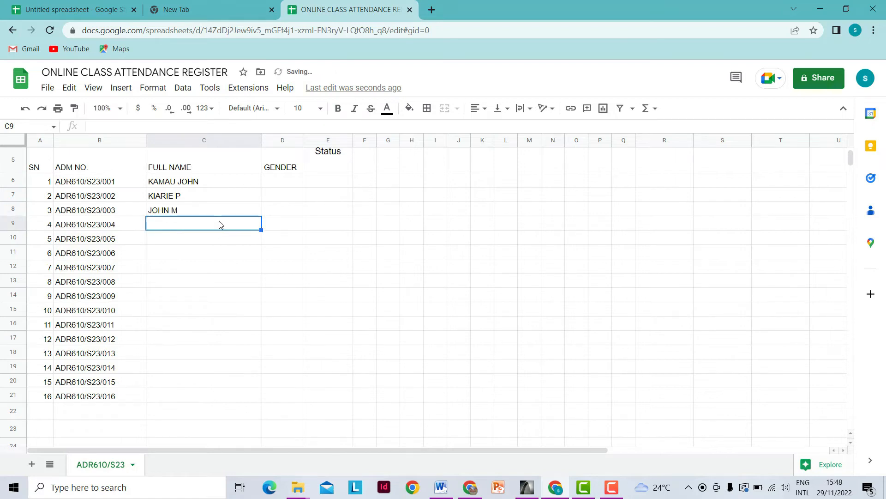
type("KAR")
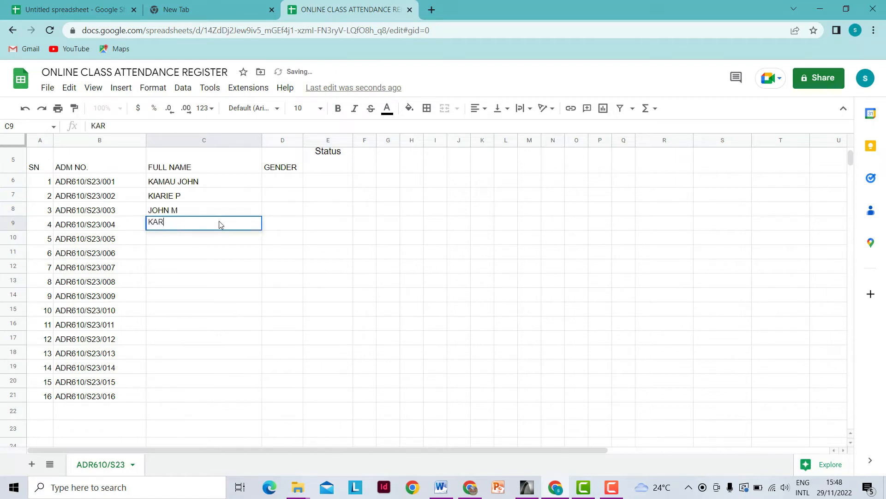
type("IUKI J")
key("Return")
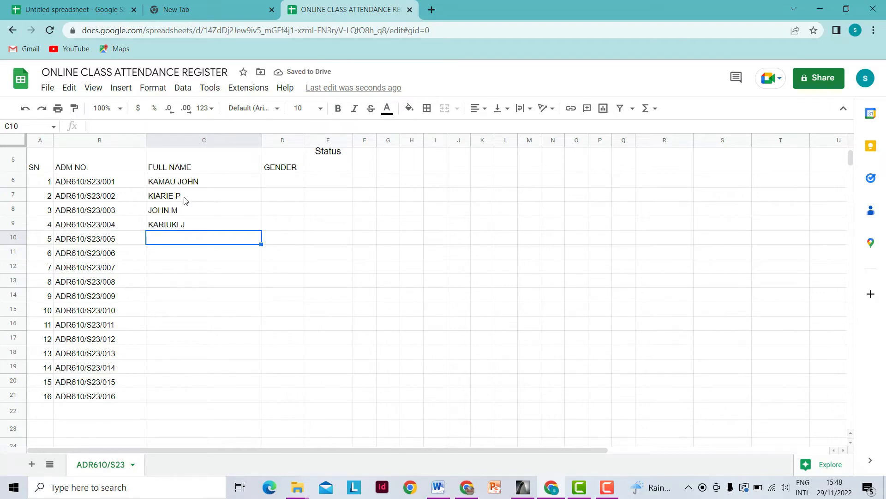
- Copy the four names from C6:C9 and paste them into C10:C21
left_click_drag(210, 185, 214, 226)
right_click(212, 225)
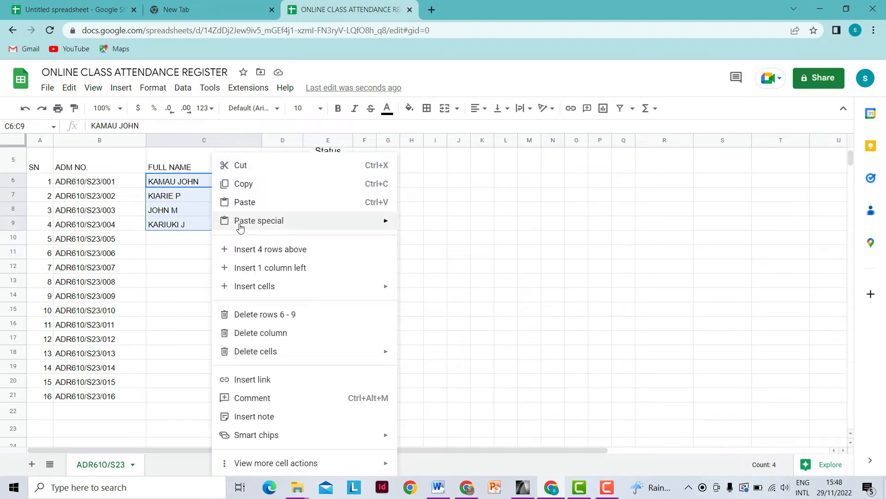
left_click(244, 184)
left_click_drag(214, 245, 232, 394)
right_click(232, 393)
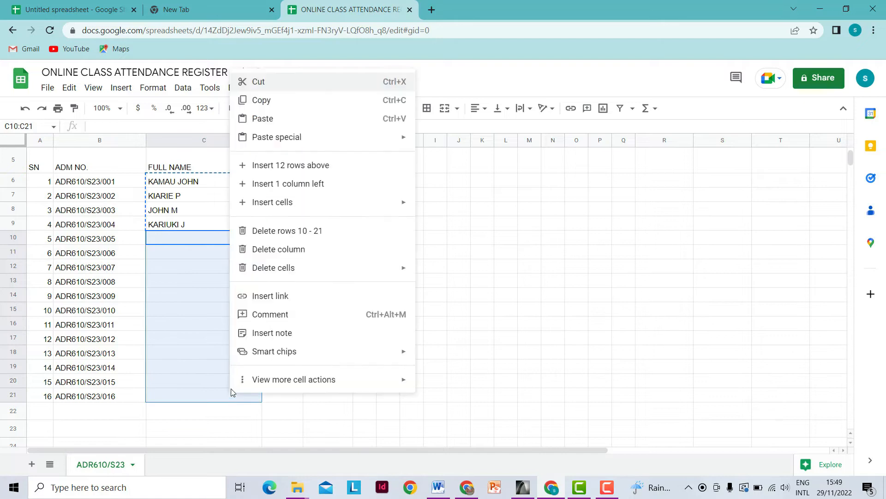
left_click(271, 119)
- Change the trailing initial of the name in C11 to C, keeping the spacing
left_click(202, 255)
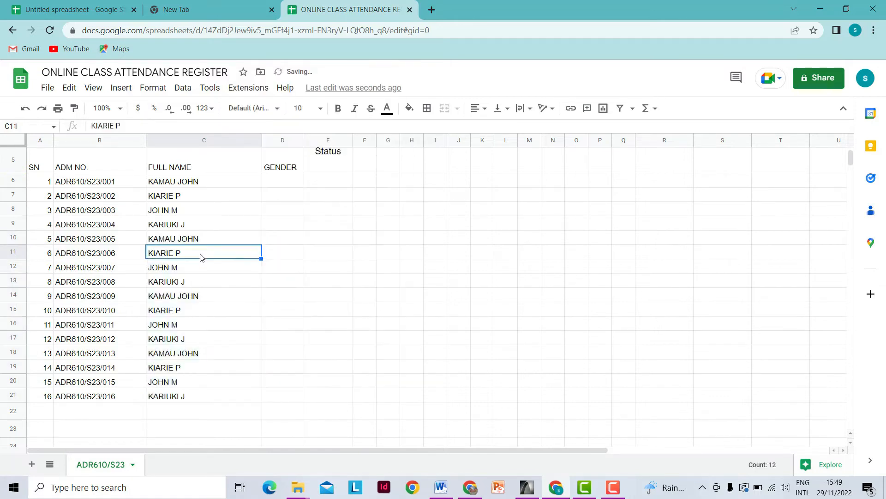
double_click(197, 255)
left_click_drag(181, 257, 173, 262)
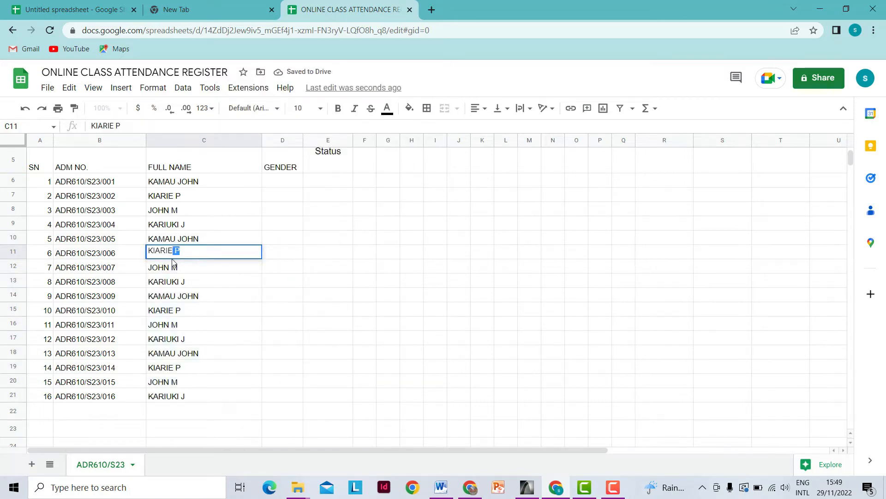
type("C")
key("Return")
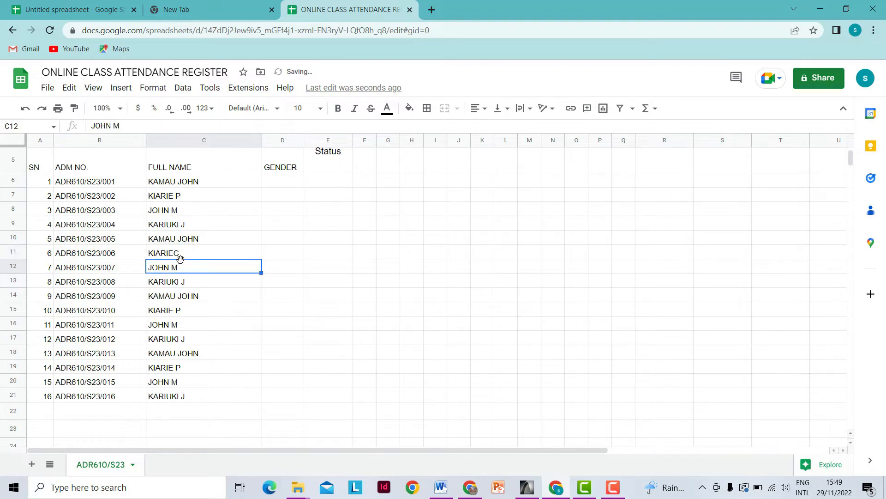
left_click(174, 256)
key("BackSpace")
type("C")
left_click(210, 284)
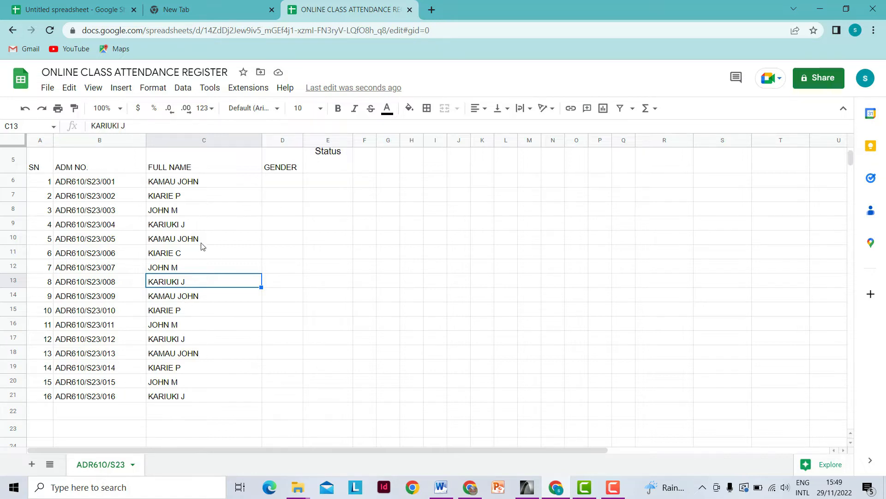
- Enter MALE as the first student's gender in D6
left_click(285, 183)
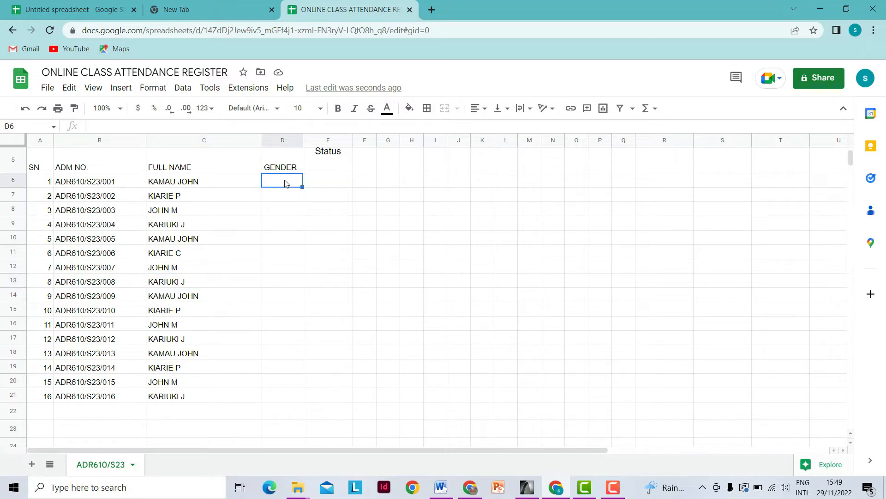
type("MALE")
left_click(294, 225)
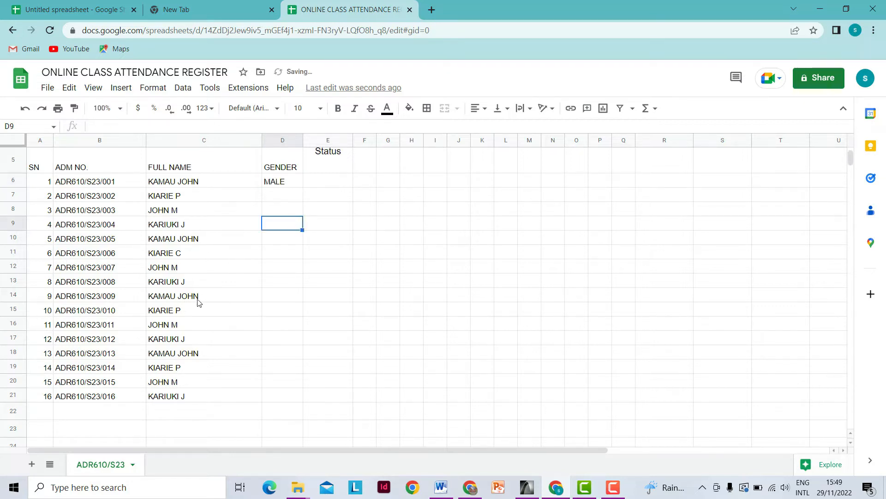
- Expand the names in C15 (initial replaced with JANE) and C17 (adding OAN)
left_click(185, 313)
double_click(185, 313)
left_click_drag(189, 312, 176, 316)
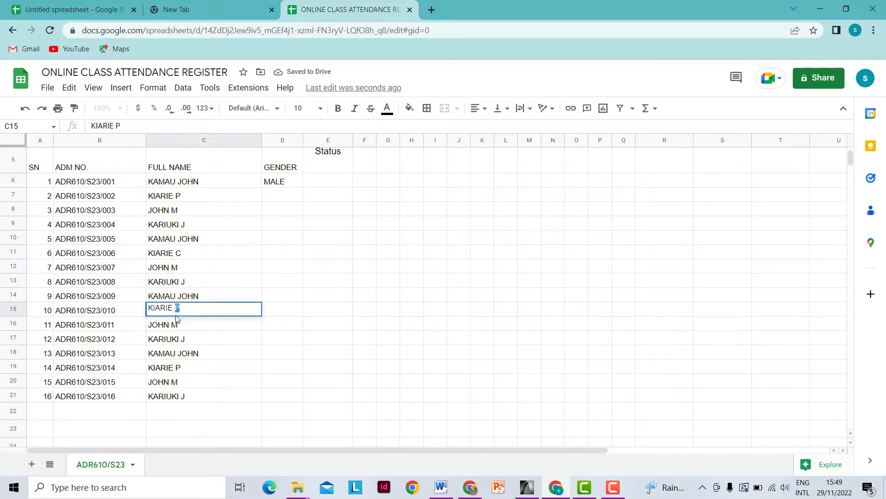
type("JANE")
key("Return")
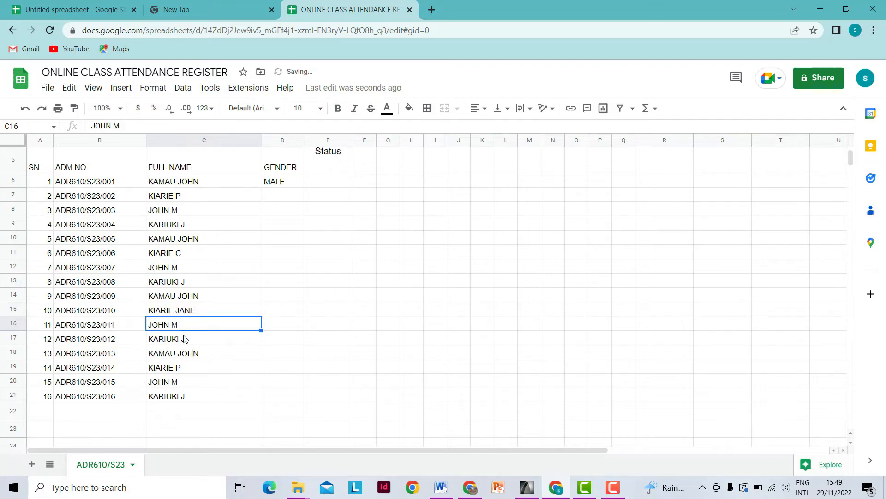
double_click(184, 339)
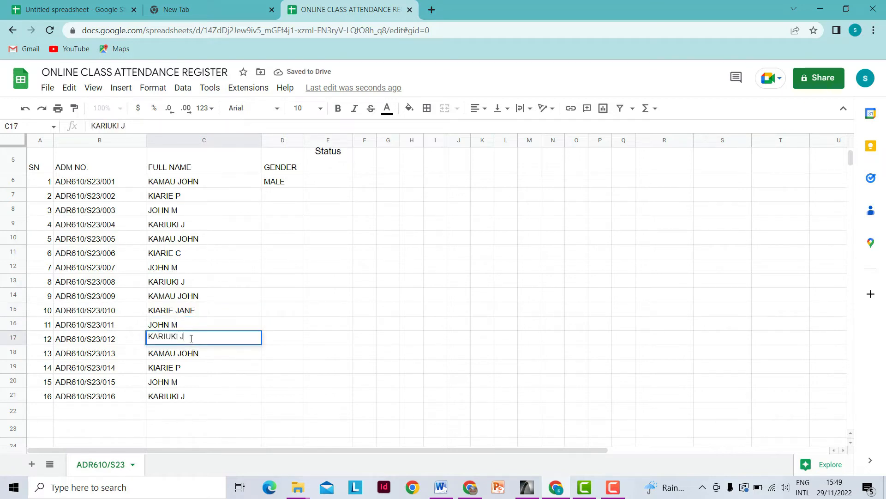
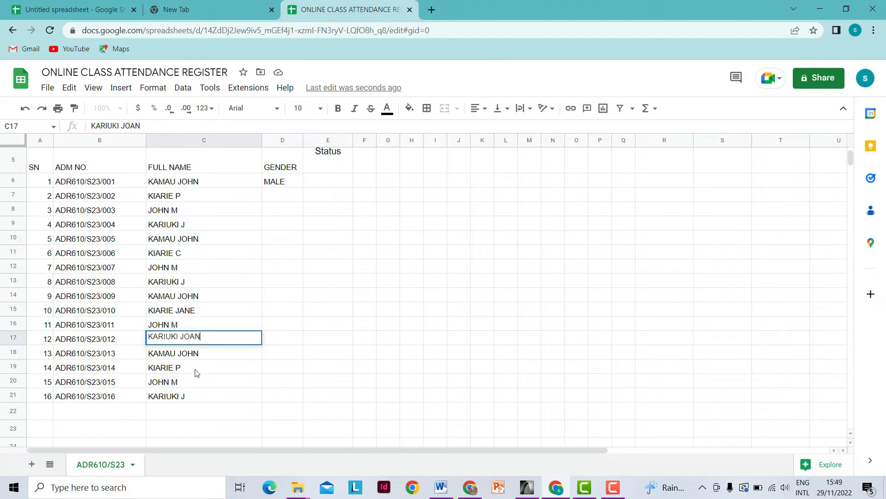
left_click(200, 372)
double_click(201, 371)
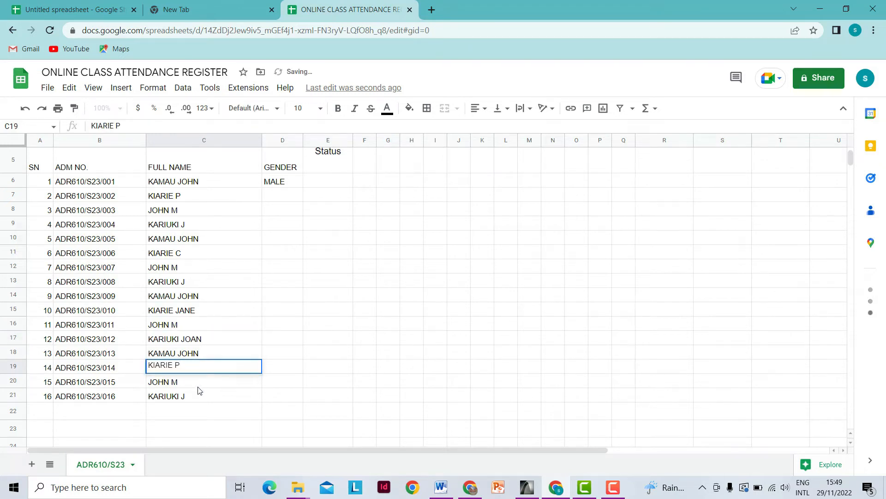
left_click(198, 383)
double_click(207, 382)
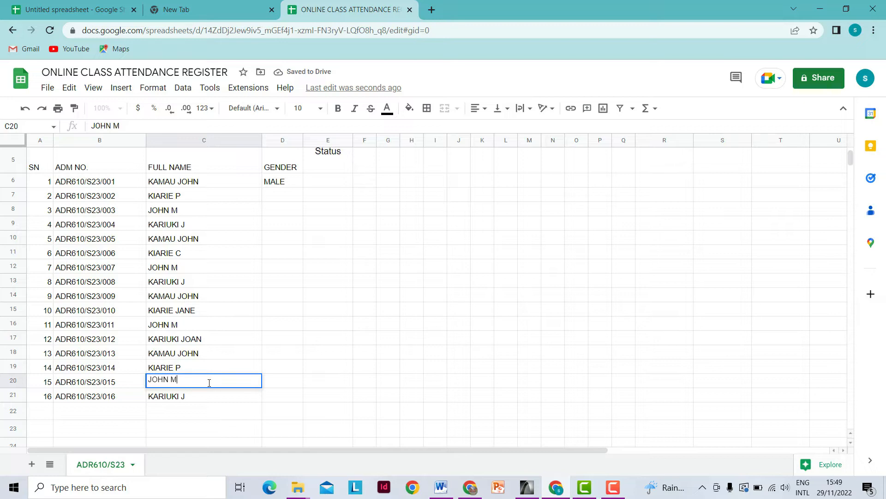
key("BackSpace")
key("BackSpace")
key("BackSpace")
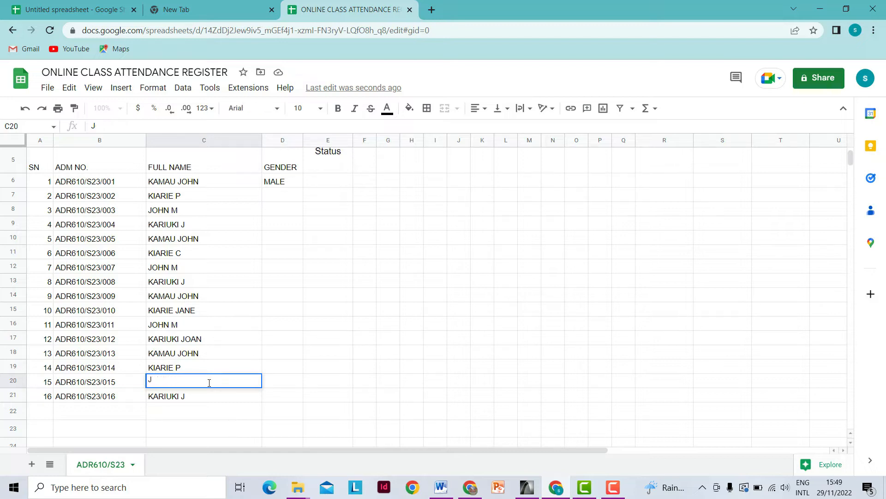
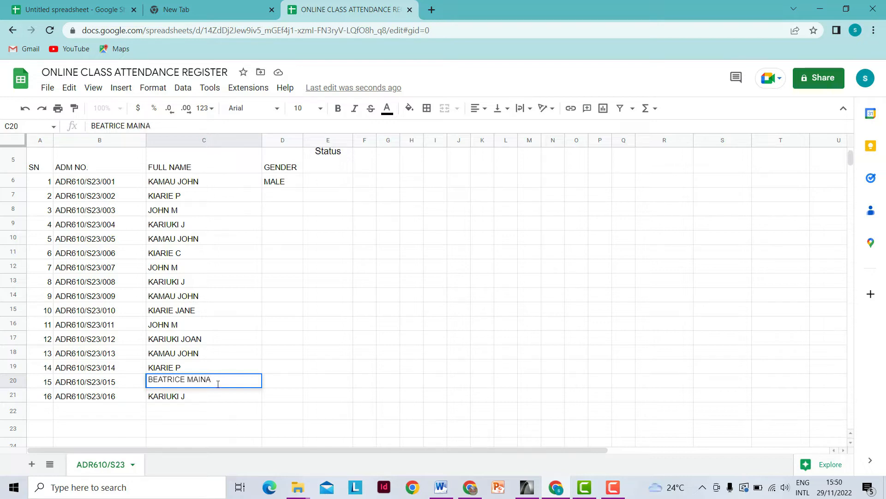
left_click(284, 385)
type("F")
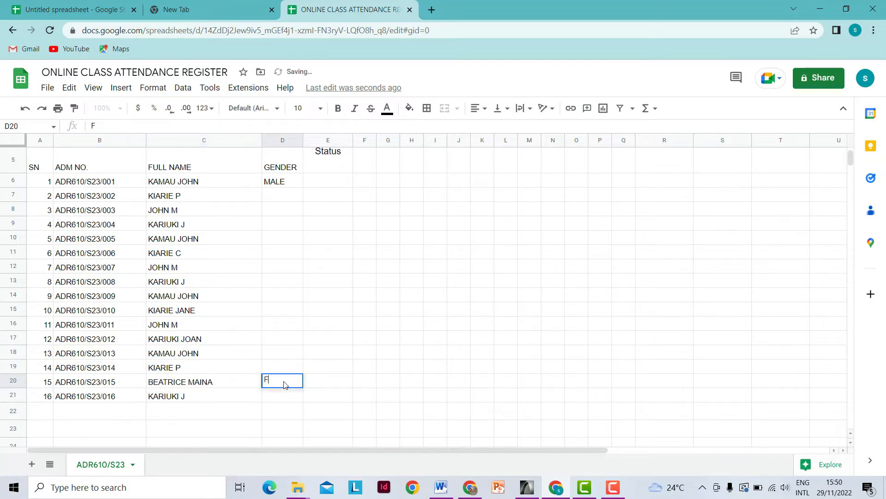
type("EMALE")
left_click(284, 342)
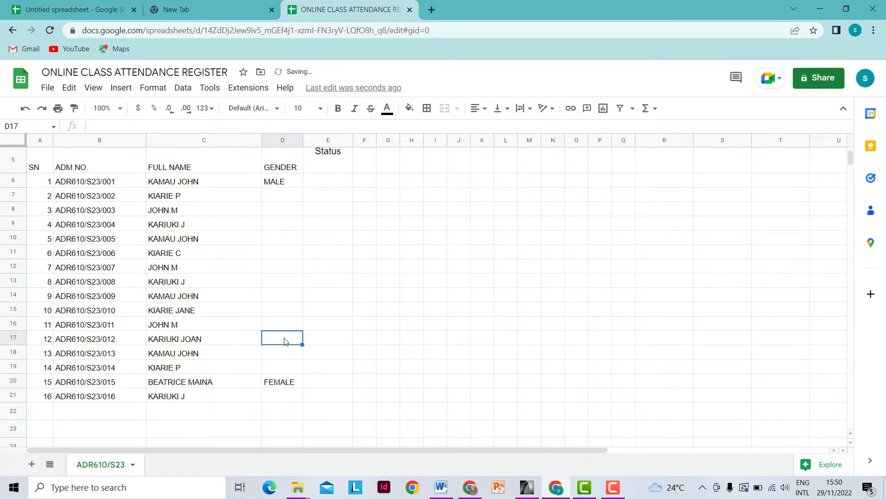
- Enter FEMALE in D17, fixing the FEMALR typo, and FEMALE in D15
type("FEMALR")
key("BackSpace")
type("E")
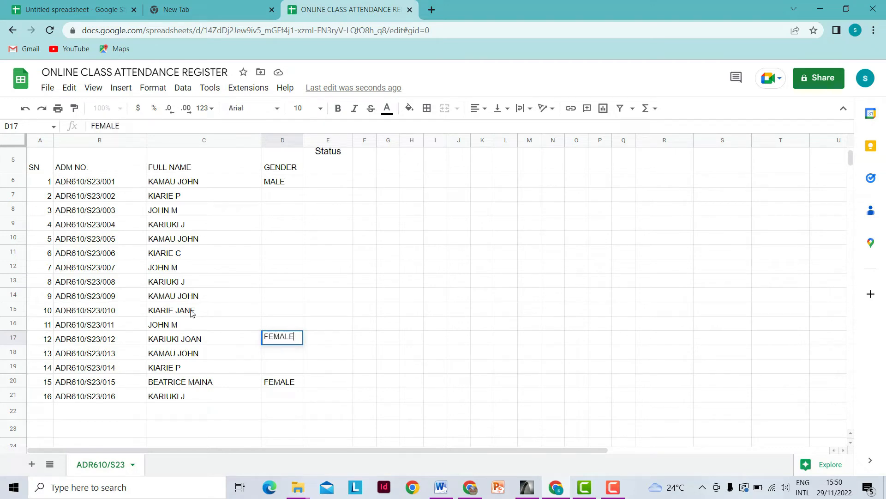
left_click(276, 313)
type("FEMALE")
- Fill MALE from D6 down to D14 and copy the MALE value in D14
left_click(297, 182)
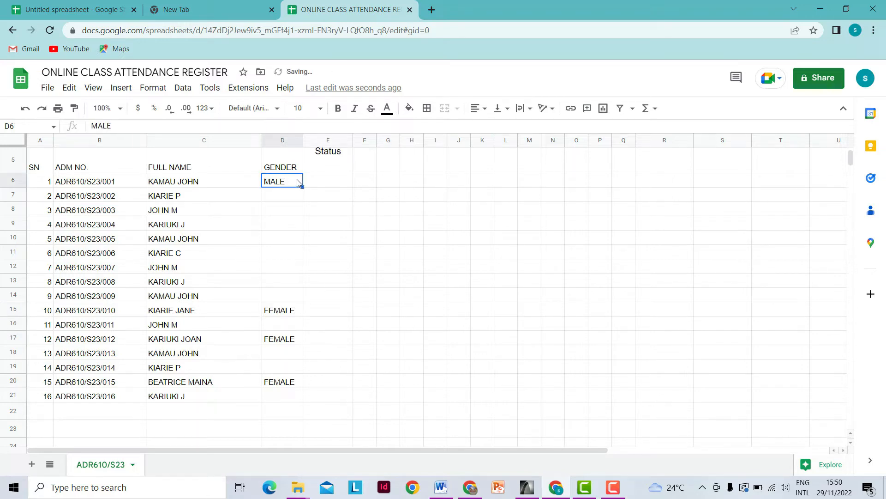
left_click_drag(302, 186, 302, 295)
left_click(274, 300)
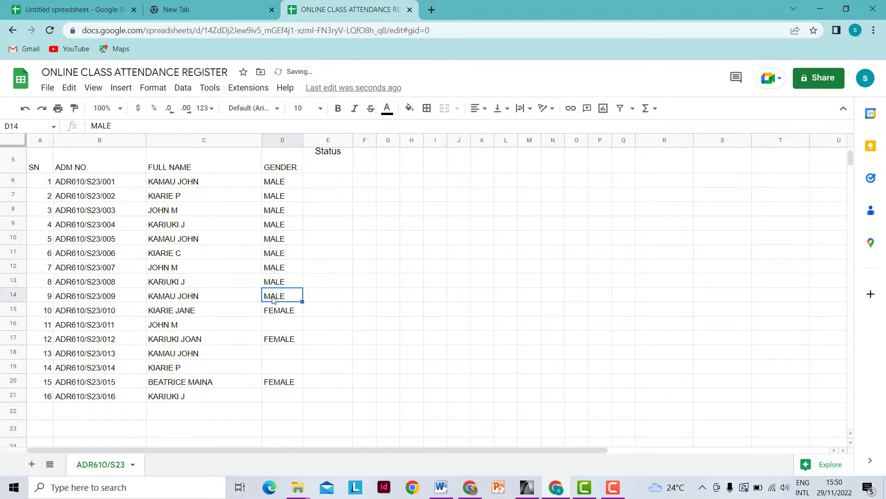
right_click(273, 299)
left_click(307, 165)
- Paste MALE from D14 into the empty gender cell D16
left_click(291, 325)
right_click(291, 325)
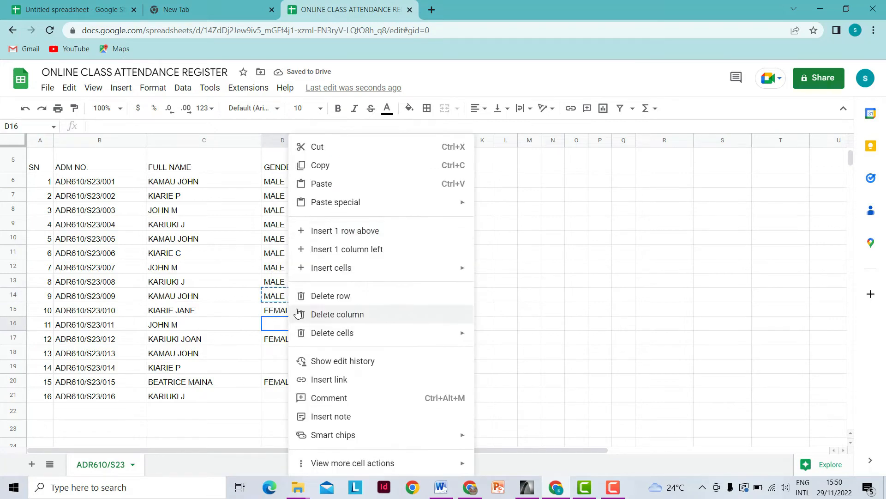
left_click(319, 166)
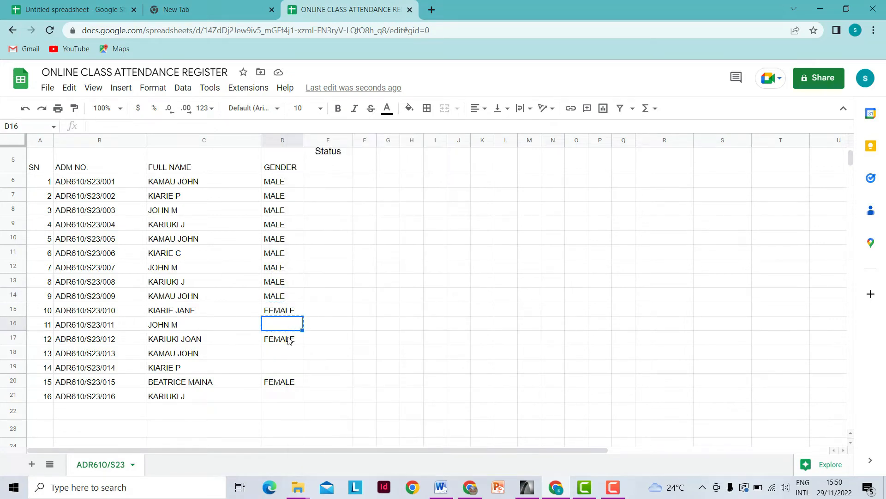
left_click(287, 298)
right_click(286, 298)
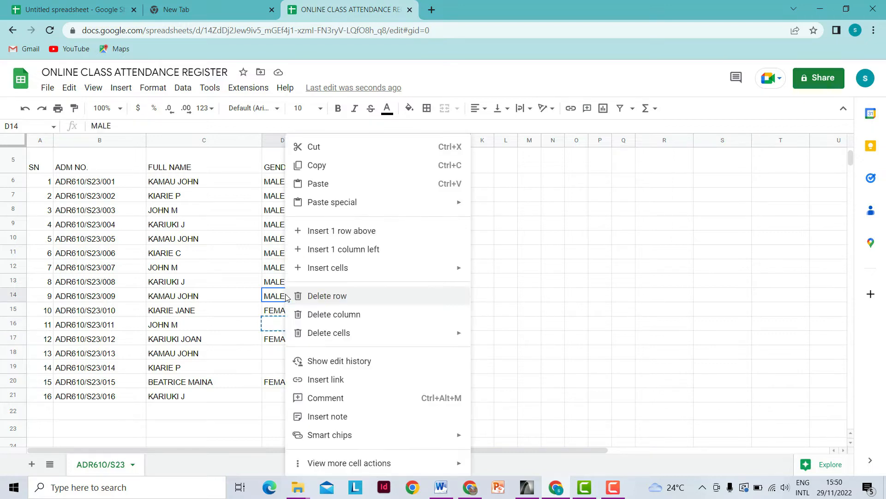
left_click(318, 166)
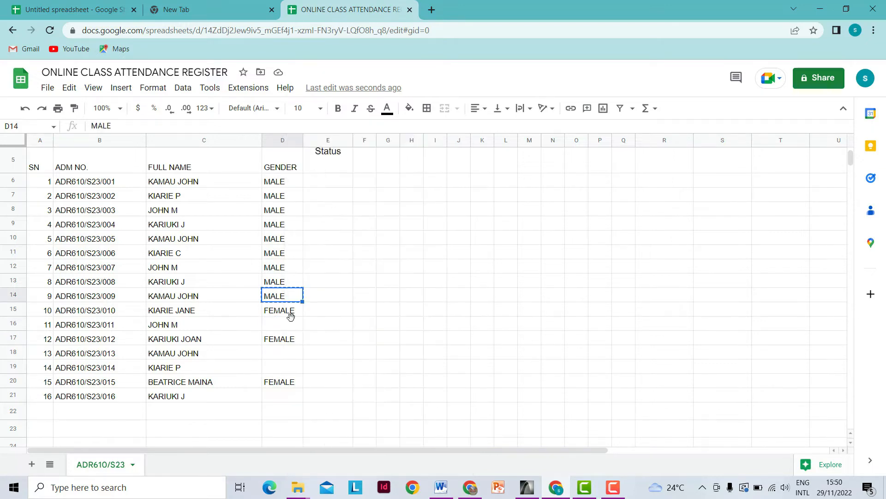
left_click(290, 325)
right_click(291, 325)
left_click(318, 182)
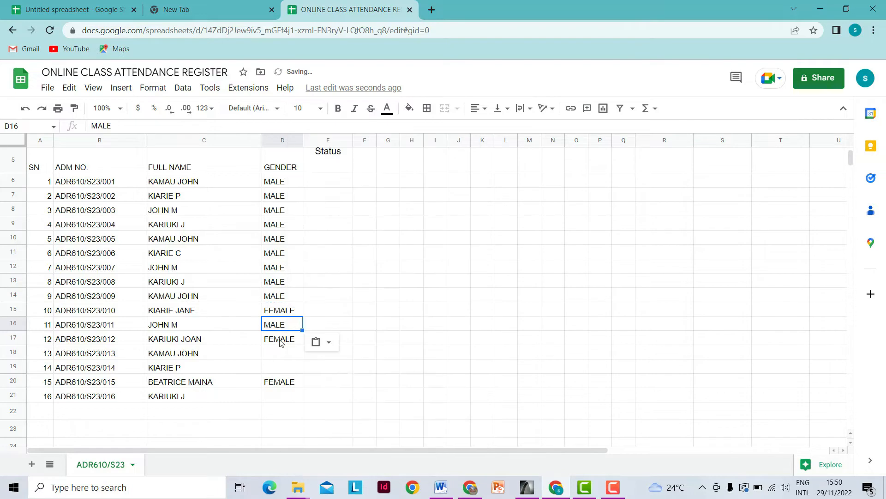
- Paste MALE as values only into D18 and extend it down into D19
right_click(283, 300)
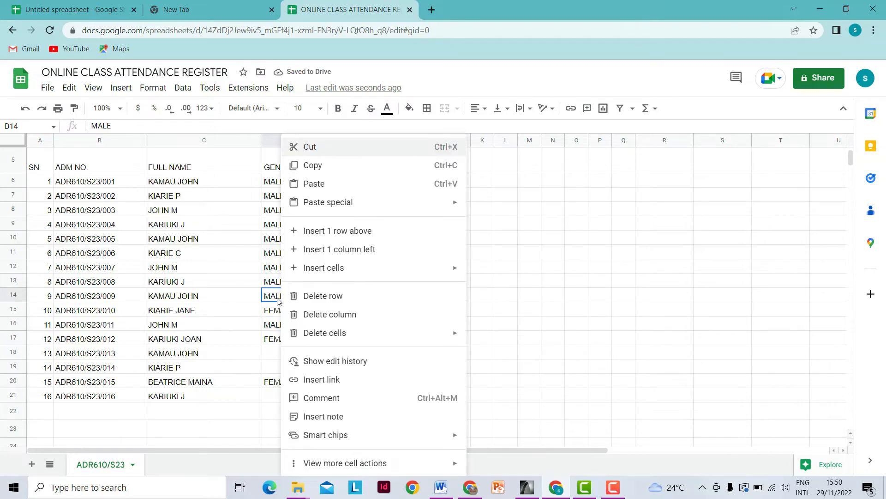
left_click(317, 167)
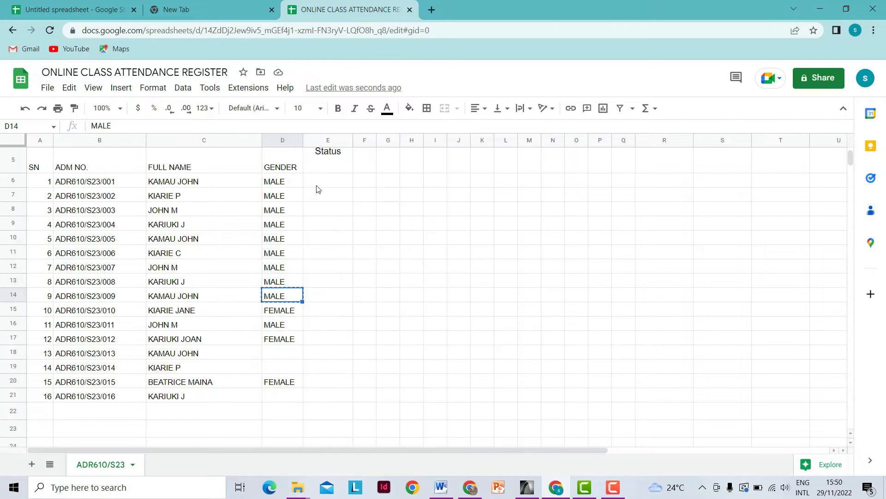
right_click(279, 351)
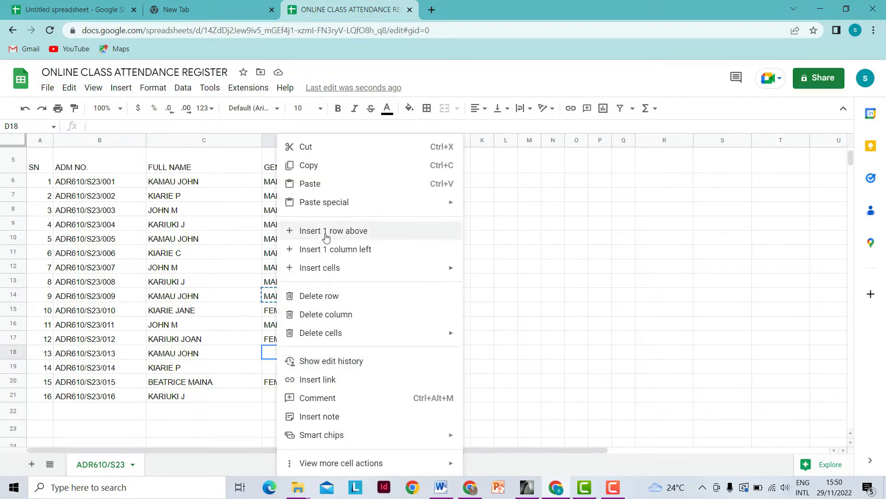
mouse_move(323, 204)
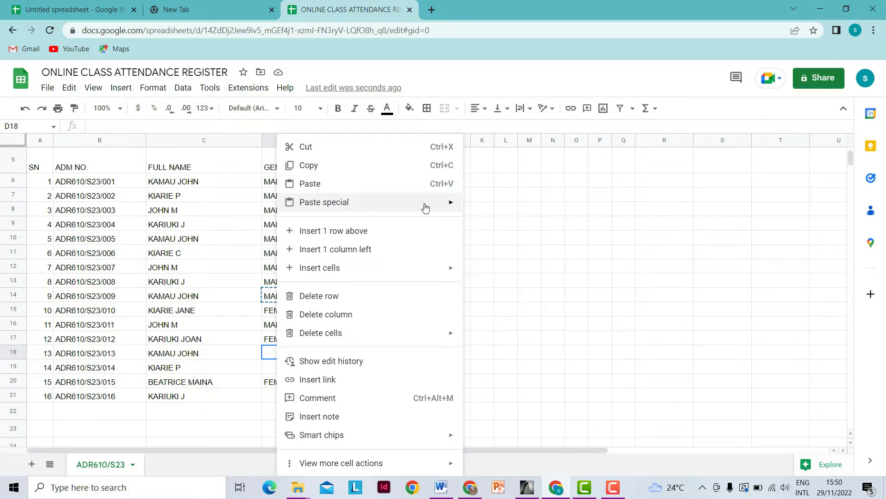
mouse_move(436, 205)
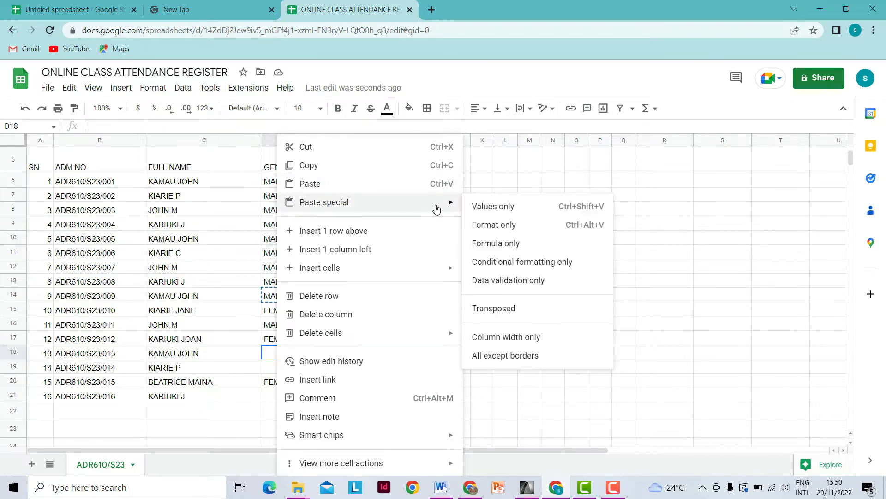
left_click(485, 204)
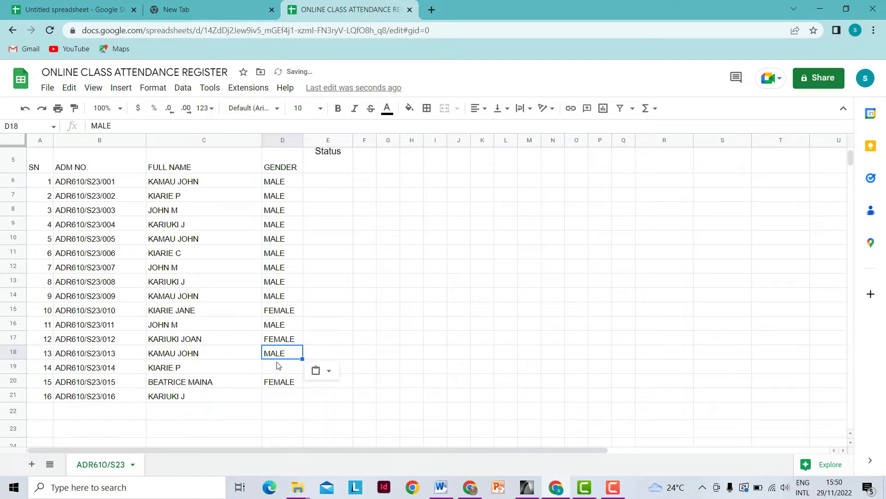
left_click_drag(304, 358, 301, 369)
- Paste MALE into the last empty gender cell, D21
left_click(287, 396)
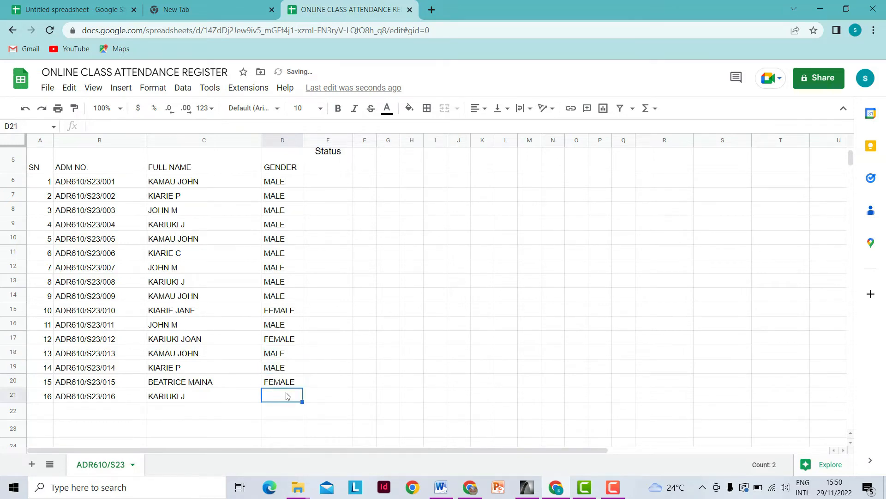
right_click(288, 395)
left_click(314, 183)
left_click(368, 344)
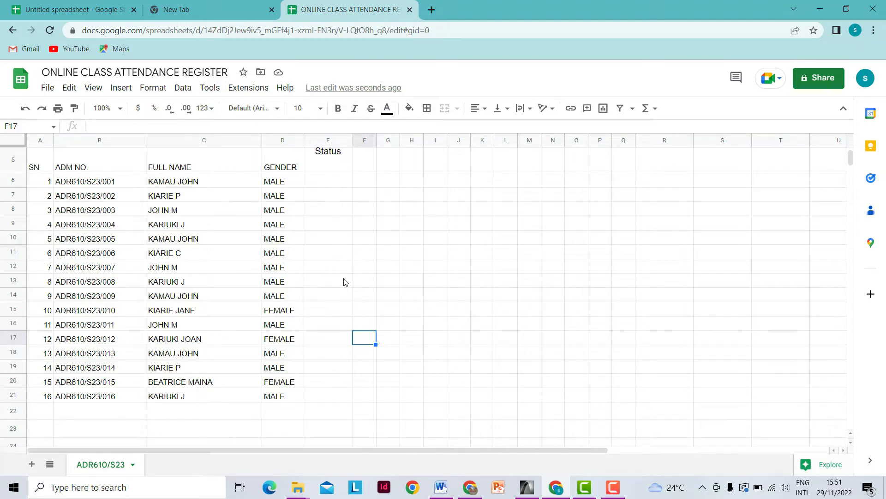
- Type KEY in B27, ACTIVE in B28 and NOT ACTIVE in B29
scroll(344, 284, "down", 2)
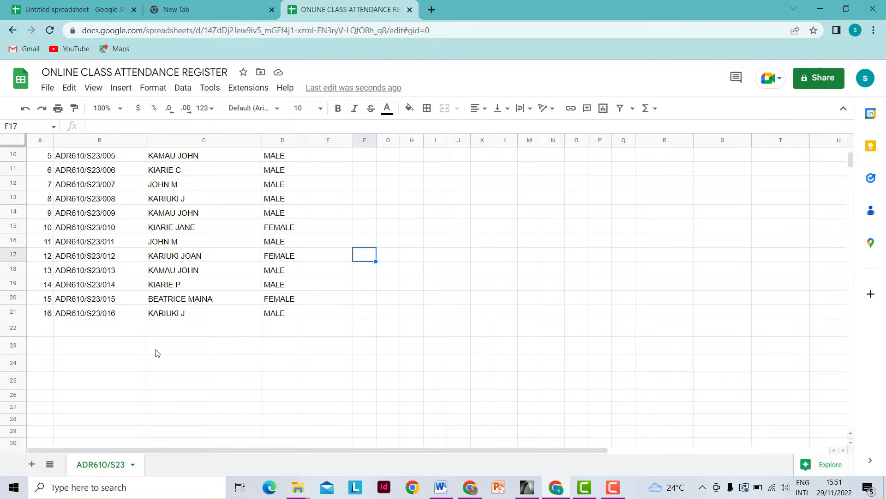
scroll(226, 314, "down", 1)
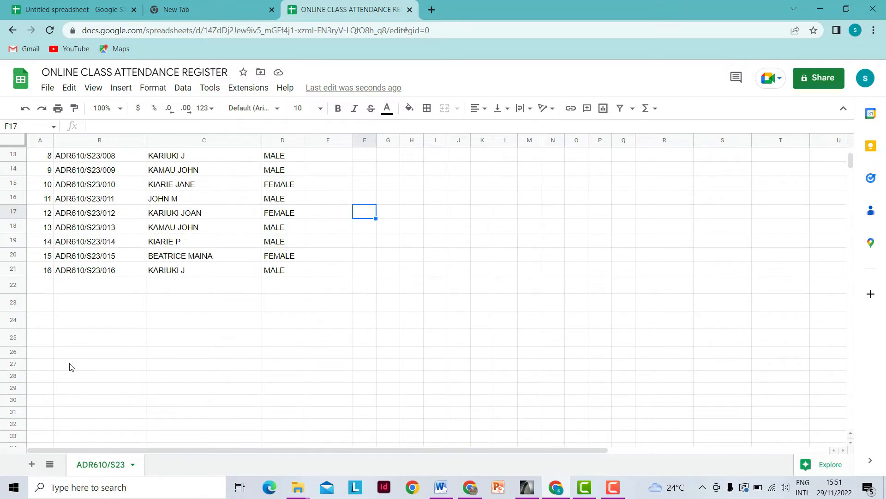
left_click(90, 364)
type("KEY")
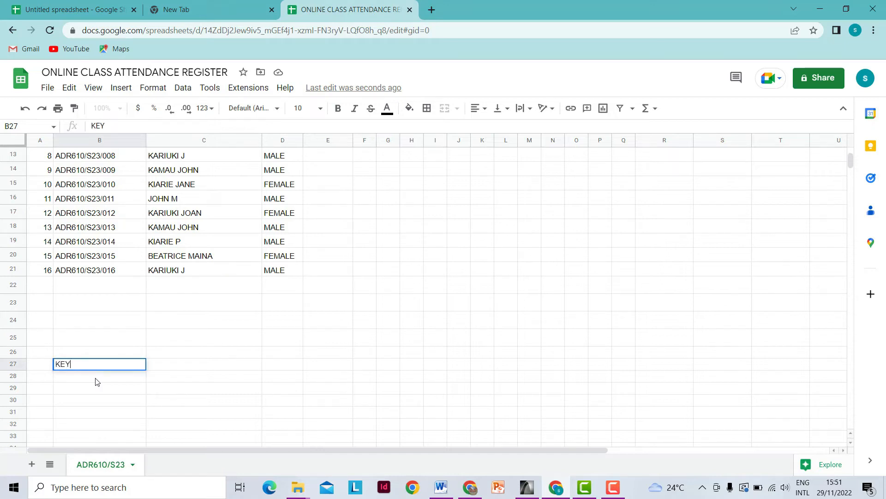
left_click(100, 379)
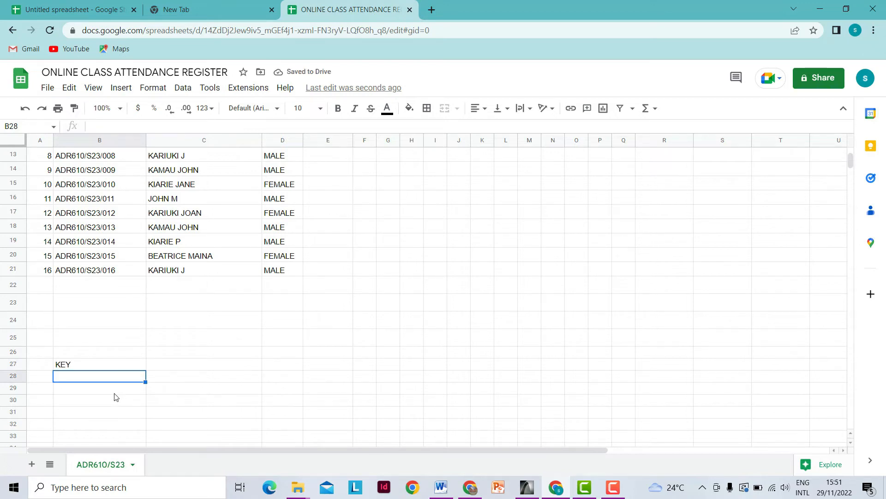
type("ACTIVE")
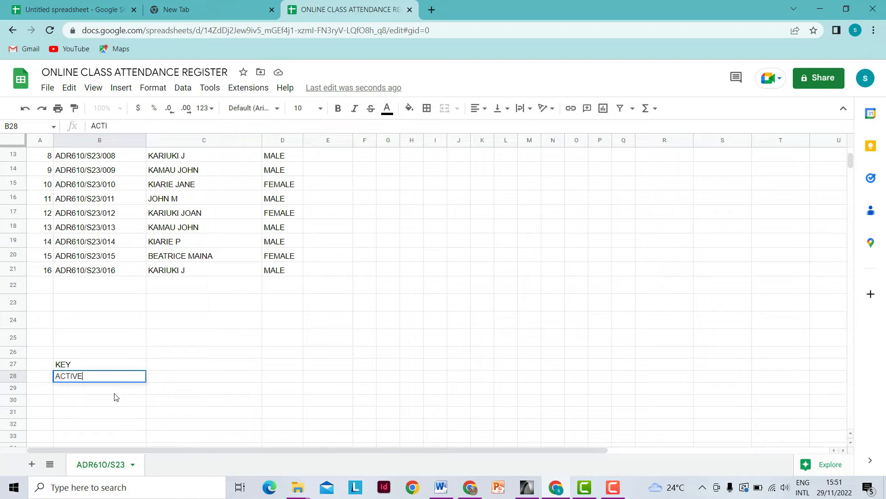
left_click(117, 391)
type("NOT")
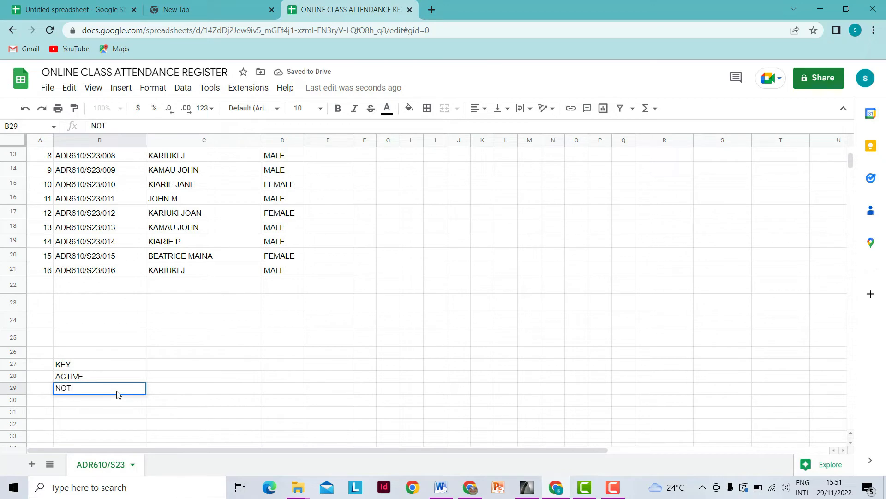
type(" ACTIVE")
left_click(172, 381)
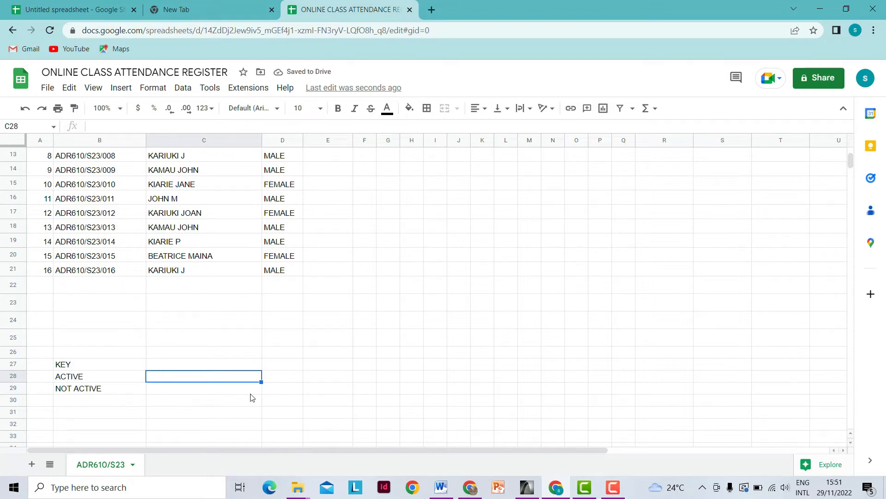
- Return to the top of the register and select status cell E6
scroll(311, 389, "up", 2)
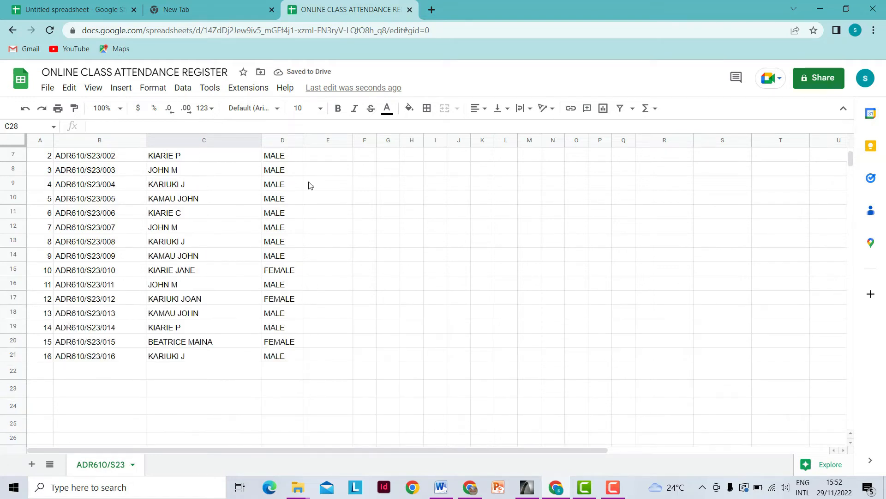
scroll(321, 368, "up", 3)
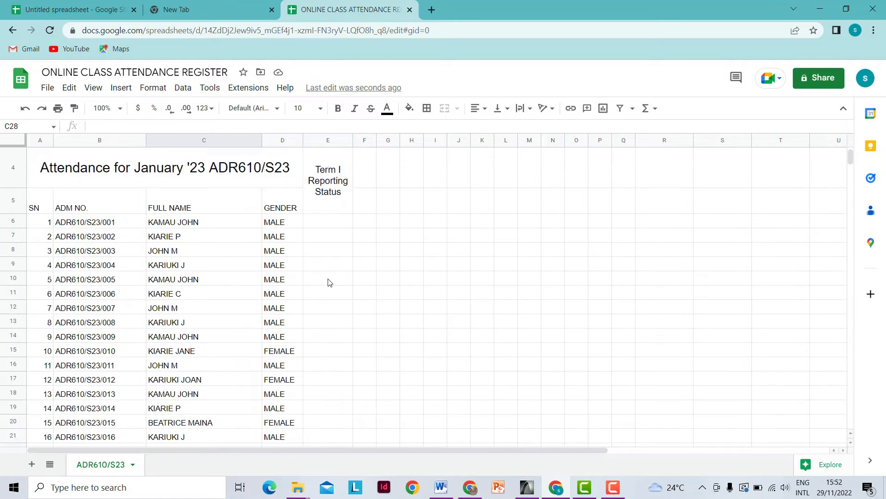
scroll(328, 284, "down", 4)
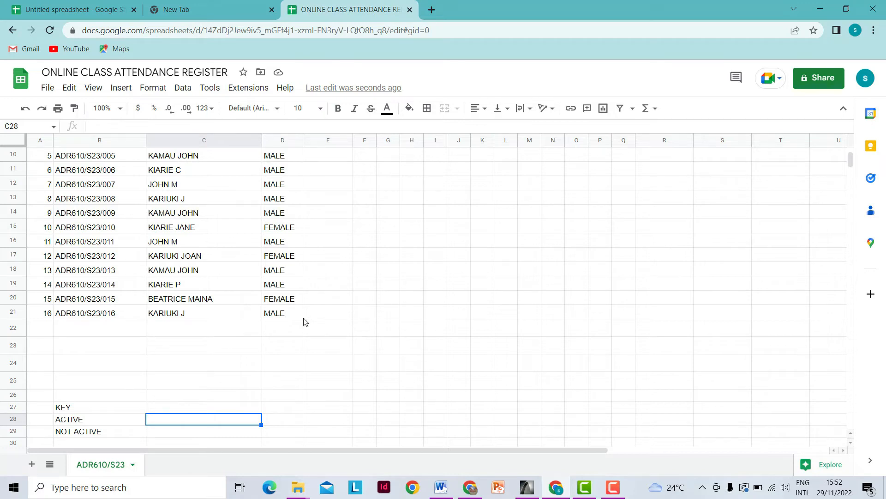
scroll(322, 319, "down", 1)
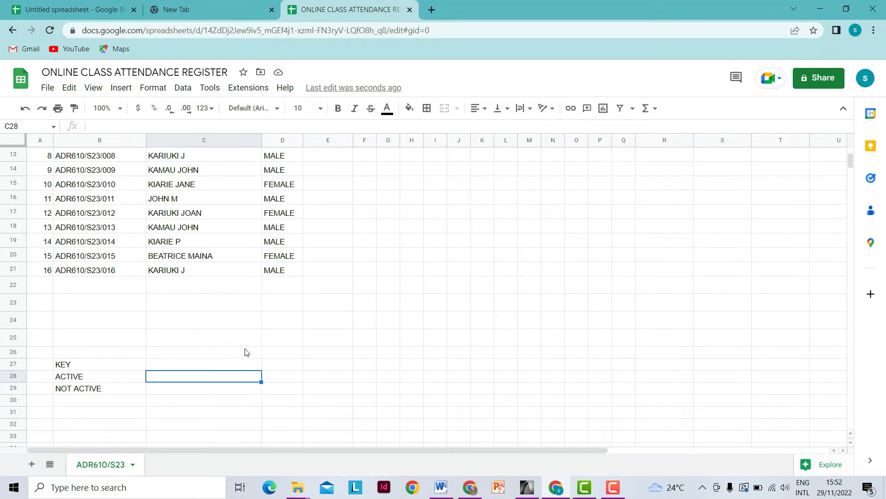
scroll(311, 360, "up", 3)
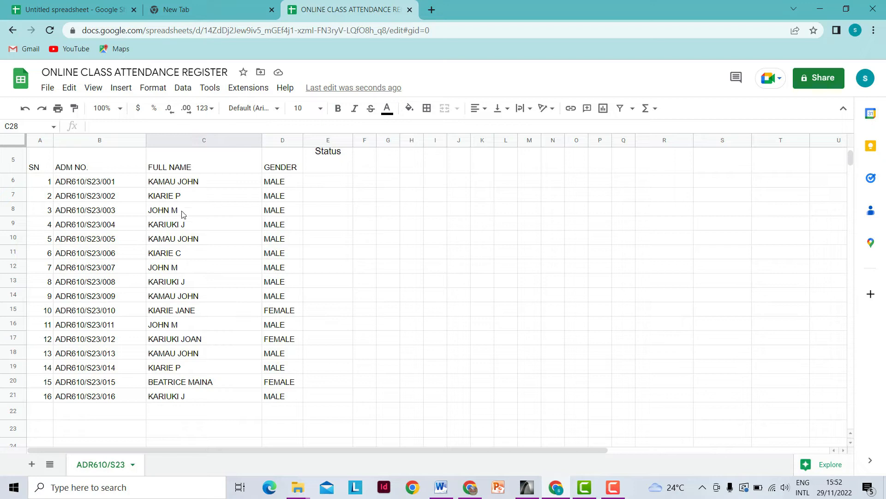
scroll(177, 328, "down", 2)
scroll(148, 376, "down", 2)
scroll(292, 313, "up", 4)
left_click(330, 181)
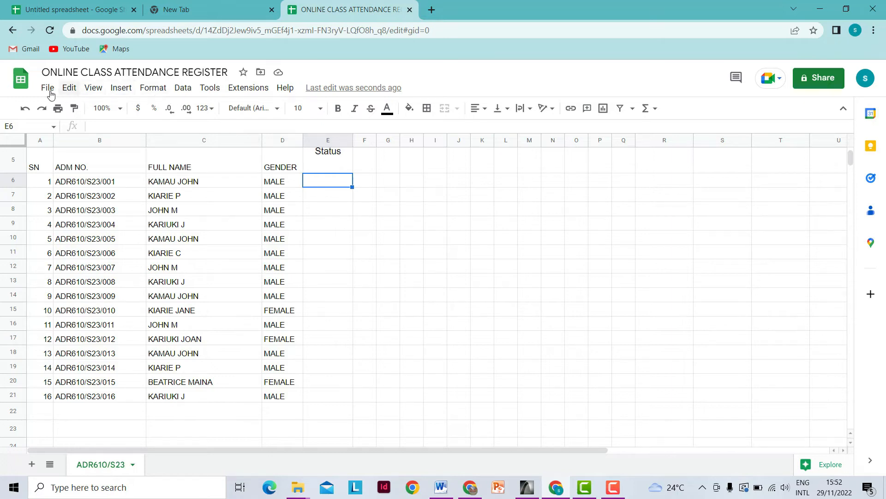
- Add a data validation rule to E6: dropdown list from range B28:B29
left_click(185, 90)
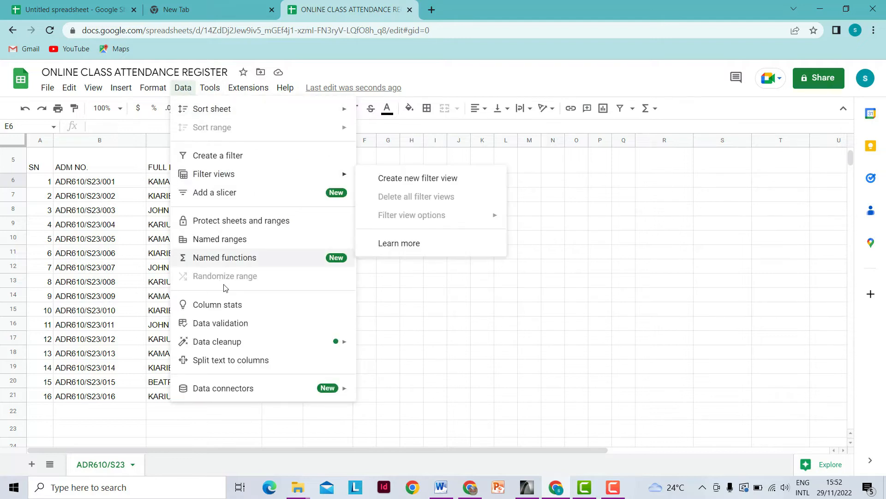
left_click(230, 324)
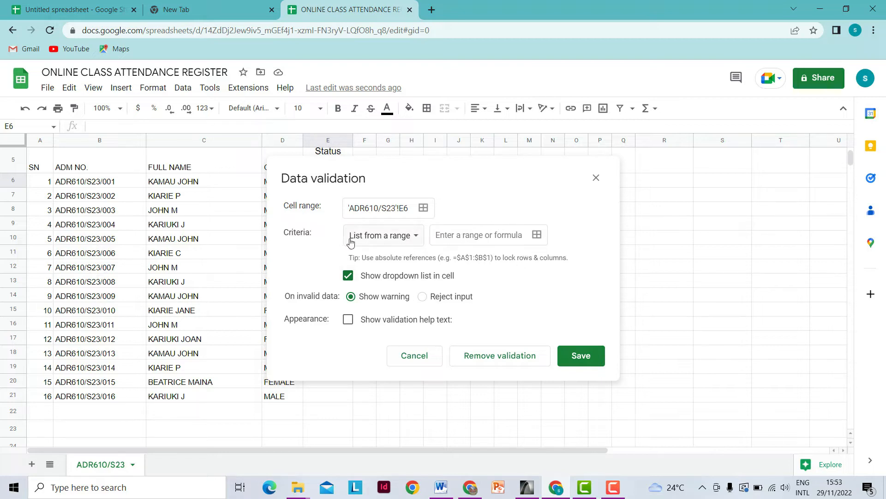
left_click(537, 235)
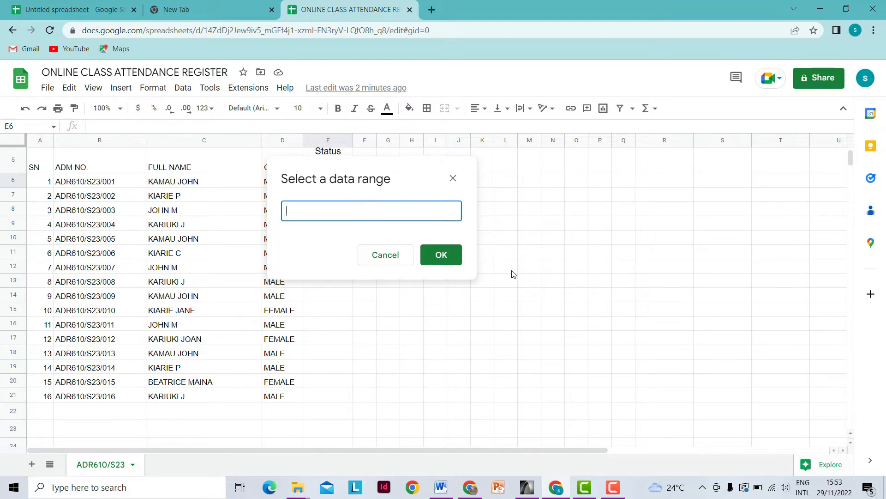
scroll(513, 274, "down", 4)
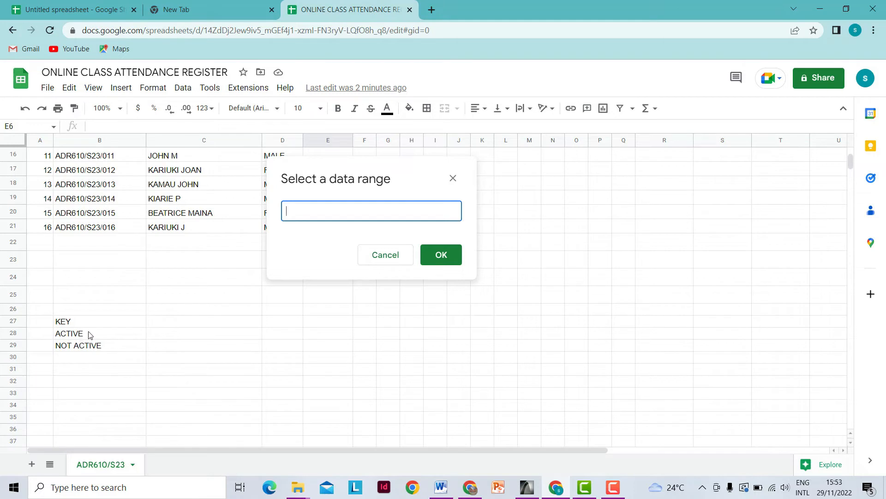
left_click_drag(88, 334, 93, 347)
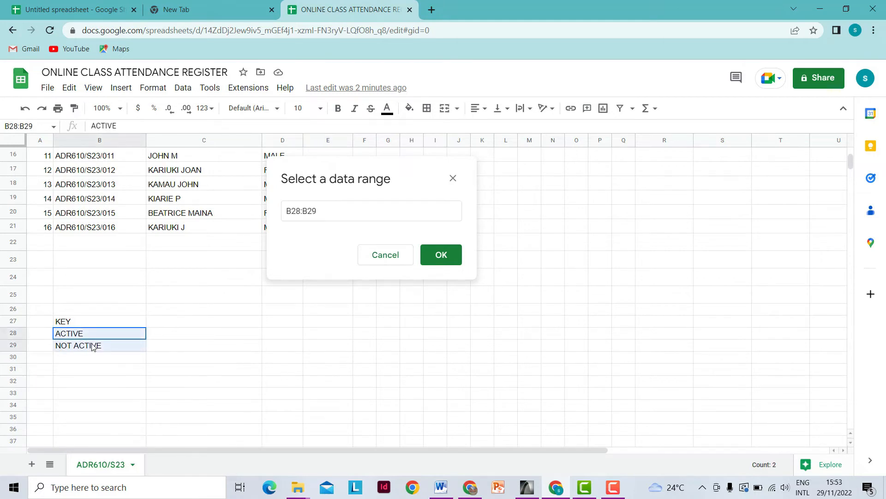
left_click_drag(93, 346, 93, 346)
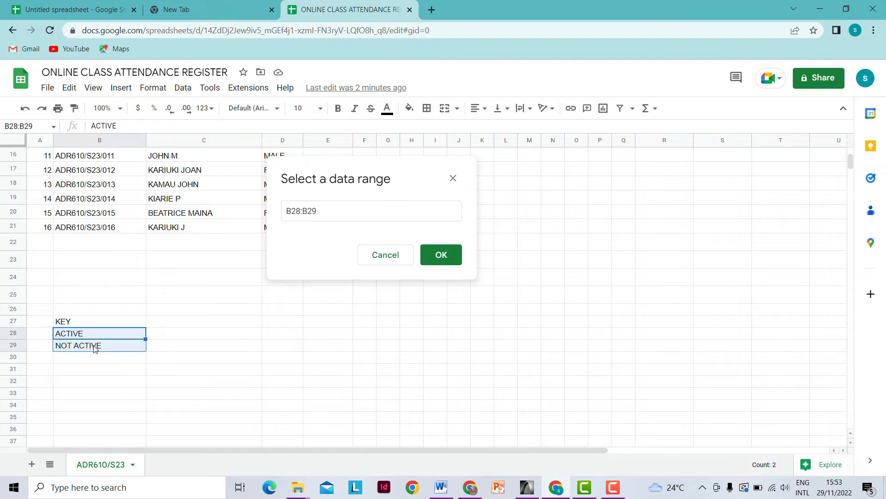
left_click(440, 258)
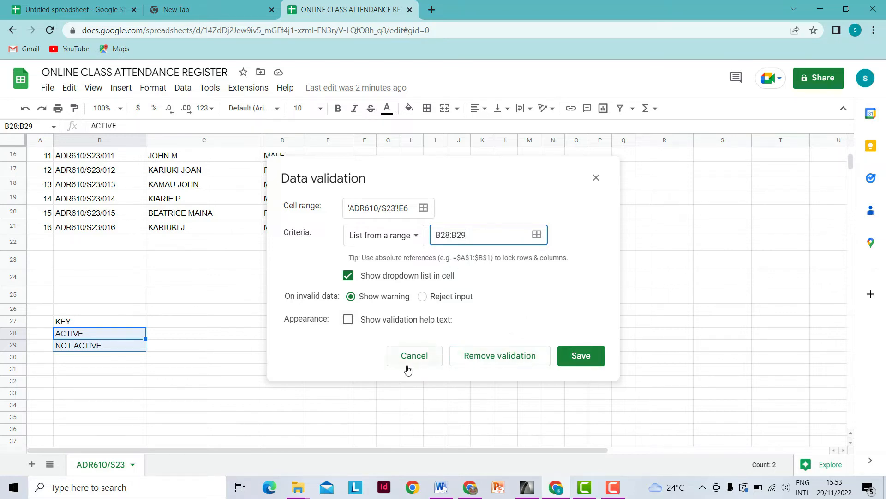
left_click(580, 356)
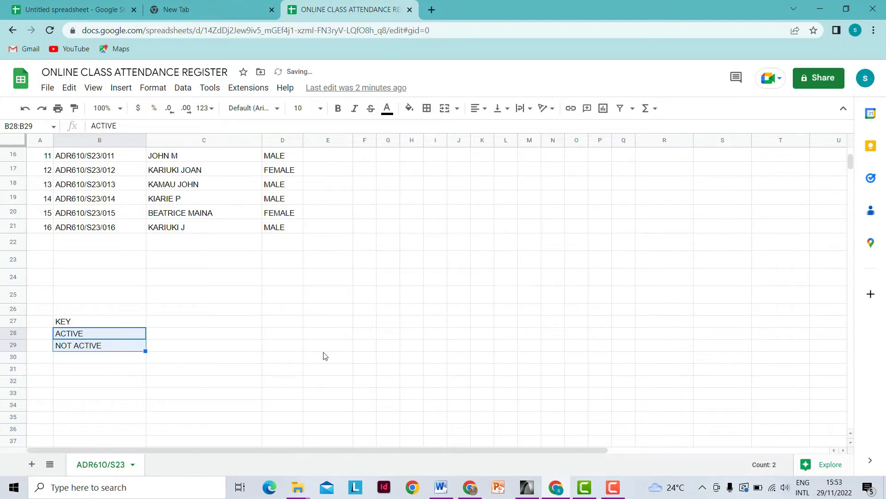
- Try E6's dropdown with ACTIVE then NOT ACTIVE, clear it, and repeat the test
scroll(307, 350, "up", 5)
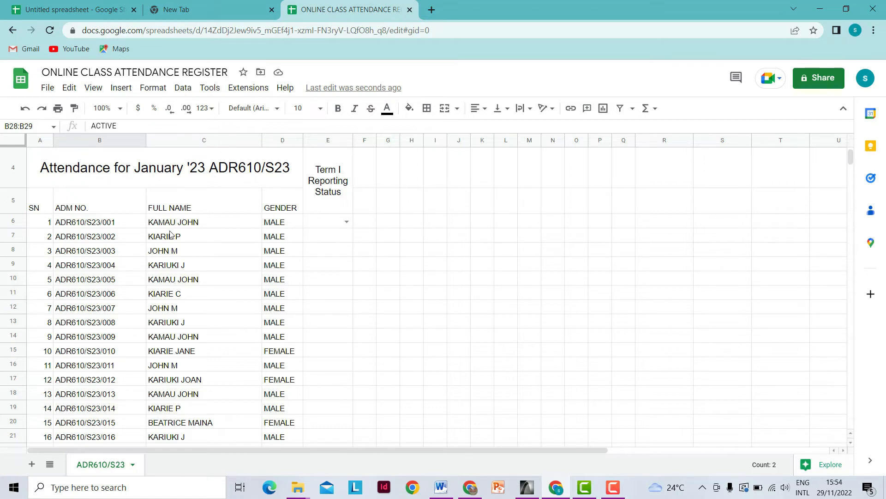
left_click(347, 223)
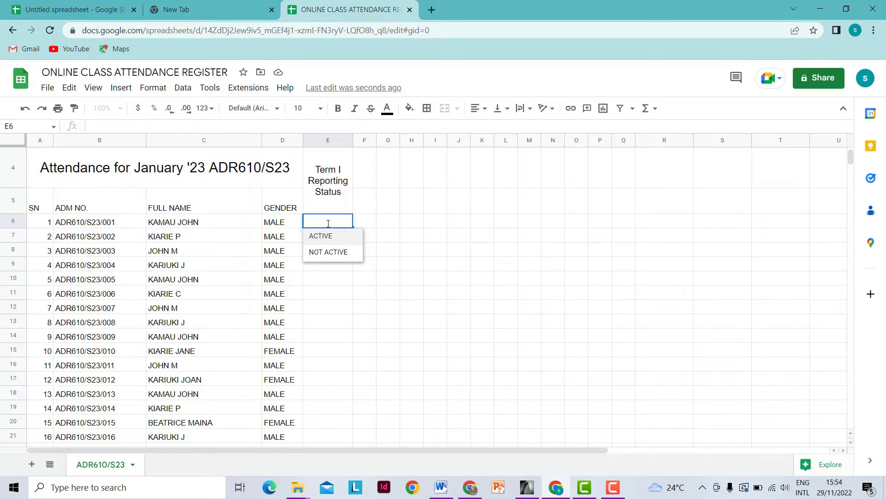
left_click(331, 238)
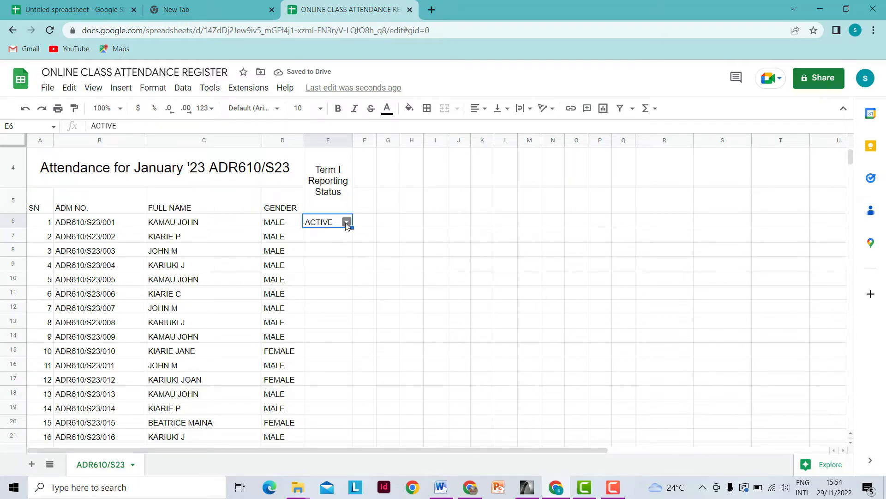
left_click(346, 223)
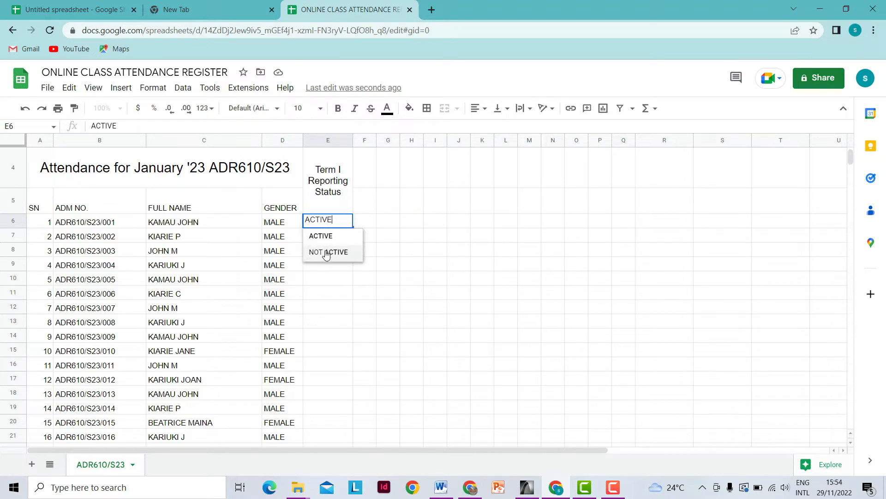
left_click(326, 252)
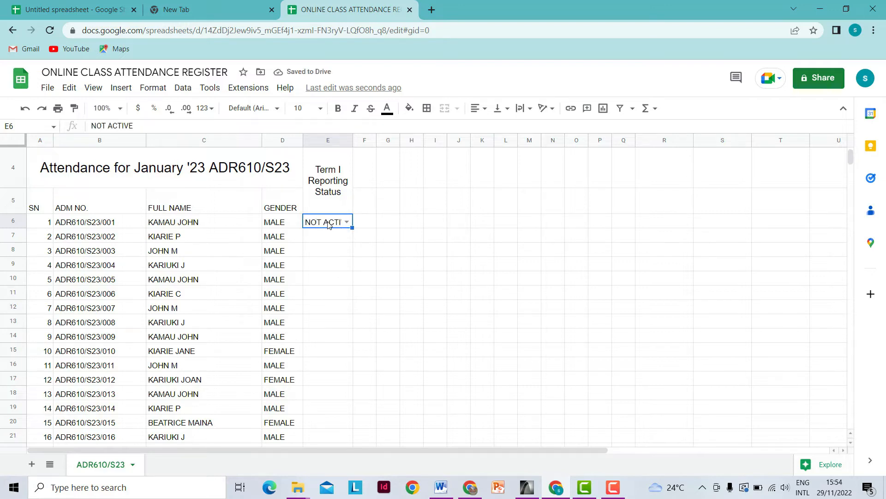
key("Delete")
left_click(326, 264)
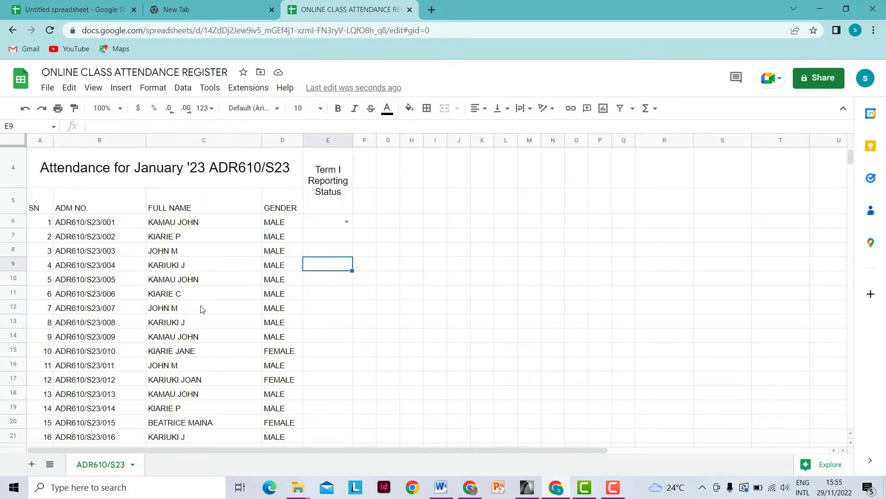
scroll(224, 309, "down", 1)
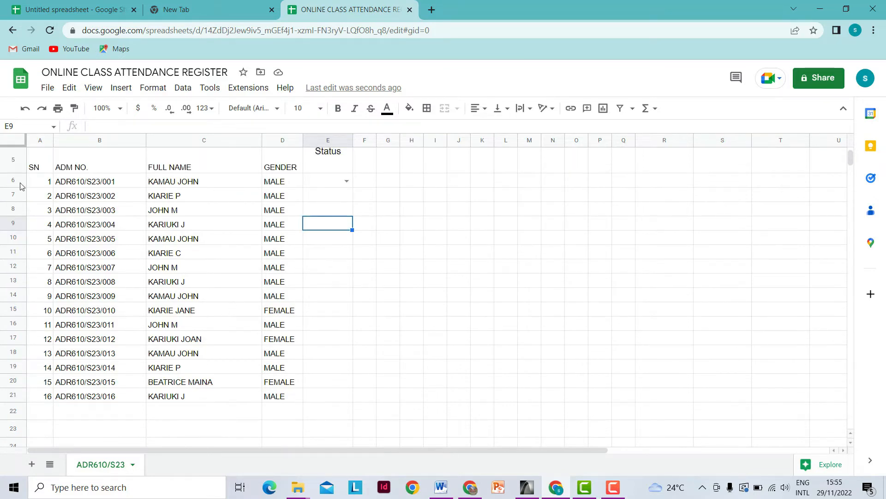
left_click(346, 182)
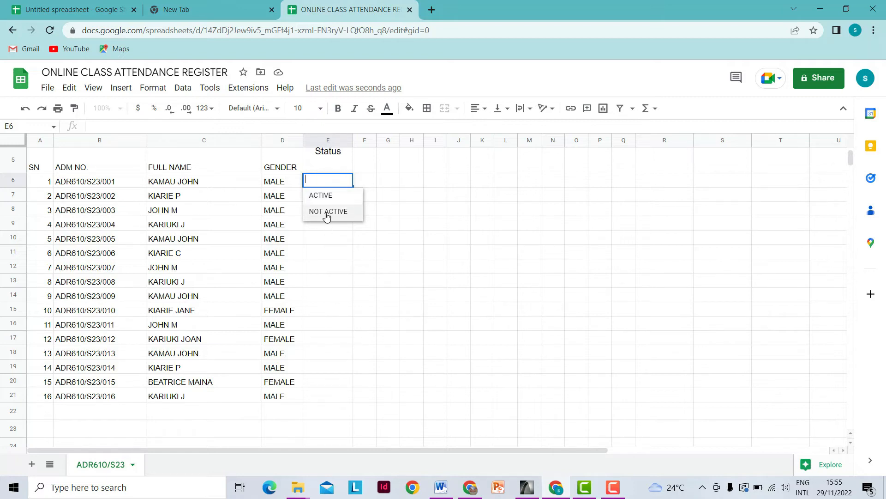
left_click(322, 198)
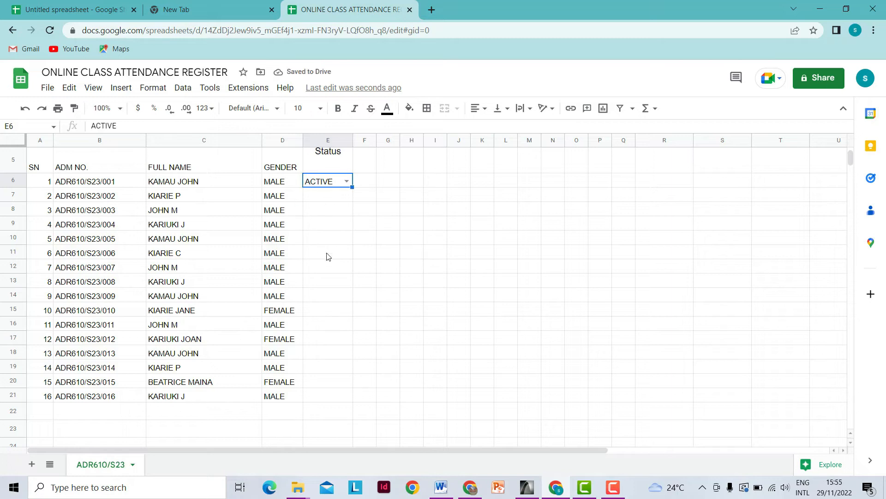
left_click(346, 181)
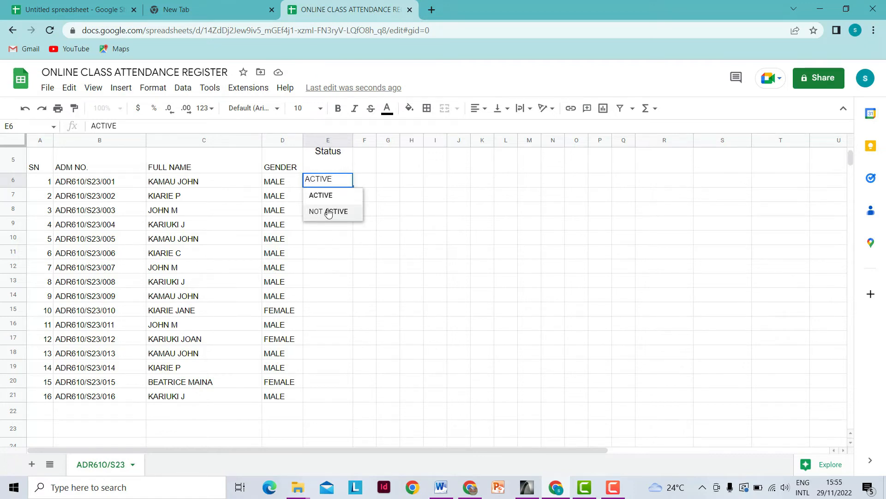
left_click(329, 212)
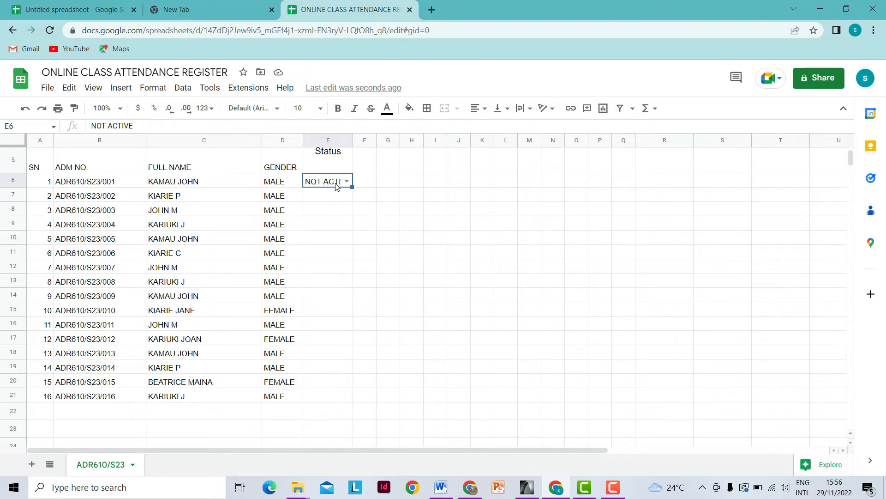
- Resize column E to a width of 100
right_click(317, 138)
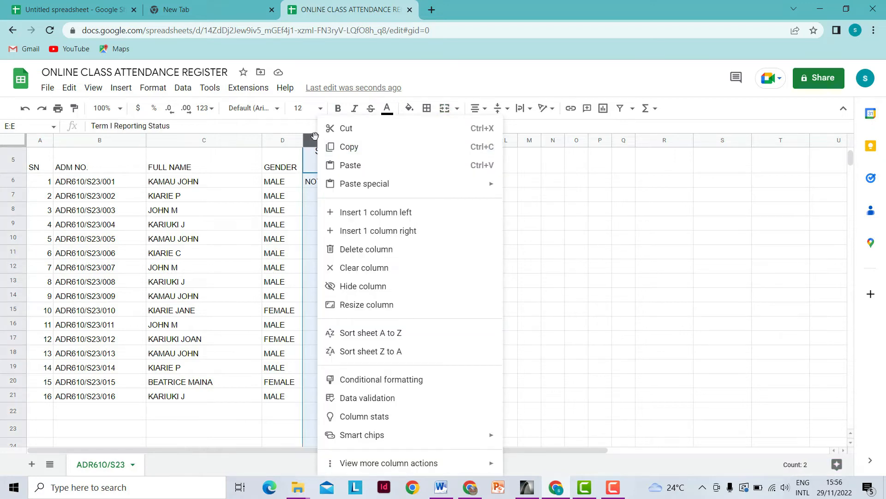
left_click(363, 304)
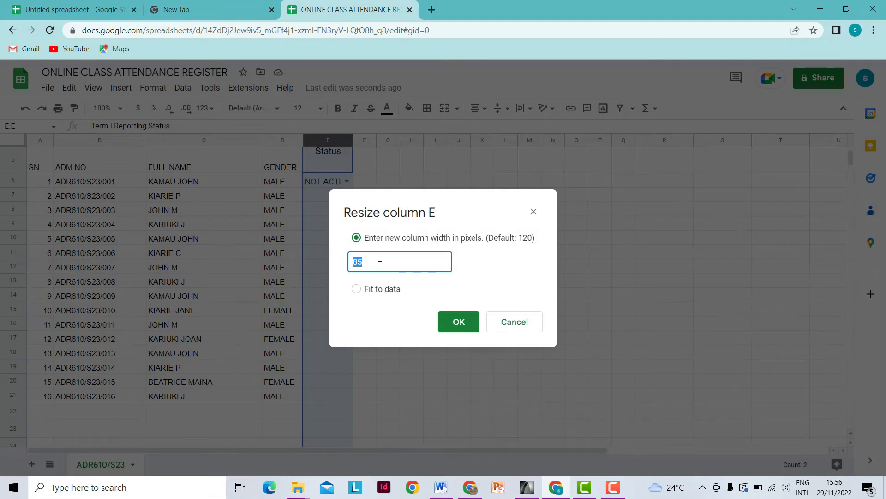
type("100")
left_click(459, 322)
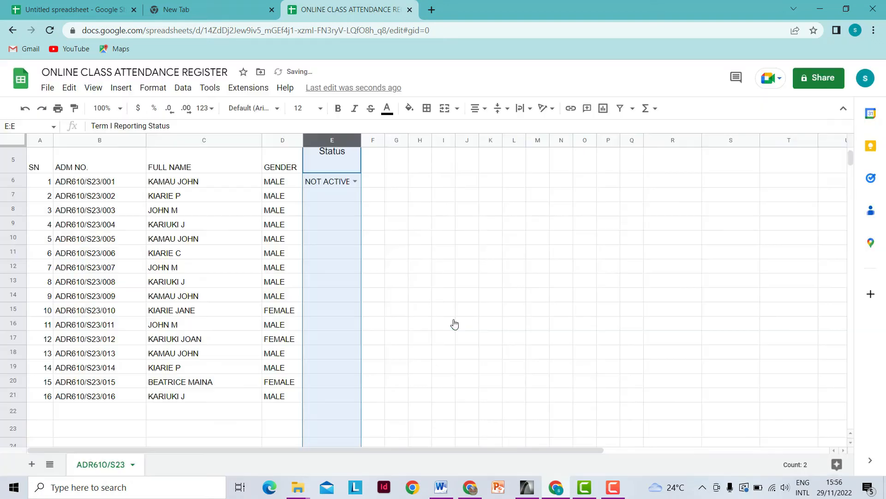
left_click(374, 197)
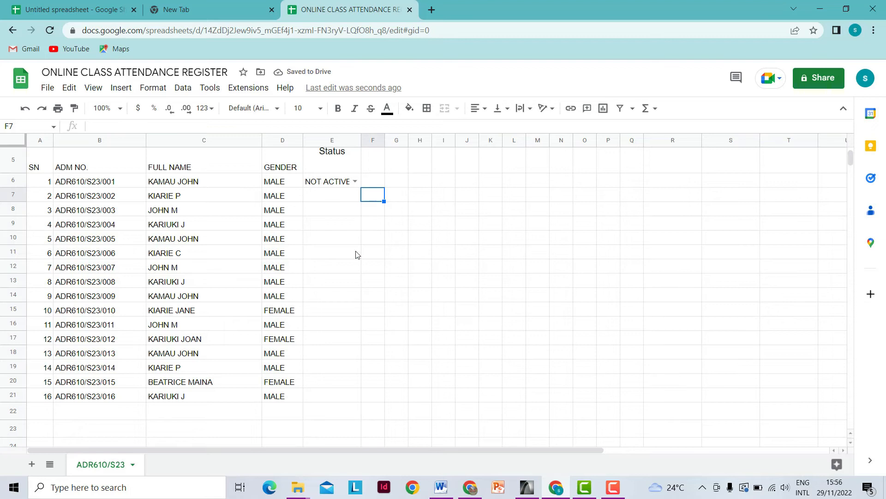
- Delete the NOT ACTIVE test value from E6
left_click(333, 184)
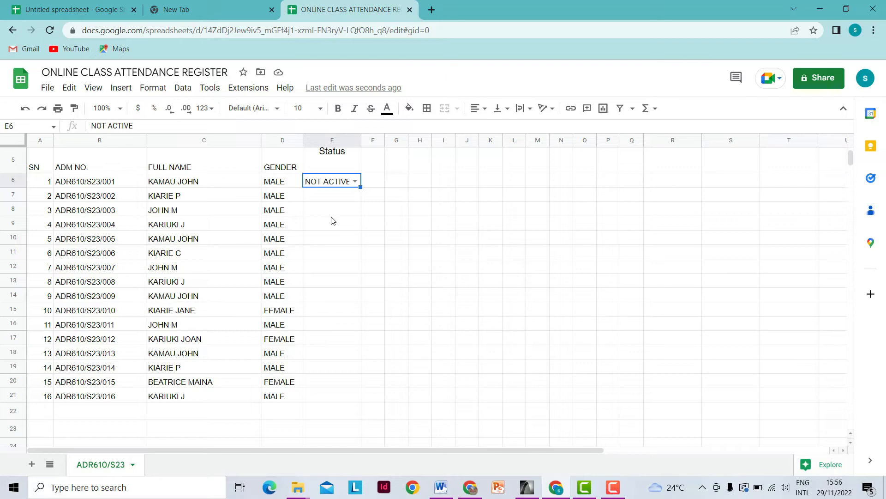
key("Delete")
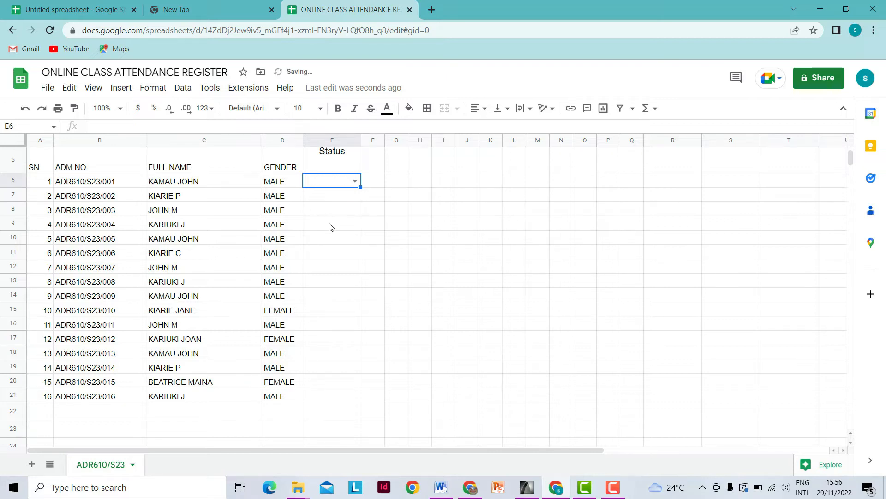
left_click(373, 200)
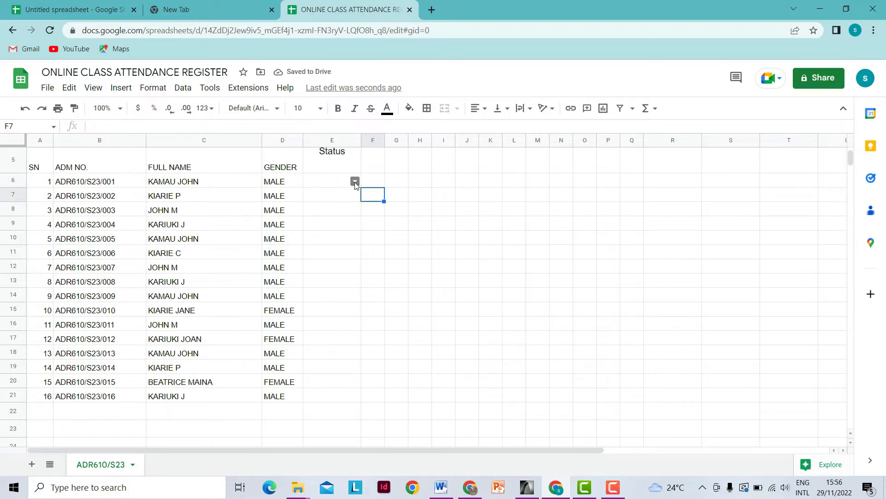
- Fill E6's ACTIVE / NOT ACTIVE dropdown down to E21 and check it in E20
left_click(354, 181)
left_click(386, 198)
left_click(351, 183)
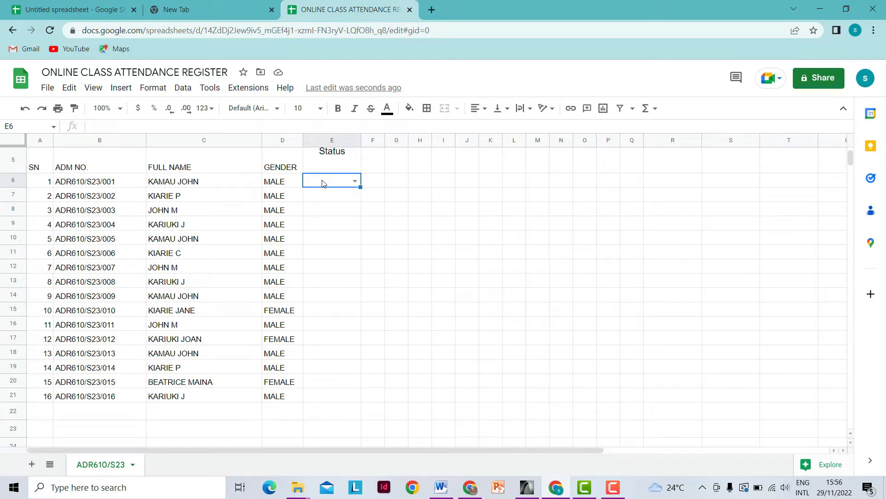
left_click_drag(361, 186, 361, 392)
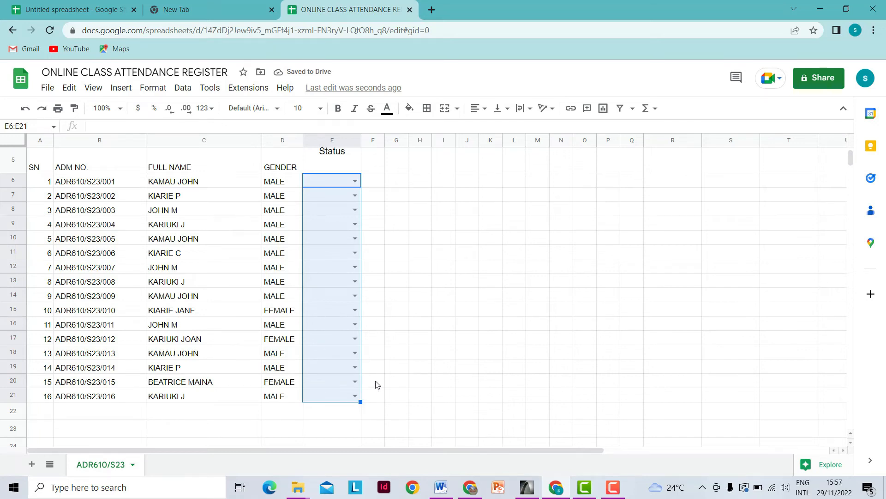
left_click(355, 382)
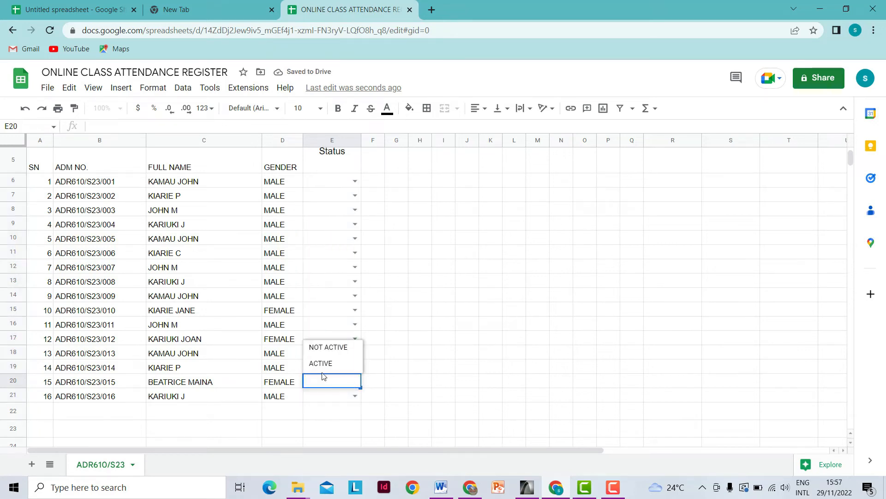
left_click(379, 327)
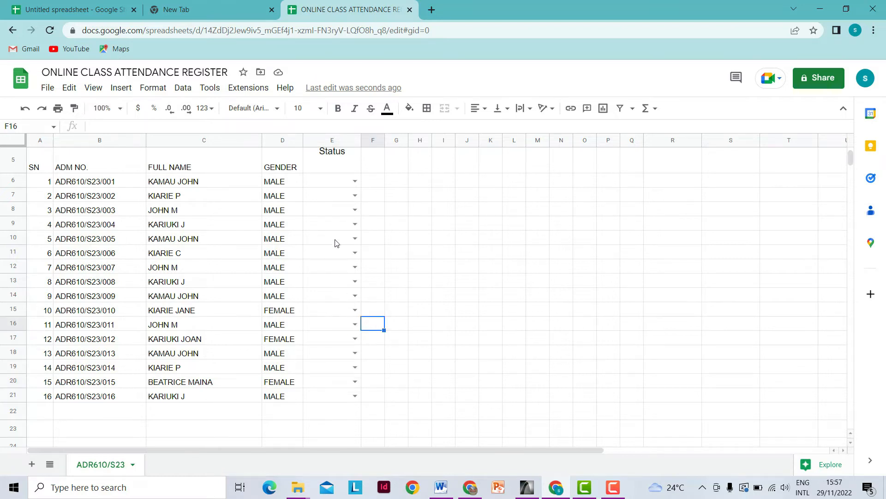
- Merge C22 and D22, beneath the last student row, into one cell
scroll(333, 265, "down", 3)
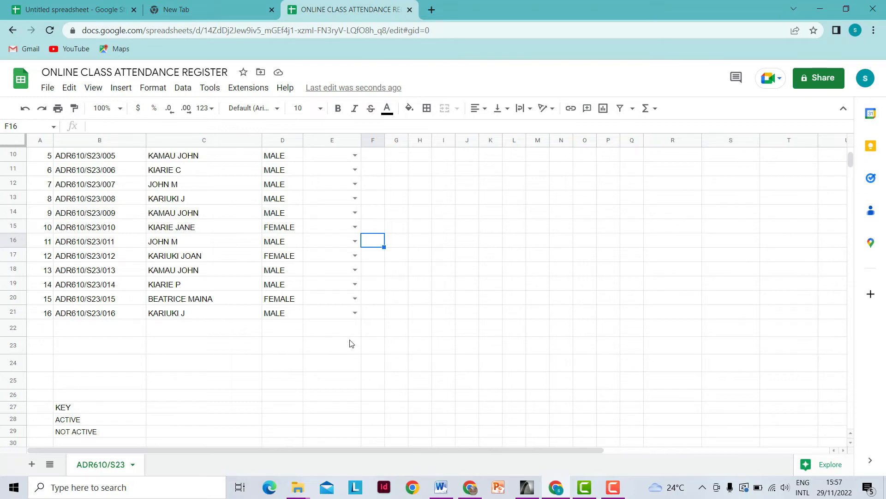
left_click(180, 333)
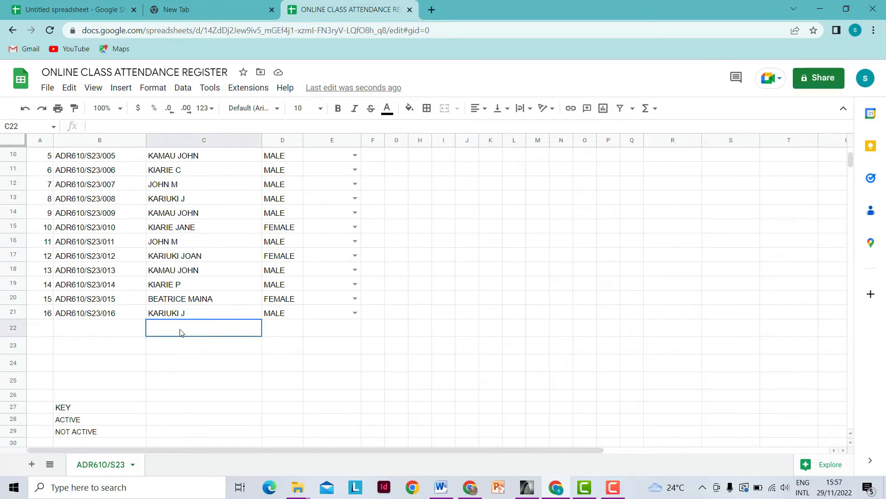
left_click(271, 331, "shift")
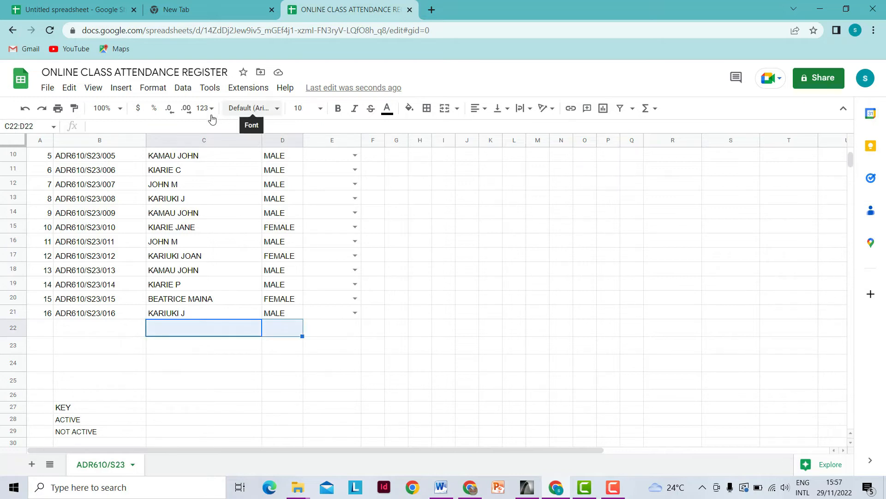
left_click(446, 109)
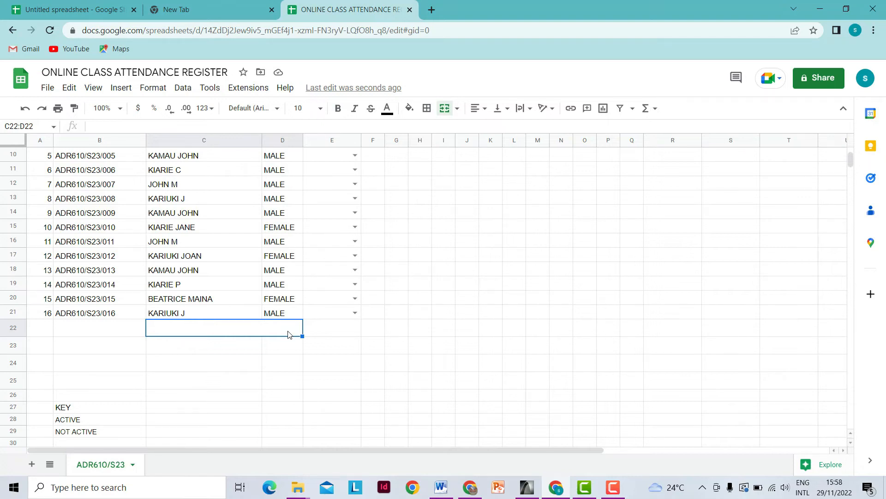
- Enter the NUMBER ACTIVE/PRESENT label, then merge C23:D23 and label it % ACTIVE/PRESENT
type("NUM")
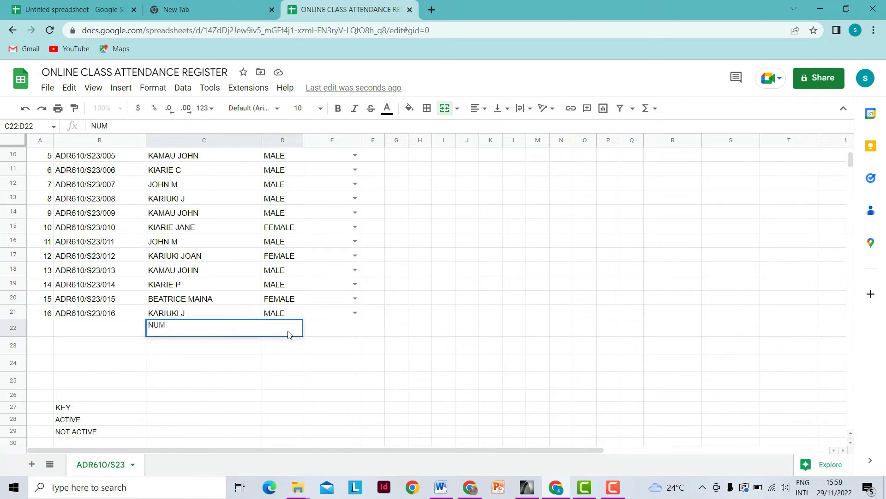
type("BER ACTIVE")
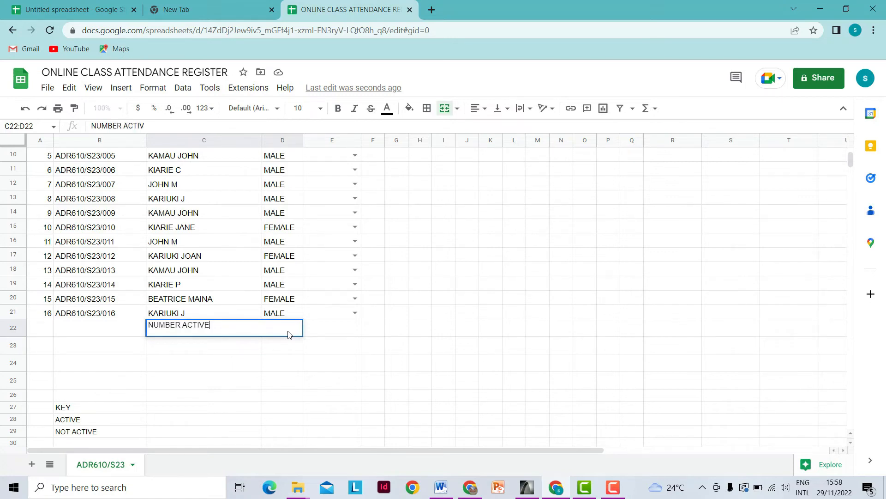
type("/PRESENT")
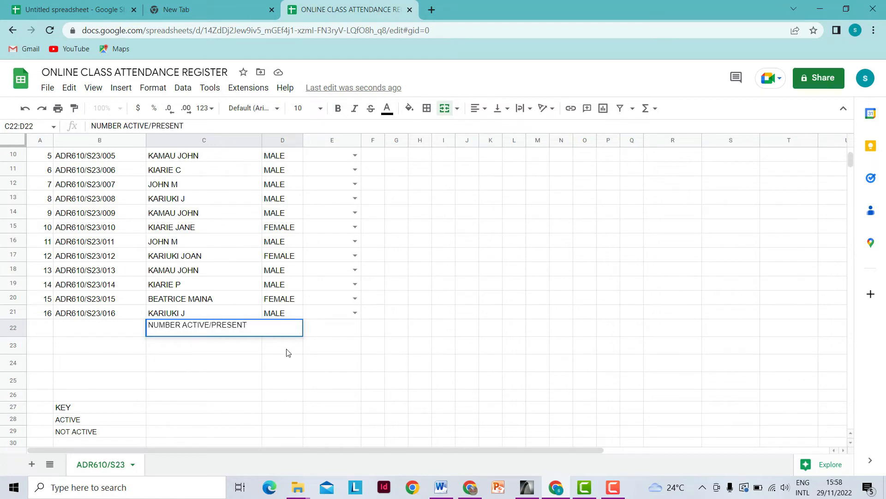
left_click(286, 353)
left_click_drag(190, 347, 271, 354)
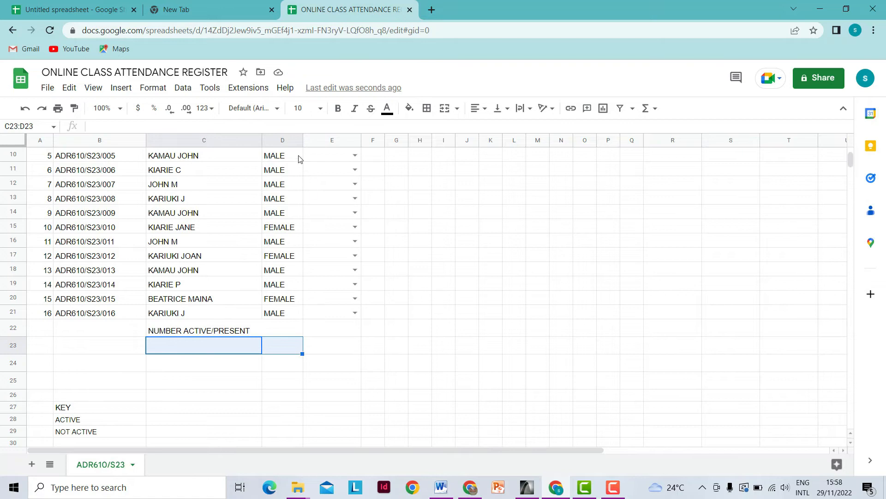
left_click(447, 108)
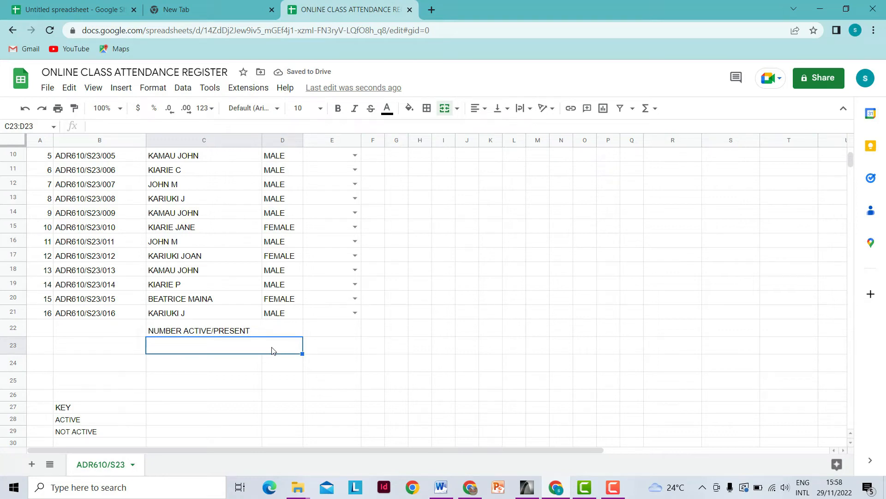
type("%")
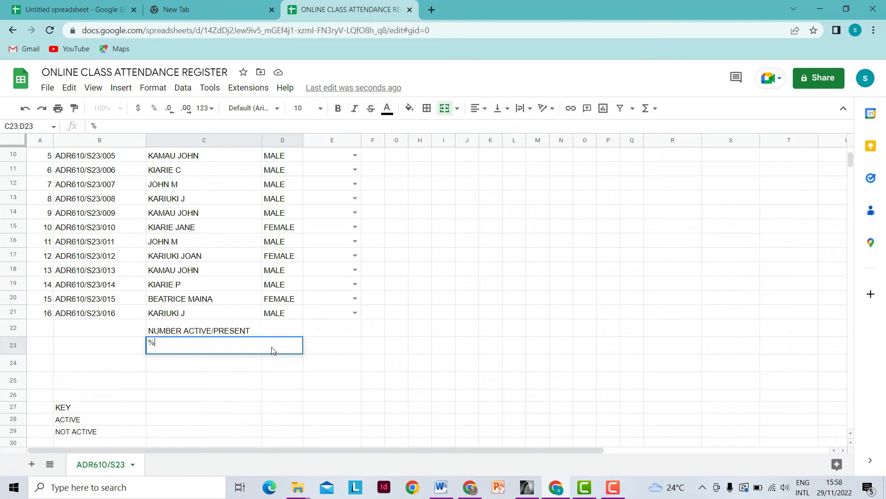
type(" ACTIEVE/PRES")
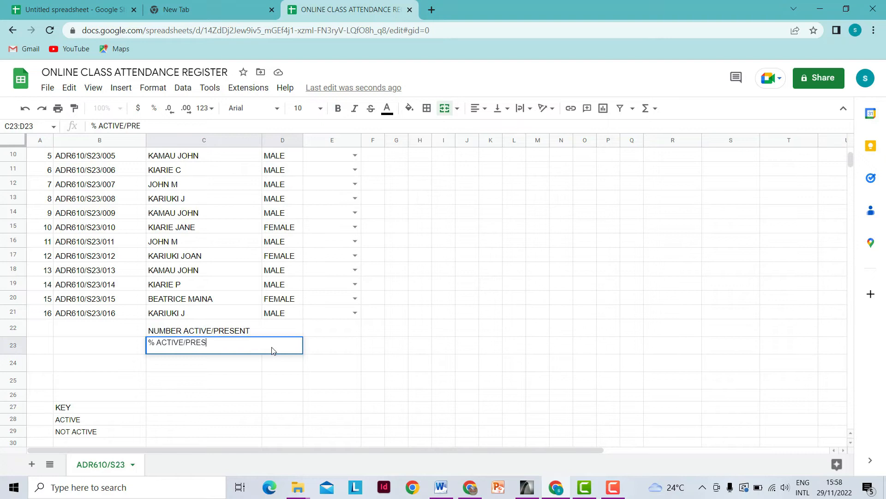
type("ENT")
key("Return")
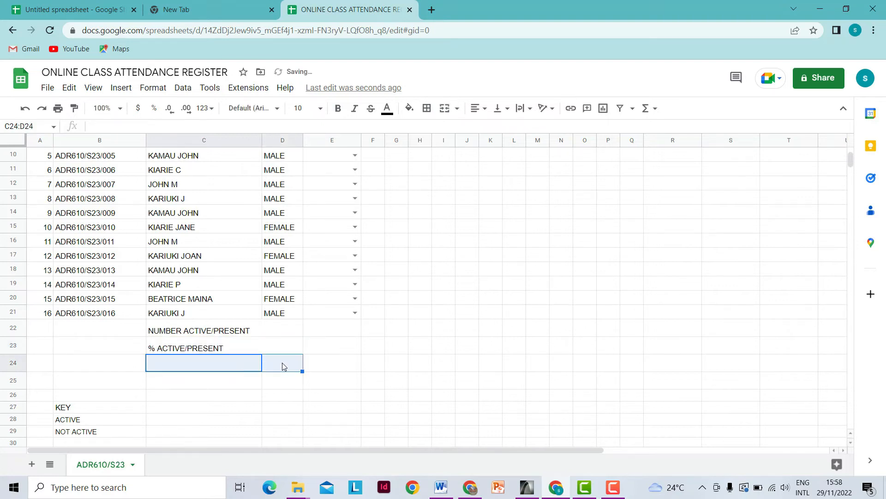
- Merge C24:D24 with the label NUMBER NOT ACTIVE/PRESENT, and merge C25:D25
left_click(445, 108)
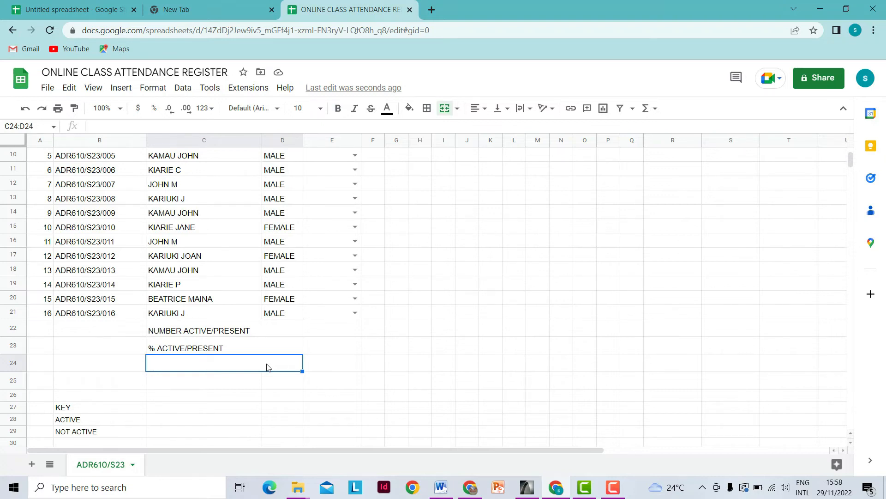
type("NU")
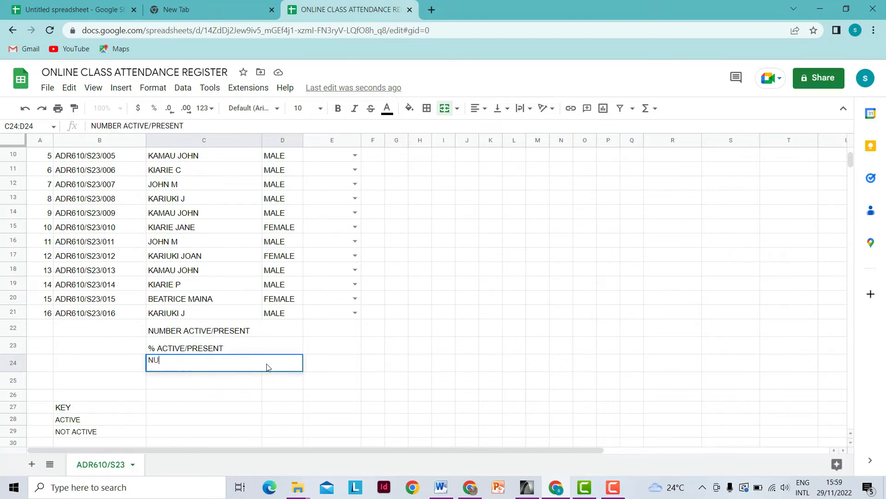
type("MBER")
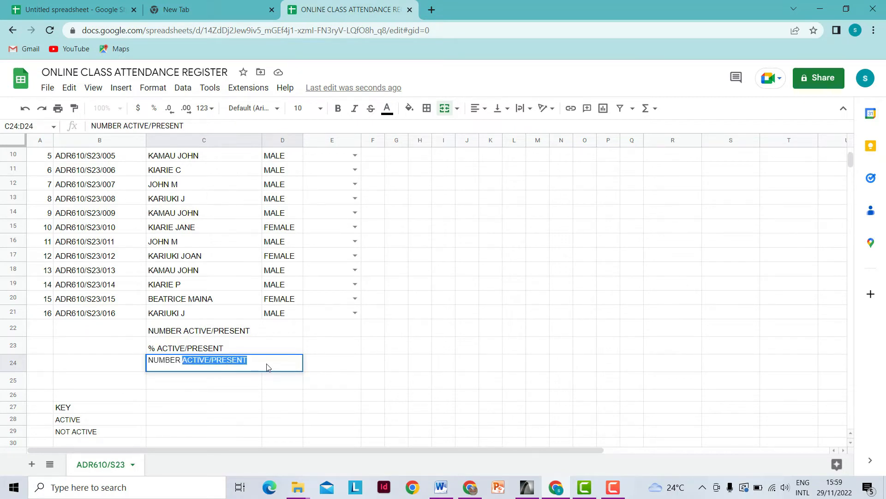
type(" NOT")
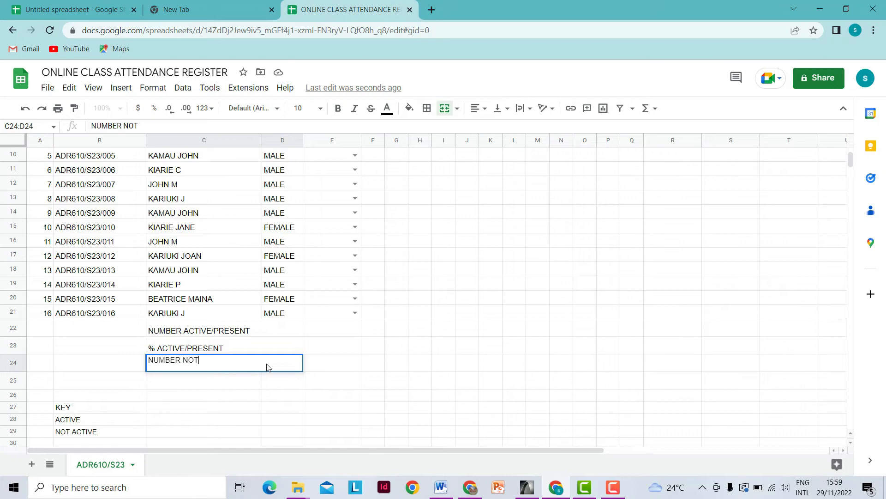
type(" ACTIVE/PRESENT")
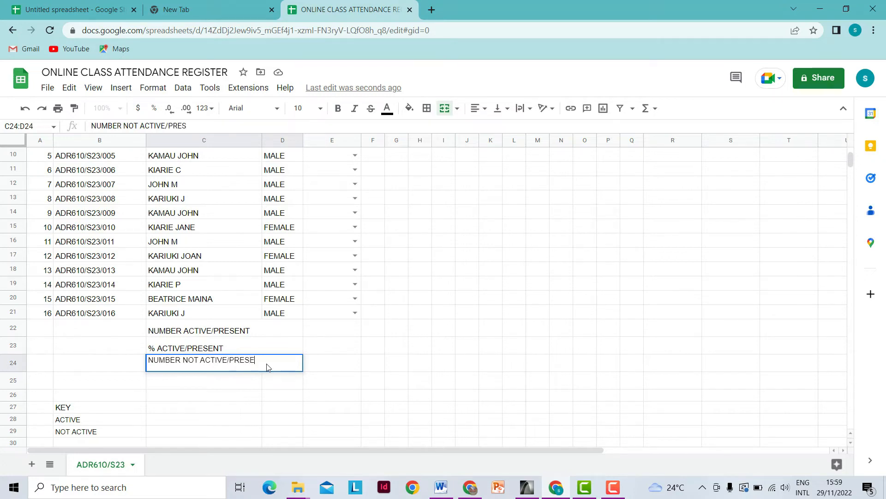
left_click(207, 382)
left_click_drag(264, 379, 279, 383)
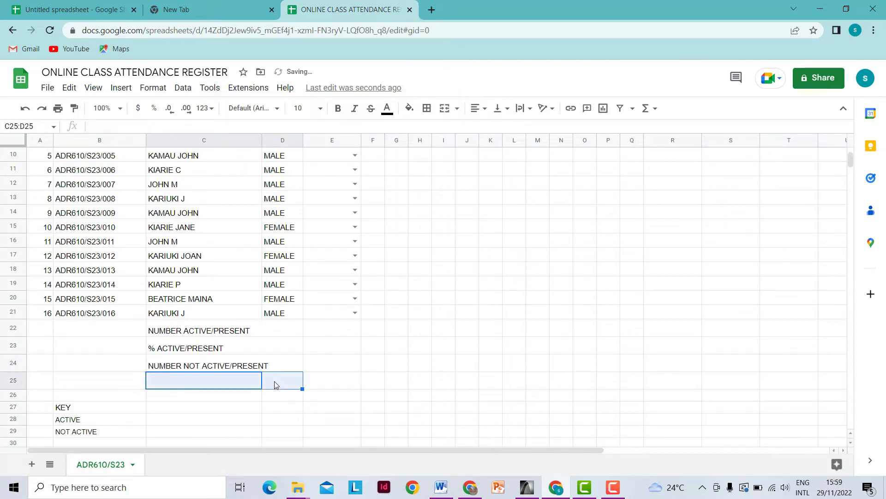
left_click(444, 109)
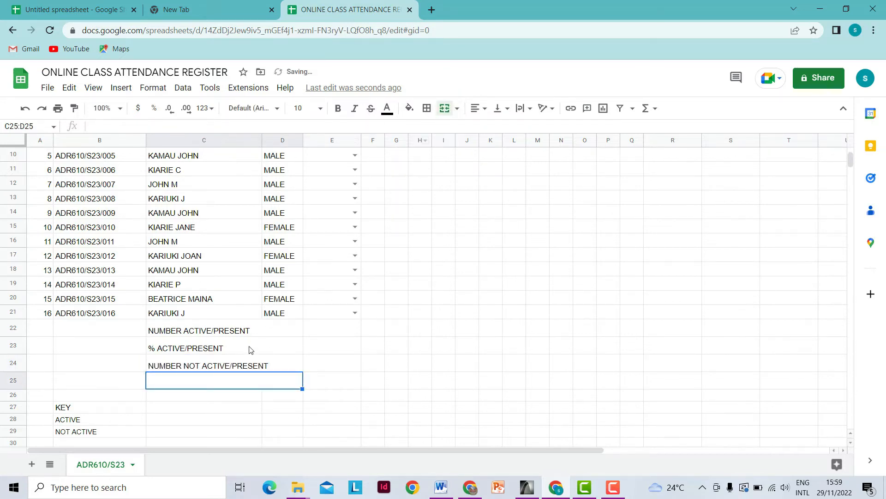
left_click(237, 367)
- Copy the label into C25, prefix it with '%', and right-align all four labels in C22:D25
right_click(236, 367)
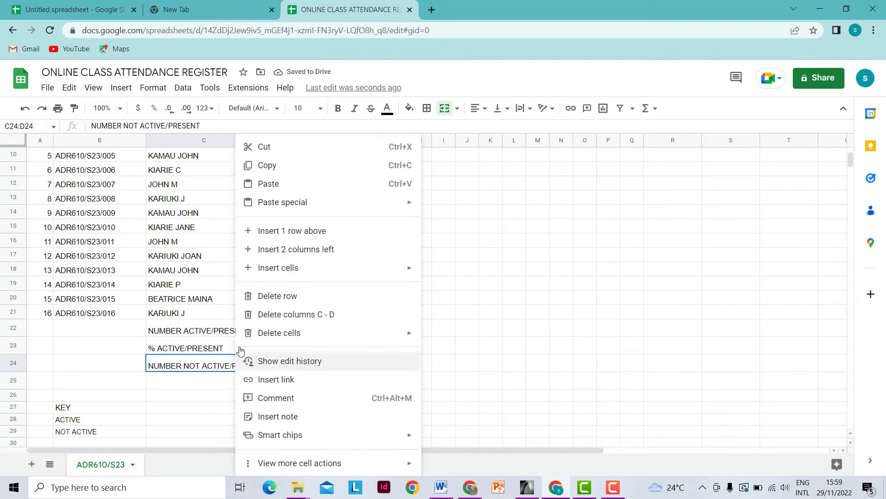
left_click(266, 167)
left_click(229, 384)
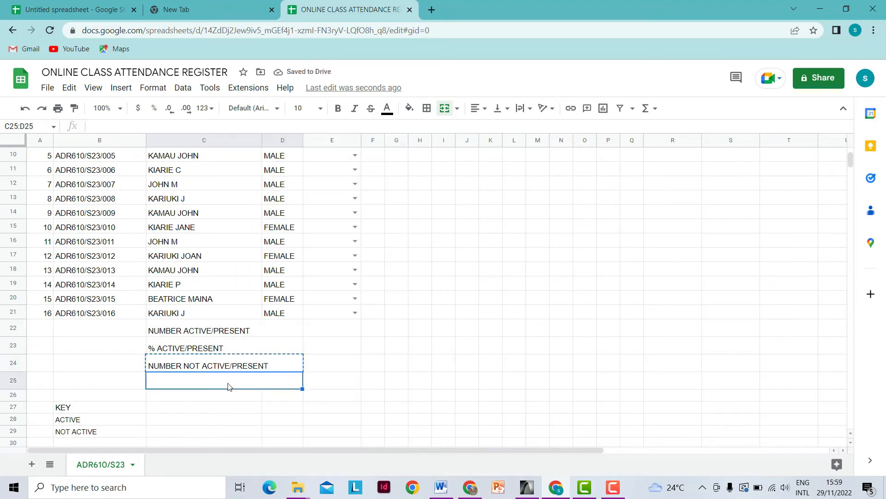
right_click(230, 384)
left_click(264, 183)
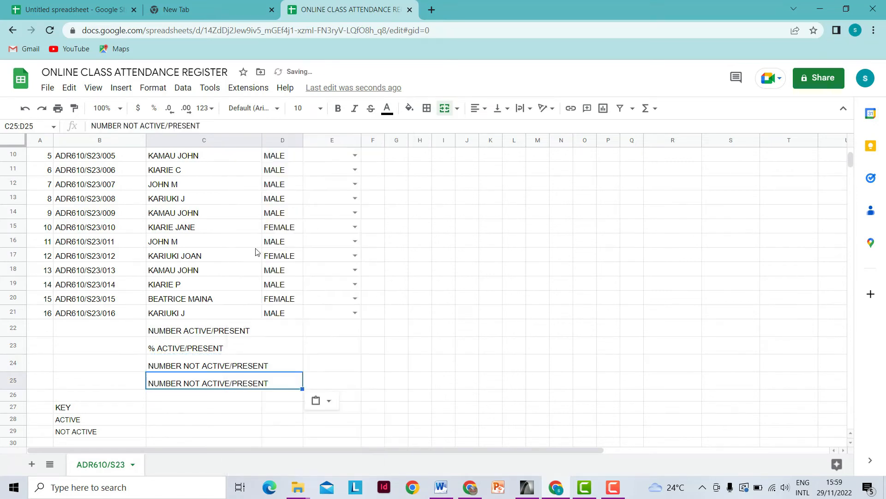
double_click(151, 384)
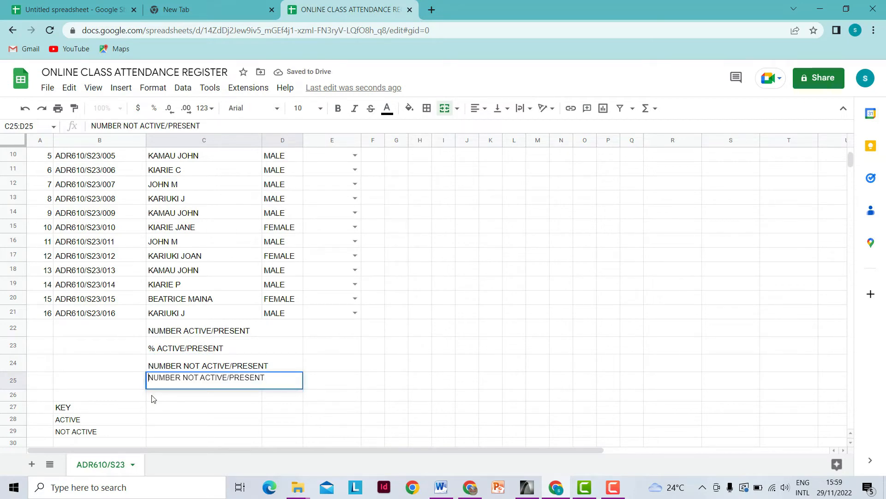
key("Home")
type("%")
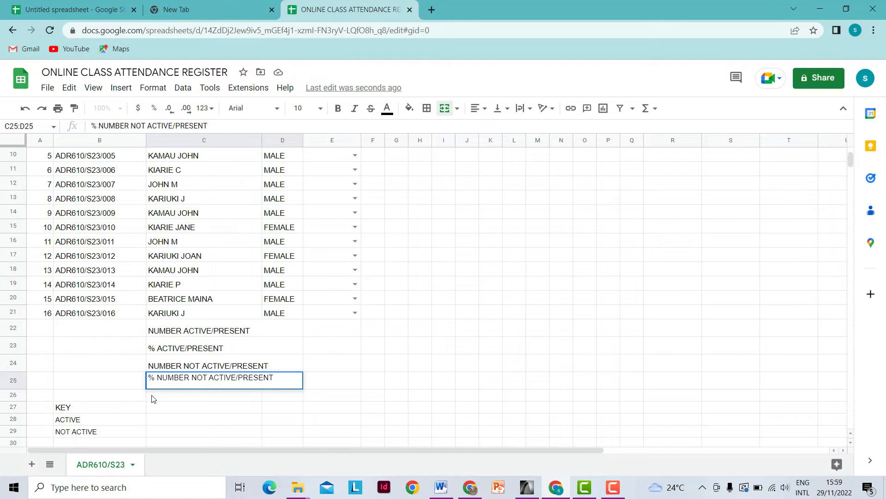
left_click(332, 398)
left_click_drag(164, 330, 232, 385)
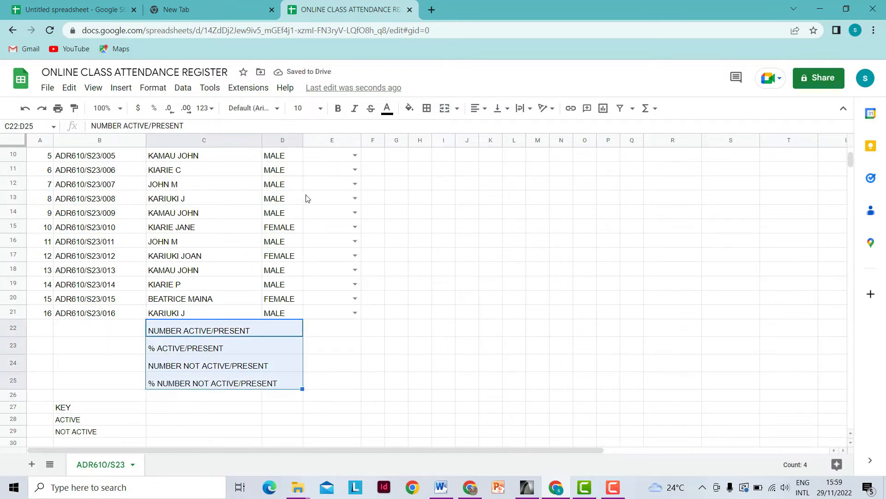
key("ctrl+shift+r")
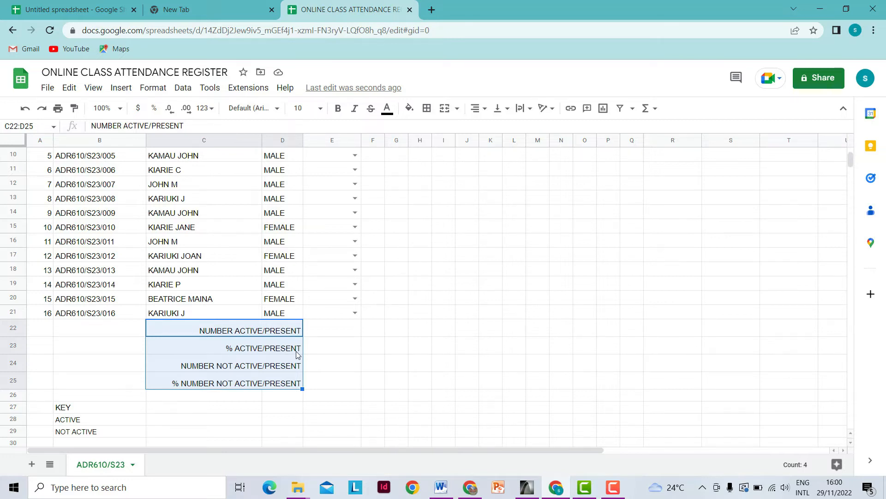
- Replace PRESENT with ABSENT in the C24 and C25 labels
left_click(266, 370)
double_click(266, 368)
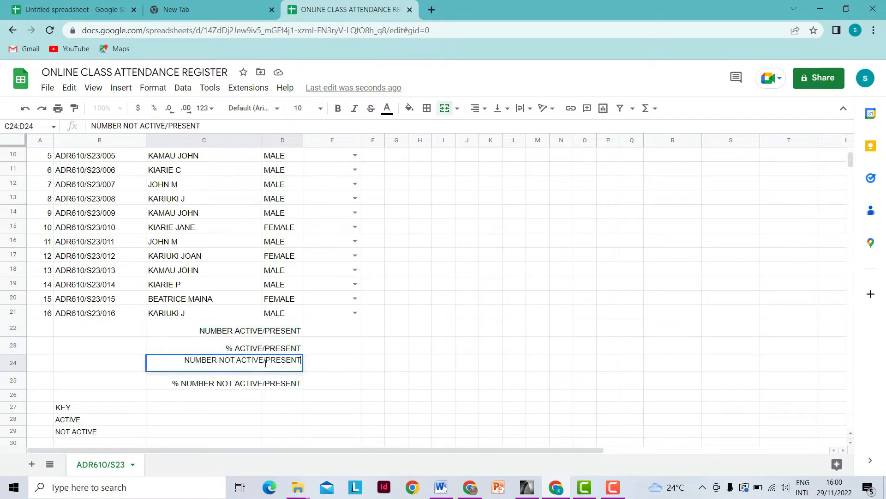
double_click(288, 360)
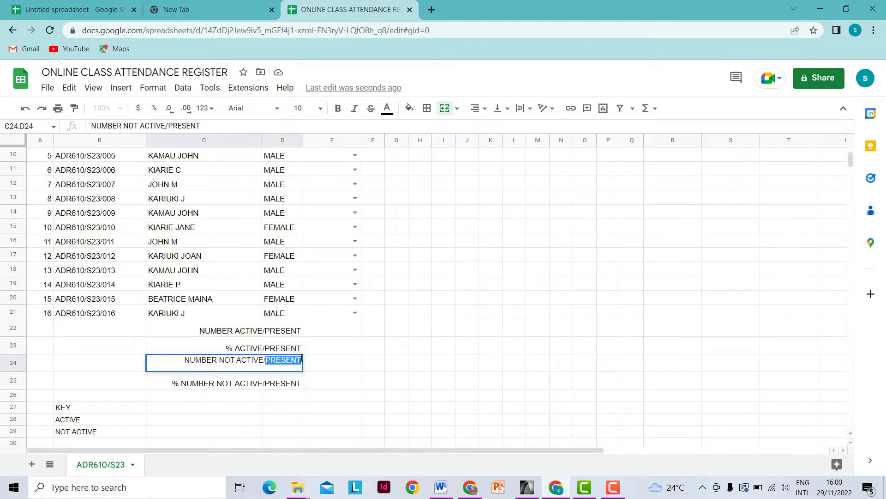
type("ABSE")
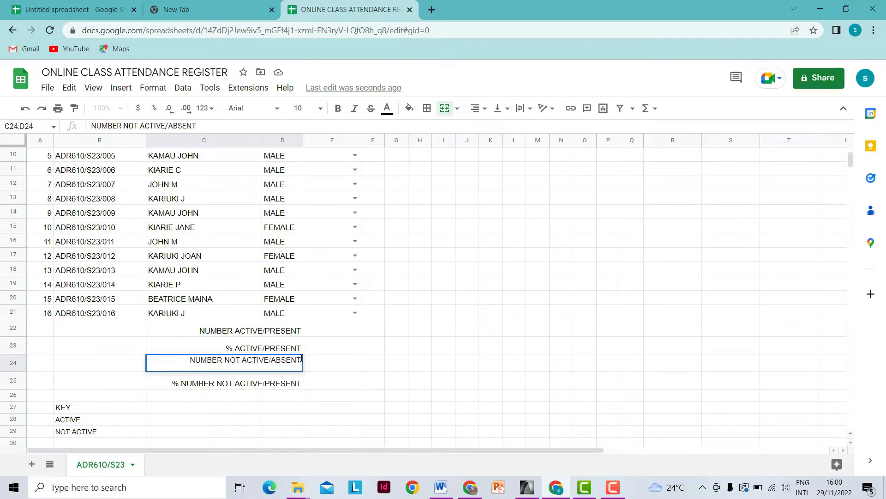
left_click(278, 389)
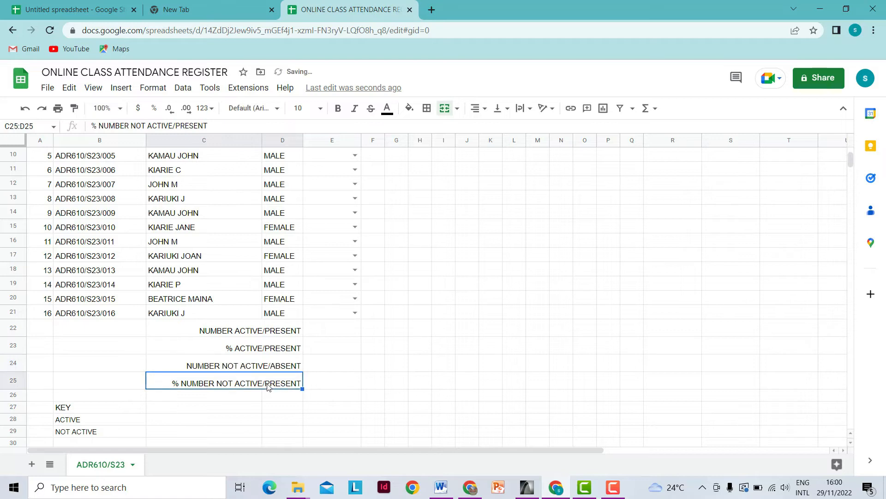
double_click(269, 386)
left_click_drag(266, 378, 300, 378)
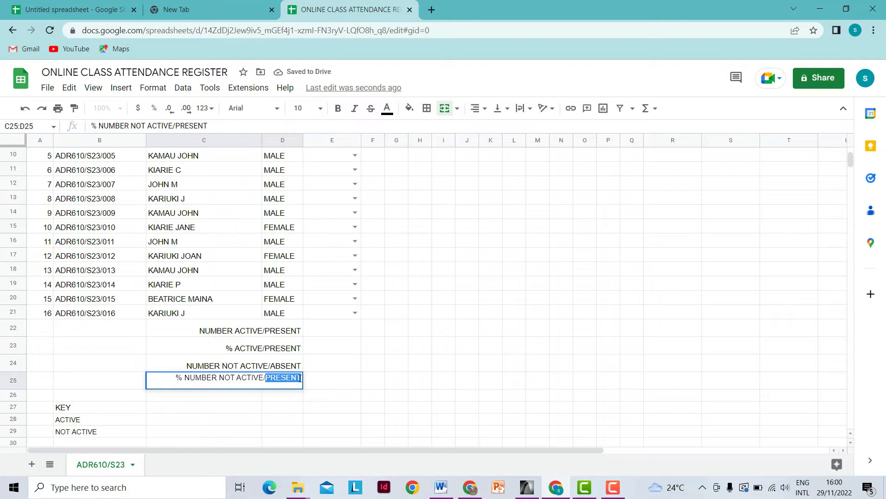
type("ABSENT")
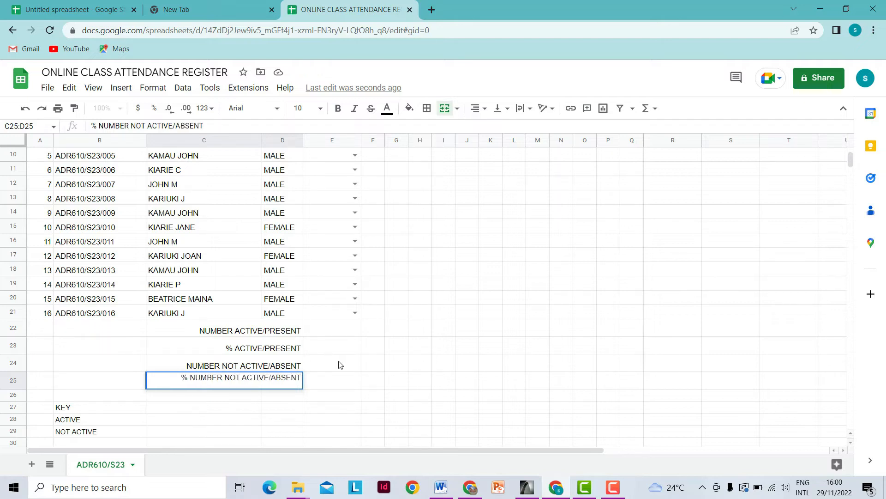
left_click(347, 385)
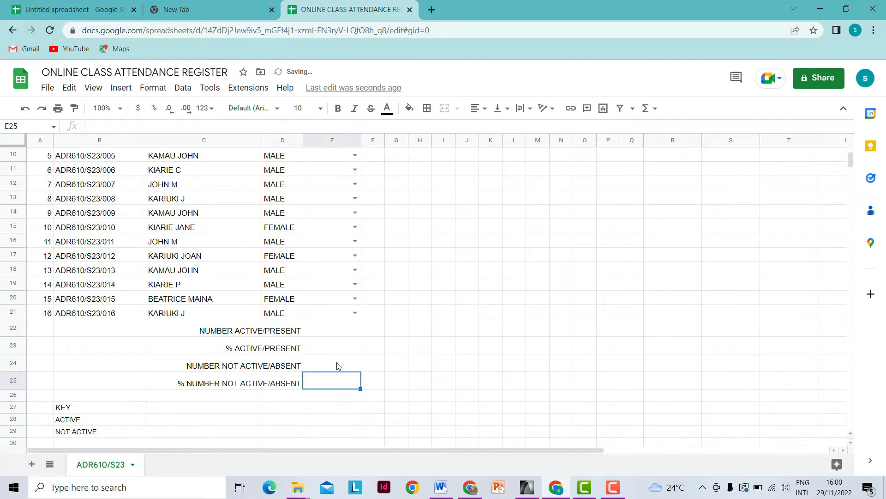
left_click(342, 335)
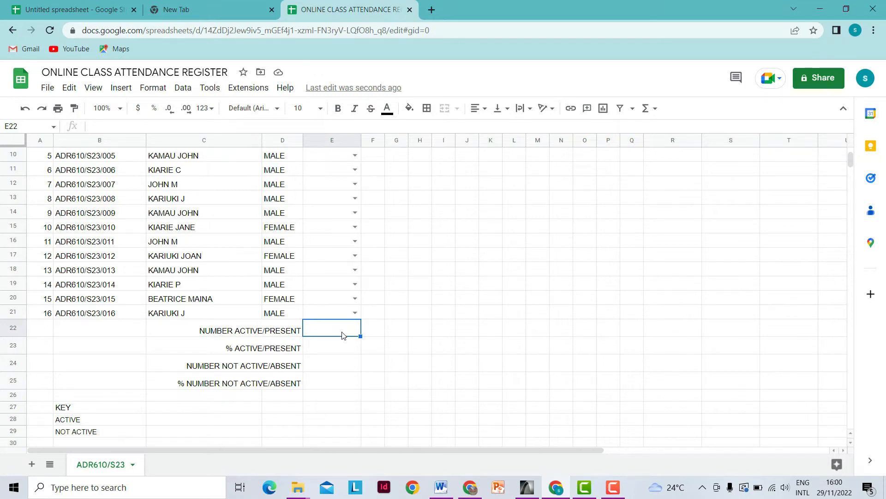
scroll(343, 335, "up", 2)
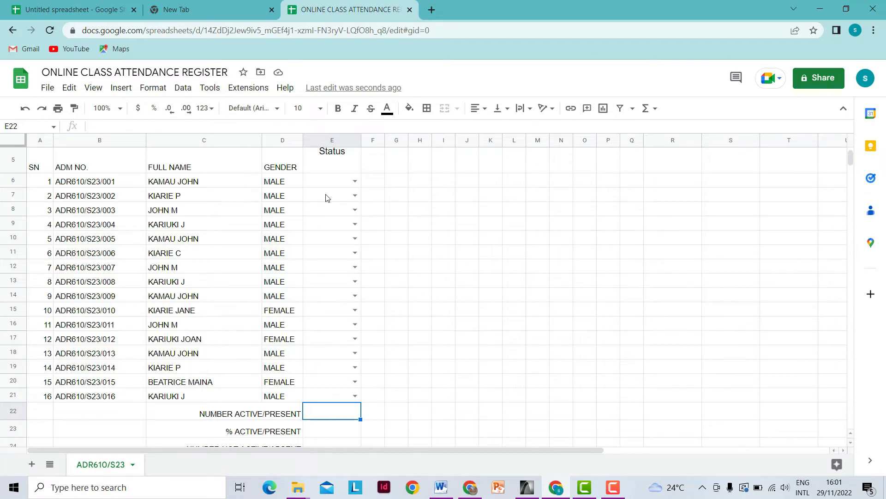
right_click(336, 413)
left_click(326, 415)
- Enter =COUNTIF(E6:E21,"ACTIVE") in E22 to count active students
type("=")
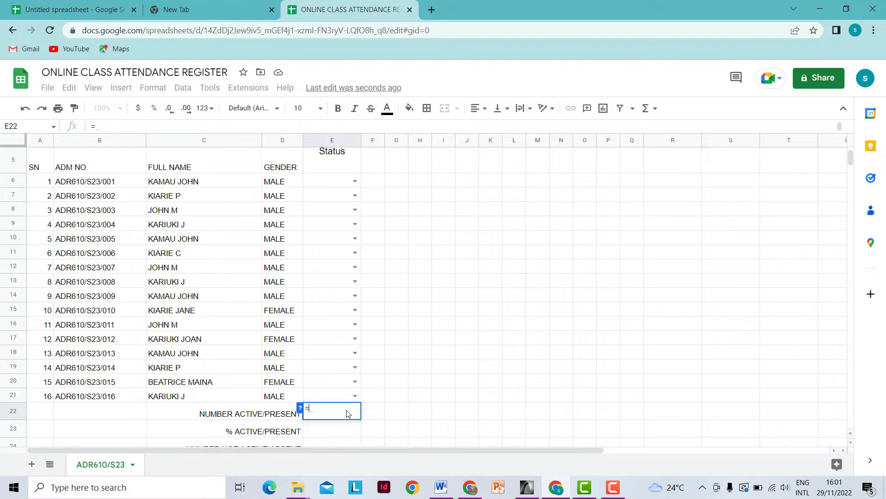
type("COU")
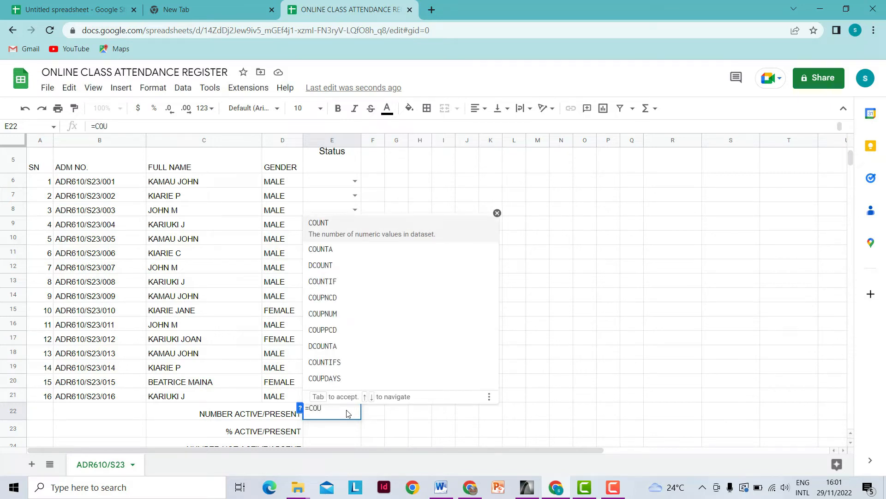
left_click(335, 276)
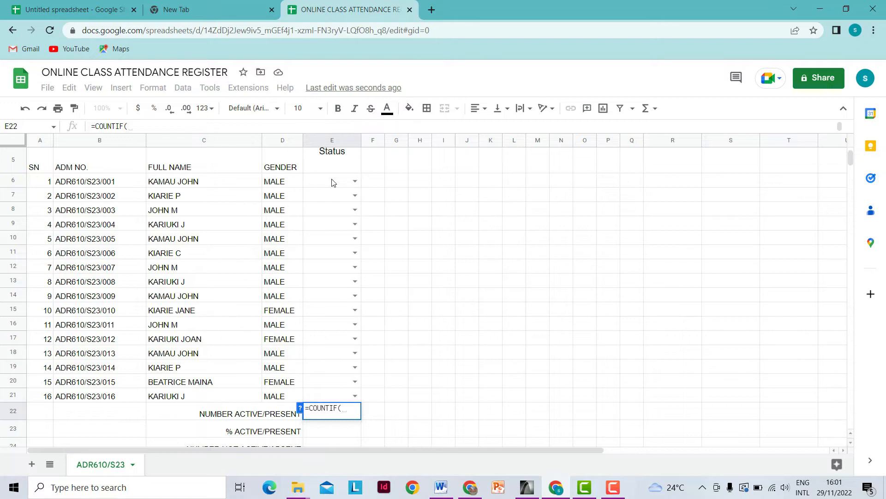
left_click_drag(332, 182, 345, 392)
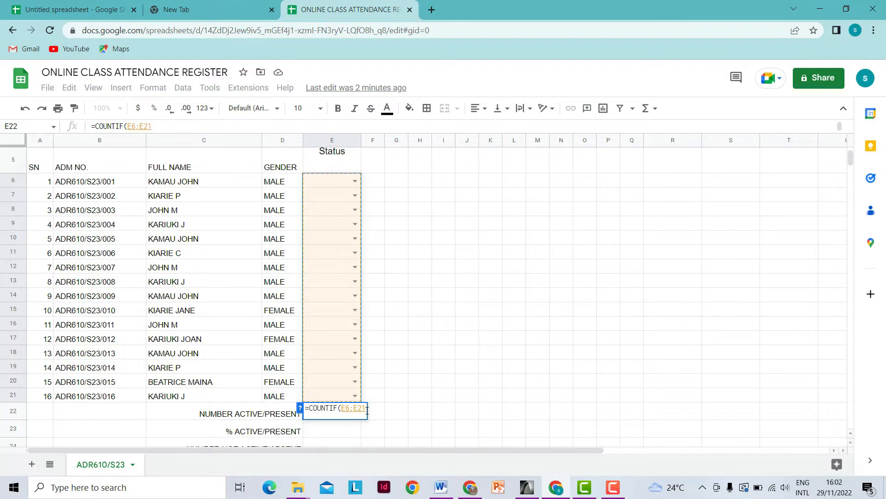
type(",")
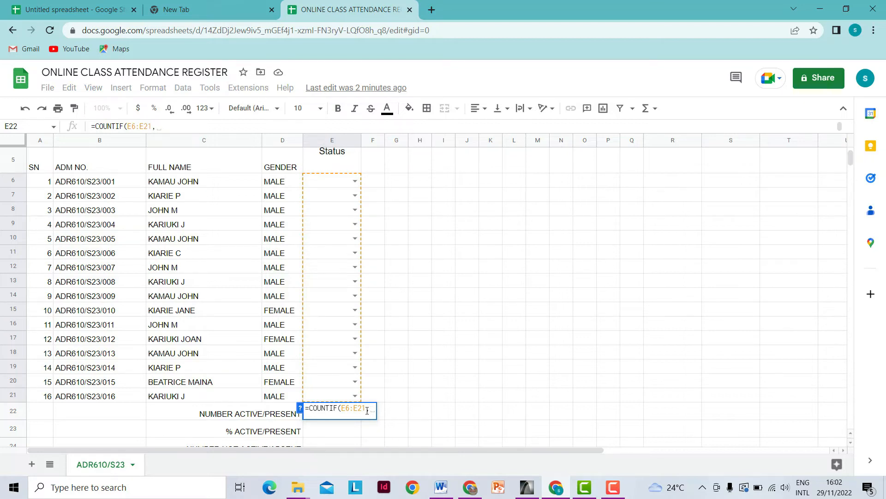
type("\"")
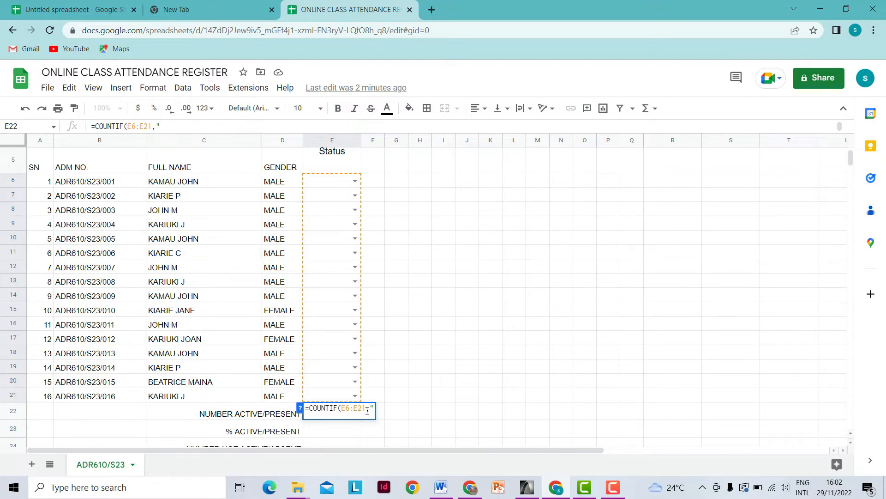
type("ACTIVE")
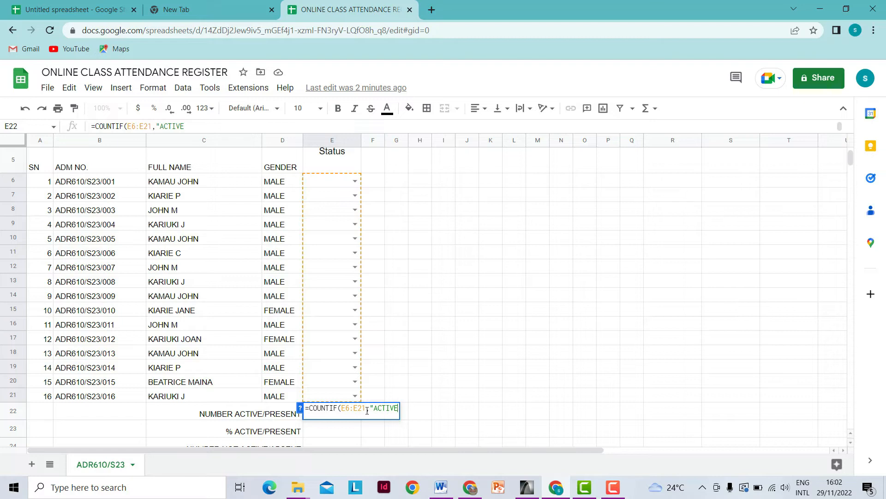
type("\")")
key("Return")
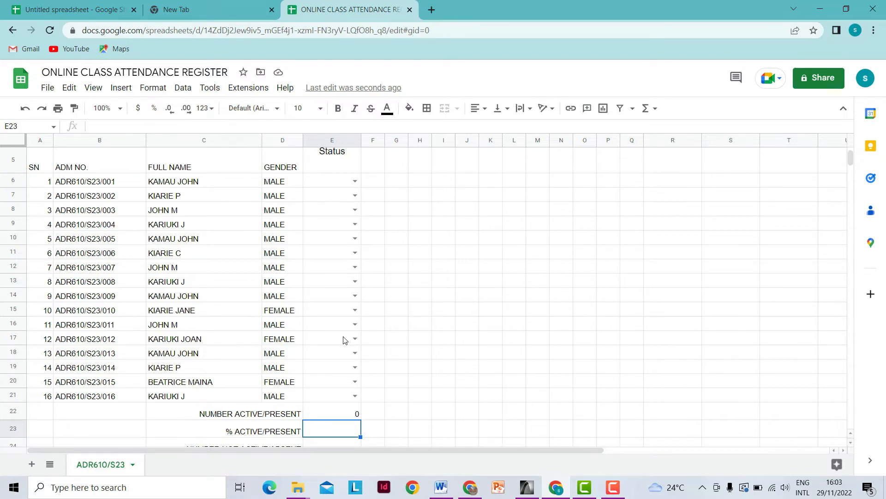
- Enter =E22/16*100 in E23 to give the active percentage
scroll(343, 341, "down", 1)
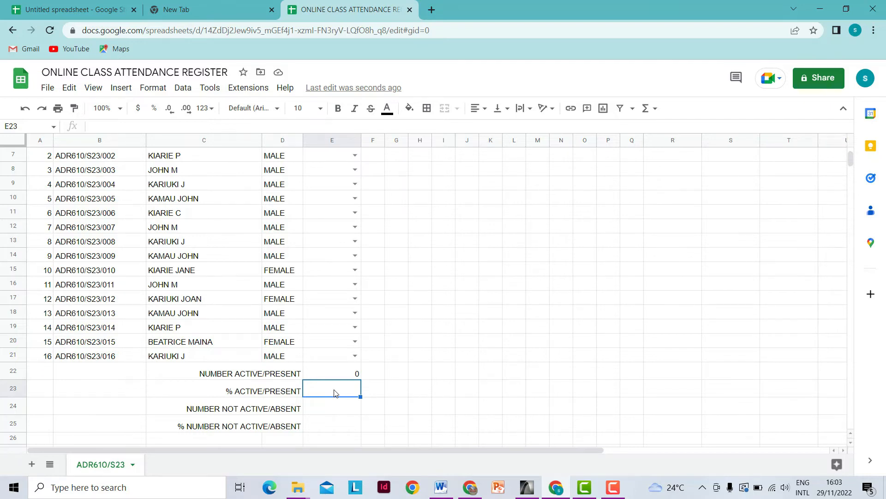
type("=")
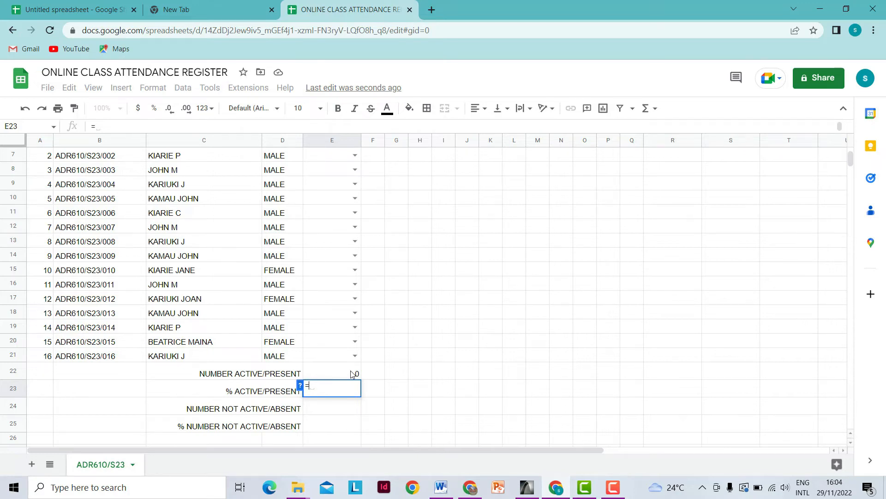
type("E")
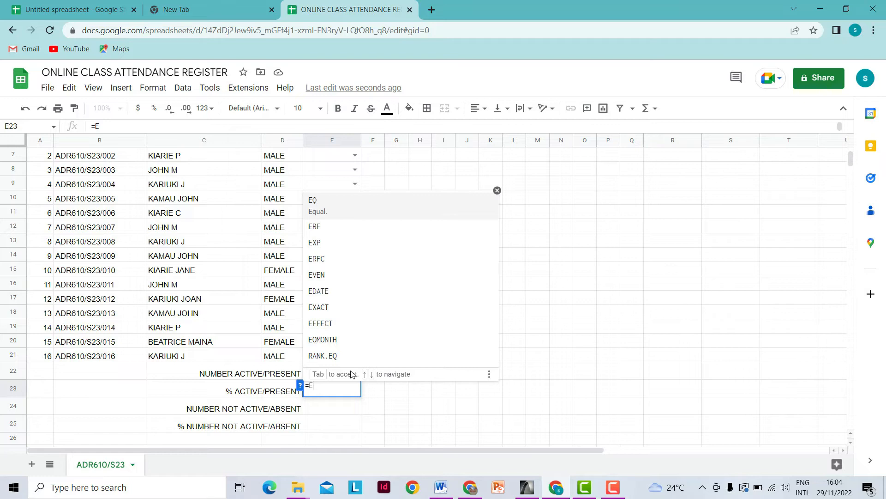
type("22/")
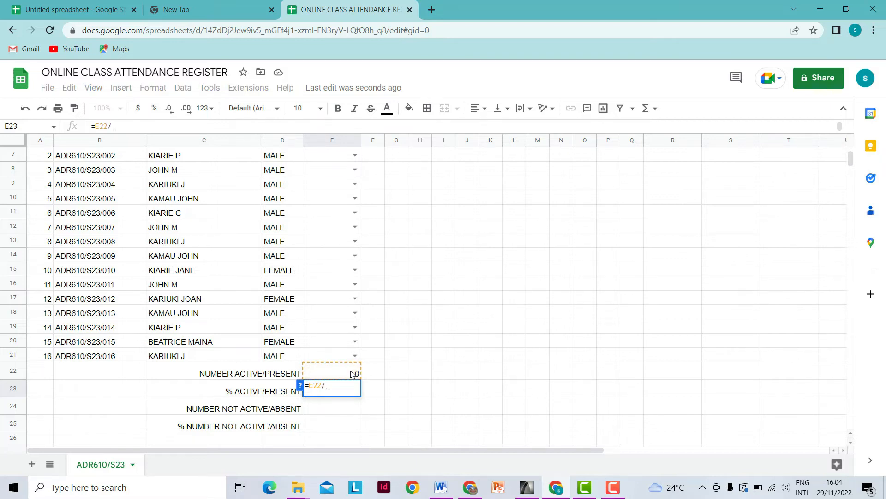
type("16")
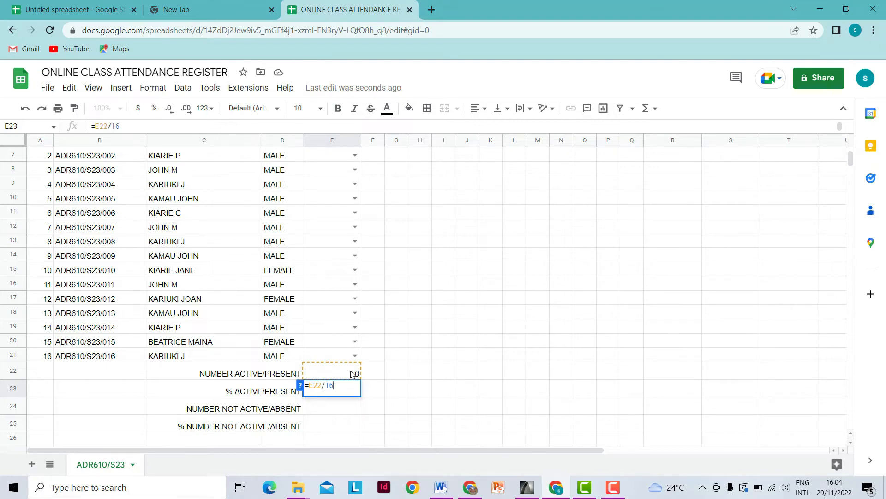
type("*100")
key("Return")
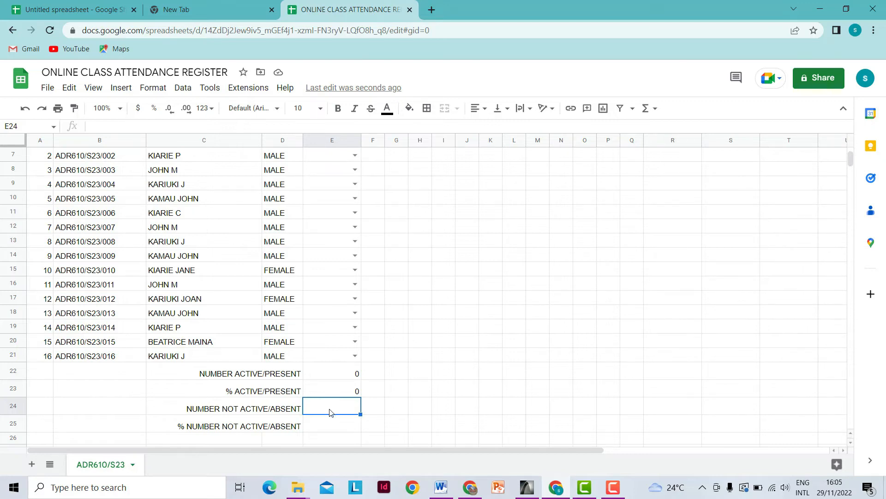
- Enter =COUNTIF(E6:E21,"NOT ACTIVE") in E24 to count not-active students
type("=")
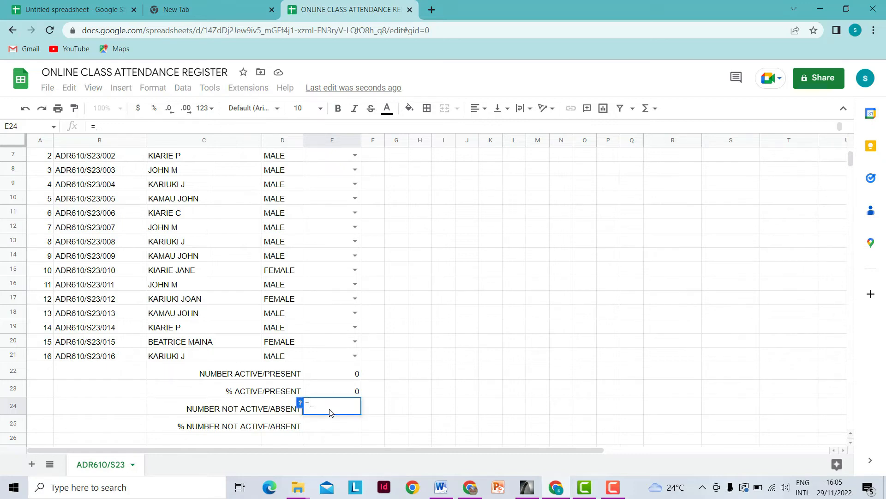
type("CU")
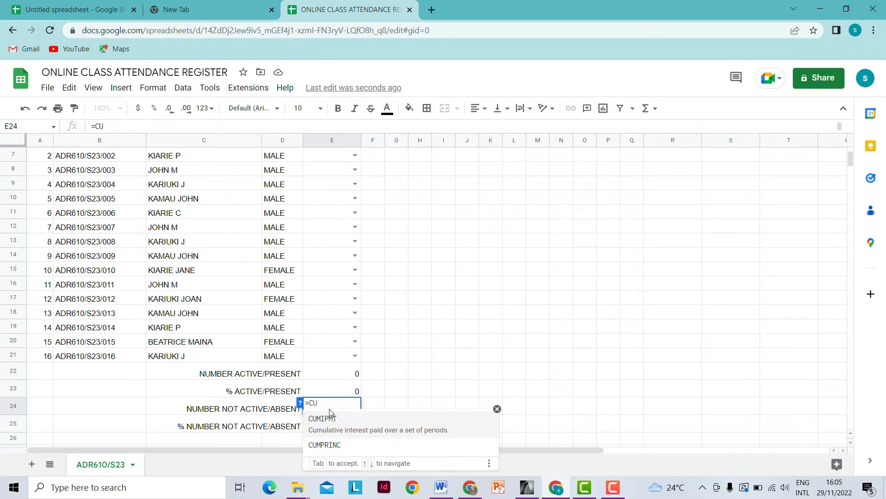
key("BackSpace")
type("OU")
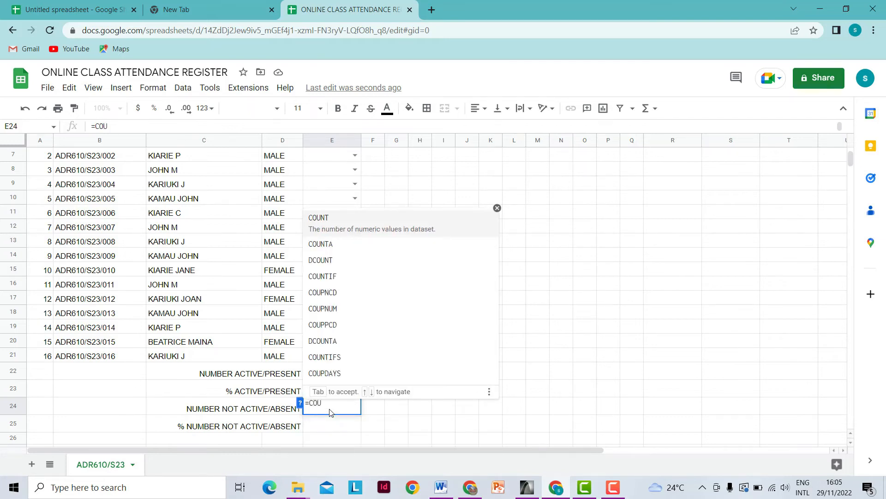
left_click(337, 270)
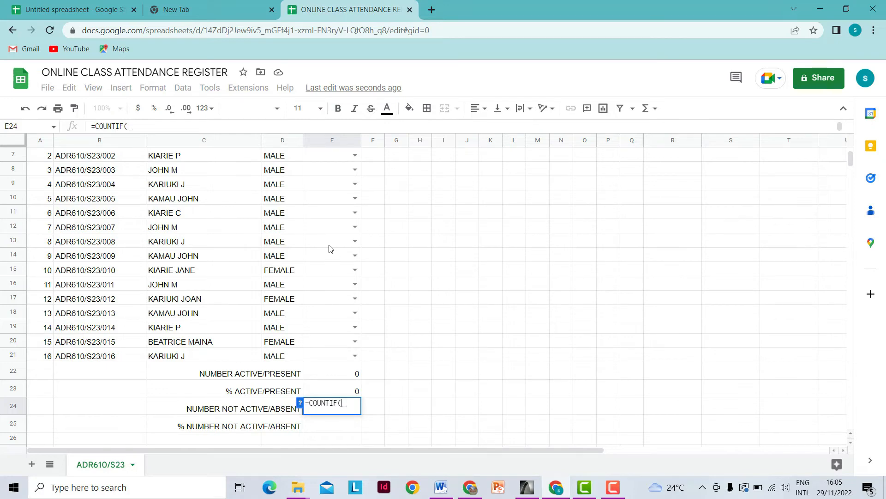
scroll(322, 263, "up", 1)
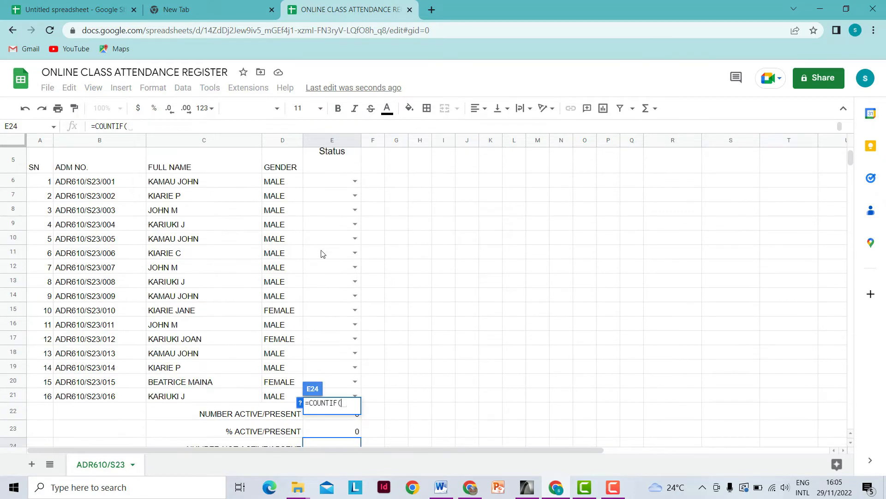
left_click_drag(333, 183, 339, 396)
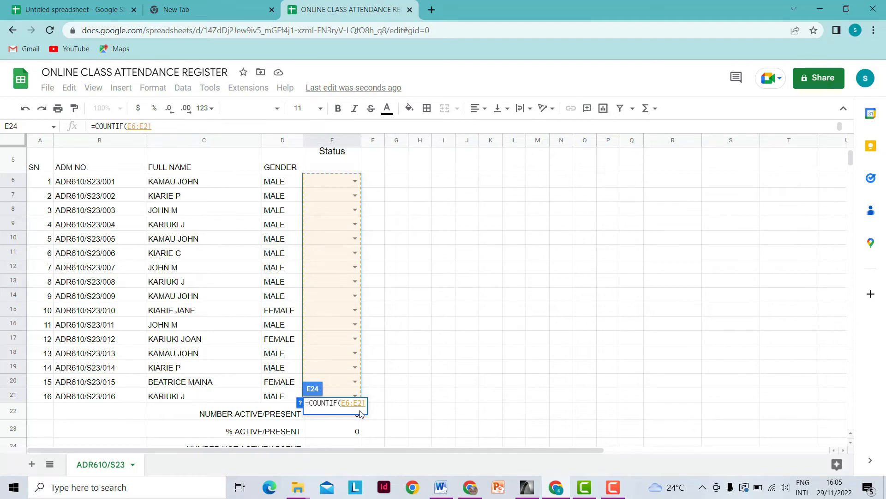
type(",")
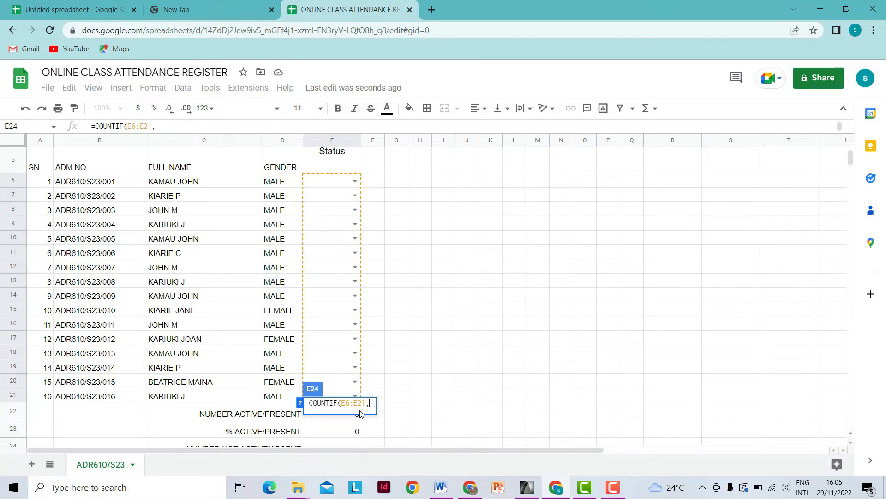
type("\"")
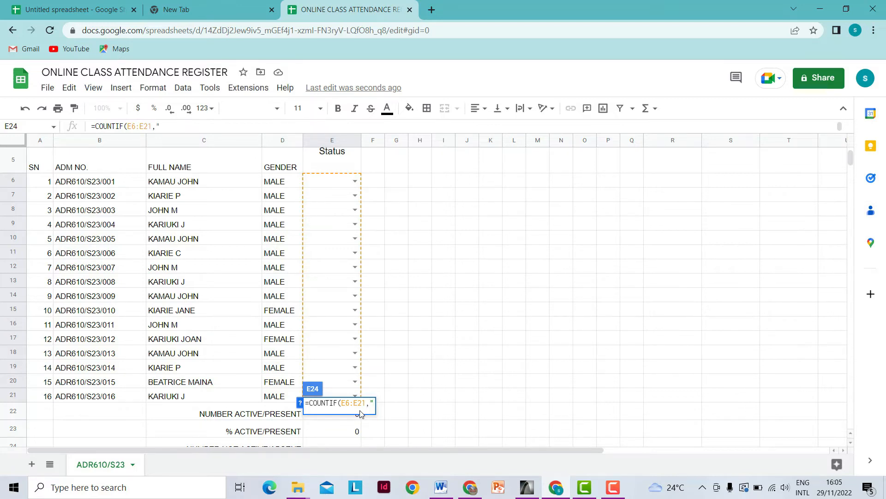
type("A")
type("BS")
key("BackSpace")
key("BackSpace")
key("BackSpace")
type("NOT ACTIVE")
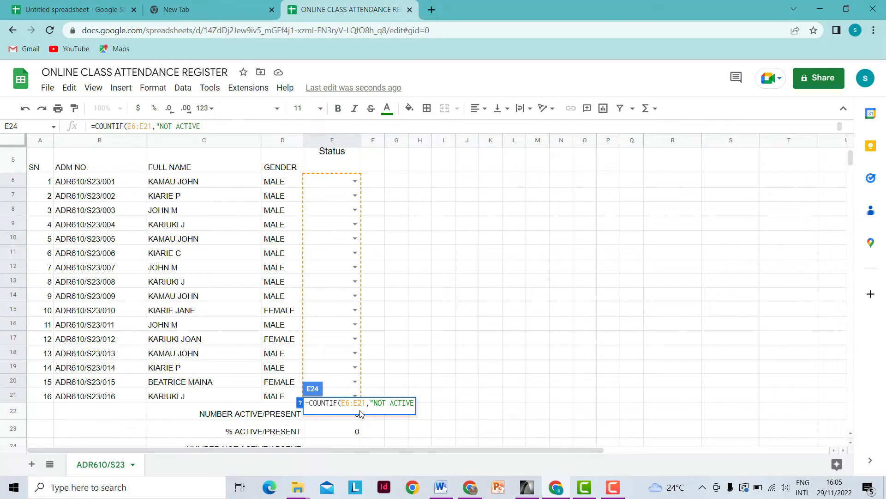
type("\")")
key("Return")
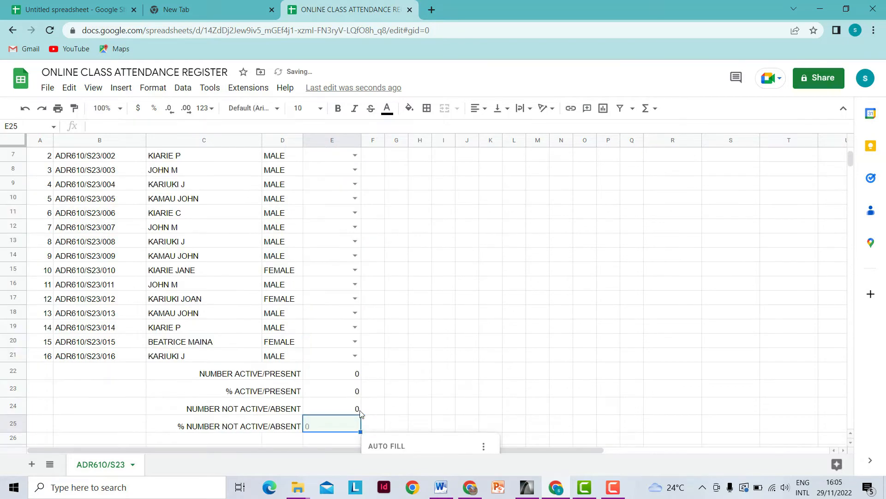
left_click(384, 407)
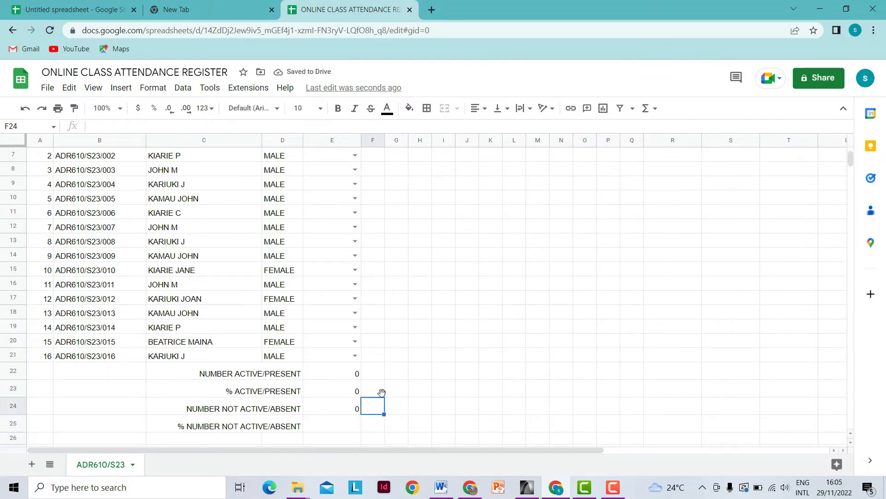
scroll(328, 346, "down", 2)
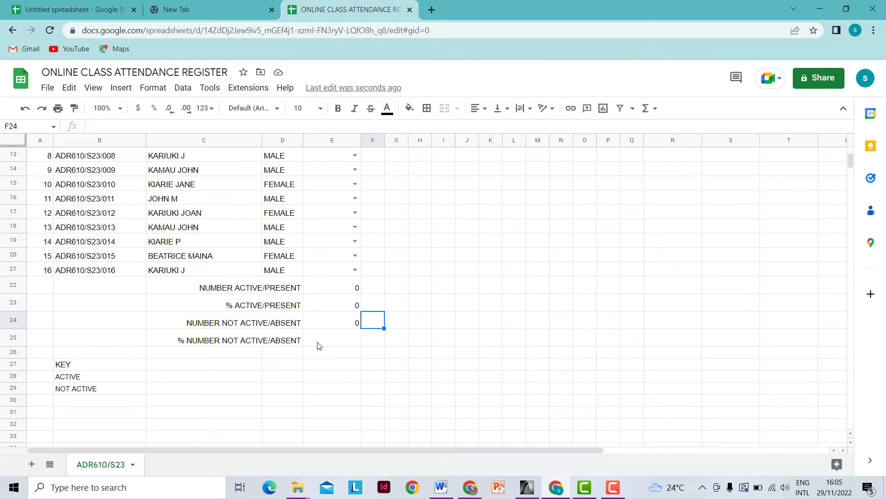
- Enter =E24/16*100 in E25 to give the not-active percentage
left_click(342, 339)
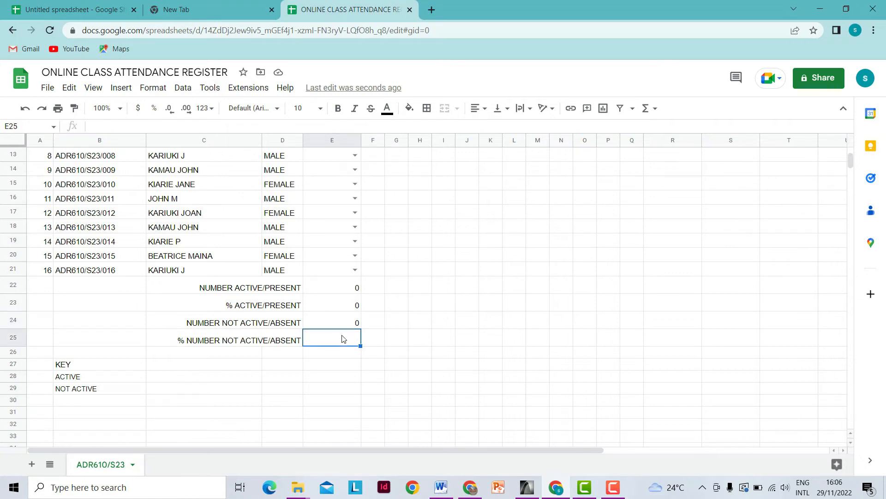
type("=")
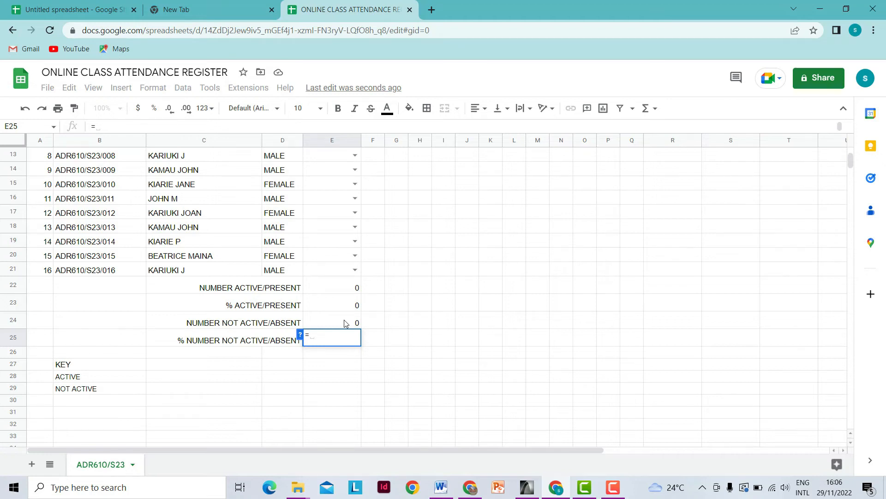
type("E")
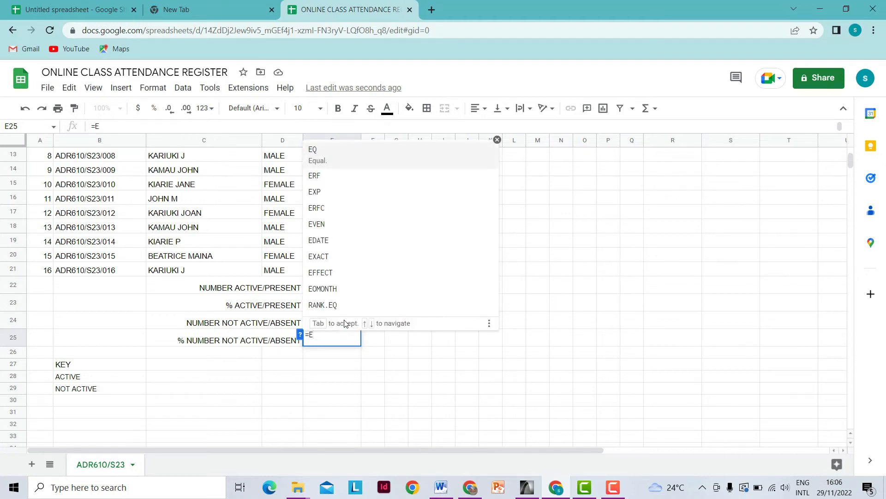
type("24/16")
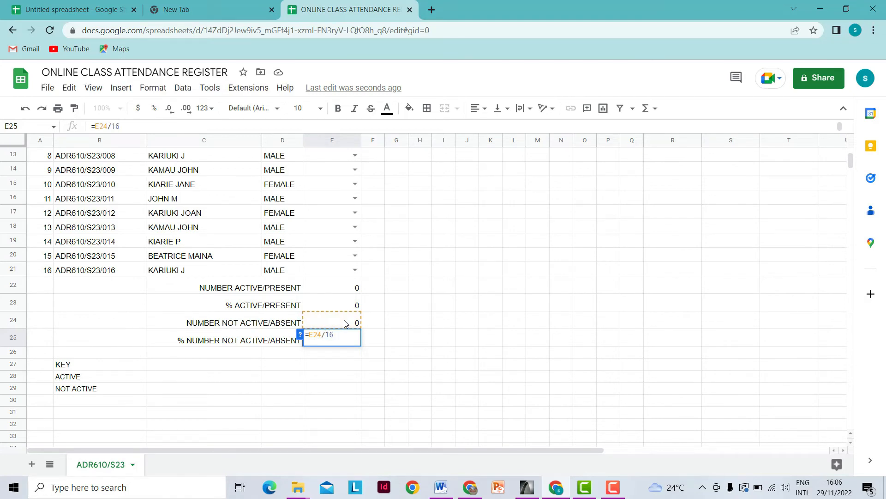
type("*100")
key("Return")
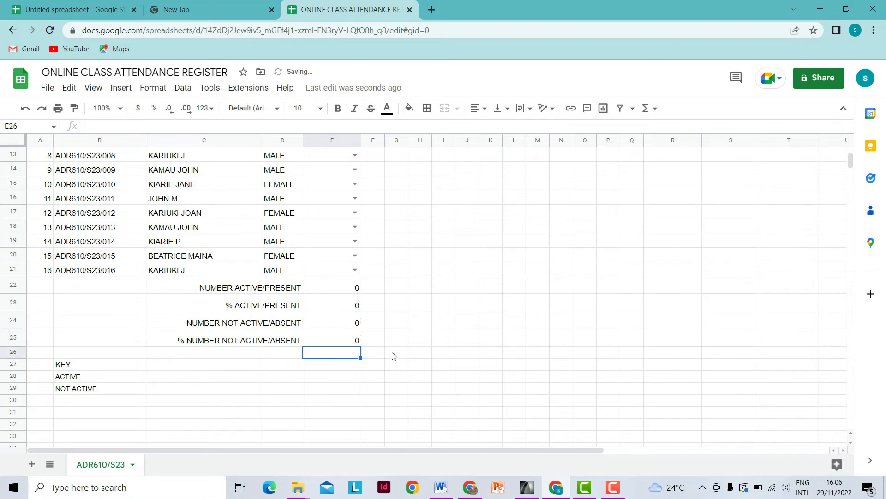
scroll(393, 355, "up", 5)
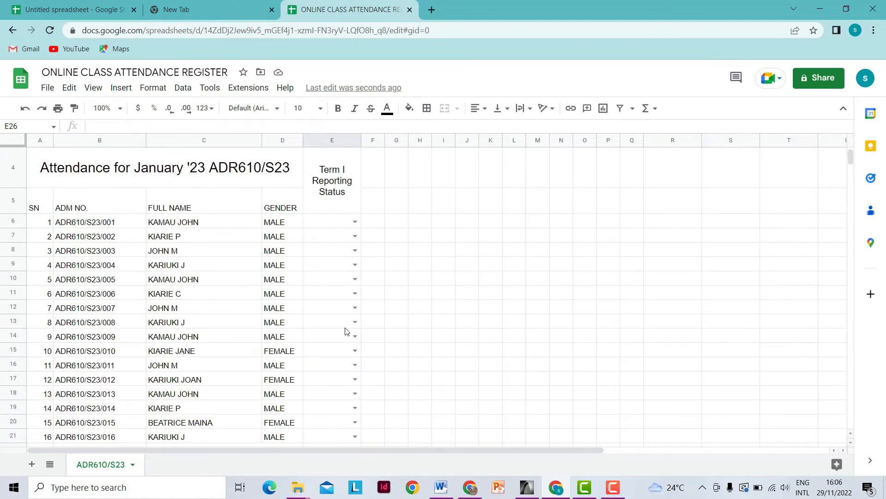
- Set statuses for E6–E10: ACTIVE for all except E9, which is NOT ACTIVE
scroll(346, 331, "down", 1)
left_click(355, 181)
left_click(337, 195)
left_click(355, 196)
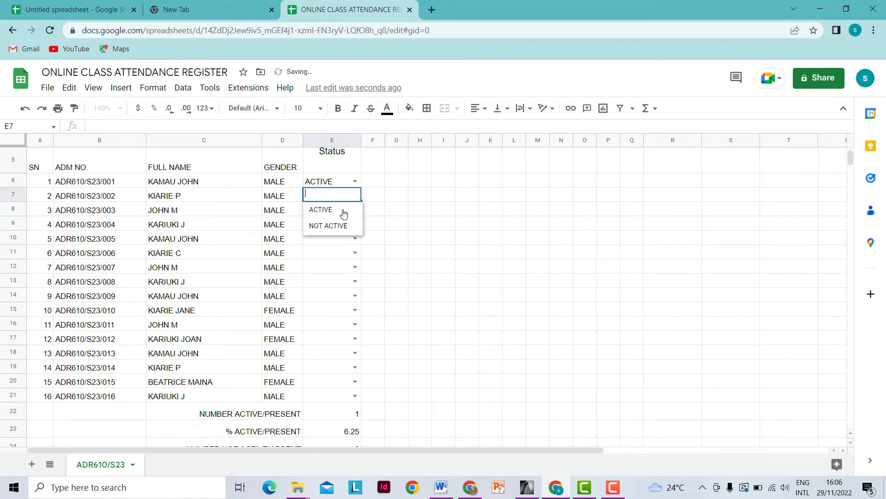
left_click(340, 211)
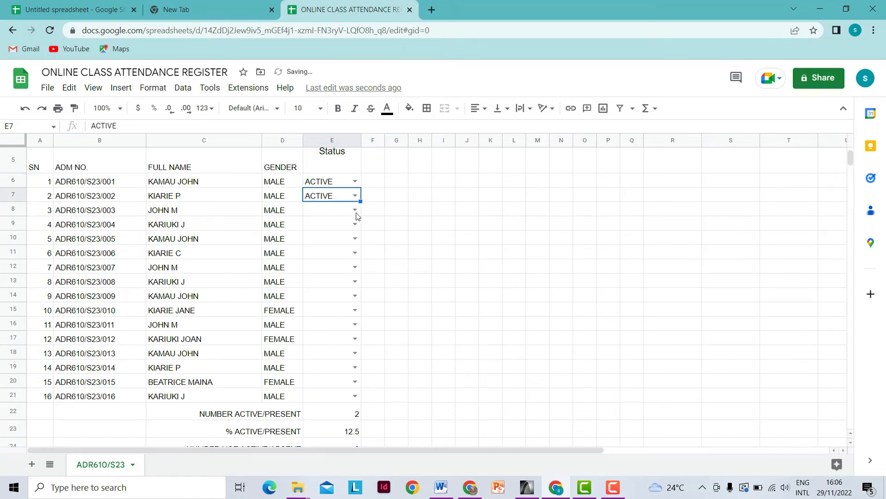
left_click(356, 211)
left_click(344, 225)
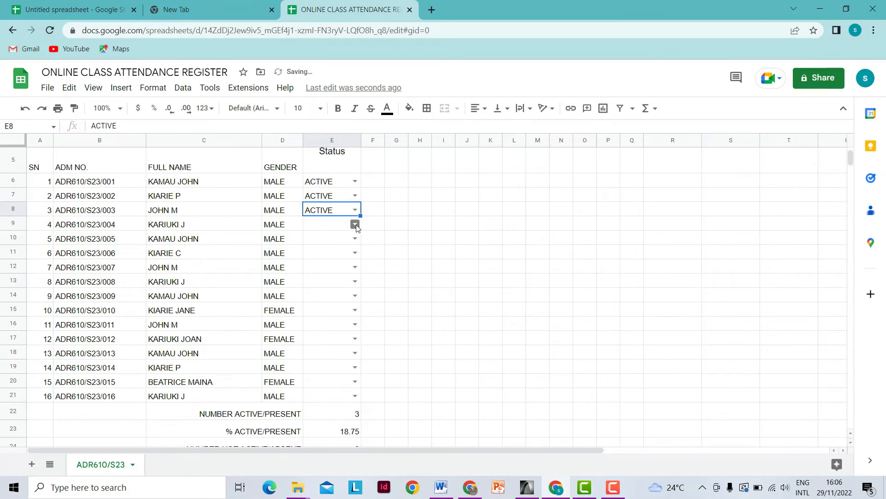
left_click(355, 225)
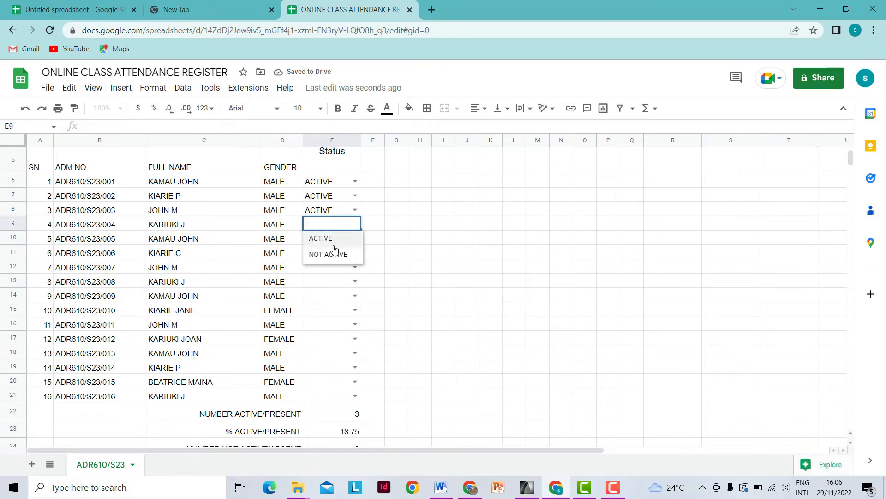
left_click(334, 254)
left_click(348, 239)
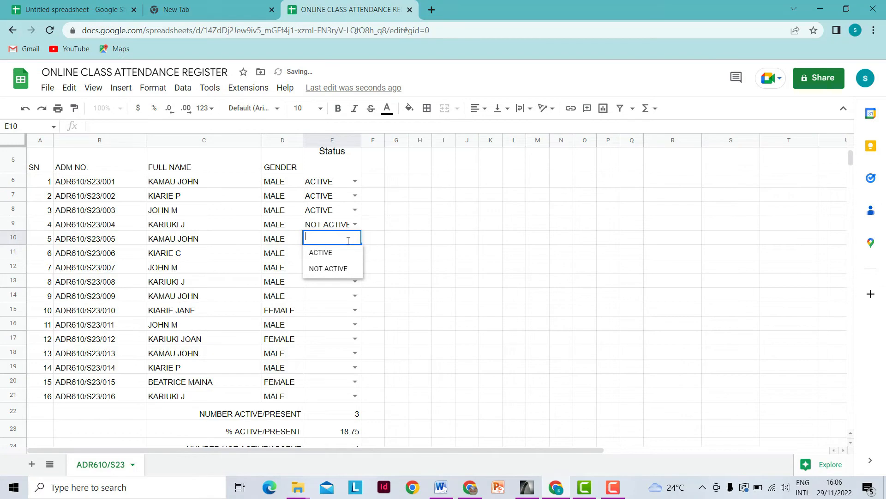
left_click(326, 256)
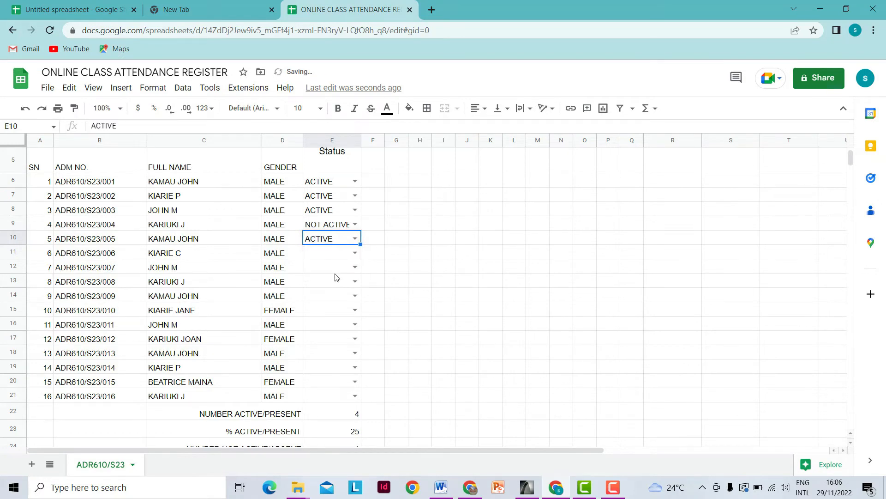
- Set statuses for E11–E21: NOT ACTIVE for E14, E17, E19 and E21, ACTIVE for the rest
scroll(334, 280, "down", 1)
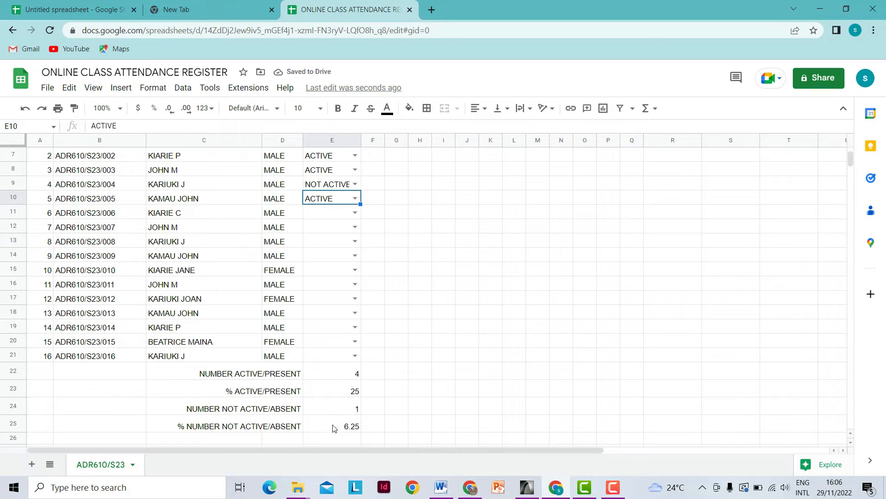
scroll(348, 418, "up", 1)
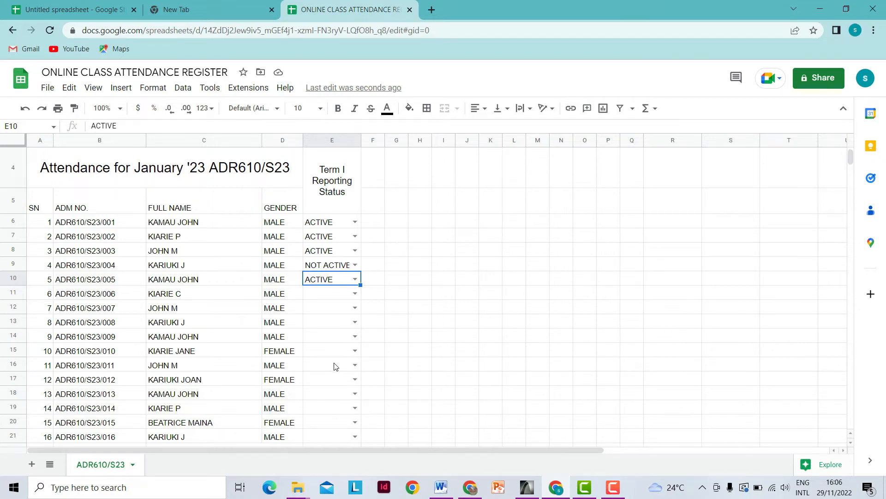
scroll(335, 364, "down", 1)
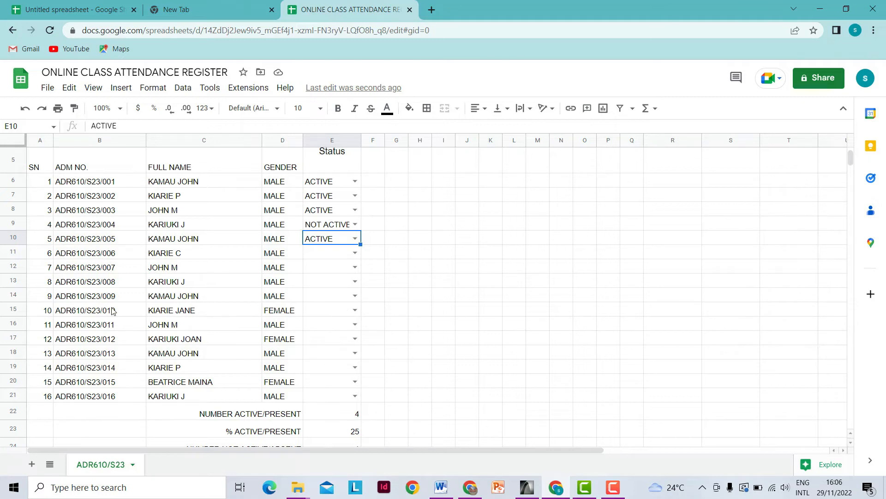
left_click(355, 310)
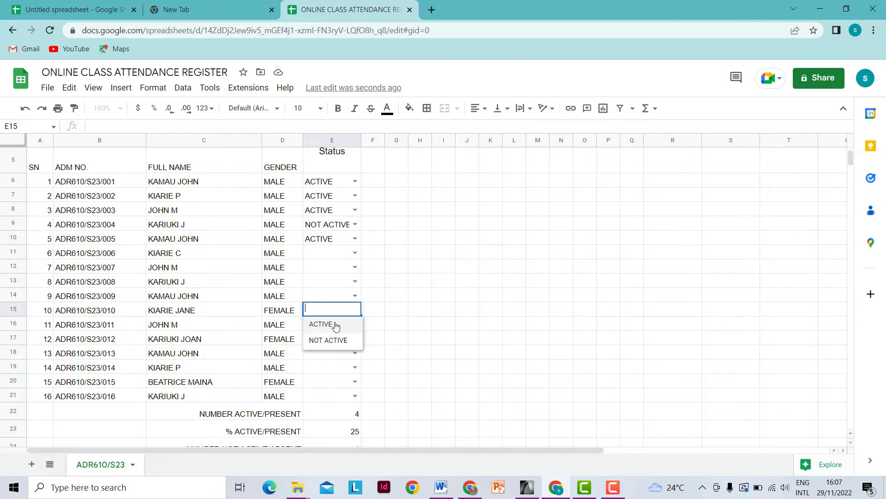
left_click(322, 325)
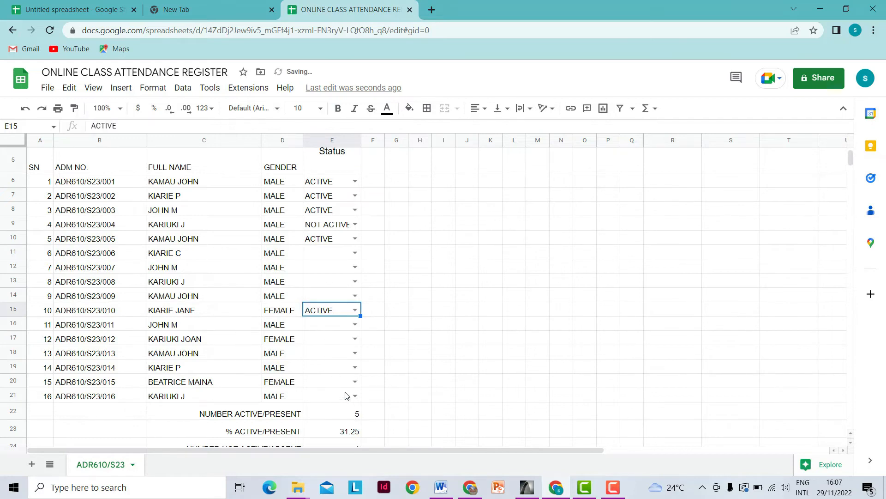
scroll(336, 360, "down", 1)
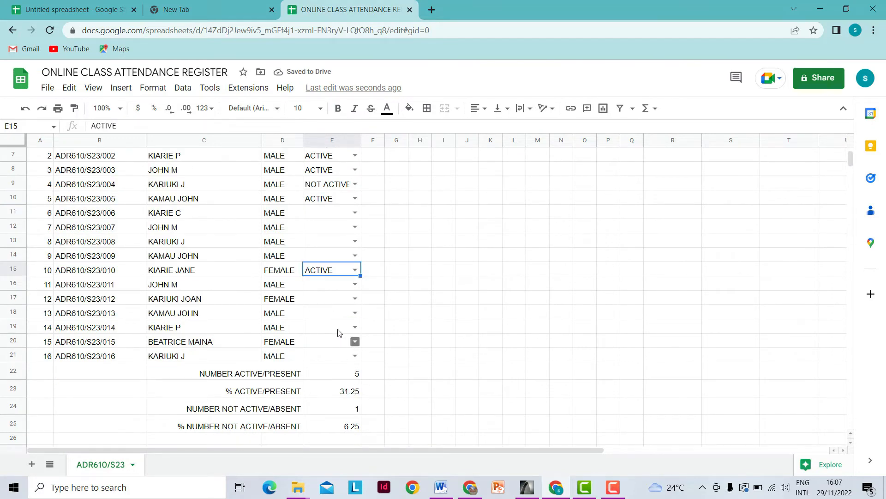
left_click(355, 256)
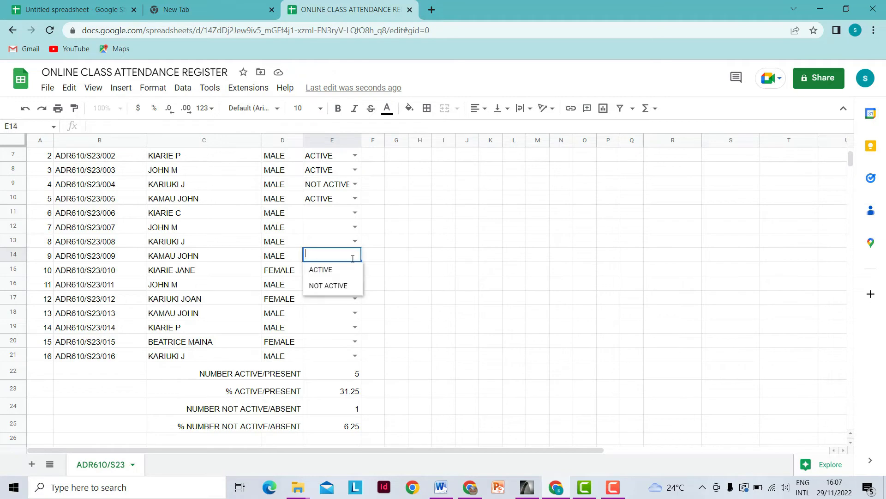
left_click(337, 284)
left_click(355, 242)
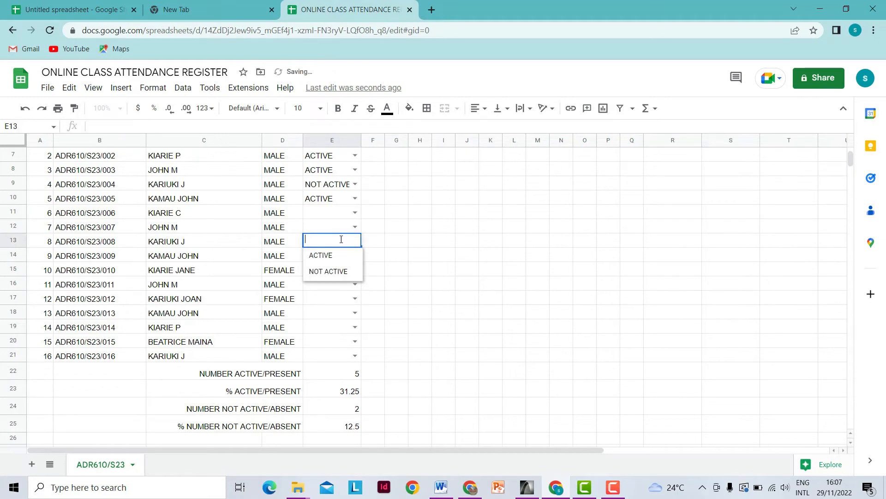
left_click(323, 253)
left_click(355, 227)
left_click(335, 240)
left_click(355, 213)
left_click(332, 231)
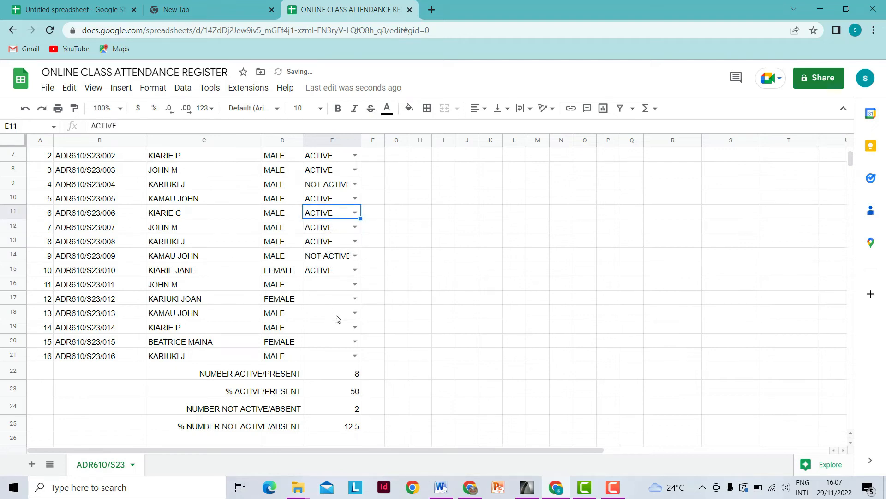
left_click(355, 299)
left_click(337, 329)
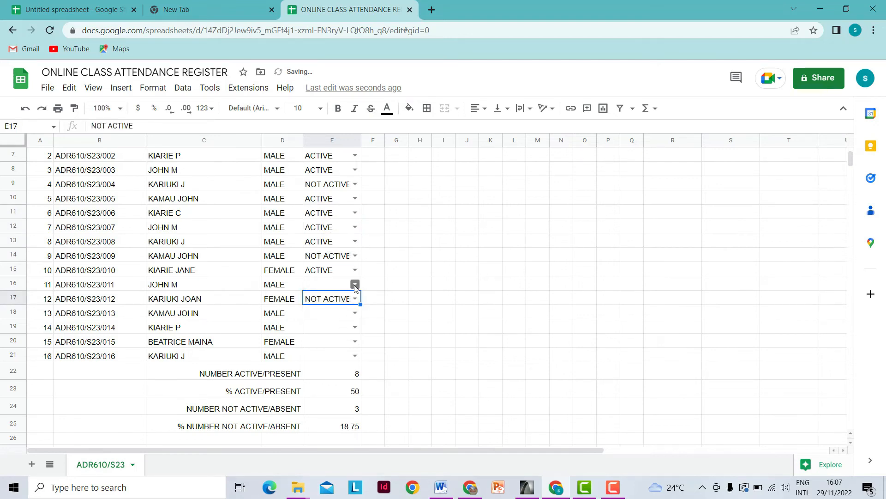
left_click(355, 284)
left_click(323, 298)
left_click(355, 327)
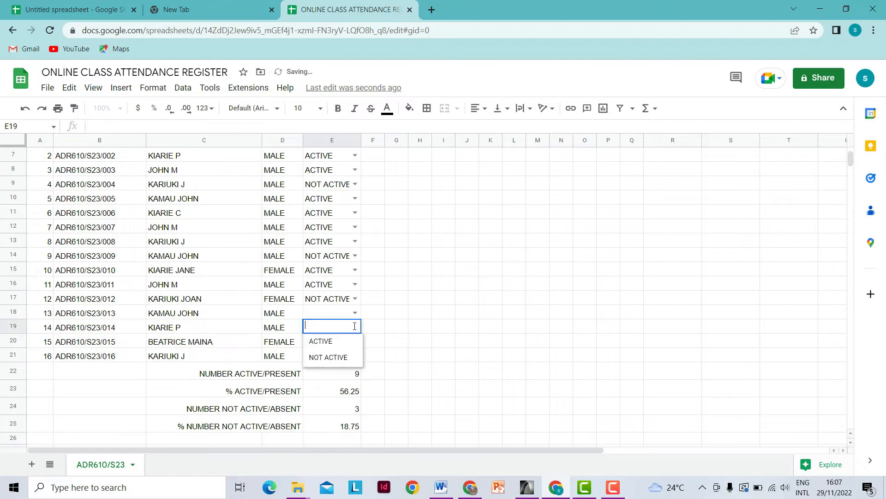
left_click(329, 358)
left_click(355, 314)
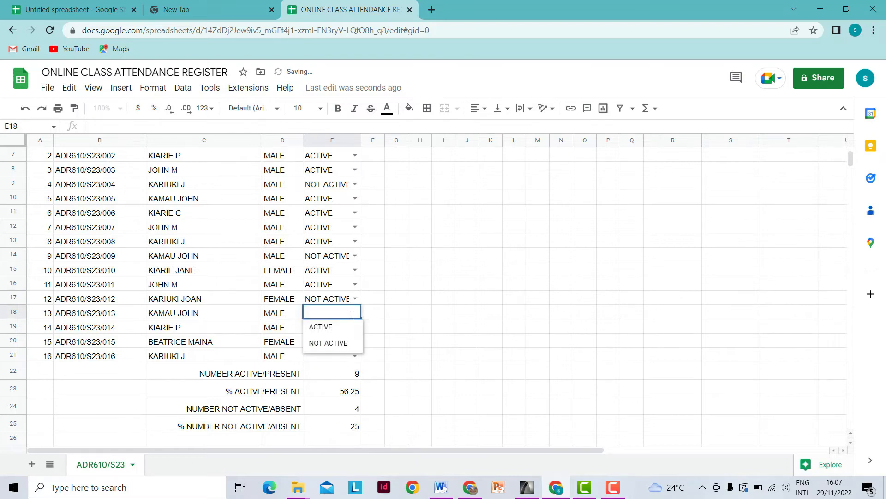
left_click(320, 328)
left_click(355, 342)
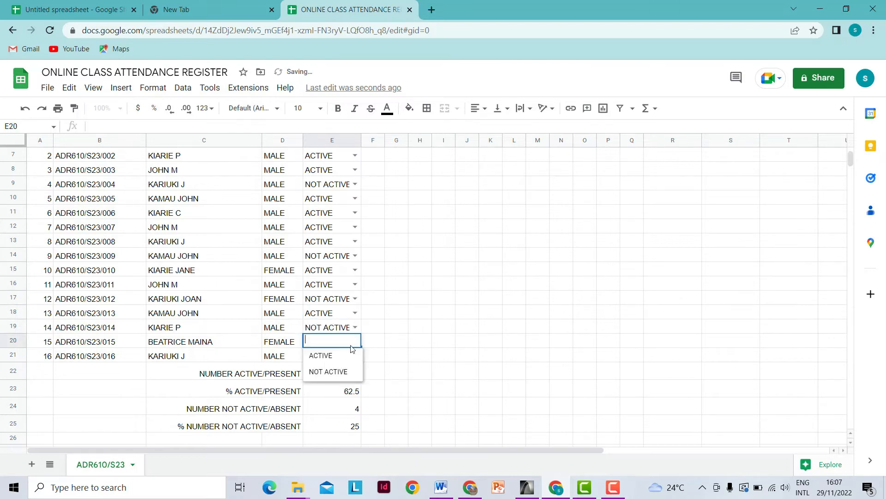
left_click(335, 357)
left_click(355, 356)
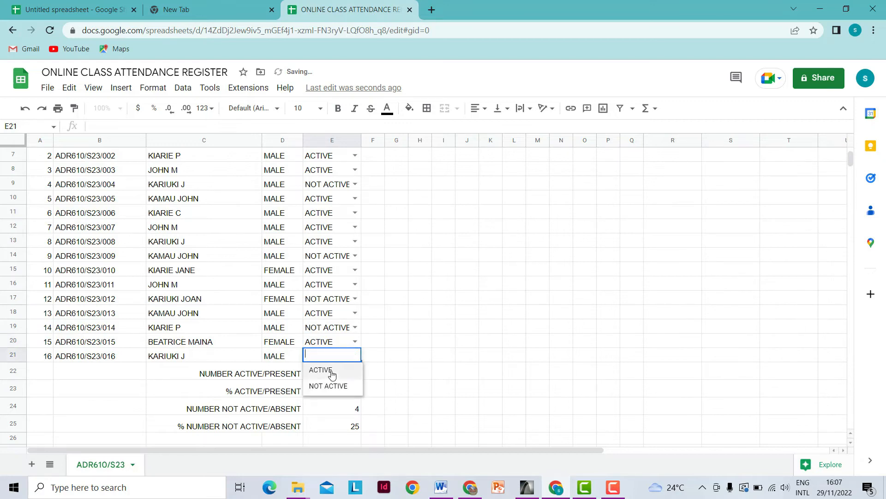
left_click(328, 386)
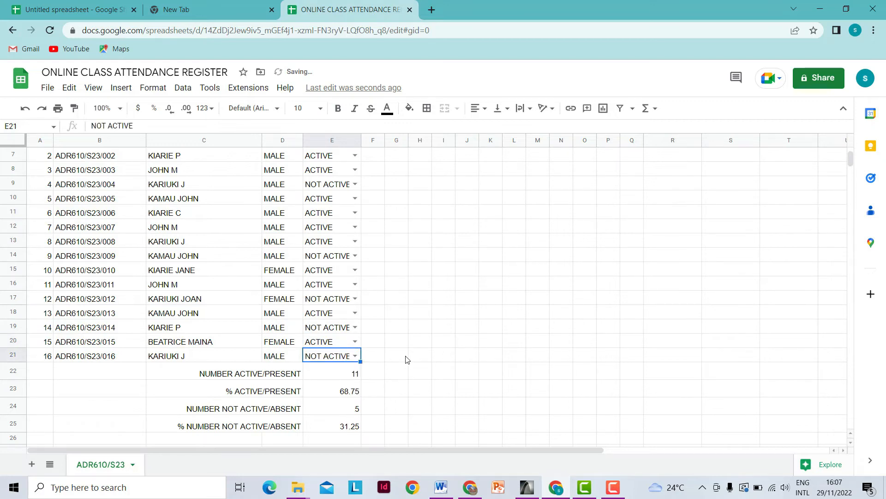
- Select the entire Status column E
scroll(317, 379, "up", 3)
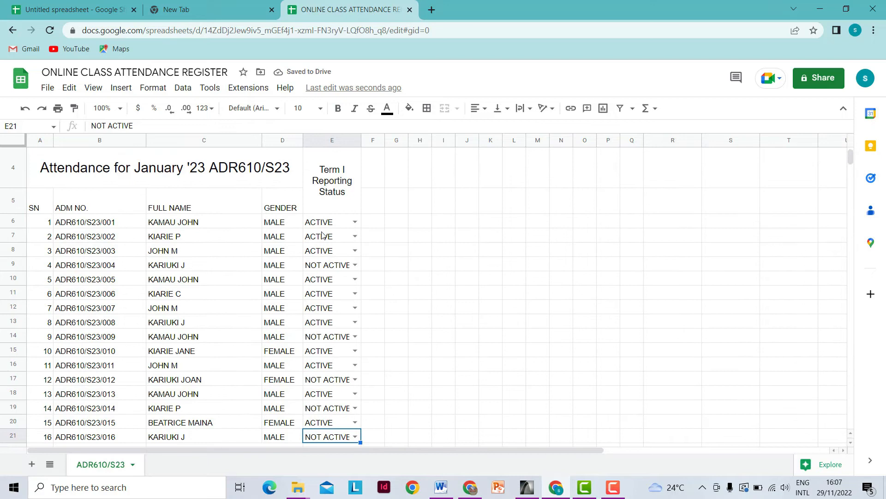
scroll(327, 276, "down", 3)
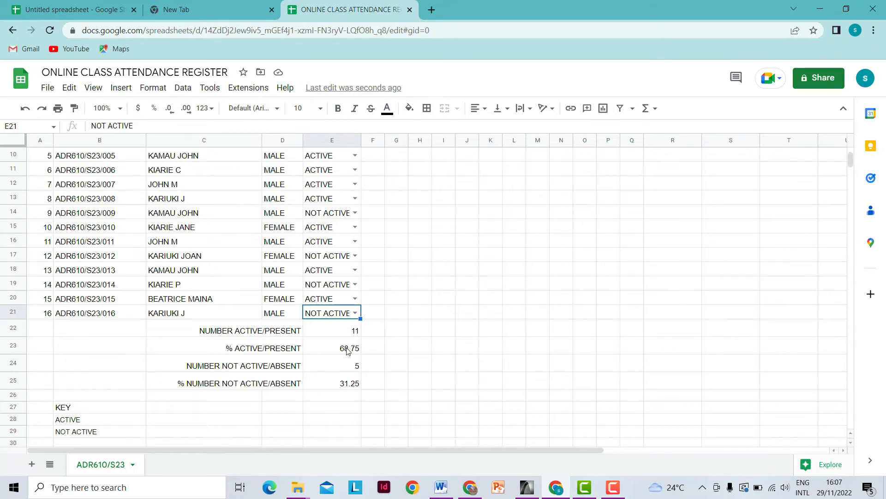
scroll(348, 350, "up", 3)
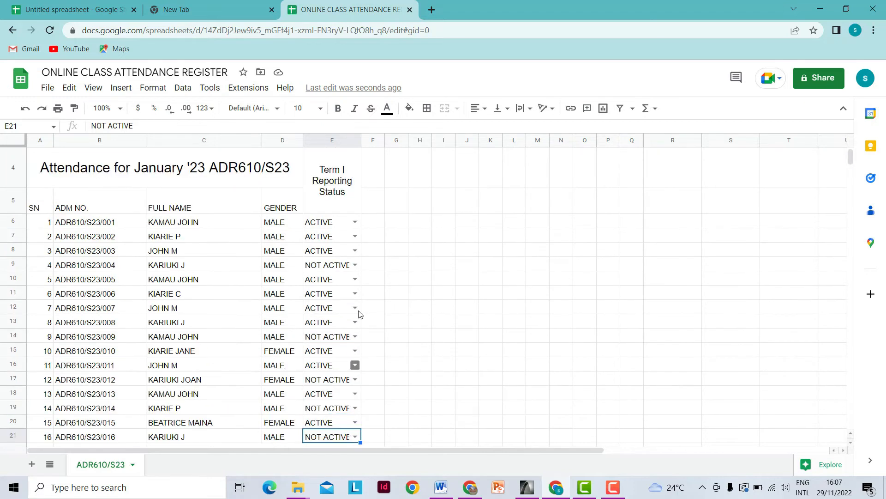
left_click(336, 136)
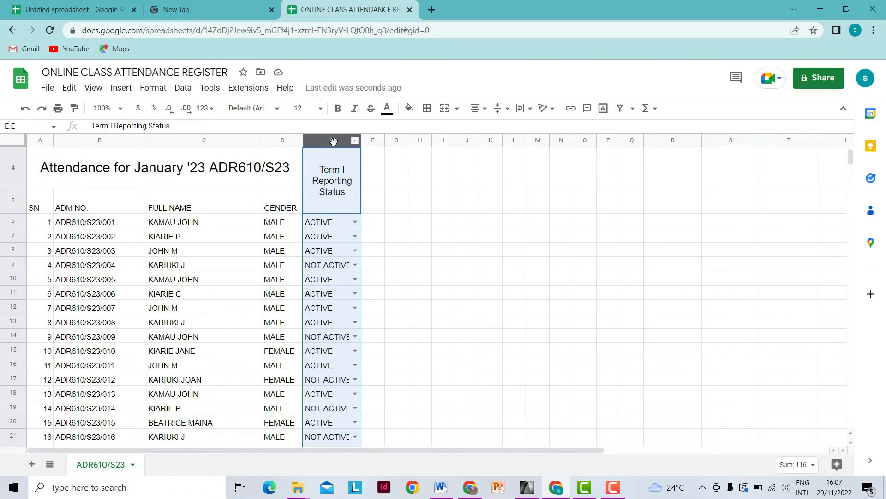
- Remove the decimals in column E so the percentages show 69 and 31
left_click(171, 110)
scroll(296, 207, "down", 2)
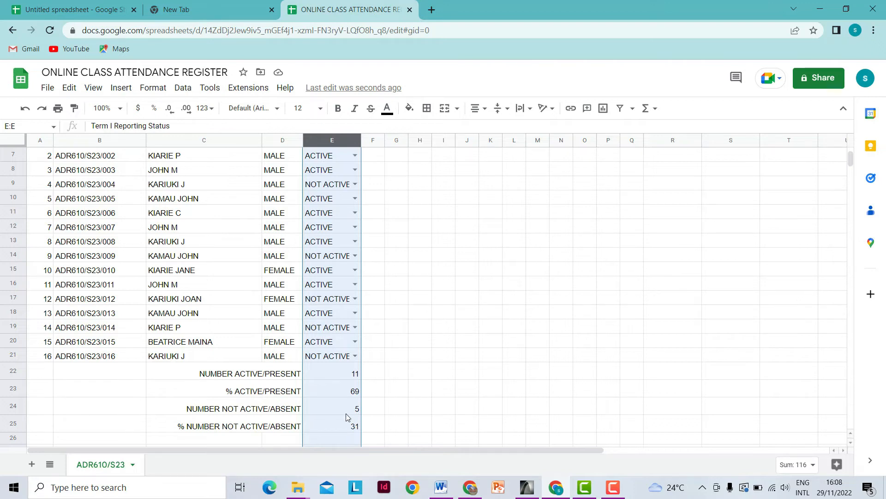
left_click(374, 428)
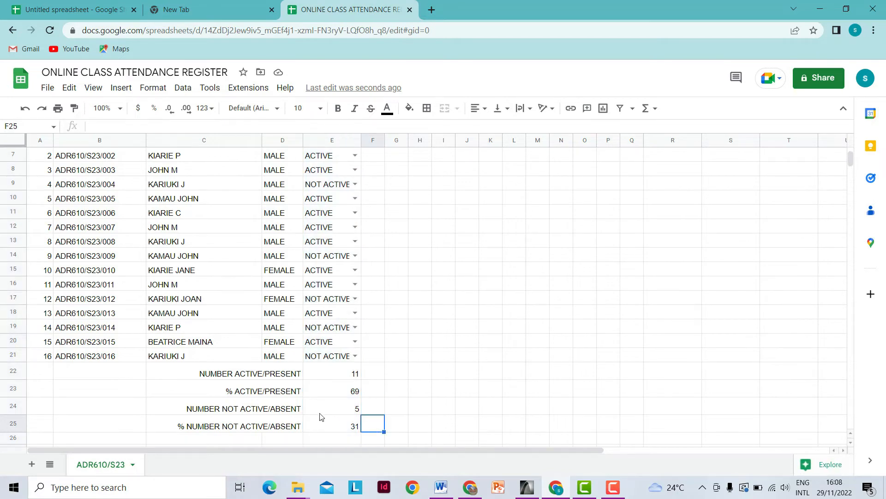
- Switch E19 and E17 to ACTIVE, giving 13 active (81%) and 3 absent (19%)
left_click(355, 327)
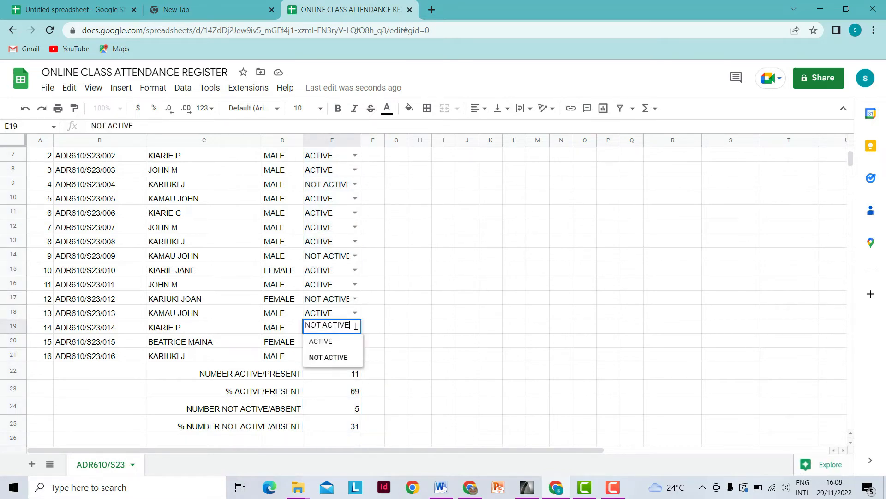
left_click(333, 346)
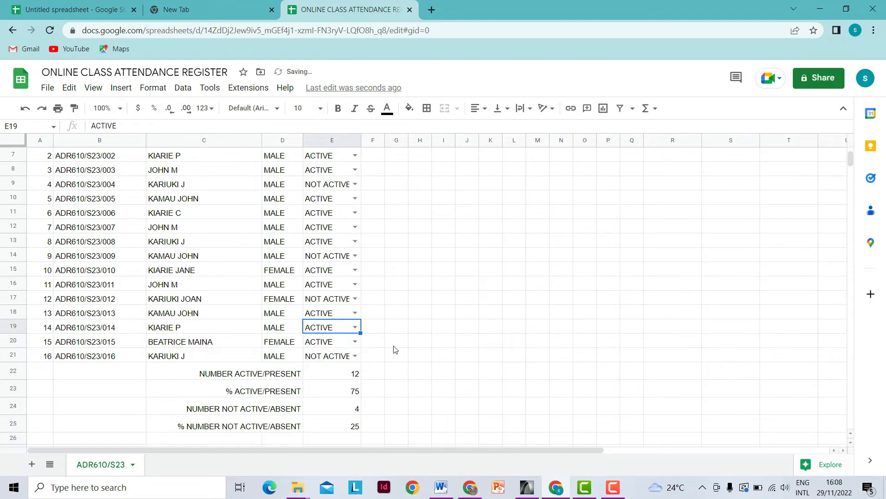
left_click(355, 299)
left_click(331, 318)
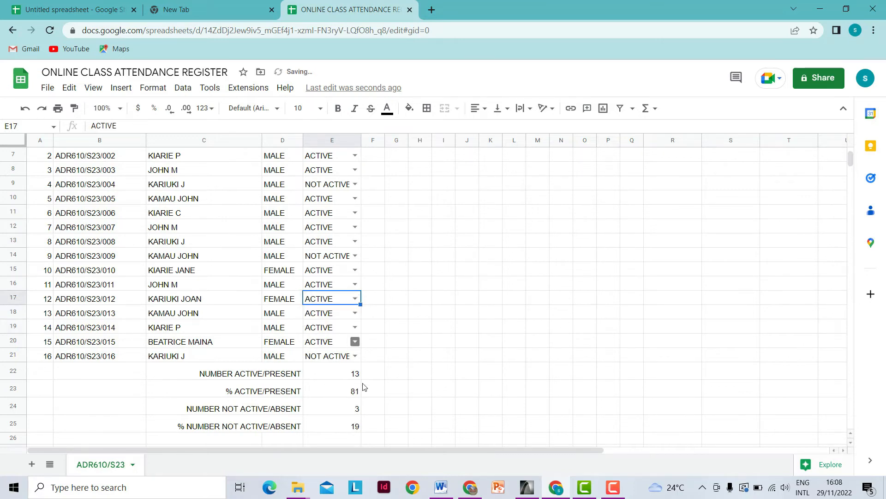
scroll(344, 266, "up", 3)
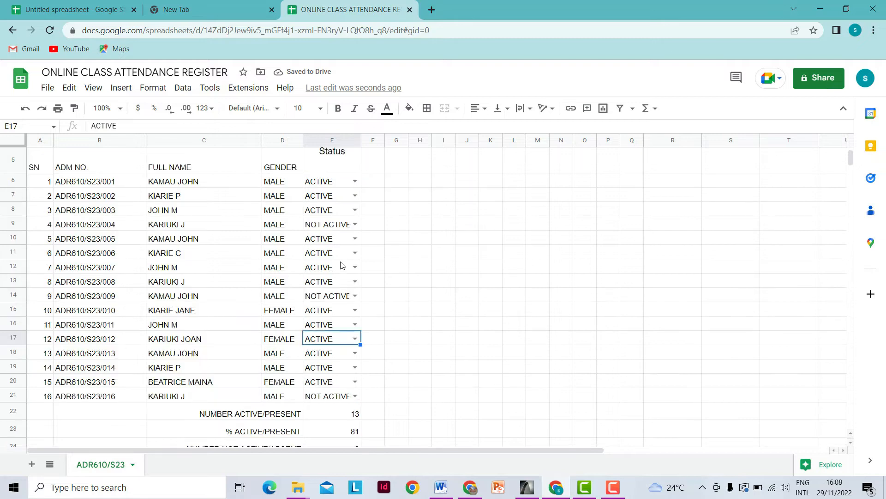
scroll(342, 240, "down", 5)
scroll(341, 249, "down", 1)
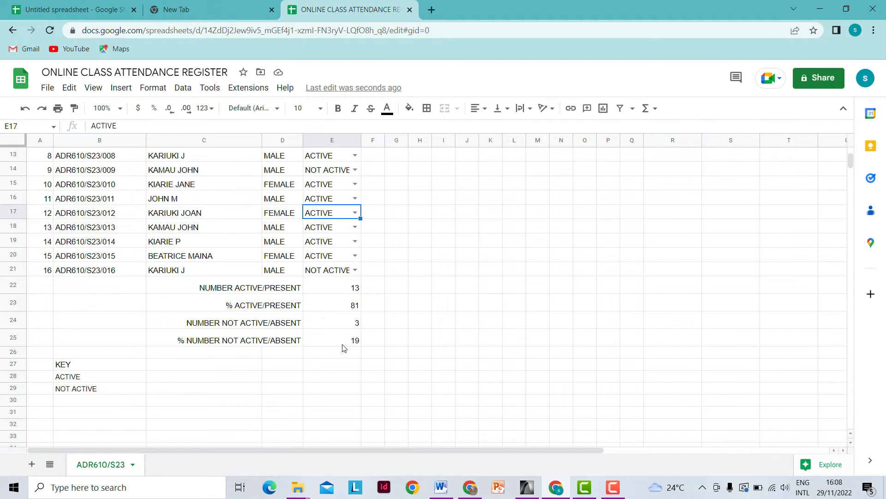
scroll(345, 350, "up", 6)
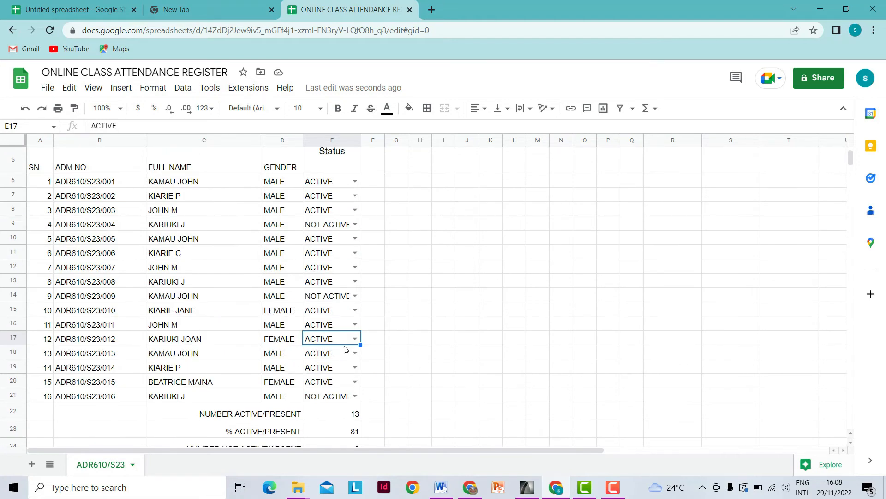
scroll(340, 319, "down", 1)
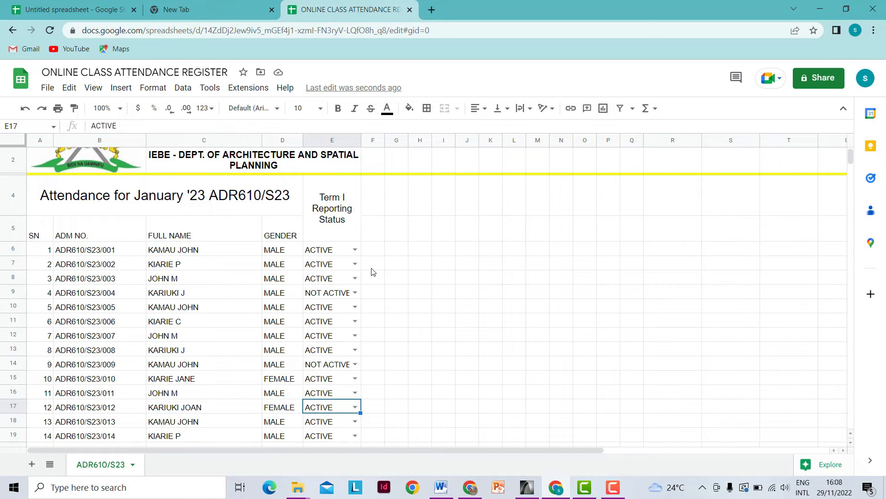
scroll(372, 273, "up", 1)
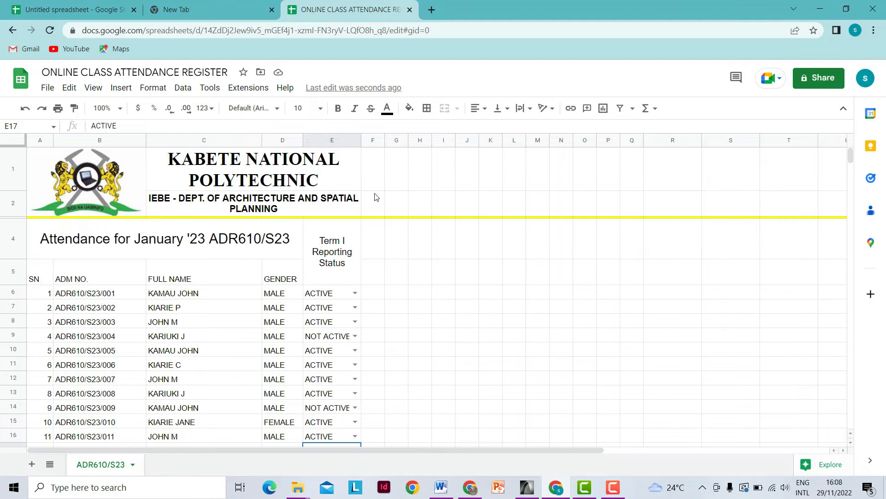
left_click_drag(374, 160, 374, 202)
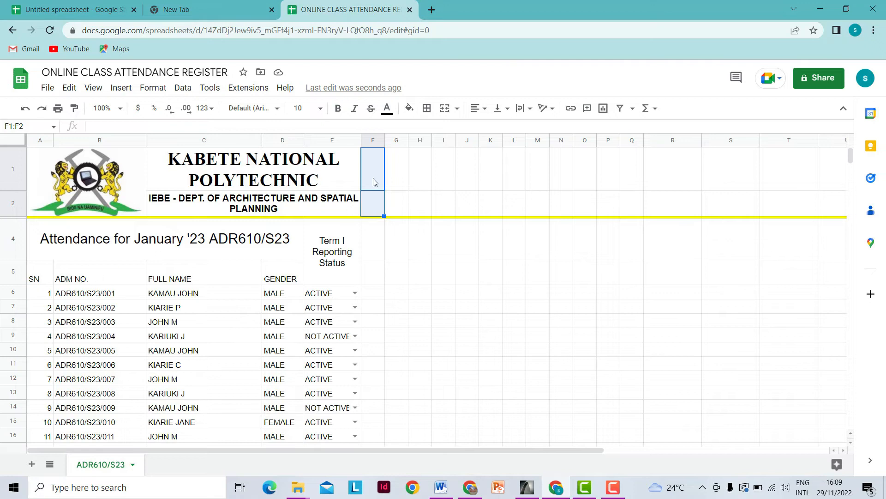
left_click(376, 277)
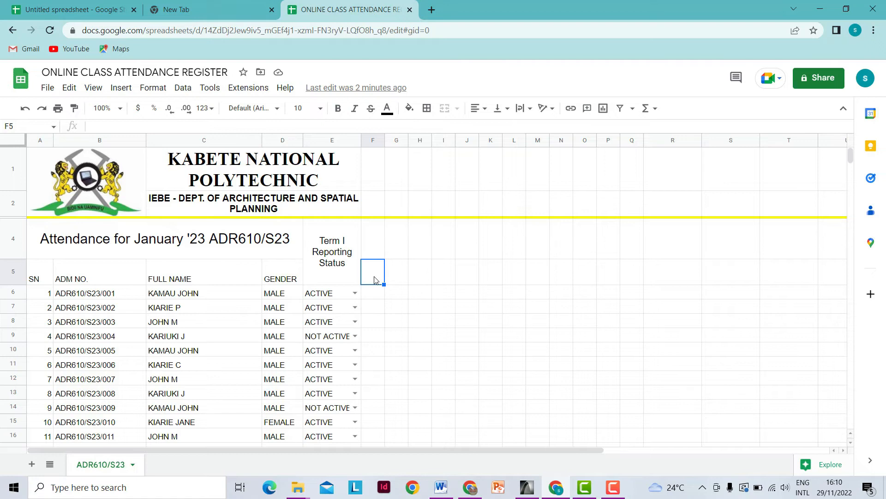
- Enter the time-slot labels 8-10, 10-12, 12-2, 2-4 and 4-6 across cells F5 to J5
type("8-")
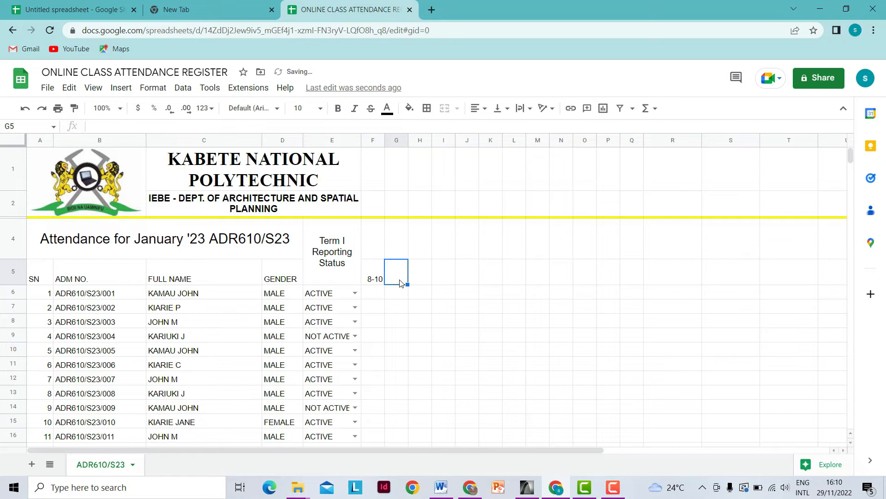
type("10")
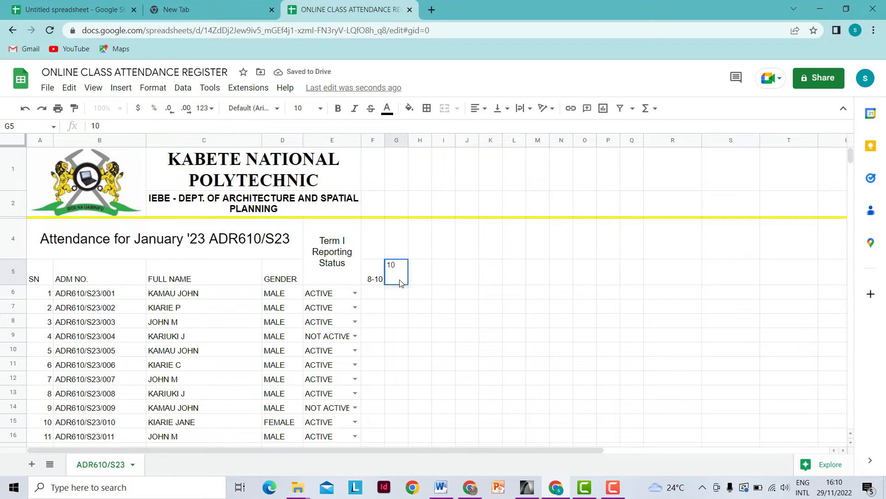
type("-12")
left_click(420, 280)
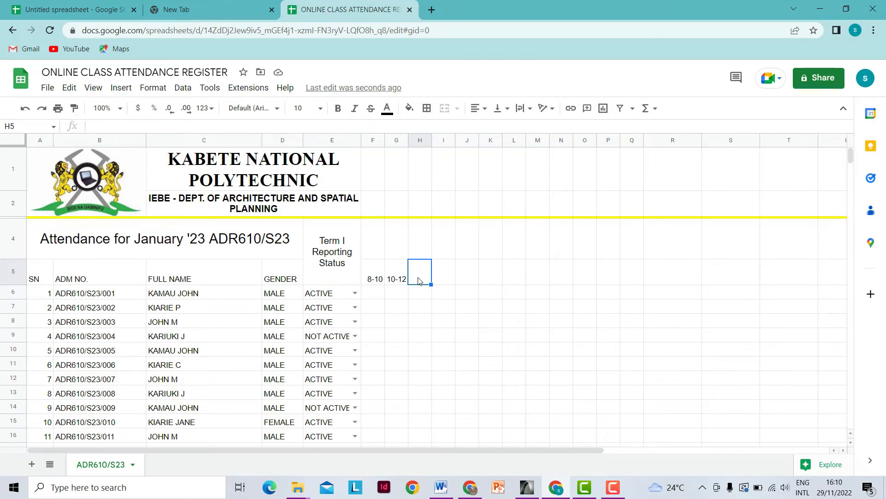
type("12-2")
left_click(442, 279)
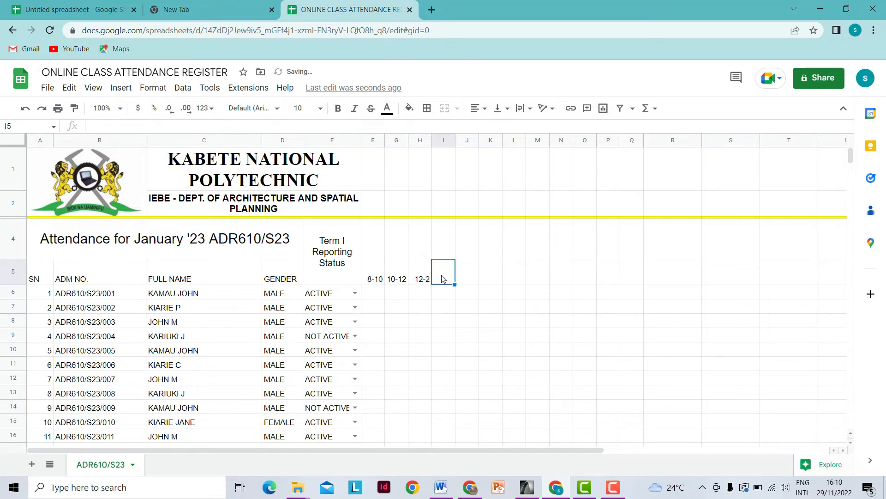
type("2-4")
left_click(470, 283)
type("4")
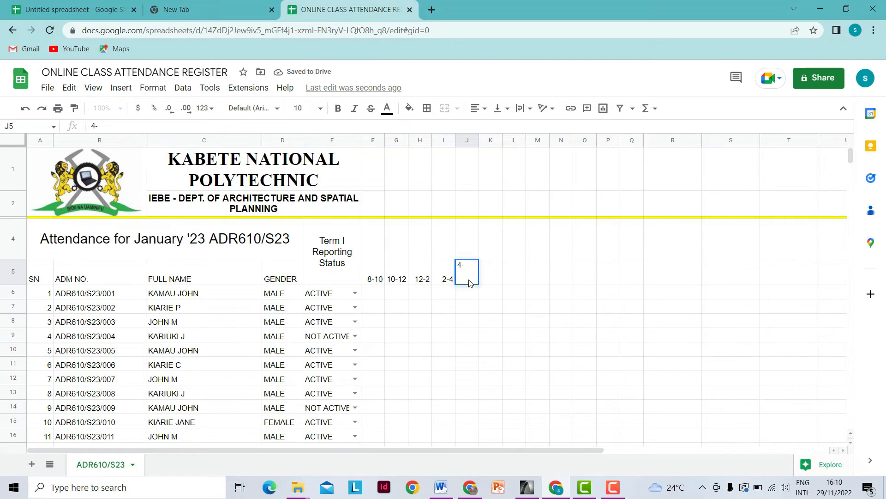
left_click(492, 292)
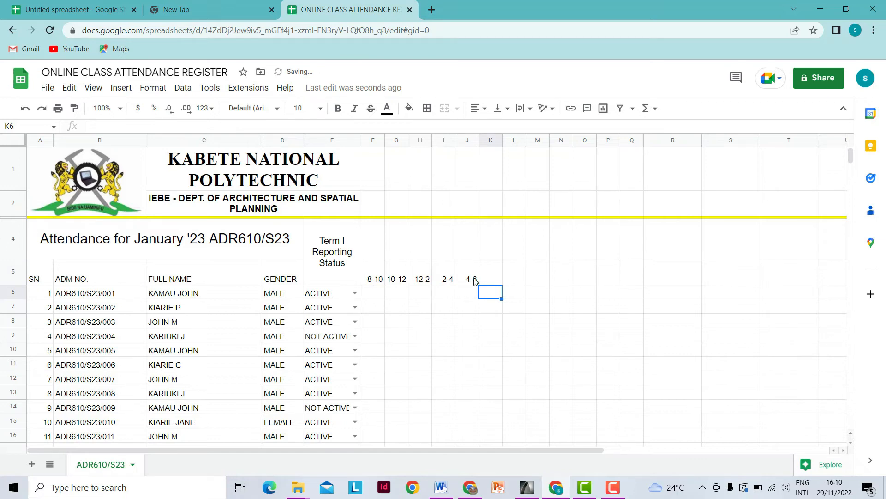
- Merge F4:J4 and enter the date 9 JANUARY 2023 in it
left_click_drag(375, 238, 473, 251)
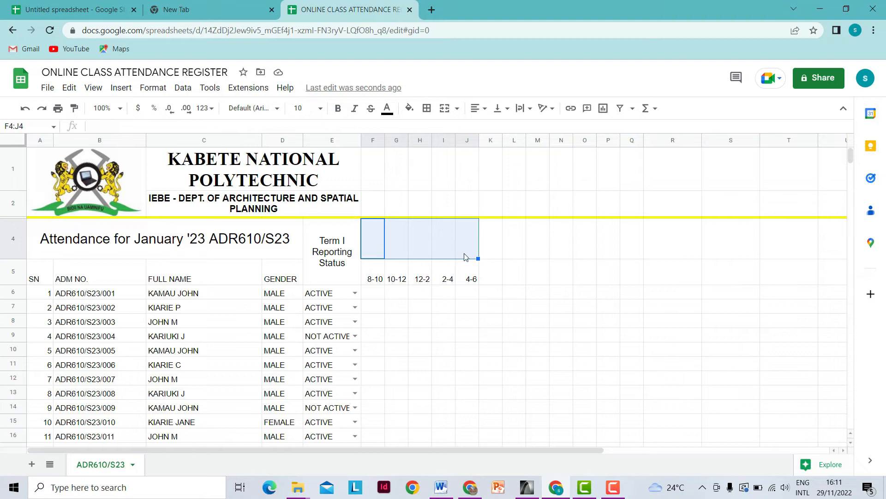
left_click(445, 108)
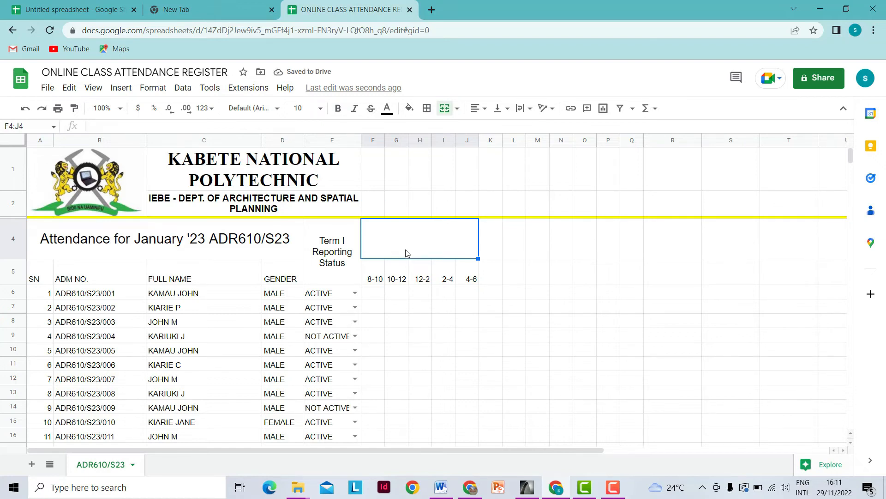
type("9")
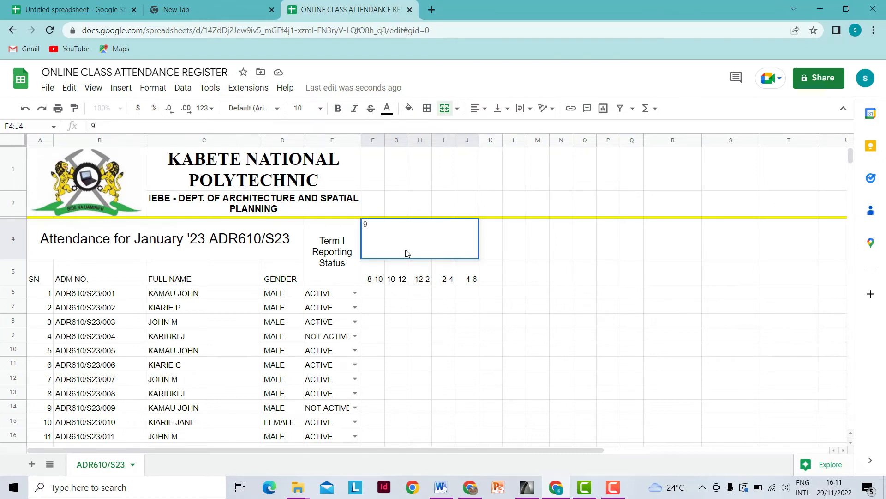
type(" JANUARY 2023")
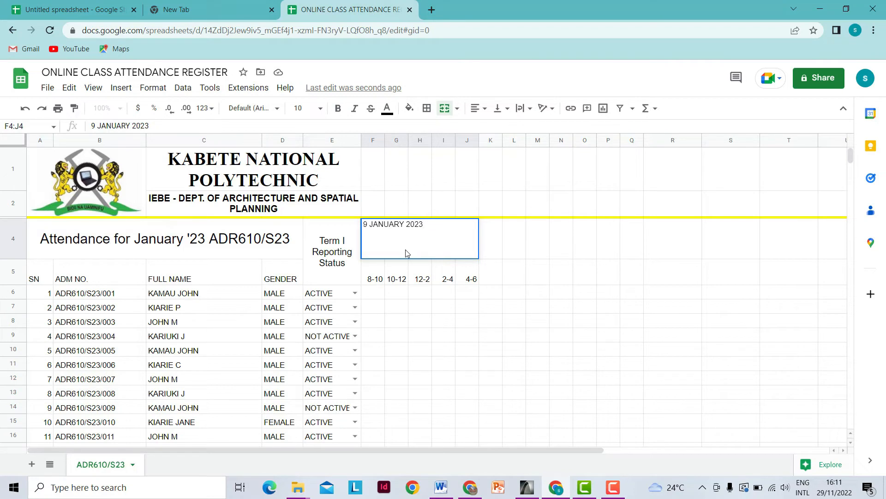
left_click(431, 335)
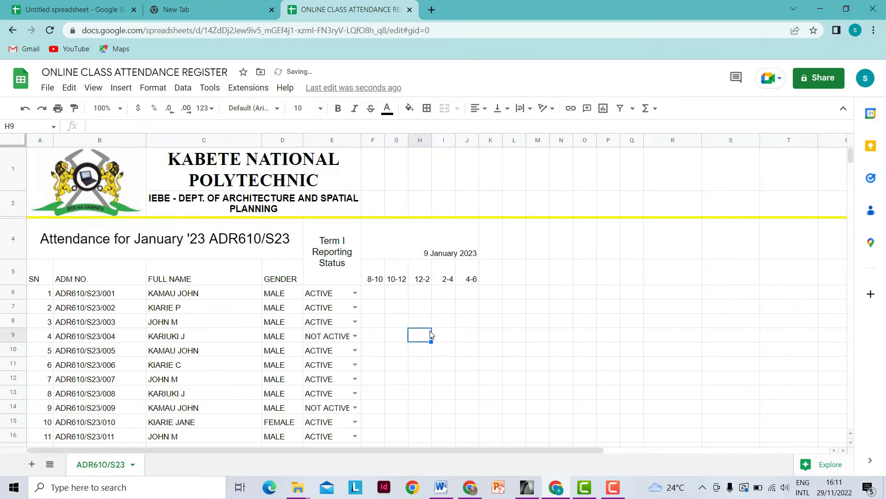
- Format the date header as bold, size 12, centred horizontally and vertically
left_click(428, 258)
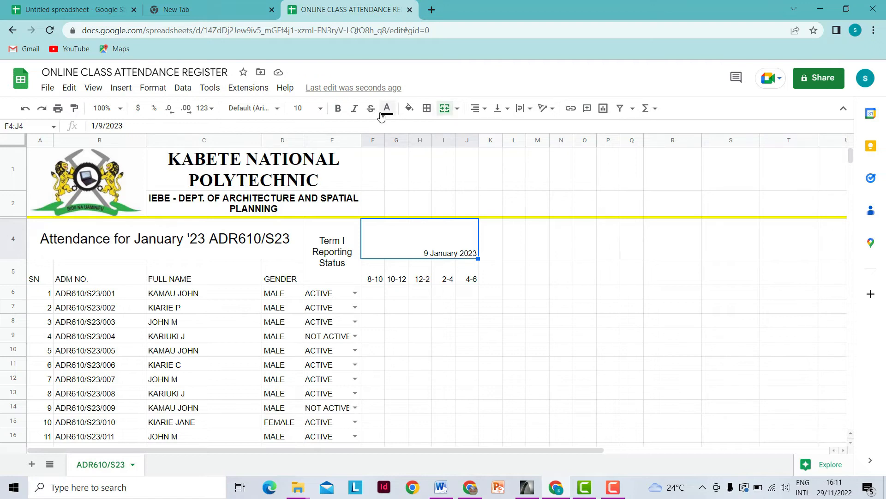
left_click(320, 109)
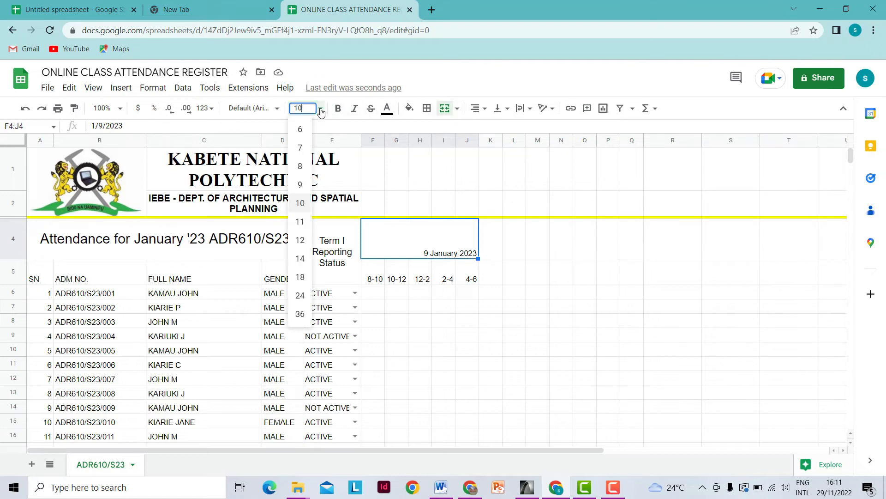
left_click(301, 241)
left_click(341, 109)
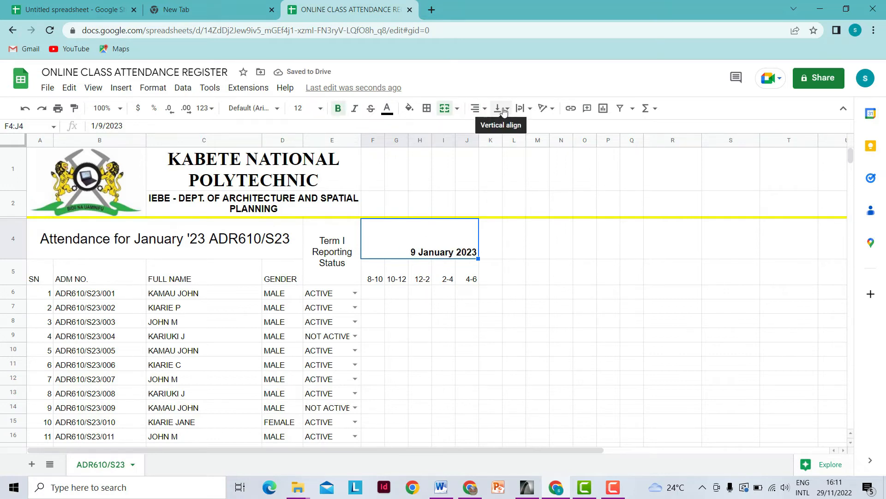
left_click(477, 108)
left_click(490, 127)
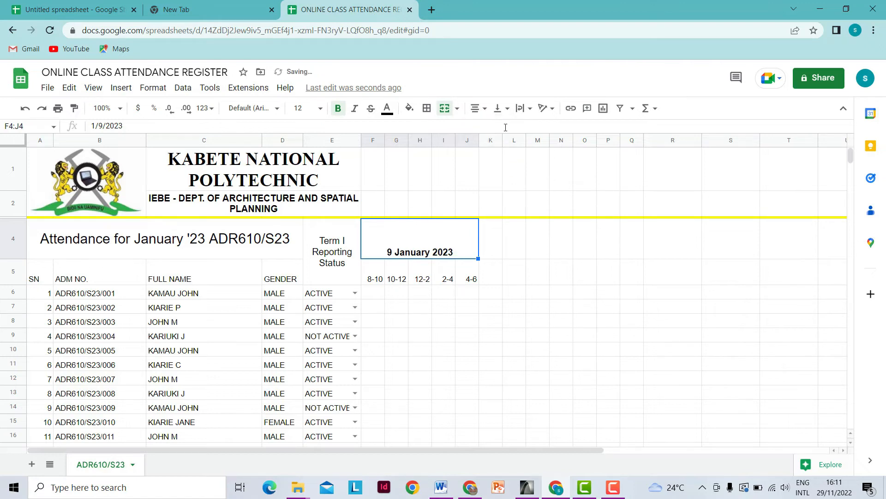
left_click(508, 109)
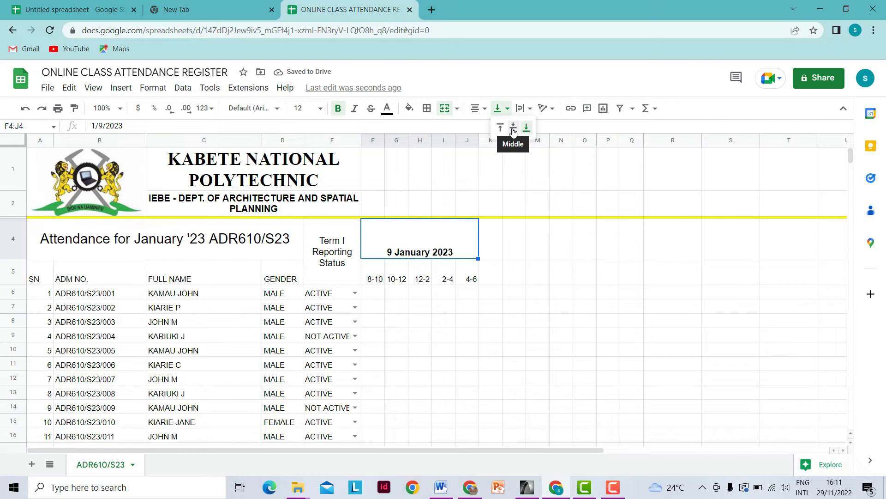
left_click(513, 128)
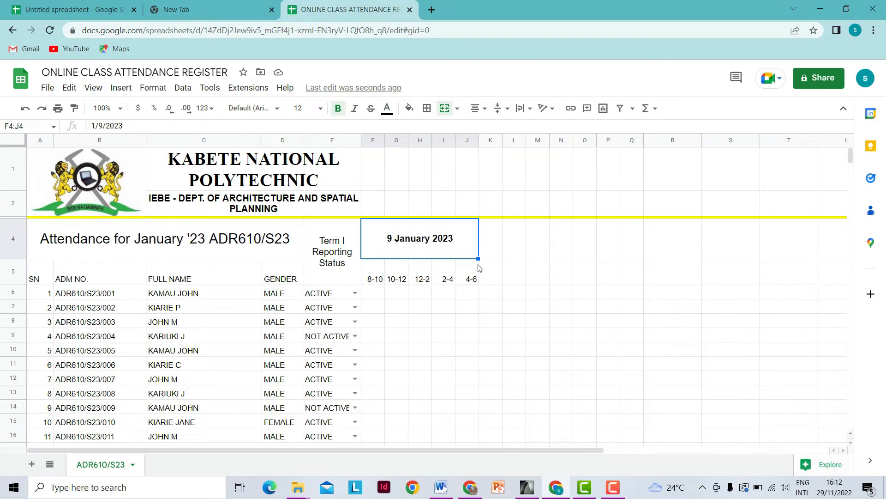
- Fill the merged date header right to add 10, 11 and 12 January 2023, then select columns R to X
left_click_drag(479, 259, 823, 252)
scroll(550, 271, "down", 5)
scroll(527, 333, "up", 5)
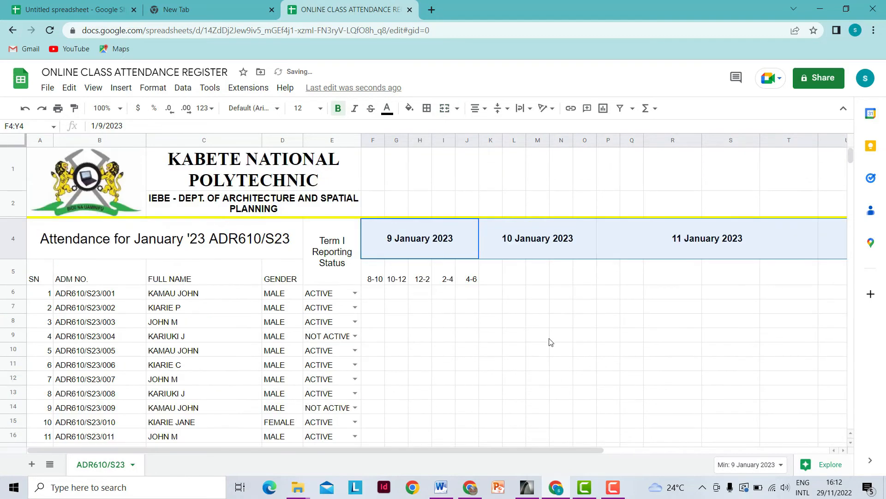
left_click_drag(506, 450, 674, 439)
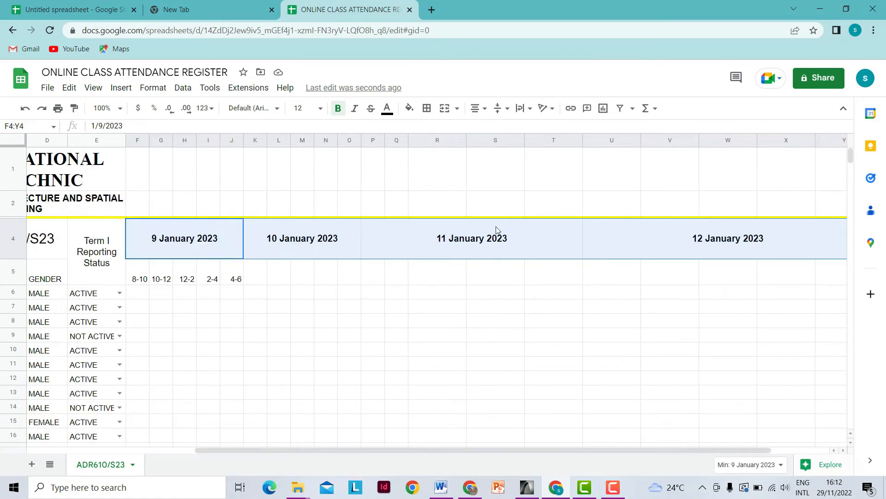
left_click_drag(421, 141, 792, 163)
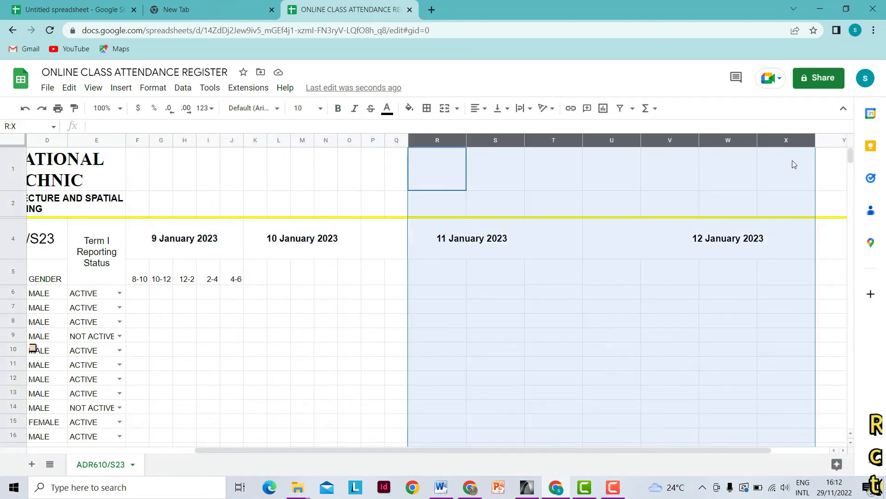
right_click(445, 163)
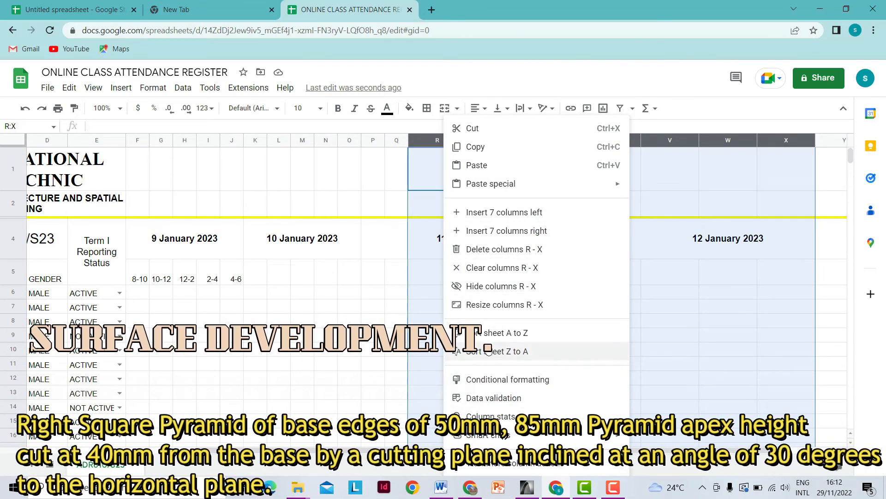
- Resize columns R to X to a width of 40 pixels
left_click(490, 305)
type("40")
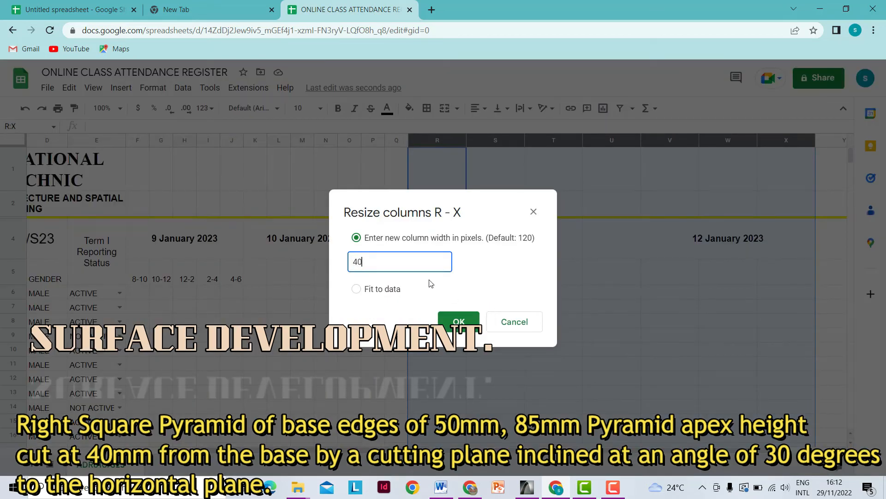
key("Return")
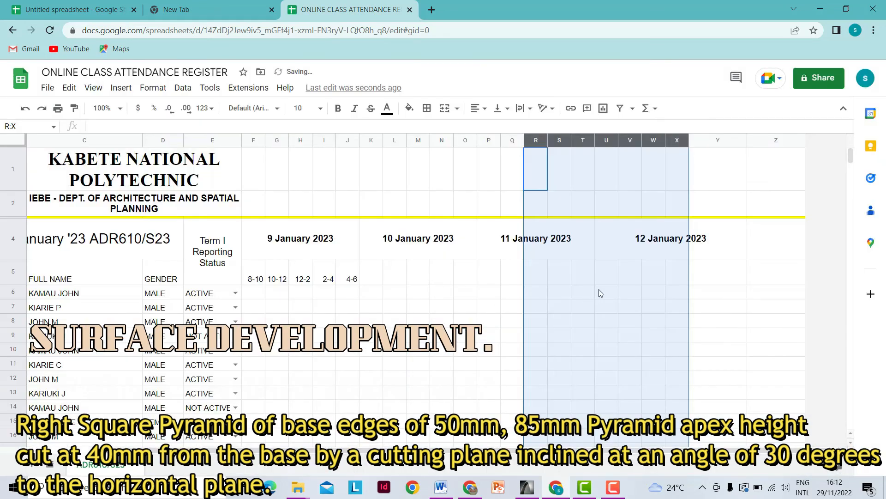
left_click(723, 296)
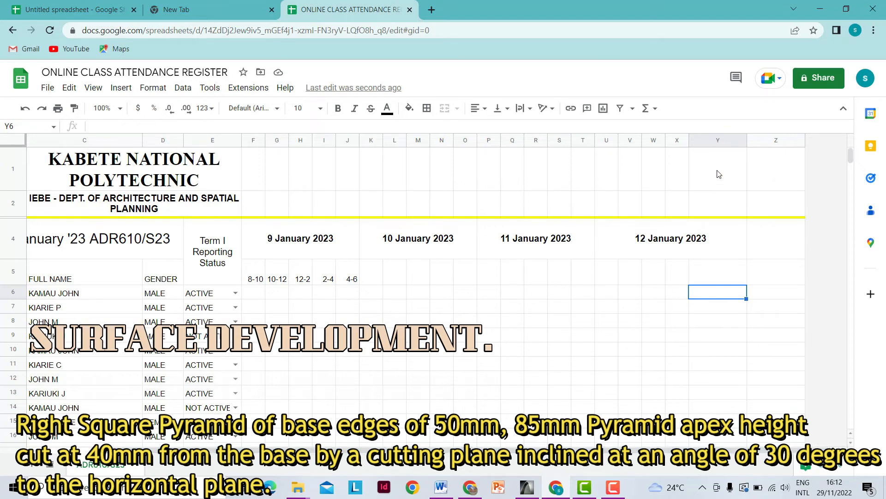
- Resize column Y to a width of 40 pixels as well
left_click(710, 141)
right_click(709, 141)
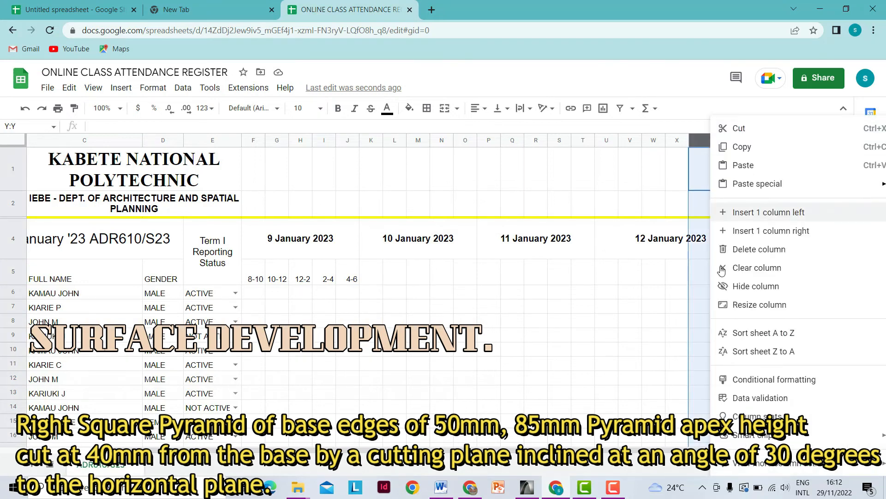
left_click(757, 305)
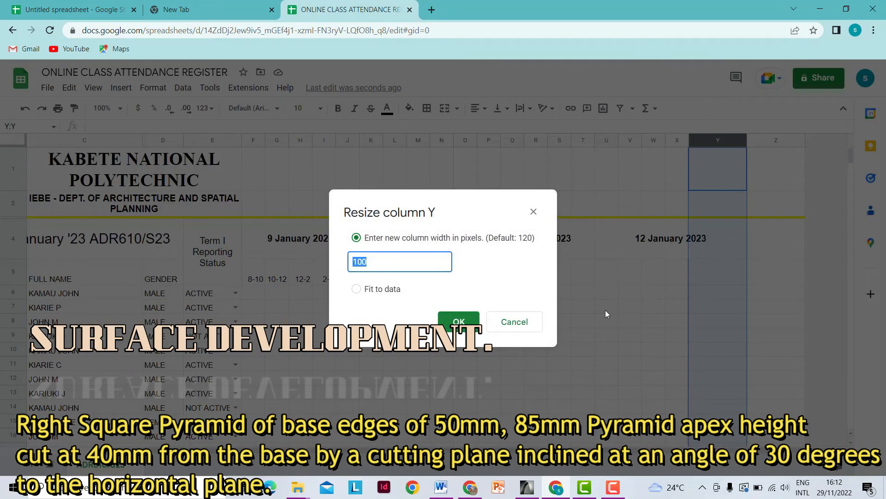
type("40")
key("Return")
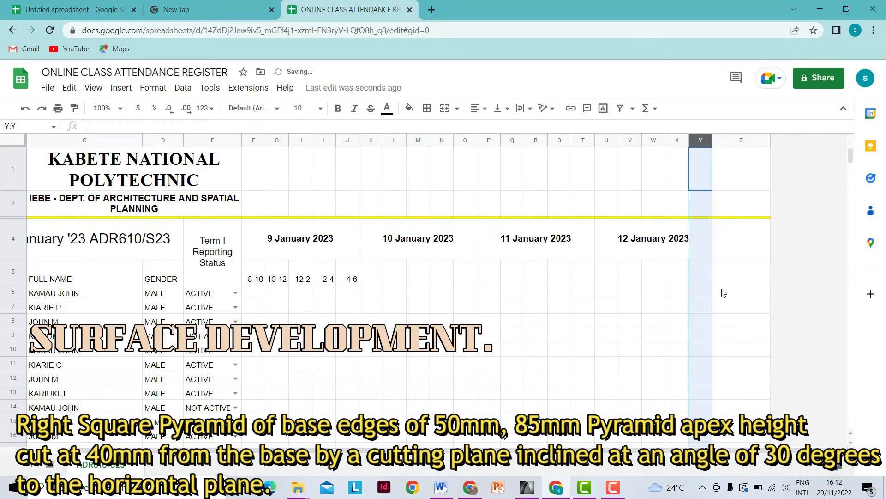
left_click(732, 281)
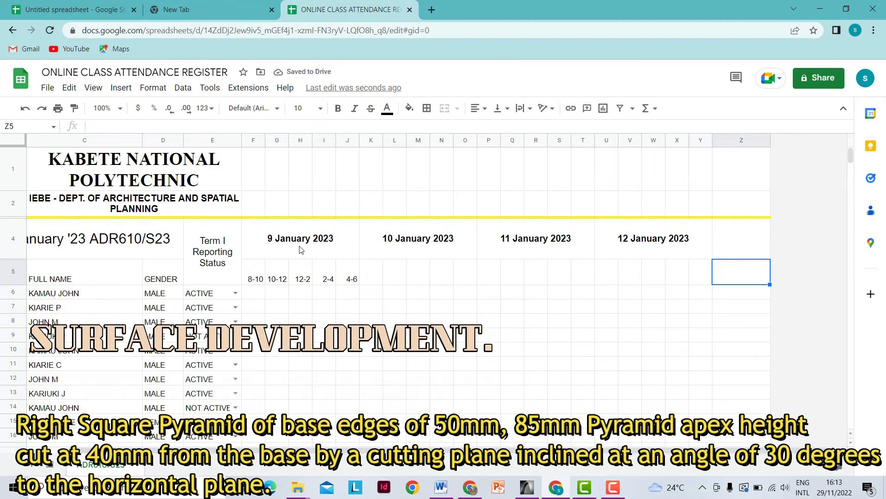
- Check the merged headers for 9, 10, 11 and 12 January
left_click(284, 255)
left_click(392, 252)
left_click(493, 253)
left_click(653, 253)
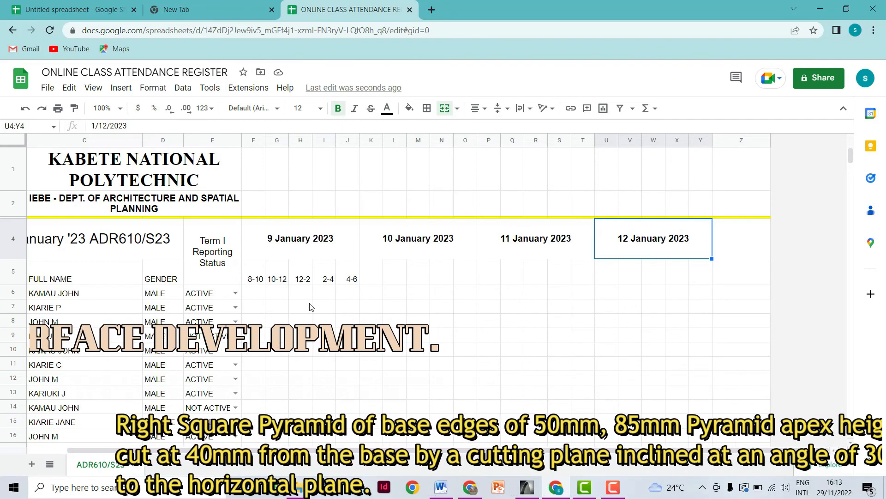
- Copy the 8-10 to 4-6 slot labels from F5 across to column Y
left_click_drag(253, 279, 353, 280)
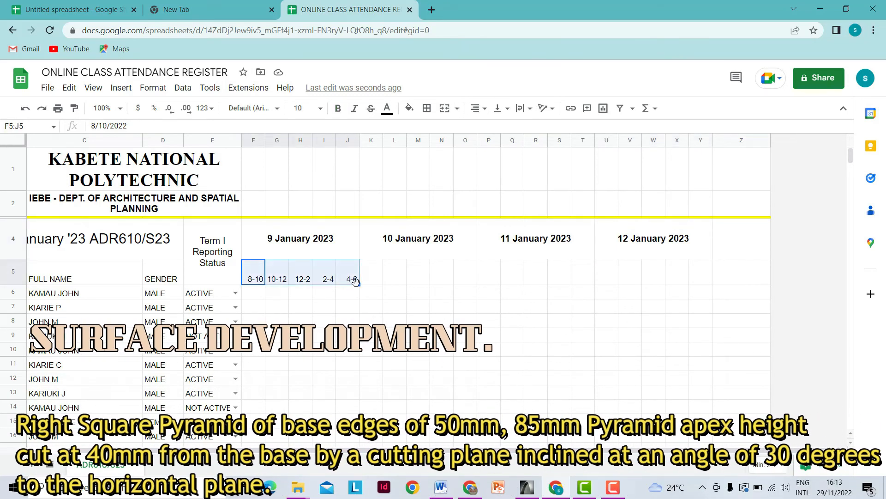
left_click_drag(365, 284, 699, 271)
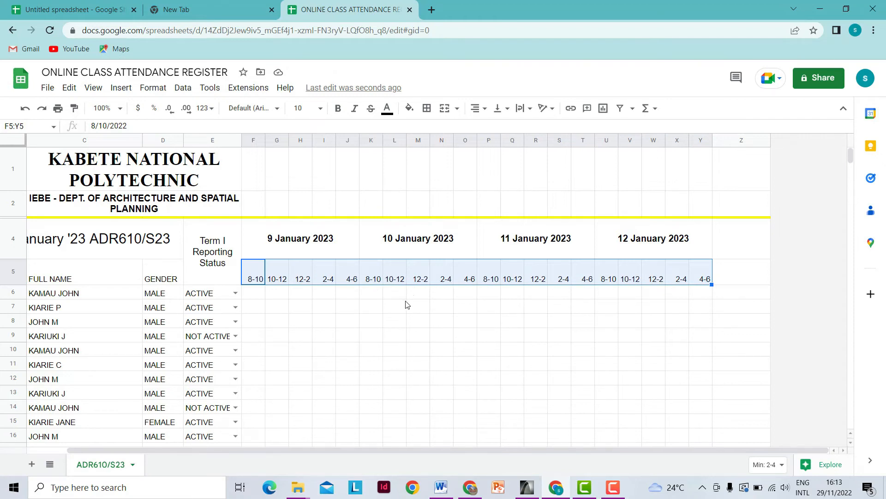
left_click(393, 309)
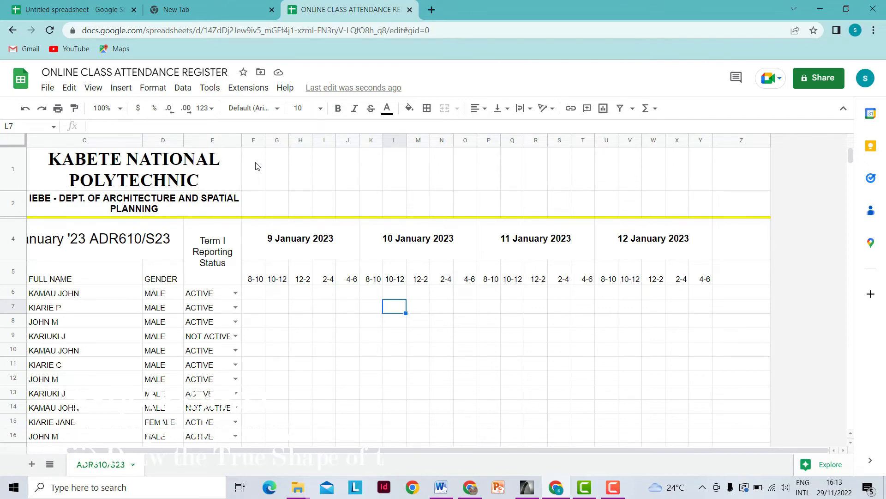
- Merge F1:F2 and copy that two-row merge across to column Y
left_click_drag(258, 167, 259, 203)
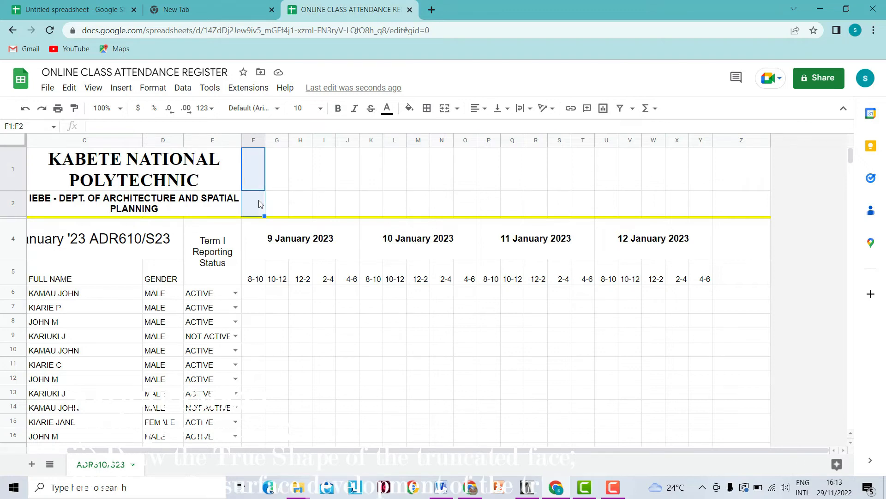
left_click(445, 108)
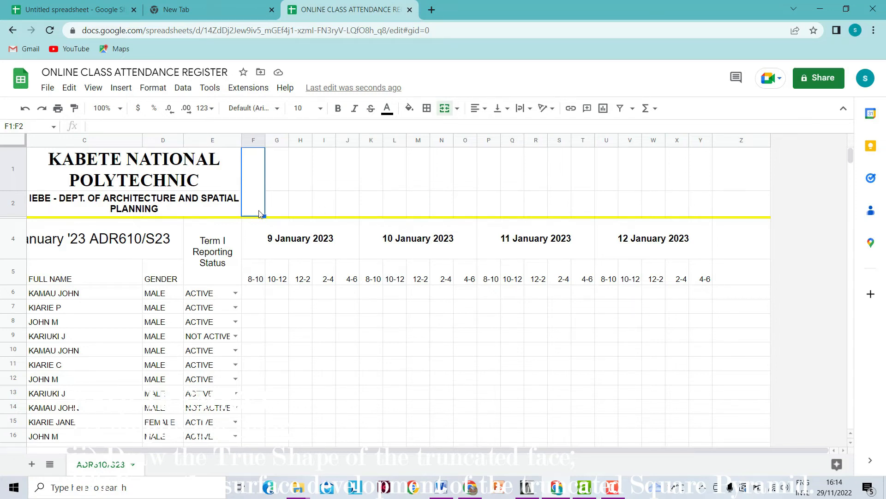
mouse_move(264, 215)
left_mouse_down()
mouse_move(460, 202)
mouse_move(702, 210)
left_mouse_up()
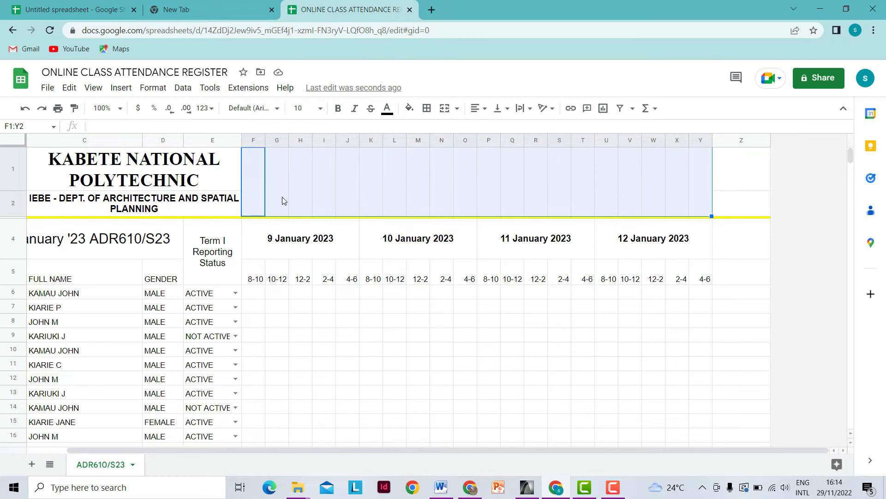
- Enter the header 'MATHS - ' followed by the lecturer's name in F1:F2
left_click(258, 201)
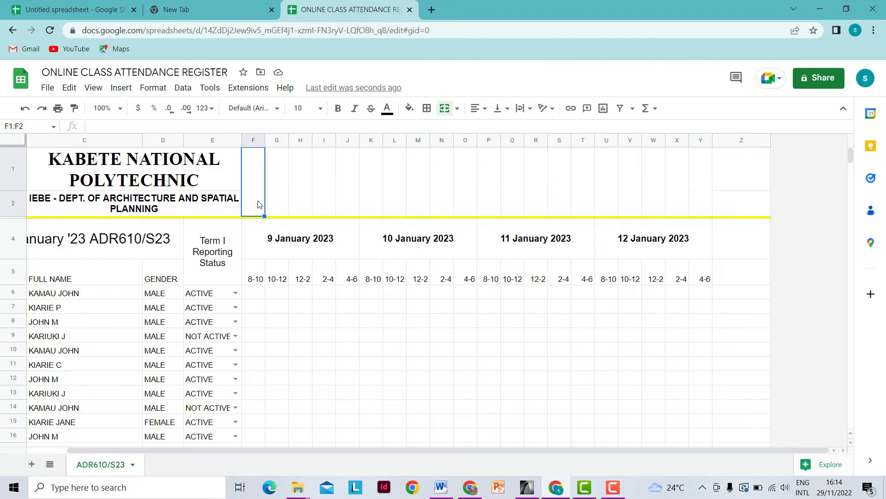
type("MAI")
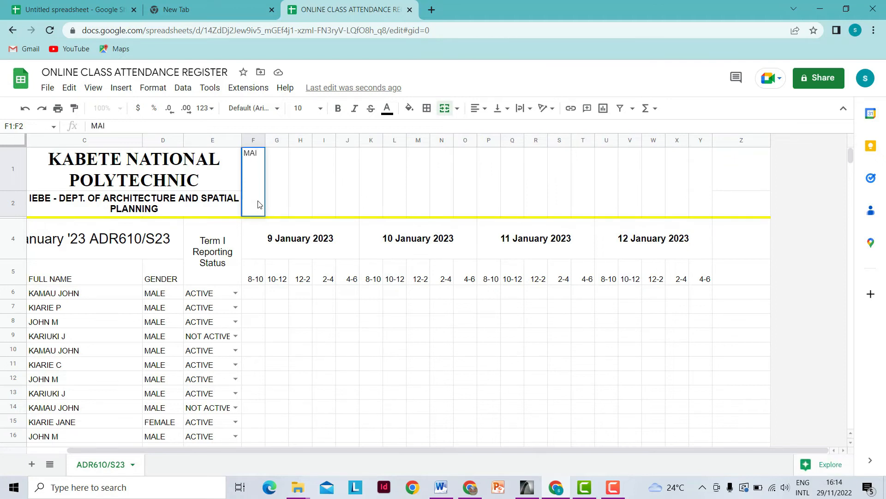
key("BackSpace")
key("BackSpace")
type("MATHA")
key("BackSpace")
type("S -")
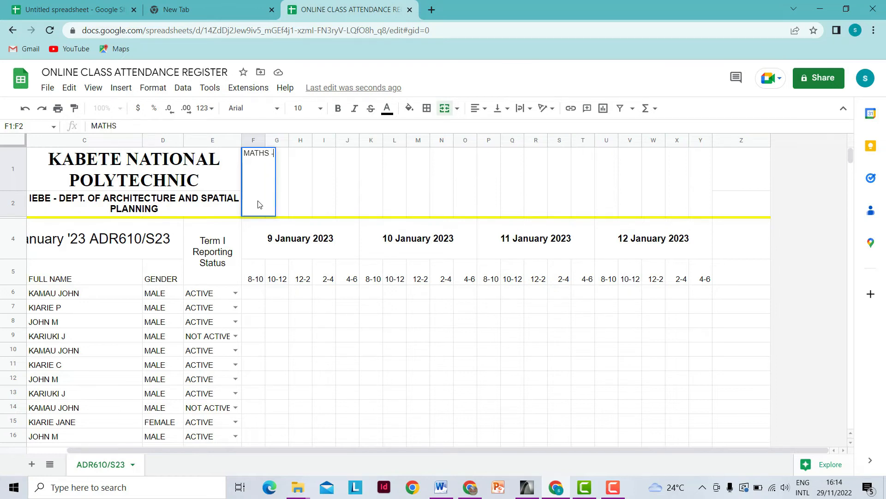
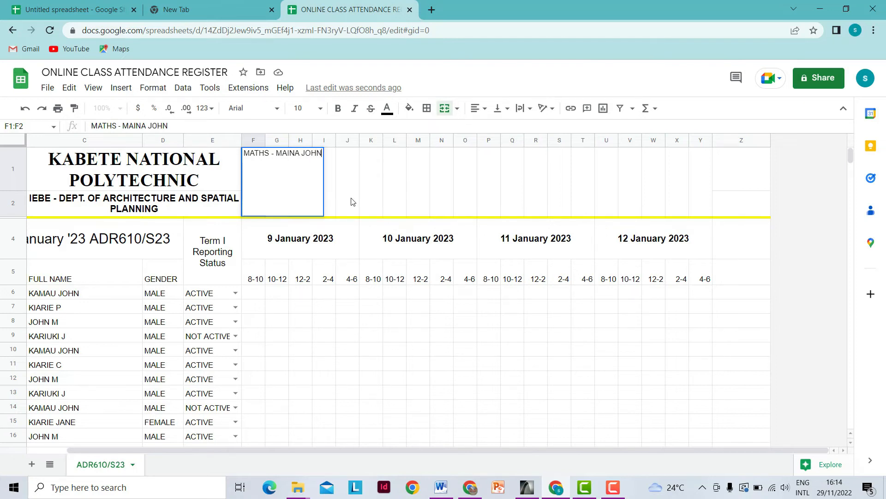
key("Tab")
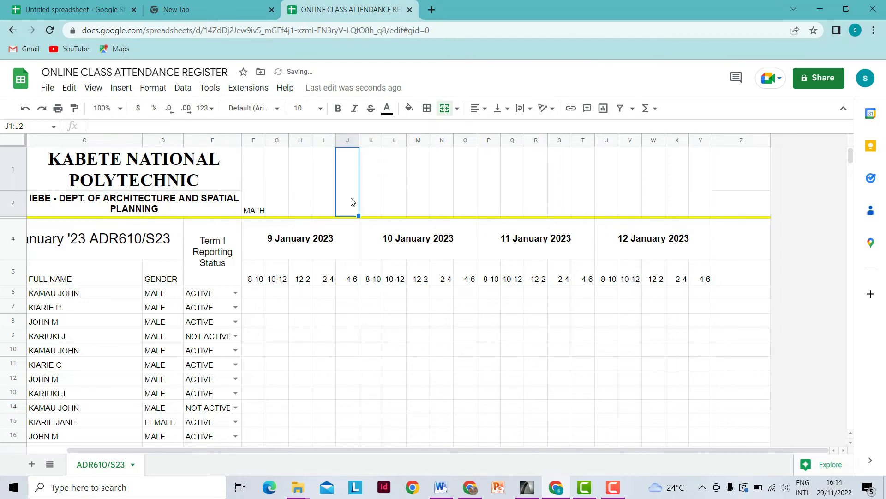
left_click(258, 213)
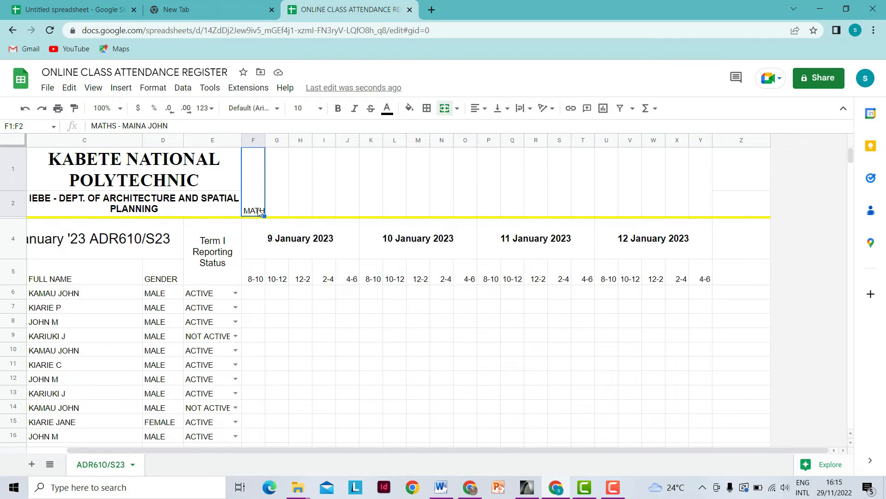
- Rotate the MATHS header text to read upward
left_click(552, 109)
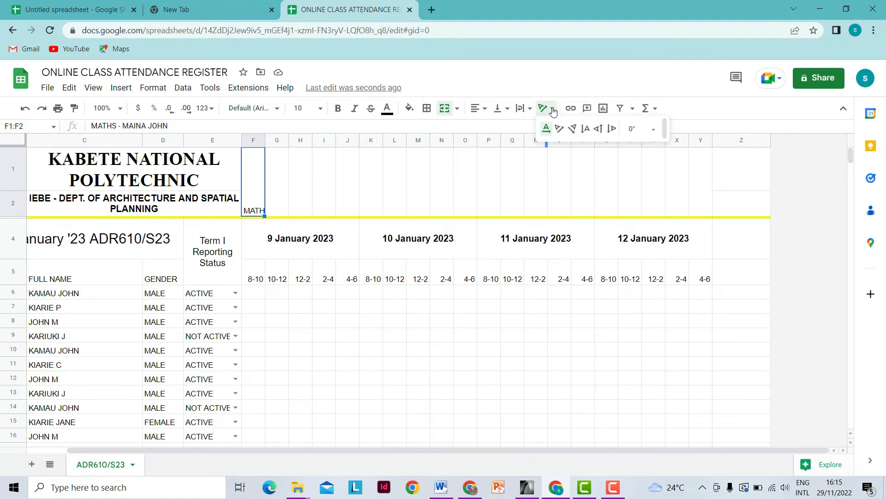
left_click(259, 207)
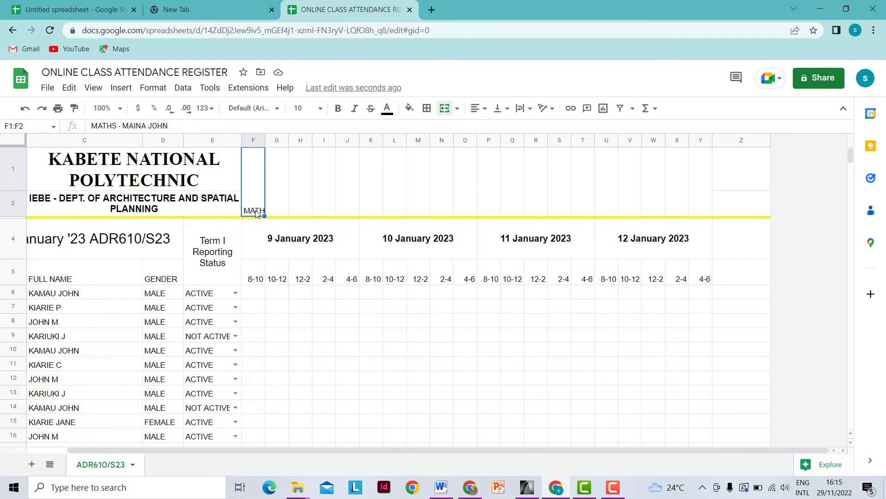
left_click(553, 109)
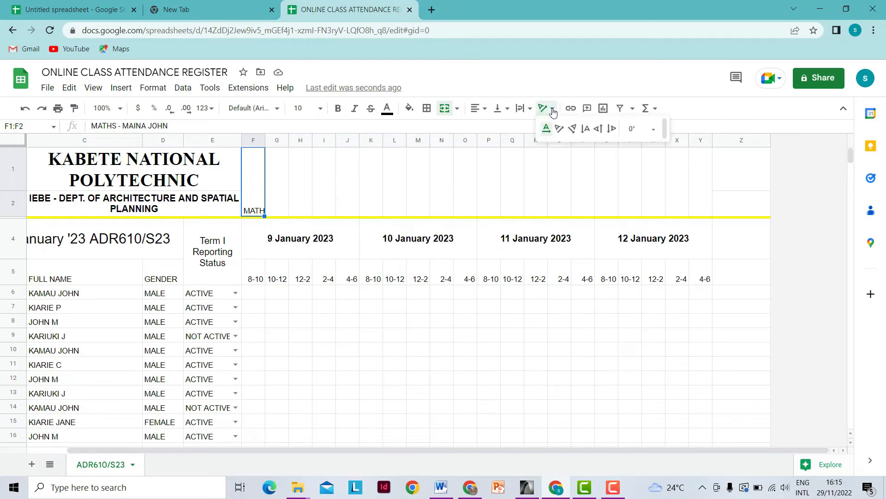
left_click(599, 131)
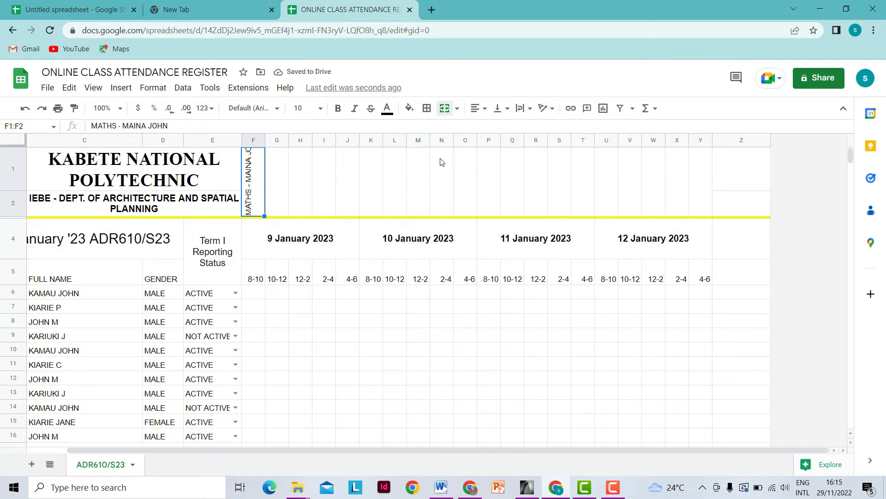
- Wrap the MATHS header, then enter 'ICT - ' with the lecturer's name in G1:G2
left_click(522, 109)
left_click(538, 132)
left_click(280, 208)
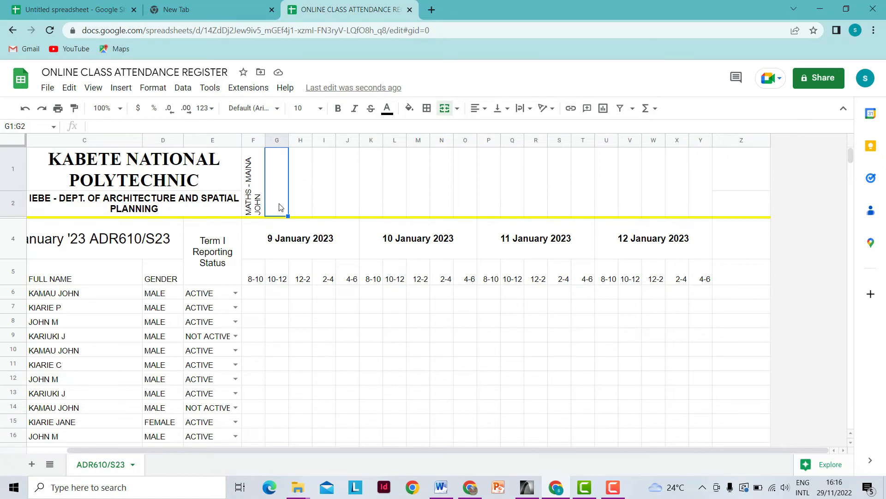
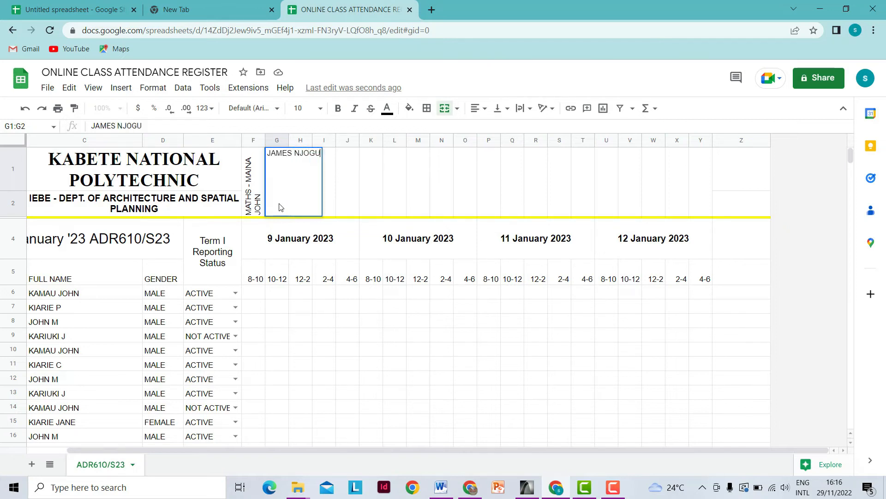
left_click(268, 155)
type("ICT ")
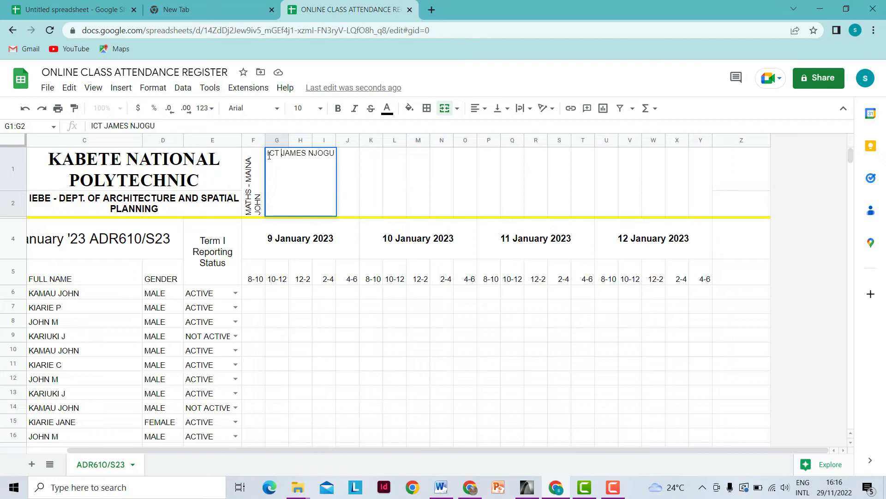
type("-")
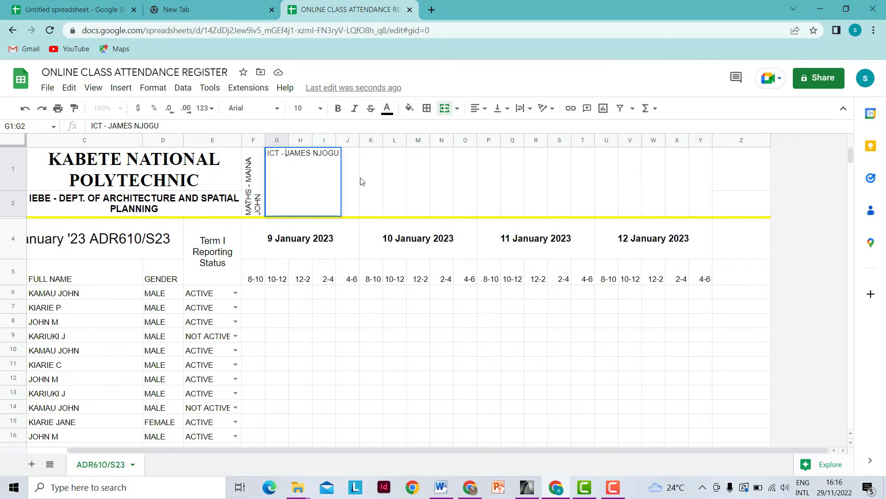
left_click(372, 185)
- Rotate the ICT header upward and wrap its text
left_click(274, 211)
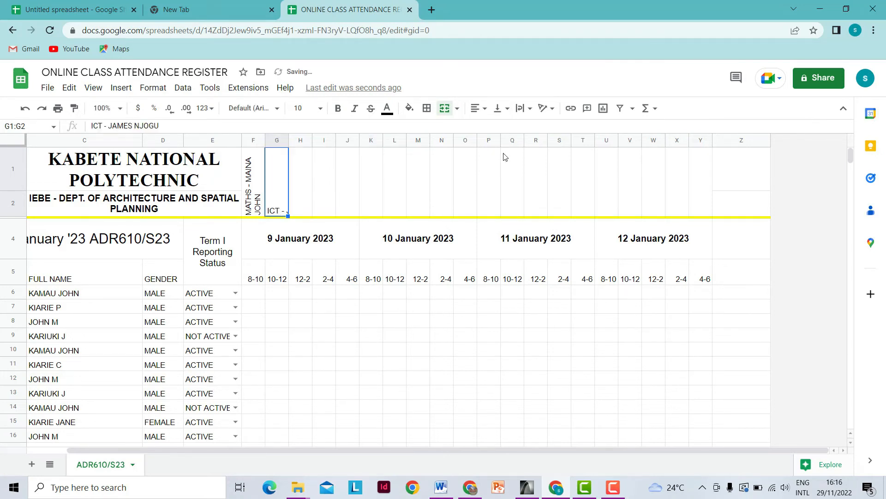
left_click(549, 114)
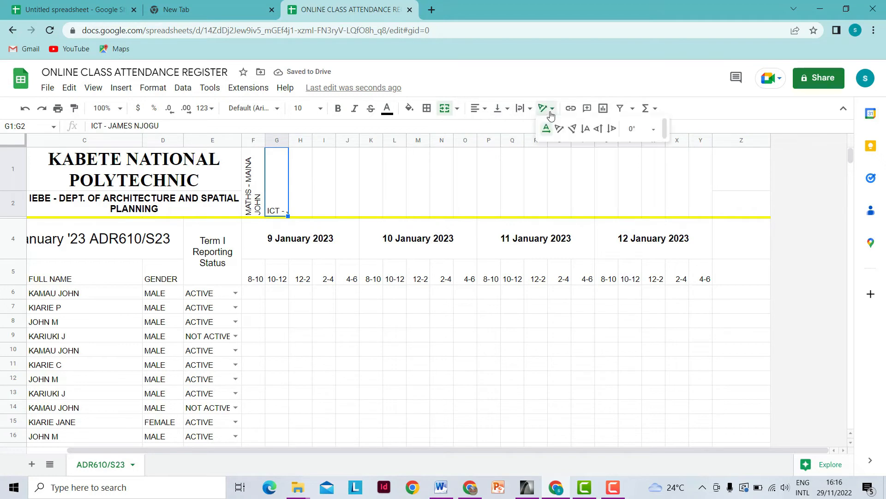
left_click(599, 129)
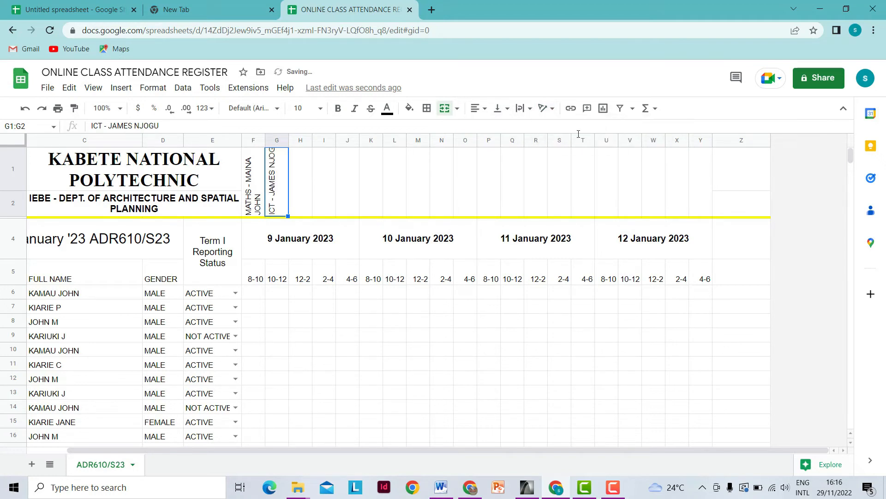
left_click(536, 113)
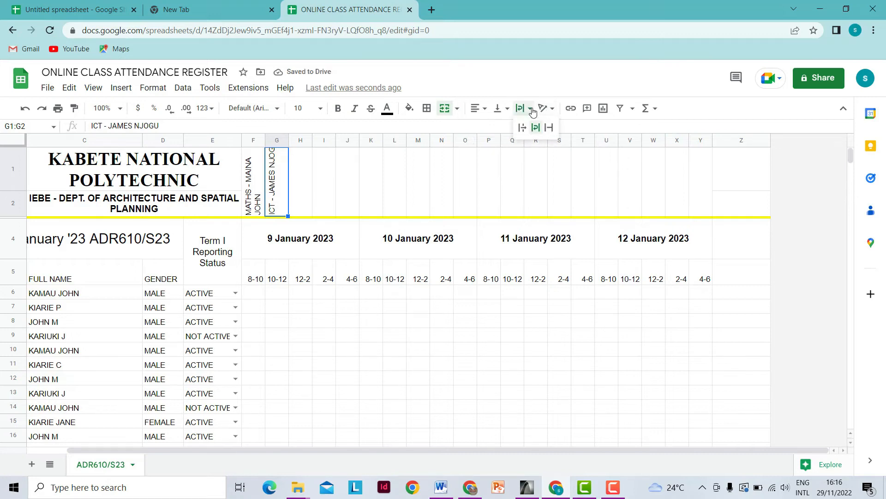
left_click(537, 131)
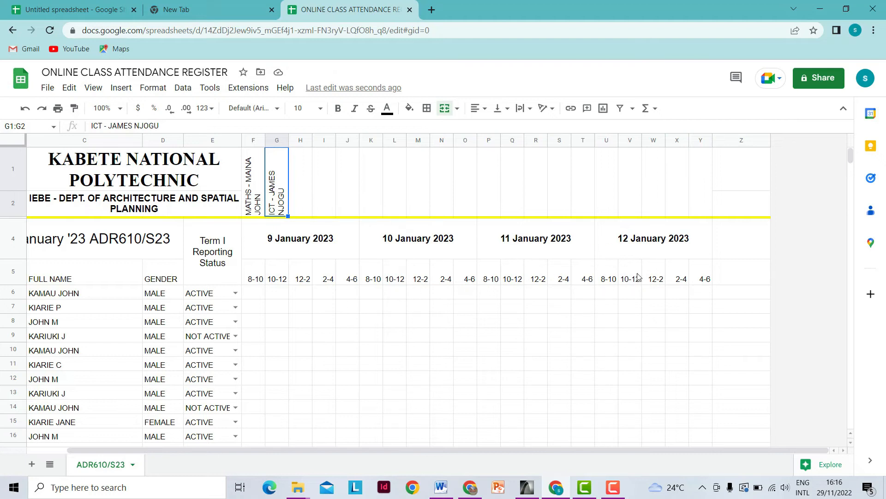
scroll(604, 271, "down", 3)
scroll(603, 268, "up", 1)
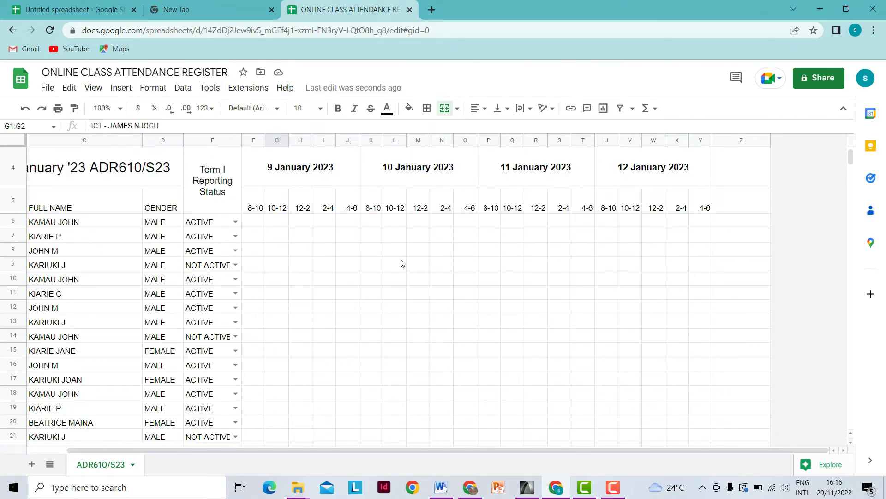
scroll(401, 261, "down", 1)
scroll(358, 372, "down", 1)
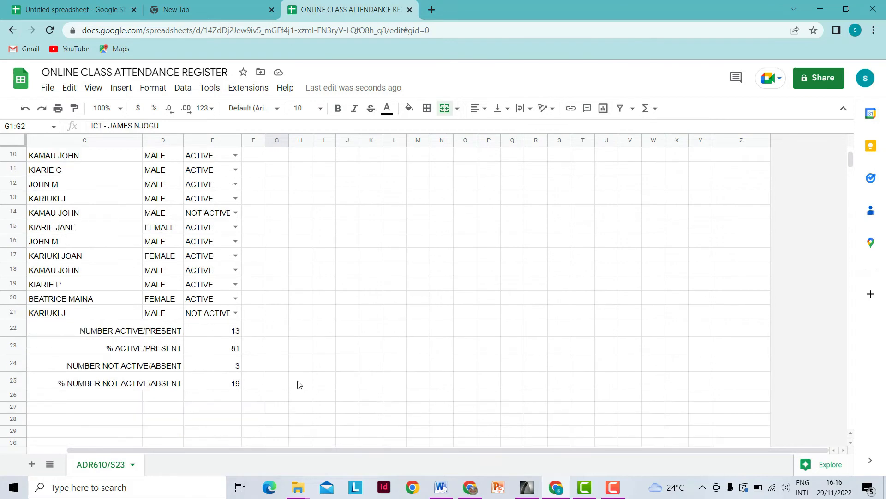
scroll(297, 382, "up", 2)
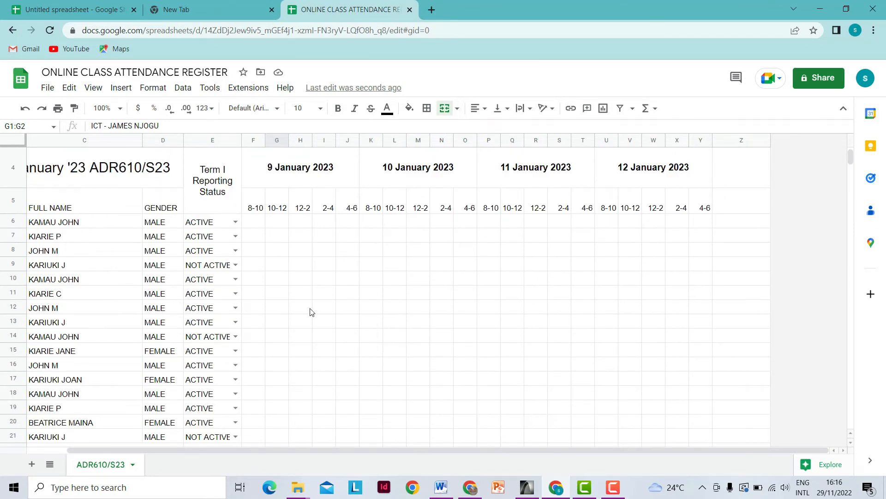
scroll(310, 313, "down", 1)
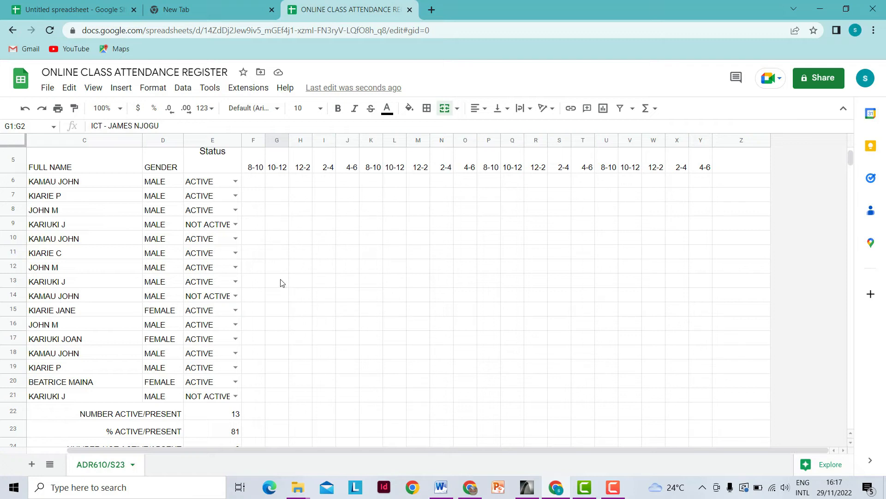
- Change the key label in B27 to KEY 1
scroll(282, 281, "down", 2)
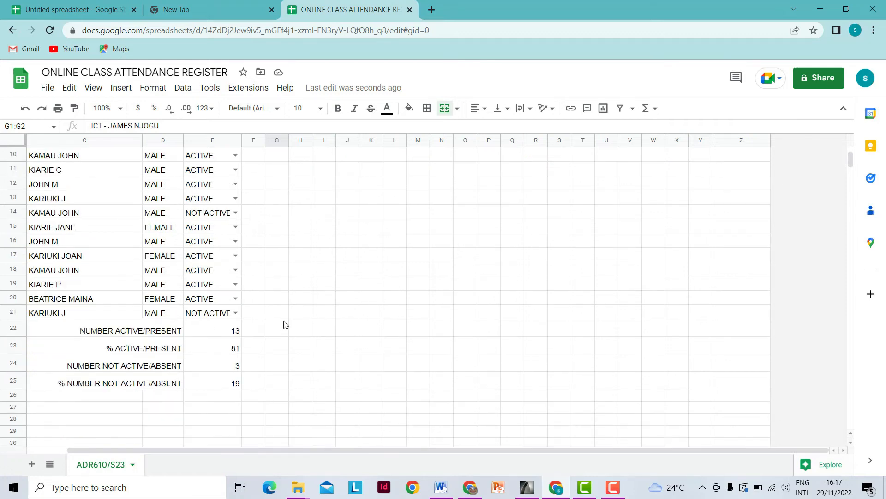
scroll(416, 319, "down", 1)
scroll(498, 318, "down", 1)
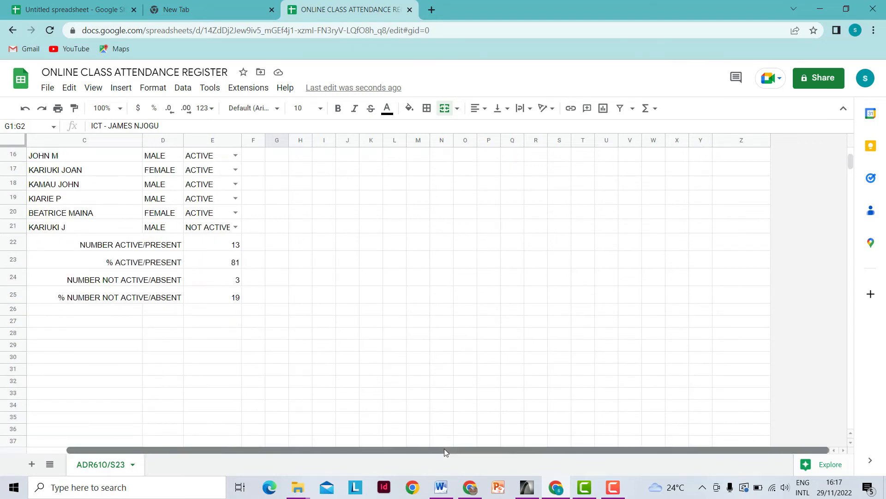
left_click_drag(444, 449, 335, 448)
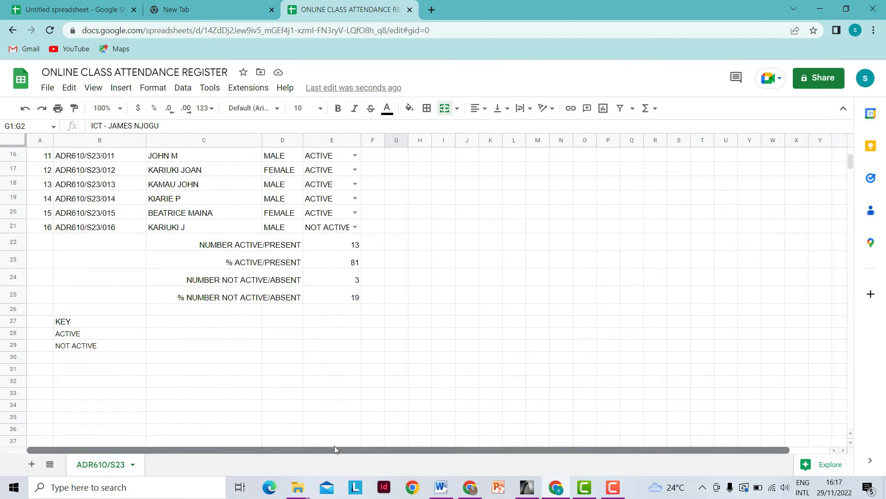
double_click(96, 324)
type("1")
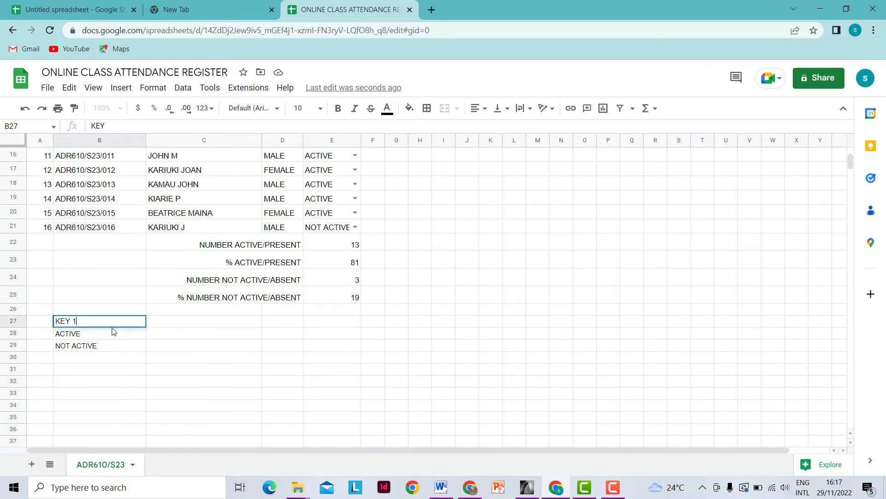
left_click(167, 323)
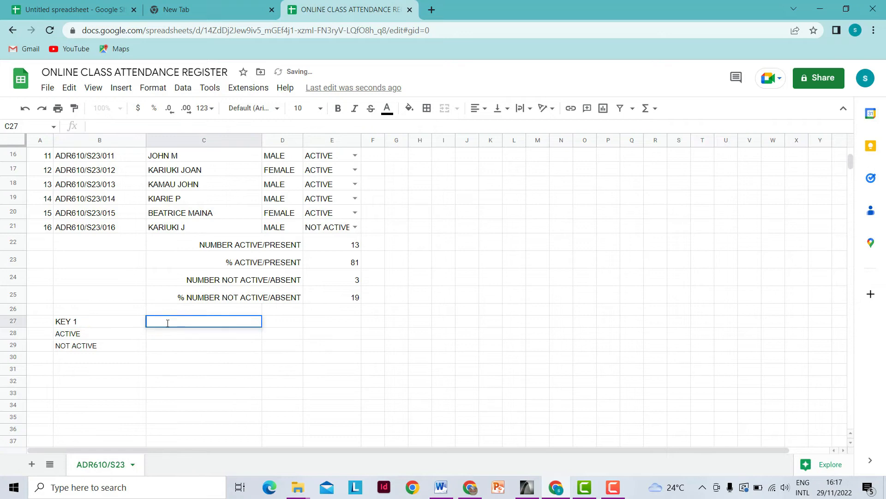
- Add KEY 2 in C27 with code 1 for ACTIVE and 0 for NOT ACTIVE
type("KEY 2")
left_click(210, 338)
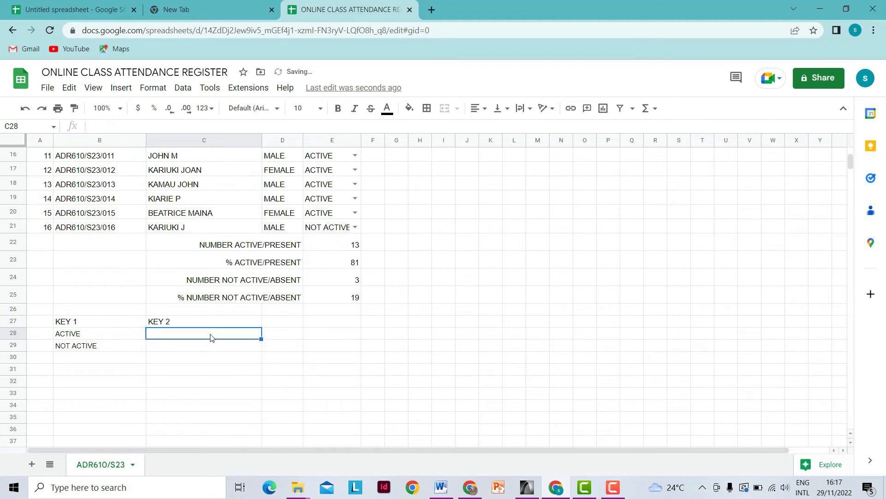
type("1")
left_click(198, 349)
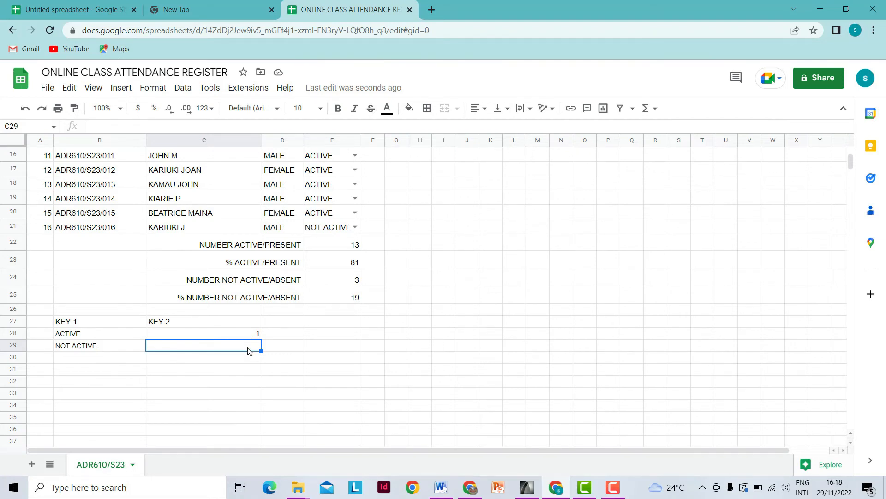
type("0")
left_click(293, 363)
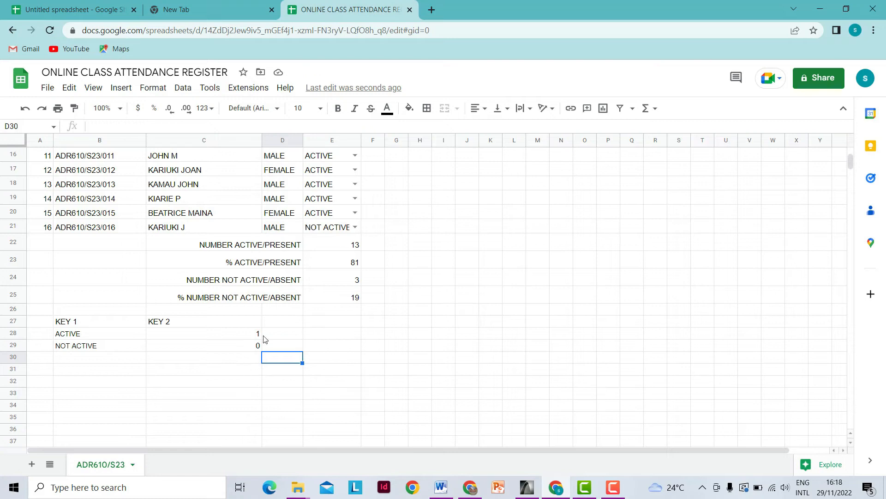
scroll(447, 343, "up", 2)
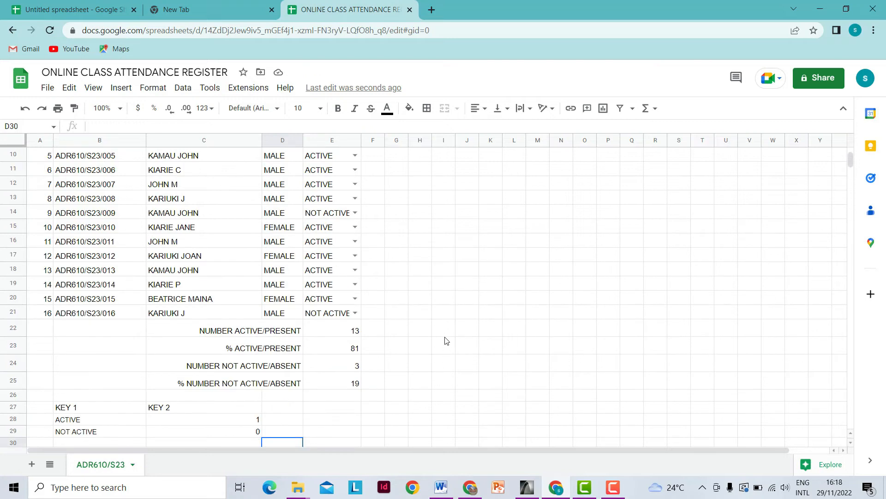
scroll(446, 340, "up", 3)
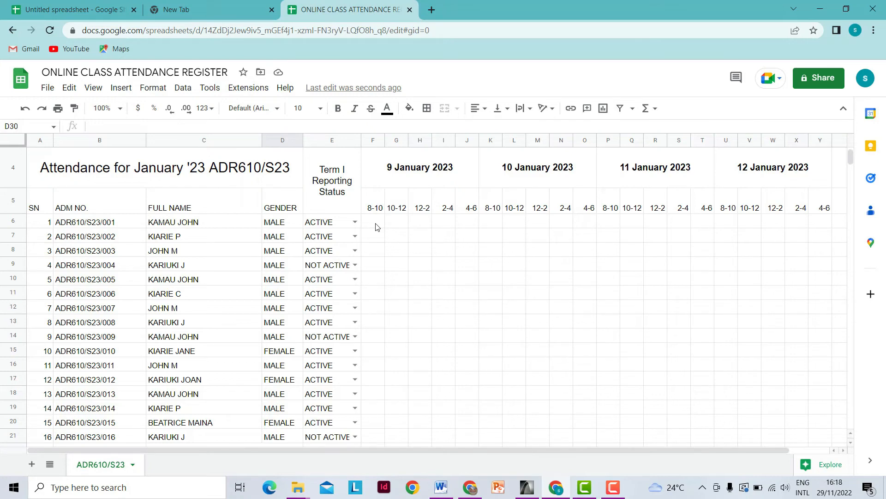
- Add a data validation rule to F6: list from the range C28:C29
left_click(375, 225)
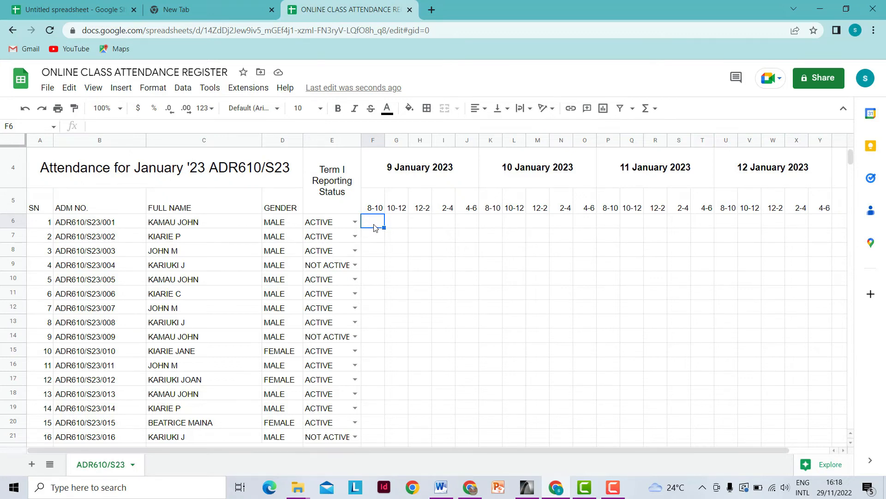
left_click(183, 88)
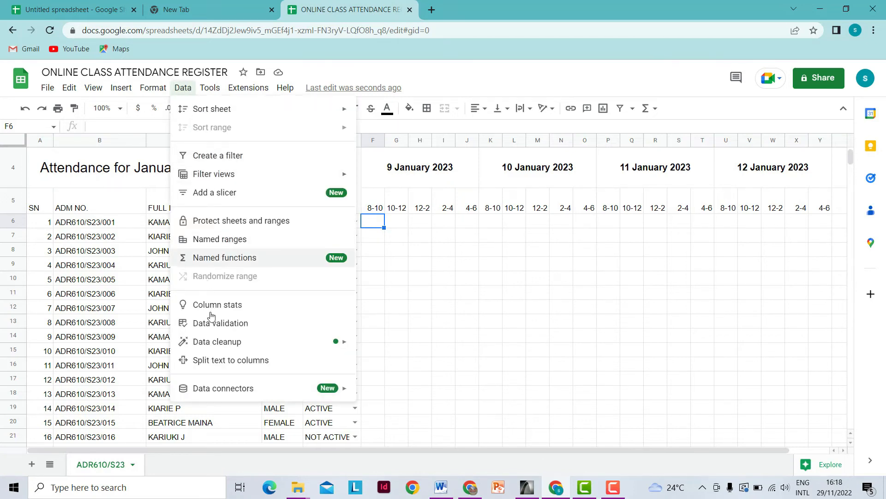
left_click(218, 324)
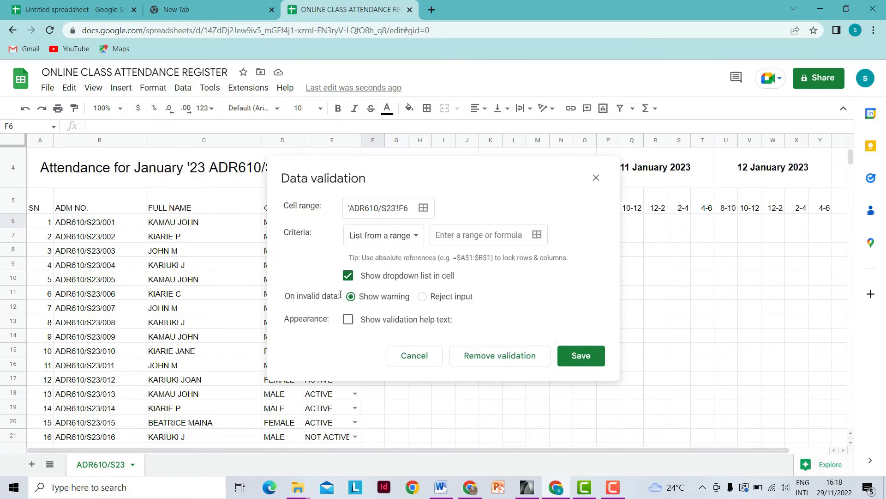
left_click(538, 236)
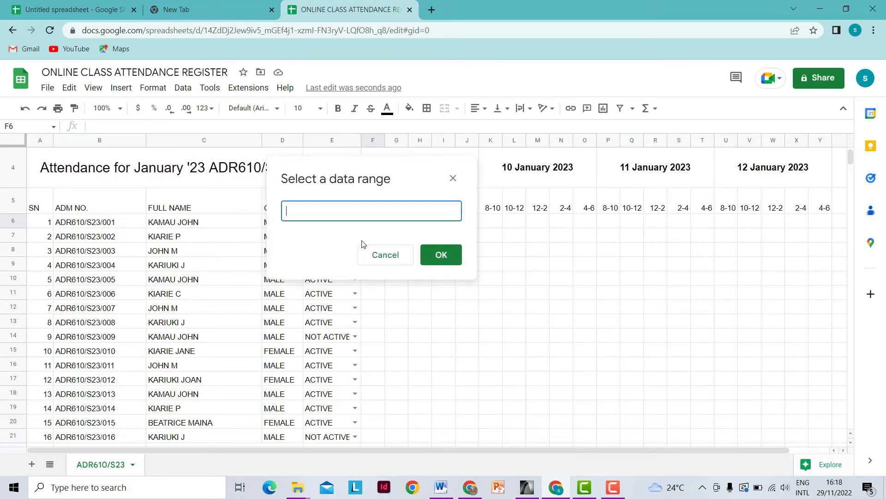
scroll(218, 331, "down", 5)
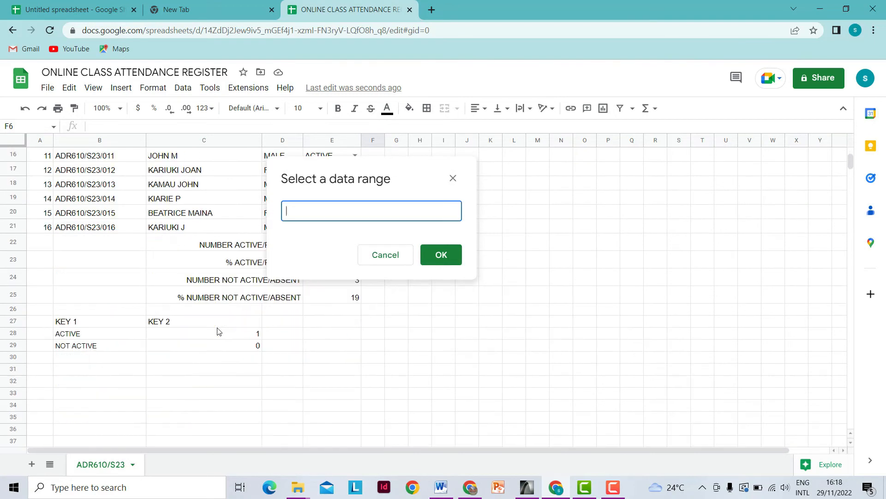
left_click_drag(246, 334, 252, 347)
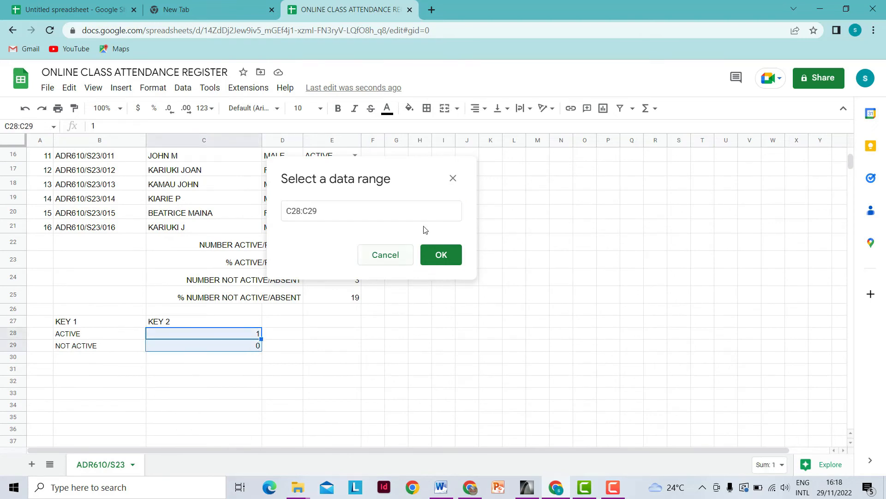
left_click(440, 257)
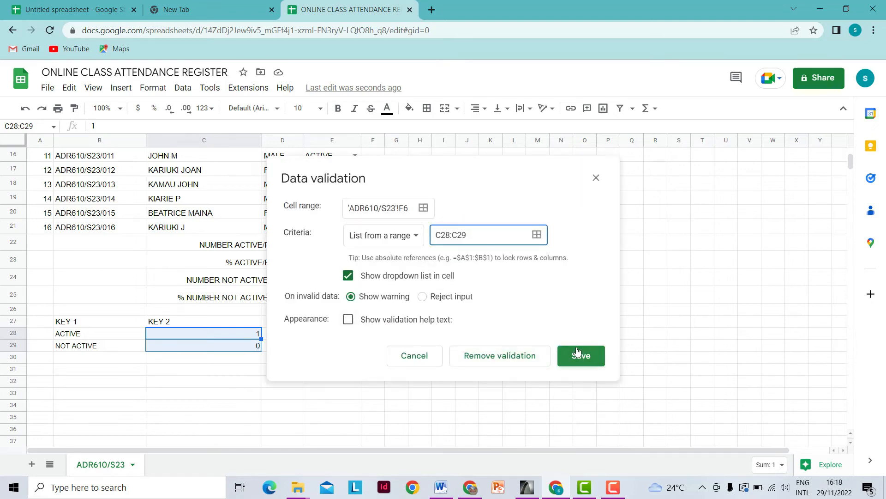
left_click(581, 360)
scroll(455, 359, "up", 5)
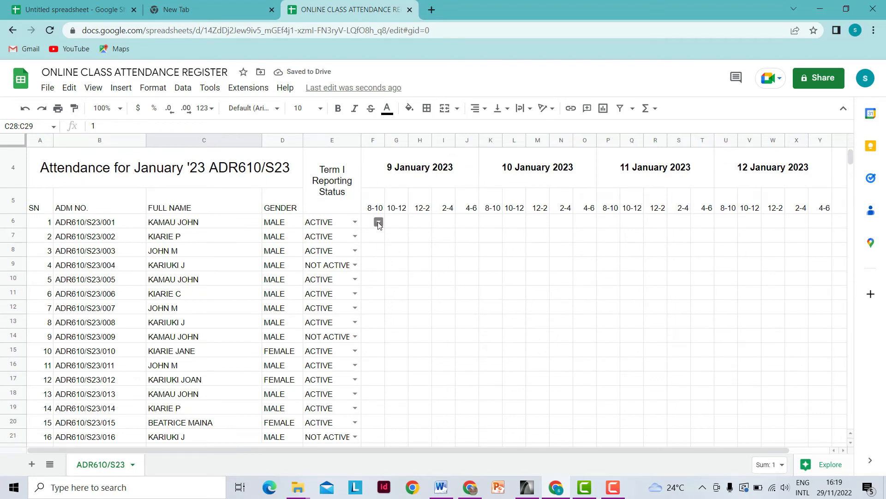
- Check that F6's dropdown offers the 1 and 0 codes
left_click(379, 223)
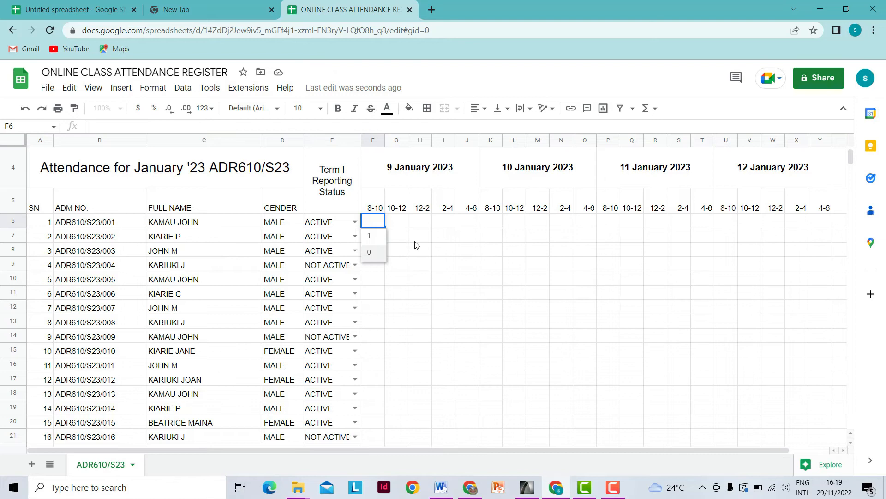
left_click(404, 237)
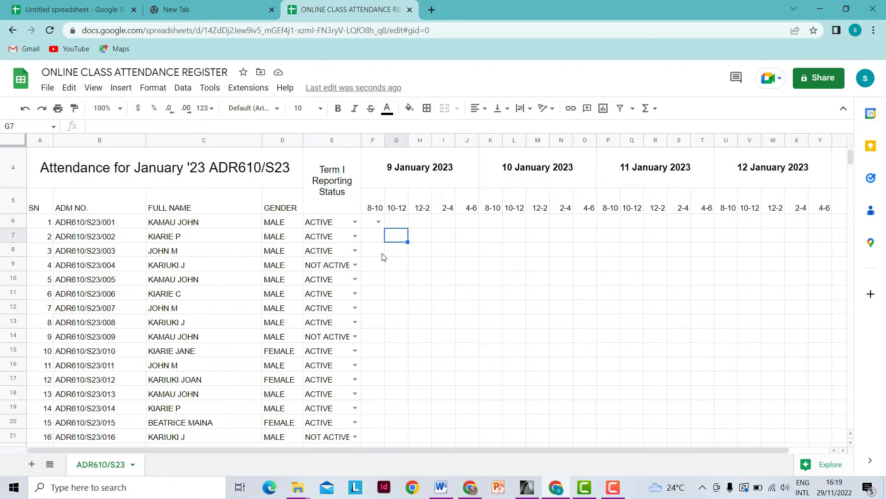
left_click(369, 225)
- Fill F6's dropdown down to row 21, then across to column Y
scroll(364, 235, "down", 1)
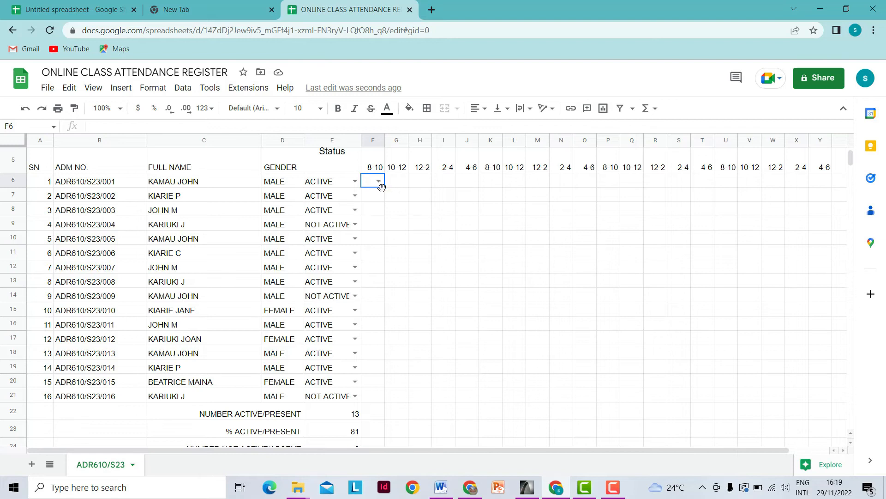
left_click_drag(385, 188, 386, 400)
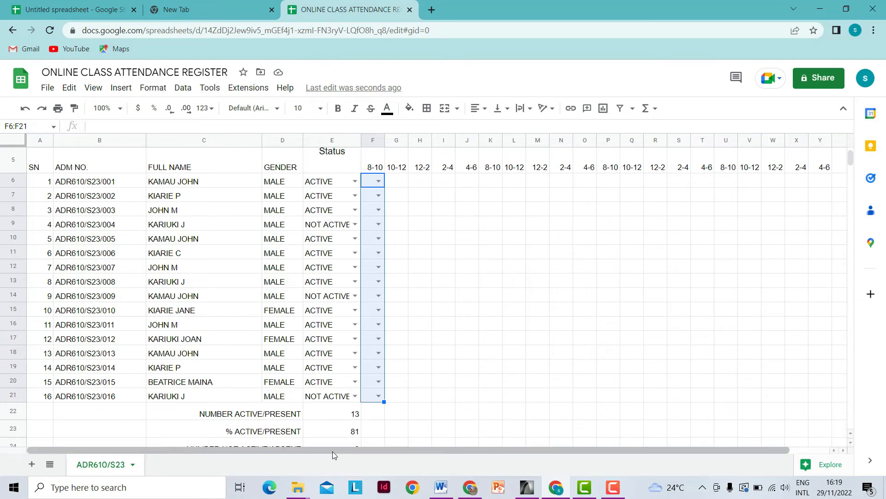
left_click_drag(333, 450, 375, 451)
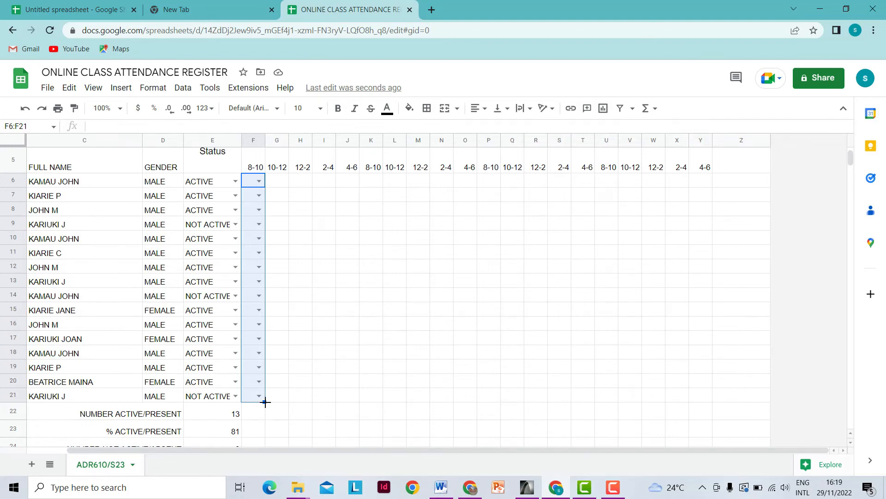
left_click_drag(265, 401, 702, 392)
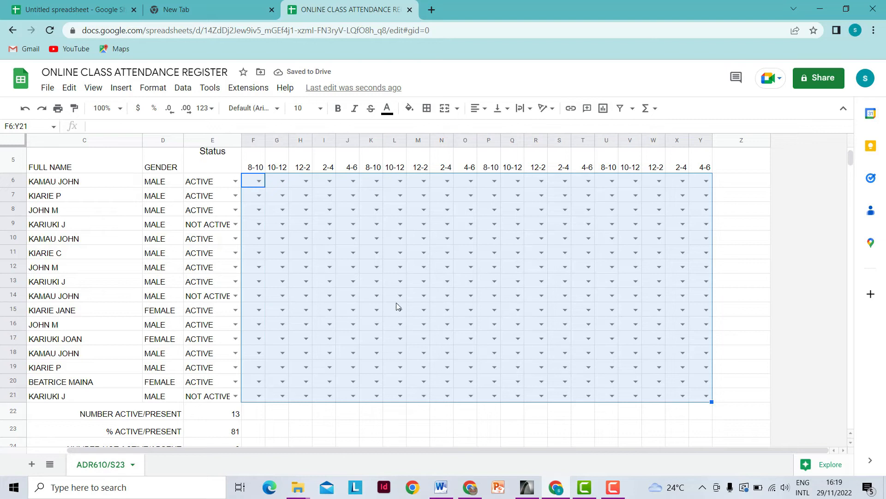
left_click(741, 281)
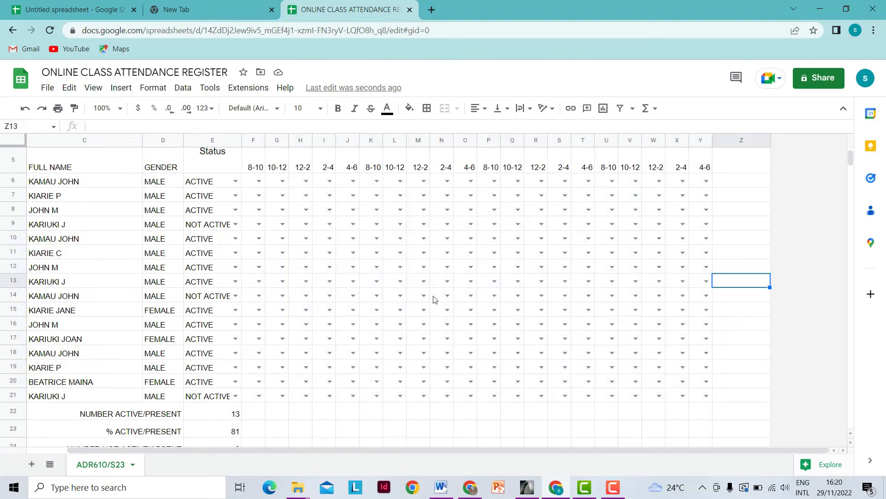
scroll(434, 300, "down", 2)
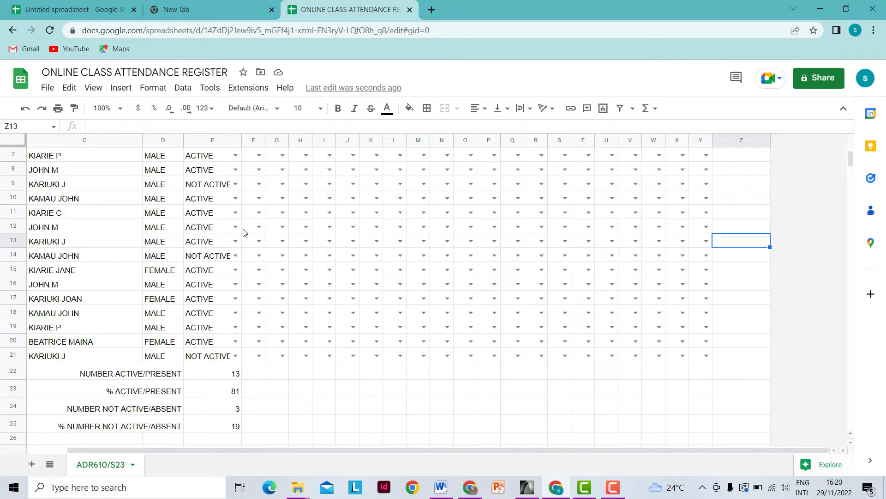
scroll(257, 351, "up", 2)
scroll(245, 259, "up", 3)
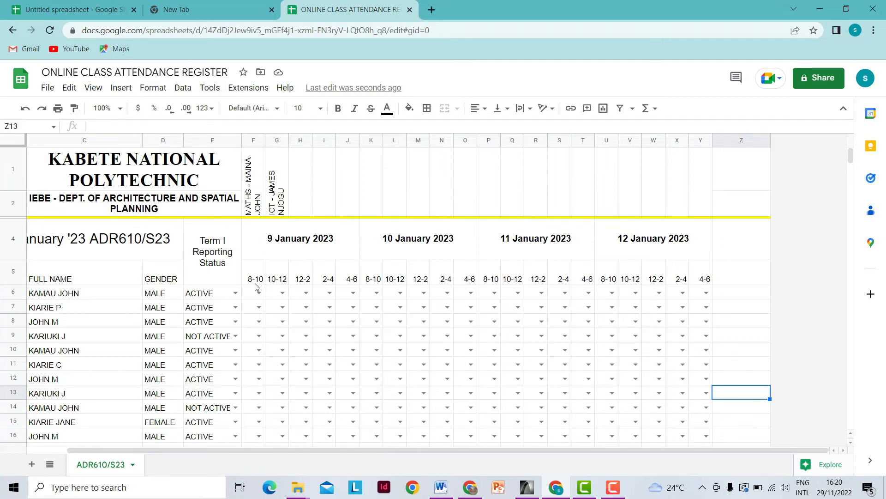
scroll(256, 284, "down", 3)
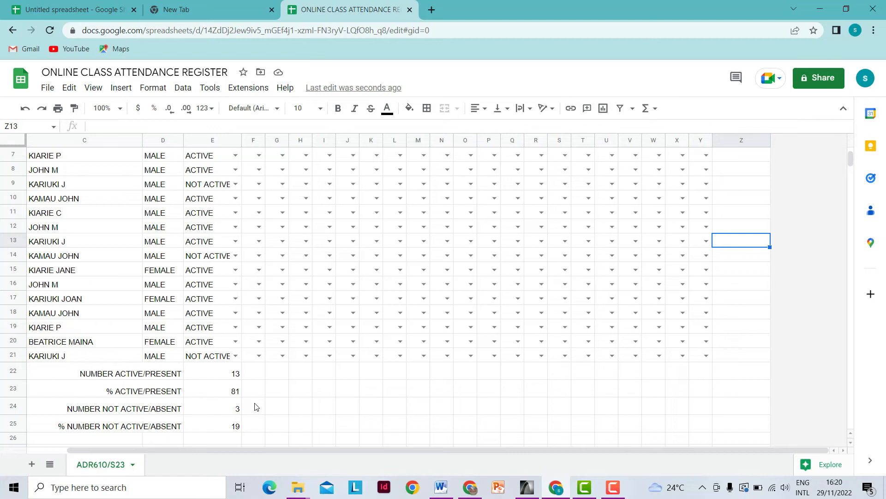
left_click(257, 375)
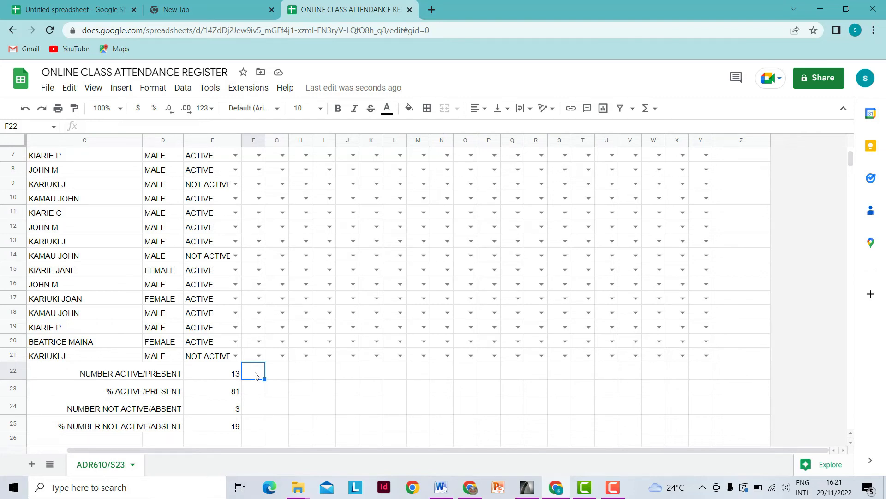
- Enter =COUNTIF(F6:F21,"1") in F22 to count present marks
type("=")
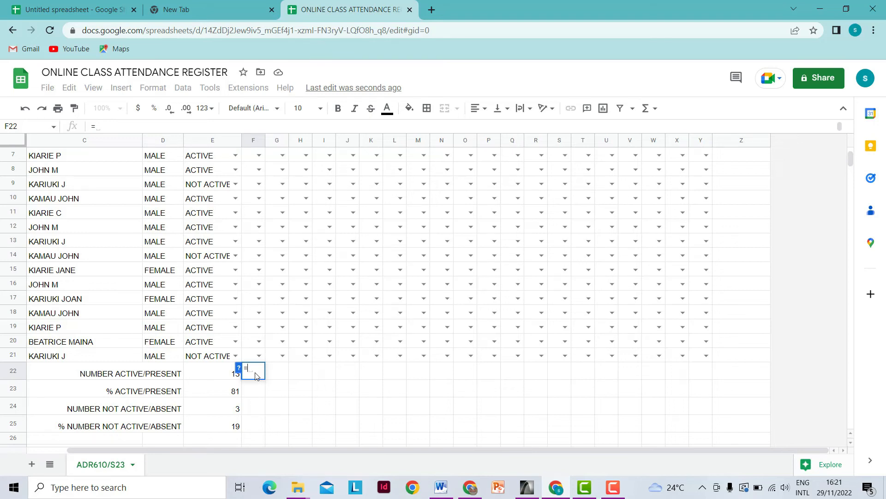
type("COU")
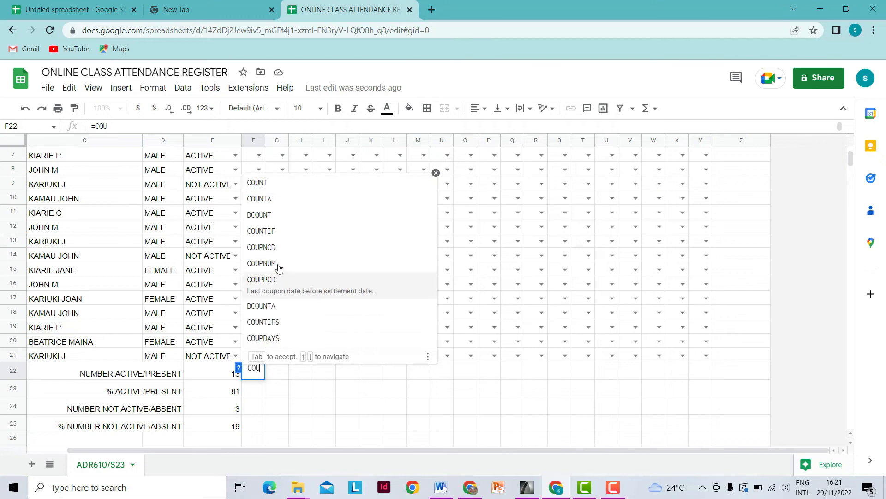
left_click(266, 230)
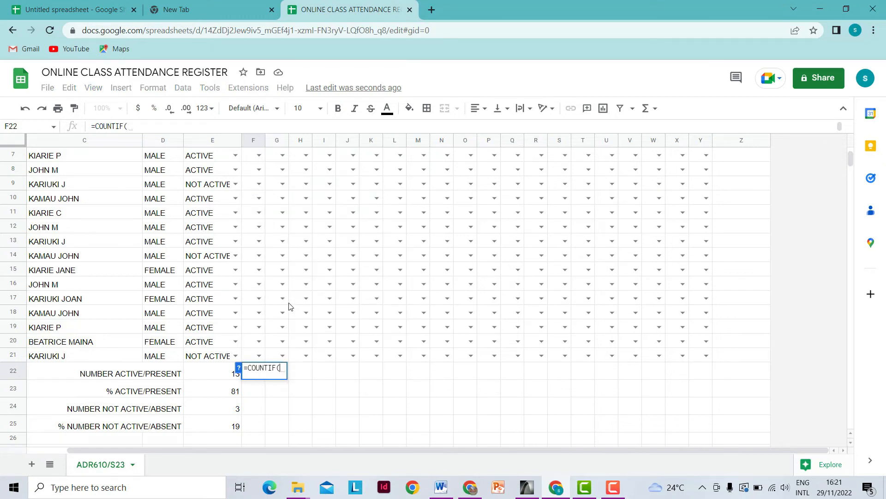
scroll(279, 340, "up", 2)
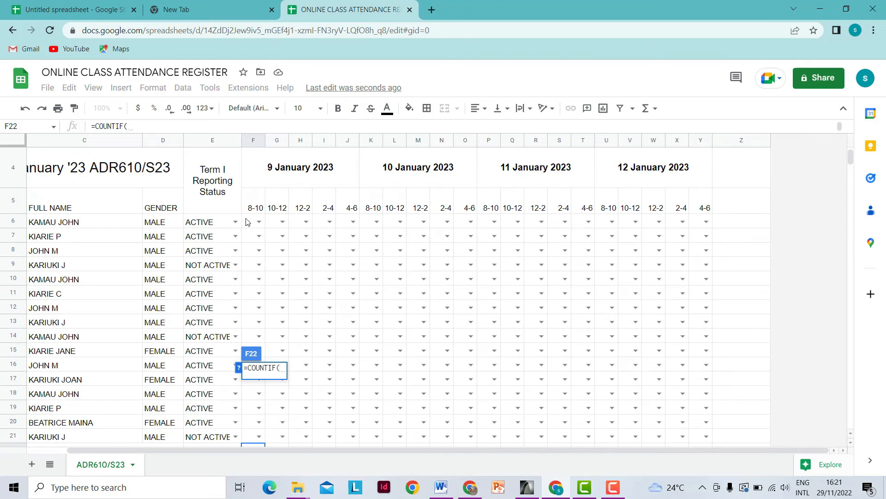
left_click_drag(246, 222, 258, 326)
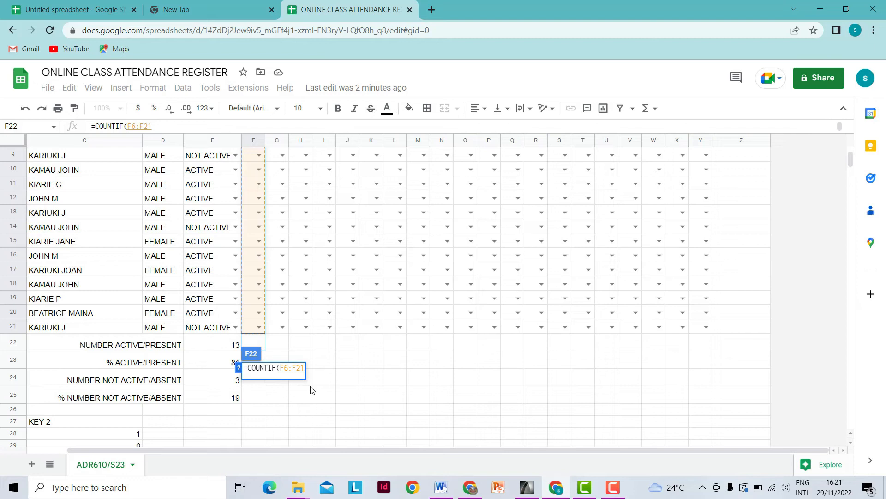
type(",")
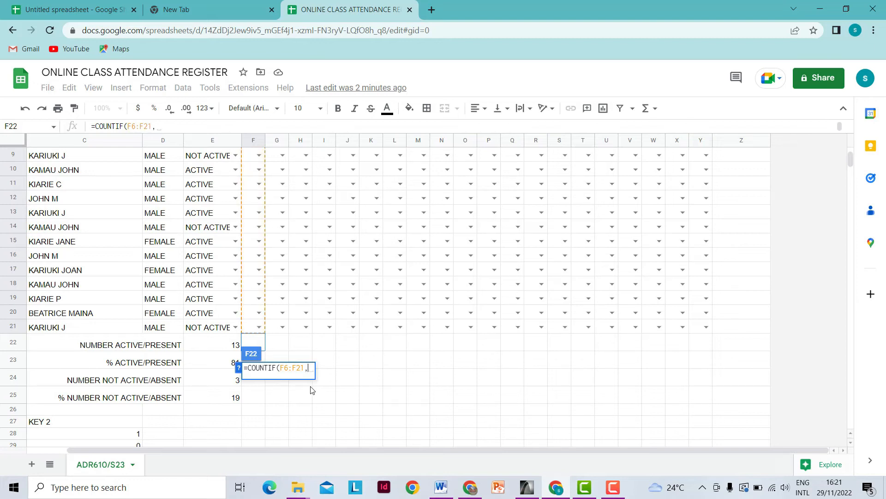
type("\"")
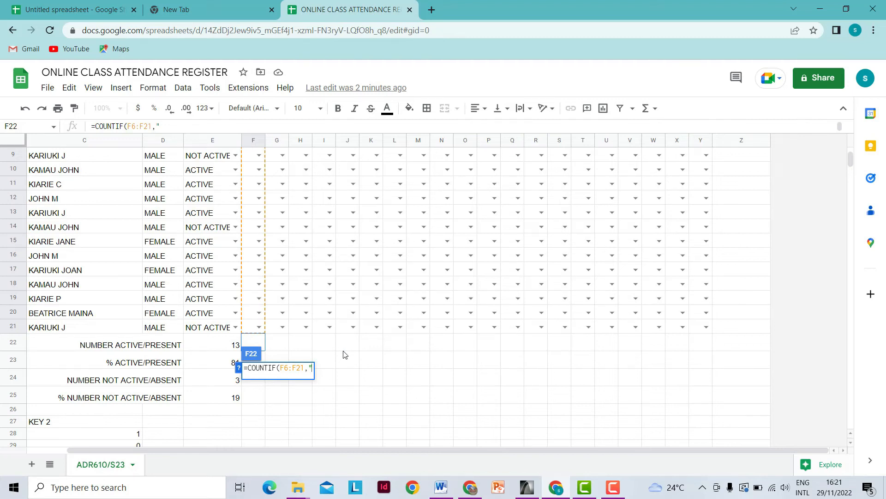
type("1")
type("\")")
key("Return")
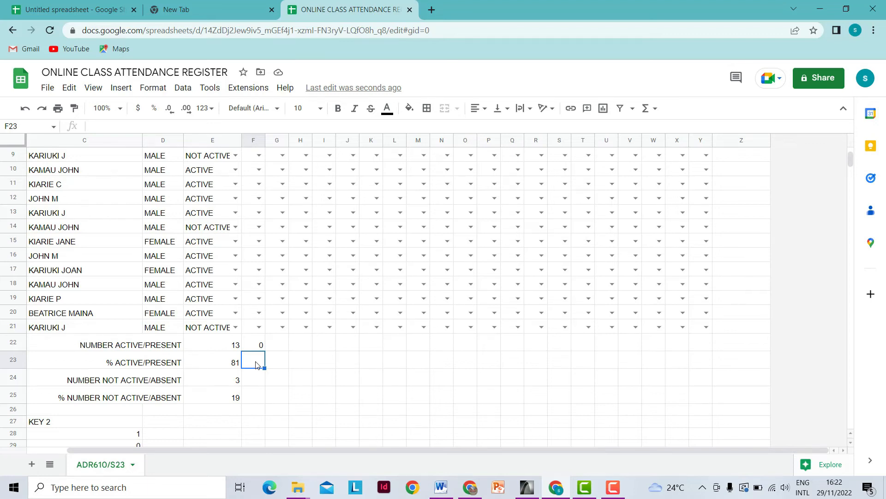
- Enter =F22/16*100 in F23 for the percentage present
type("=F")
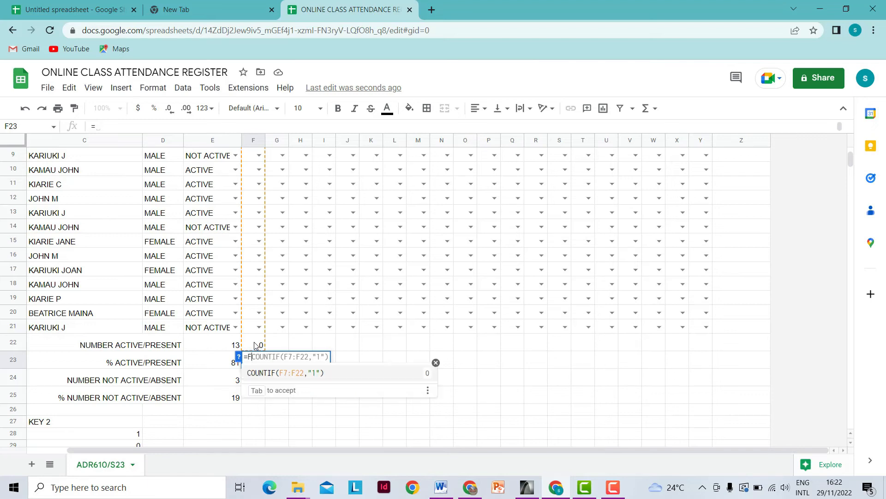
left_click(255, 345)
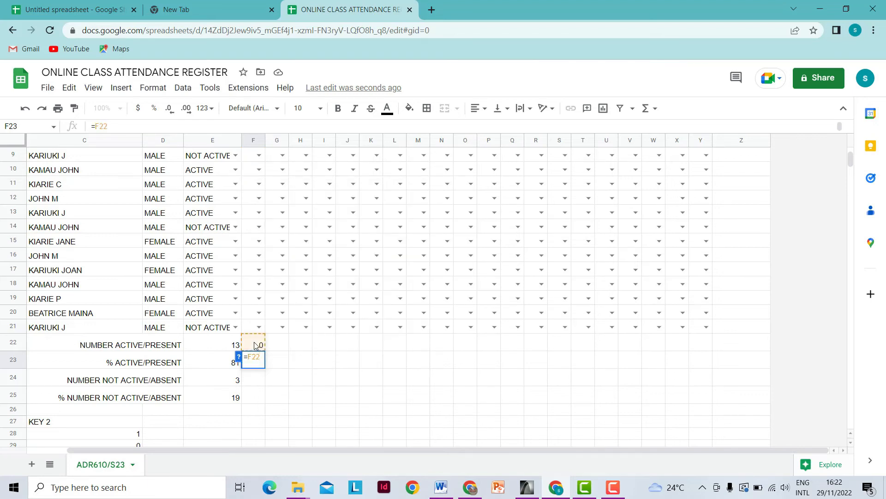
type("/")
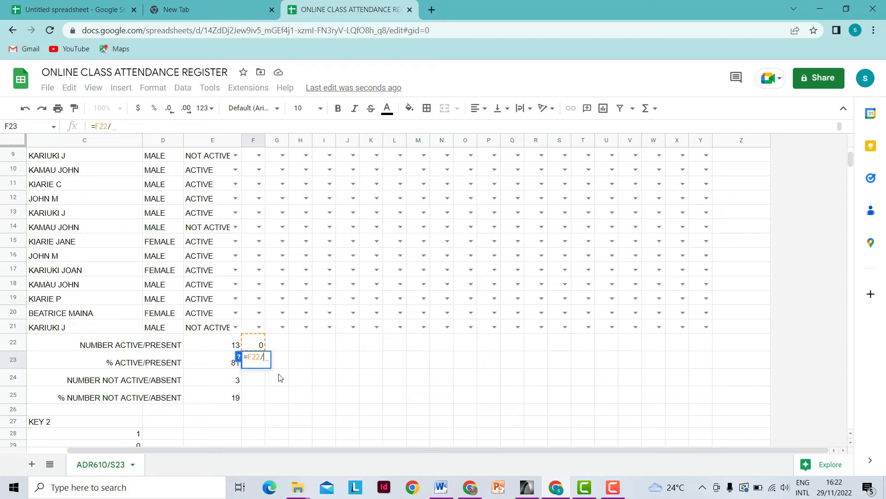
type("16")
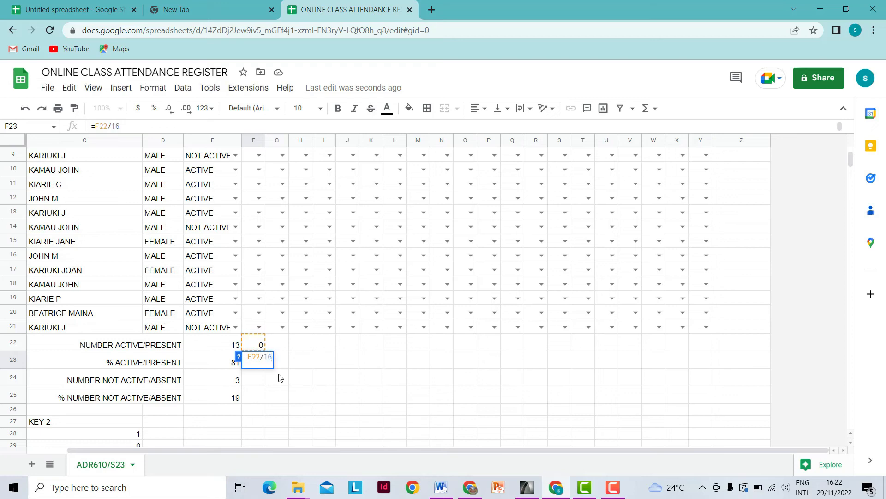
type("*100")
key("Return")
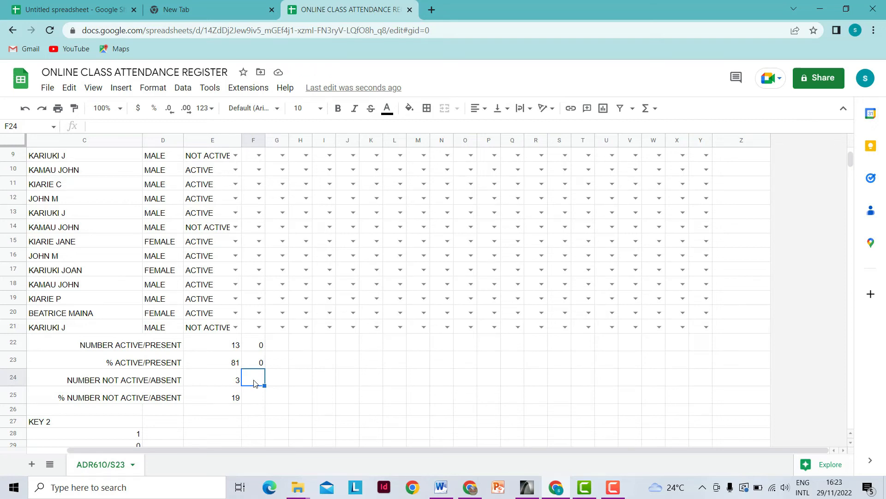
- Copy the F22 count formula
left_click(255, 346)
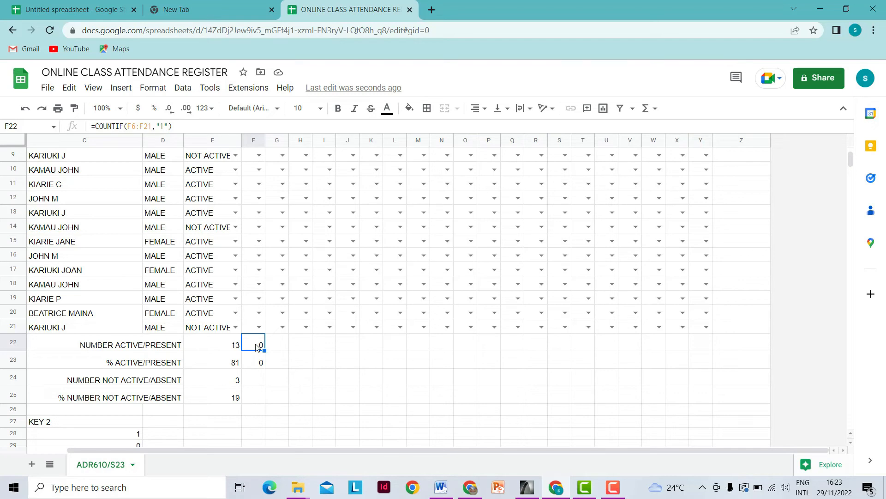
right_click(257, 347)
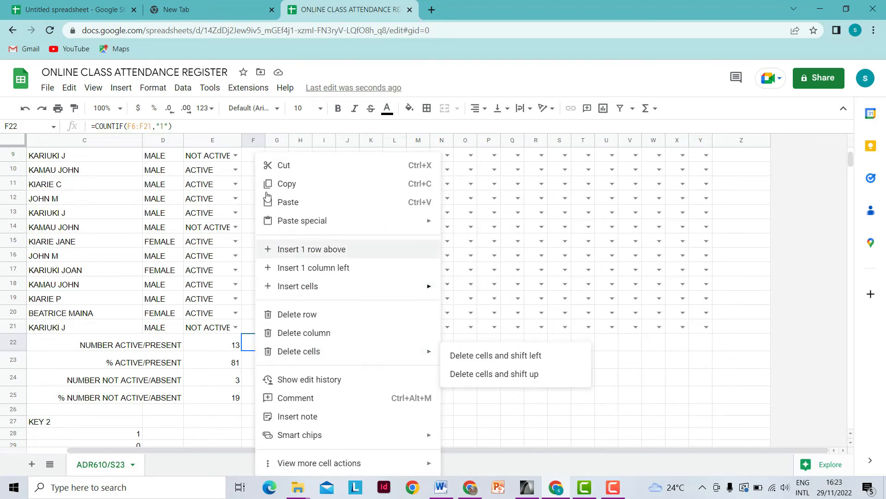
left_click(287, 185)
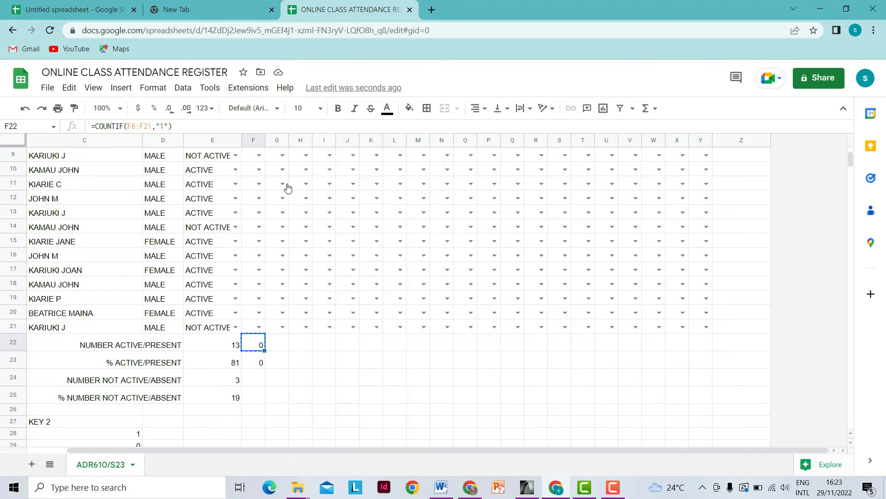
left_click(257, 381)
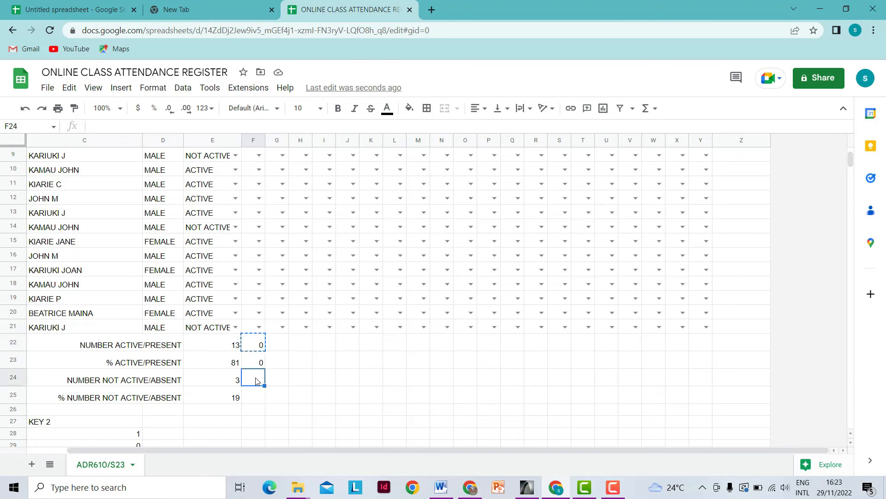
- Paste the count formula into F24 and change its criterion to "0"
right_click(257, 381)
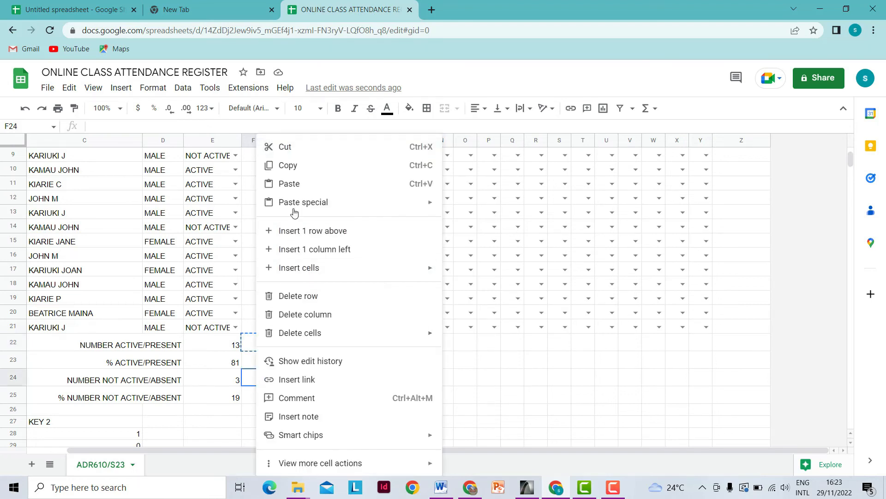
left_click(291, 184)
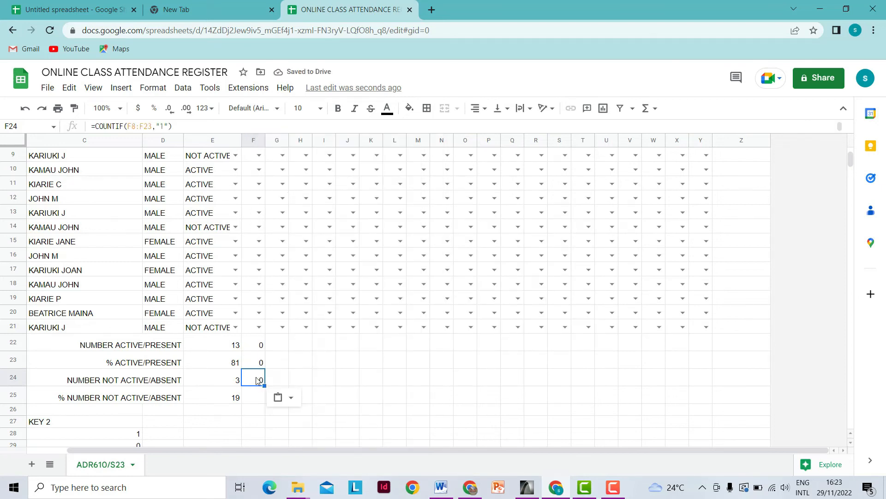
double_click(165, 126)
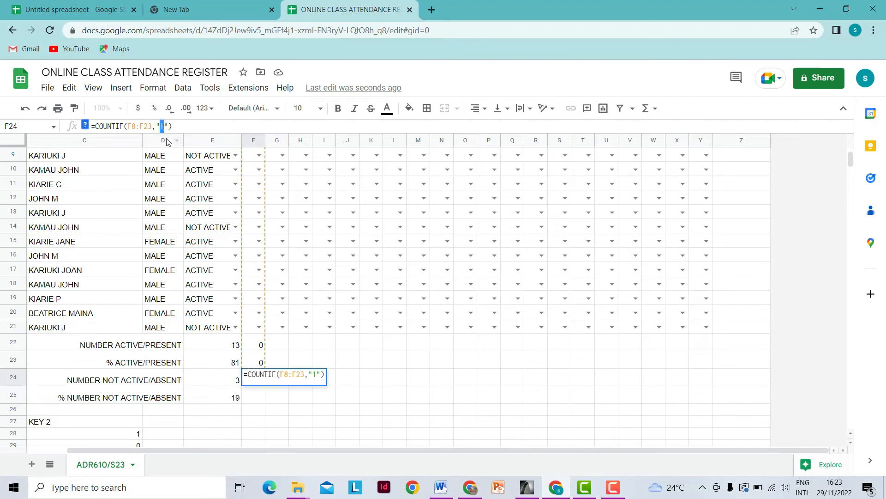
type("0")
key("Return")
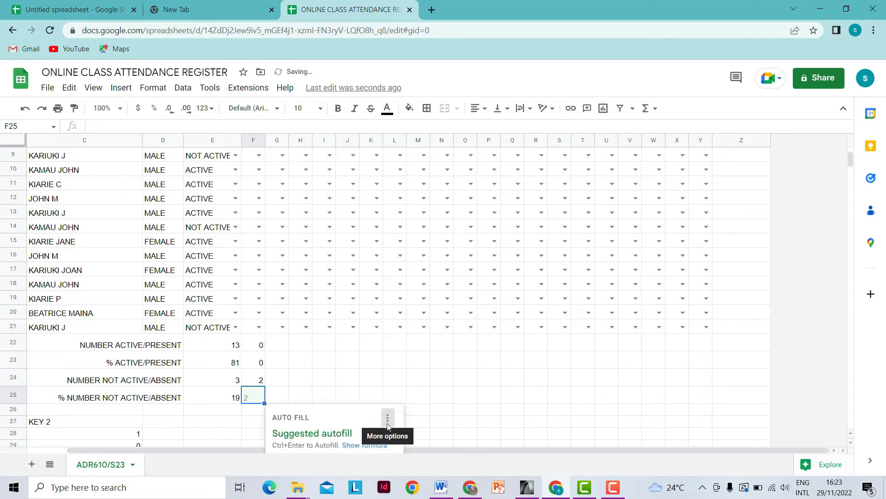
- Correct F24's range to end at row 21: =COUNTIF(F8:F21,"0")
left_click(259, 375)
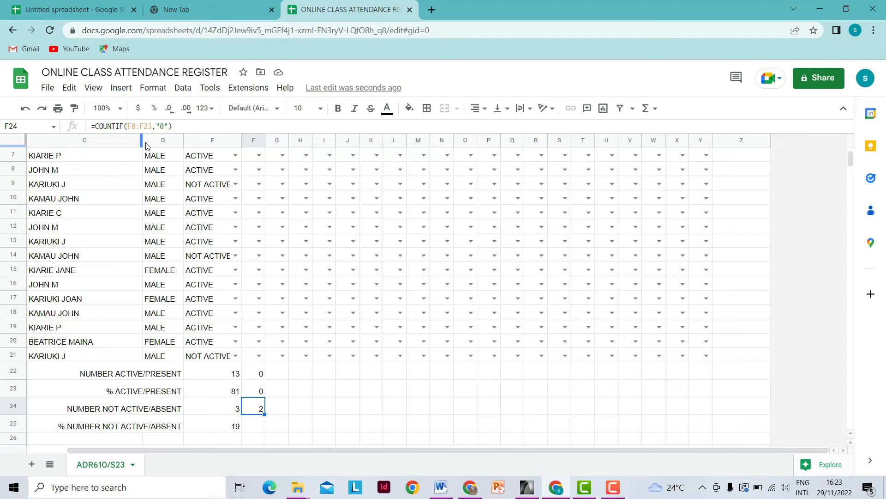
left_click(153, 128)
key("BackSpace")
type("1")
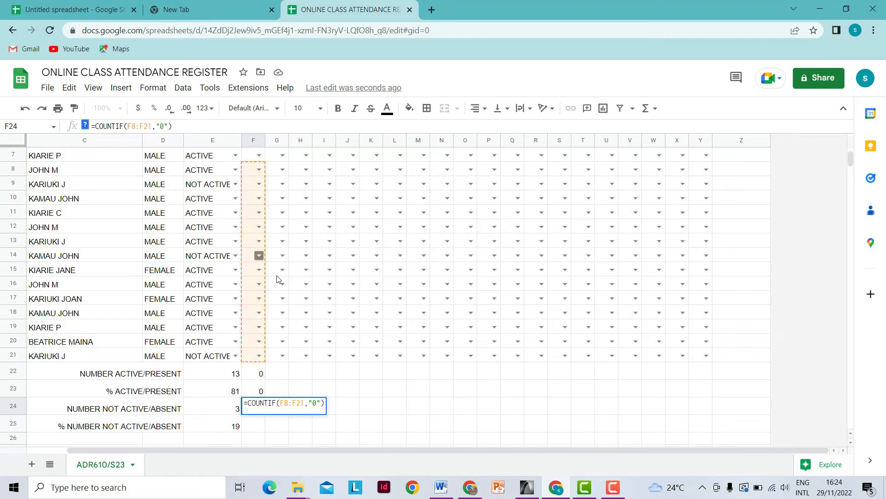
key("Return")
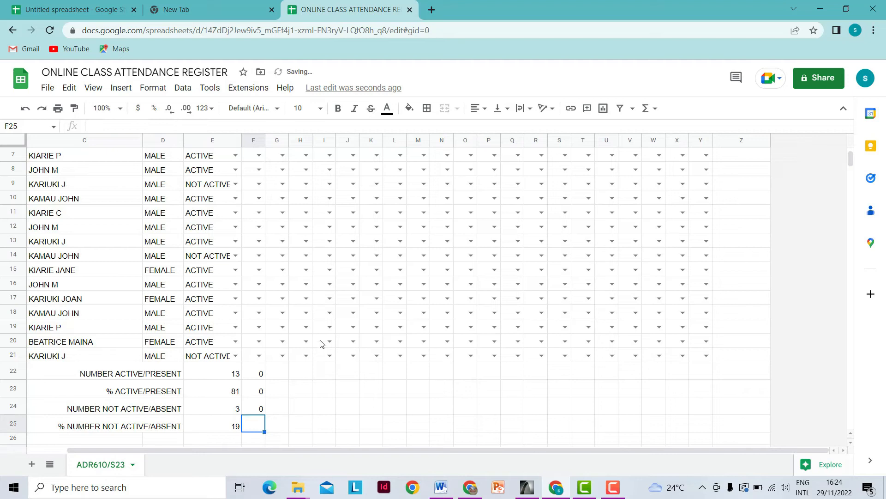
scroll(272, 410, "down", 2)
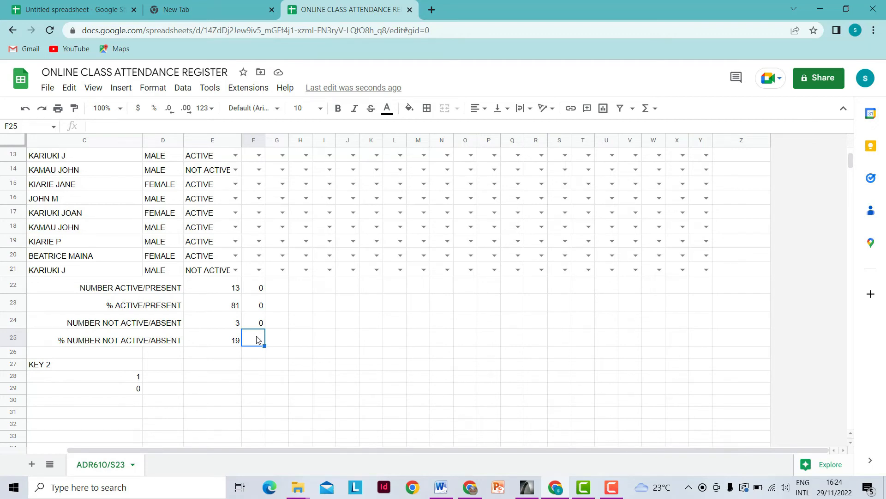
- Enter =F24/16*100 in F25 for the percentage absent
type("=")
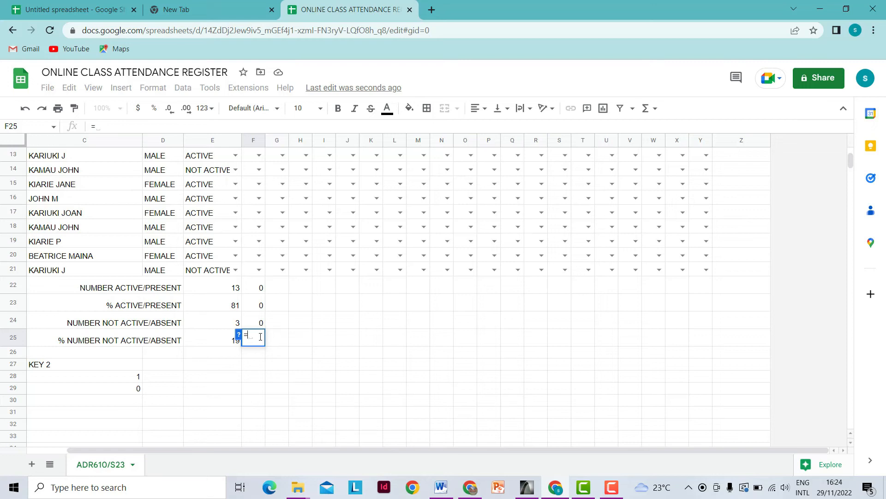
type("F")
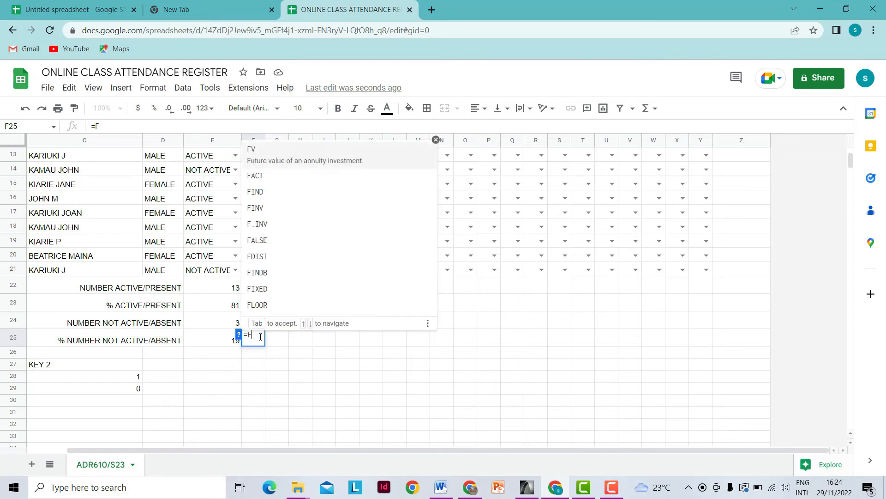
type("24/16")
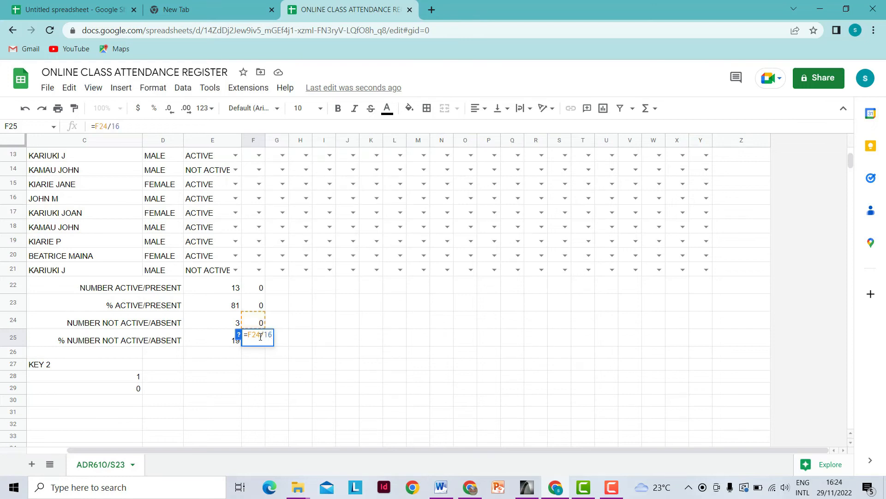
type("*100")
key("Return")
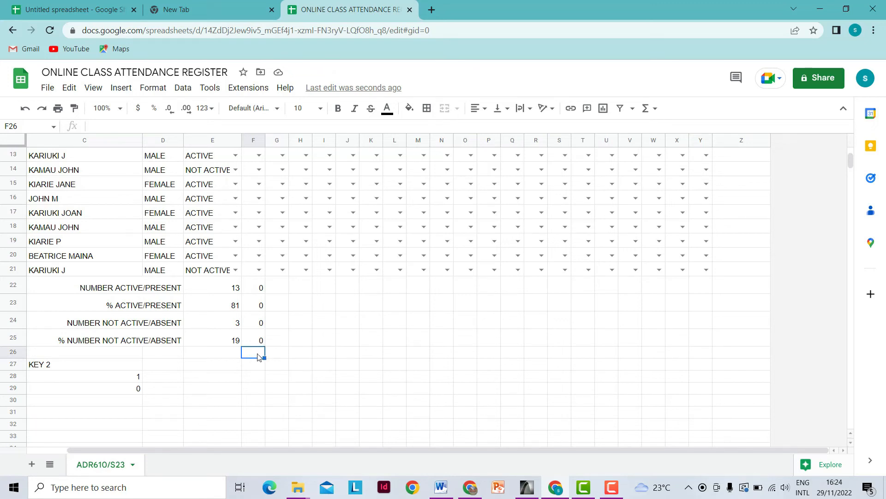
- Mark rows 6–13 for the 8-10 slot: 0 in rows 9 and 11, 1 elsewhere
scroll(258, 356, "up", 3)
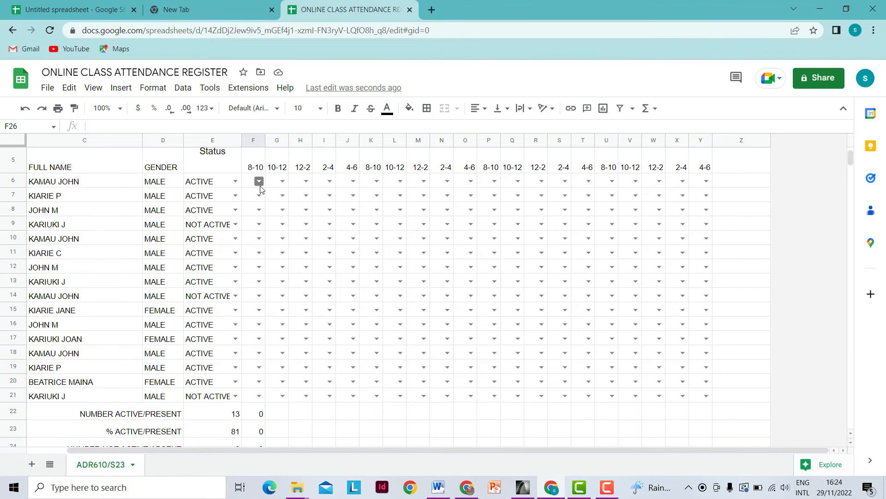
scroll(271, 239, "up", 3)
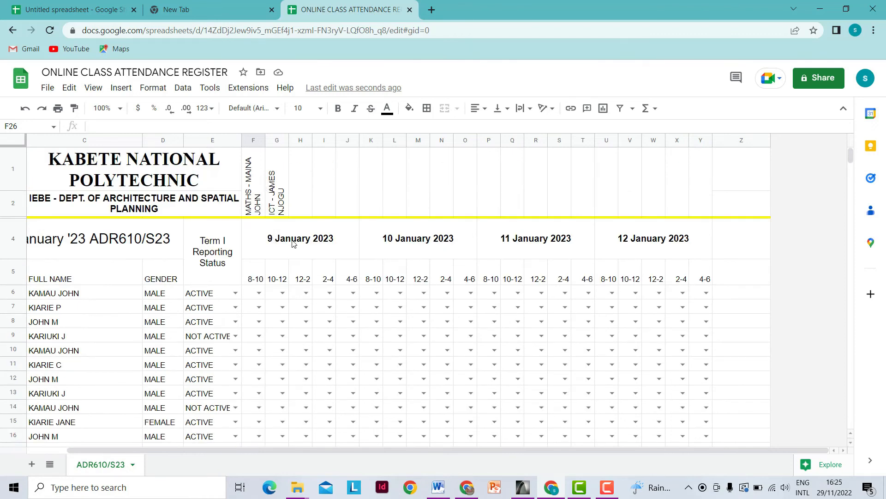
scroll(292, 243, "down", 3)
left_click(258, 181)
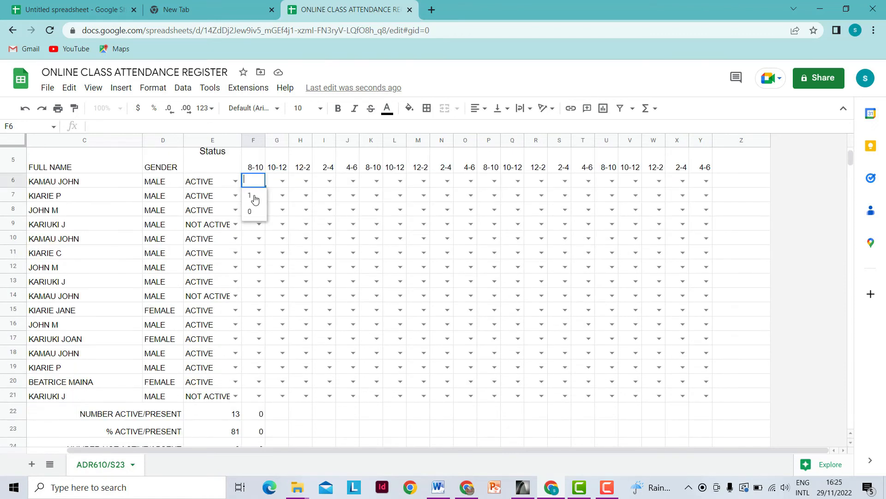
left_click(255, 199)
left_click(257, 196)
left_click(255, 214)
left_click(257, 210)
left_click(256, 226)
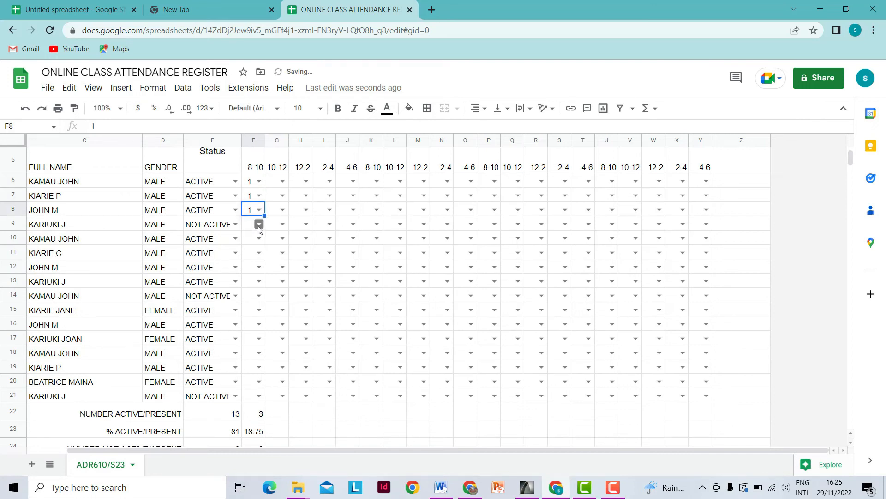
left_click(259, 225)
left_click(254, 253)
left_click(259, 239)
left_click(250, 253)
left_click(257, 253)
left_click(254, 282)
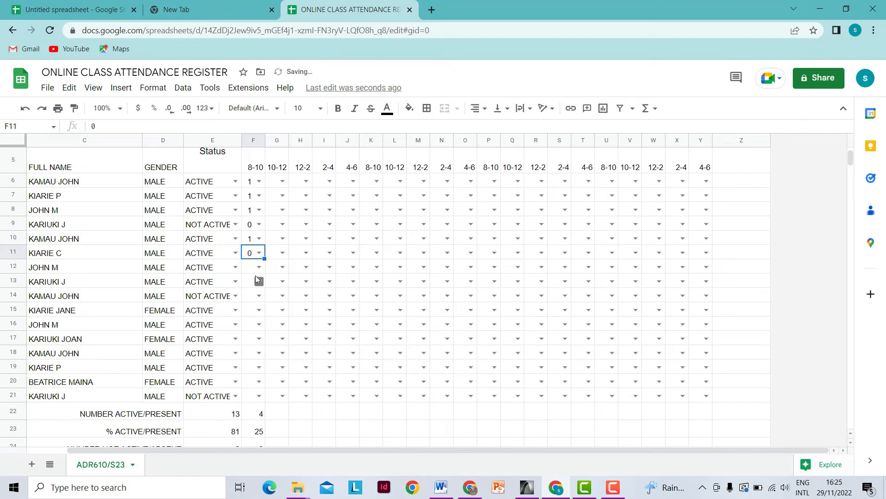
left_click(259, 267)
left_click(253, 282)
left_click(259, 282)
left_click(253, 296)
- Mark rows 14–21: 0 in rows 18–20, 1 elsewhere, giving 11 present
scroll(261, 259, "down", 2)
left_click(259, 213)
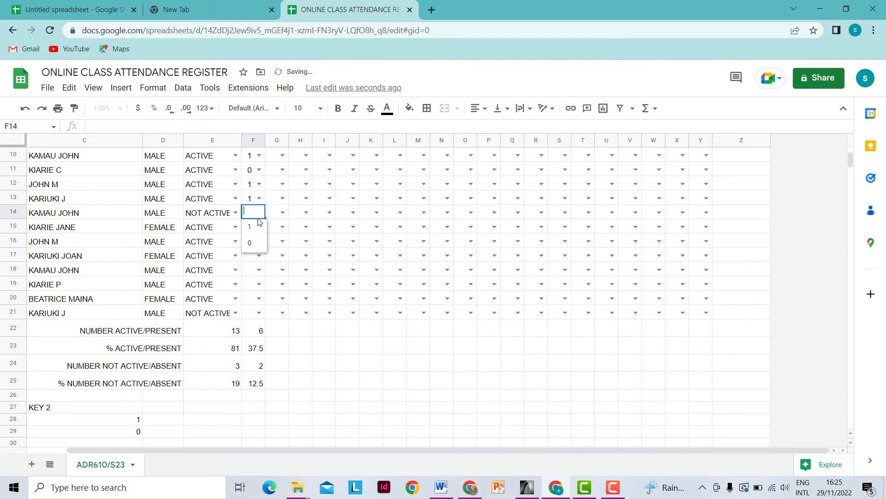
left_click(254, 228)
left_click(258, 227)
left_click(252, 241)
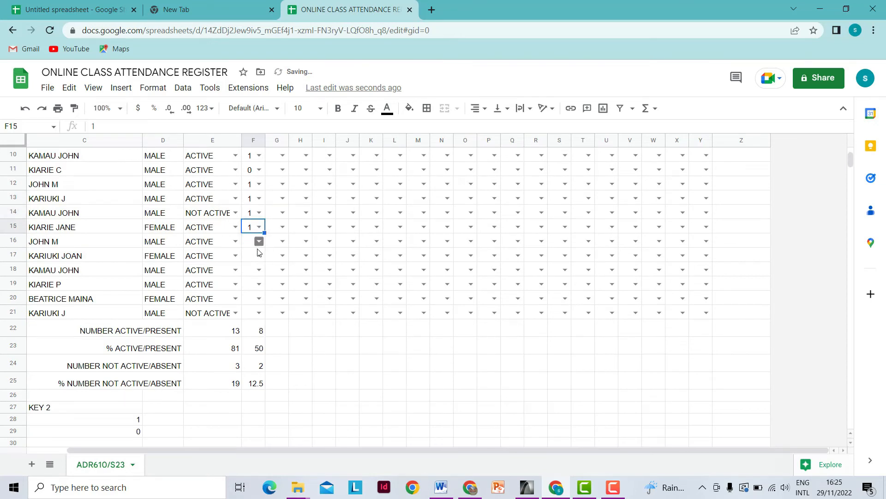
left_click(259, 241)
left_click(254, 256)
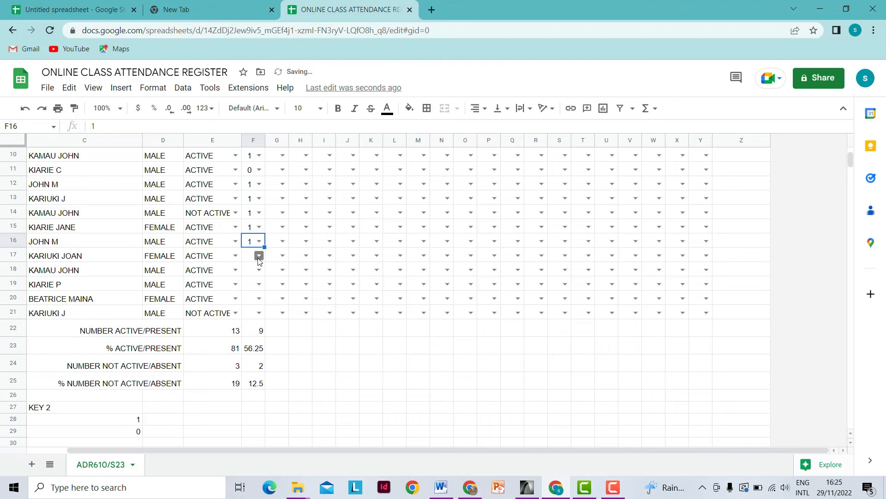
left_click(259, 255)
left_click(257, 272)
left_click(254, 270)
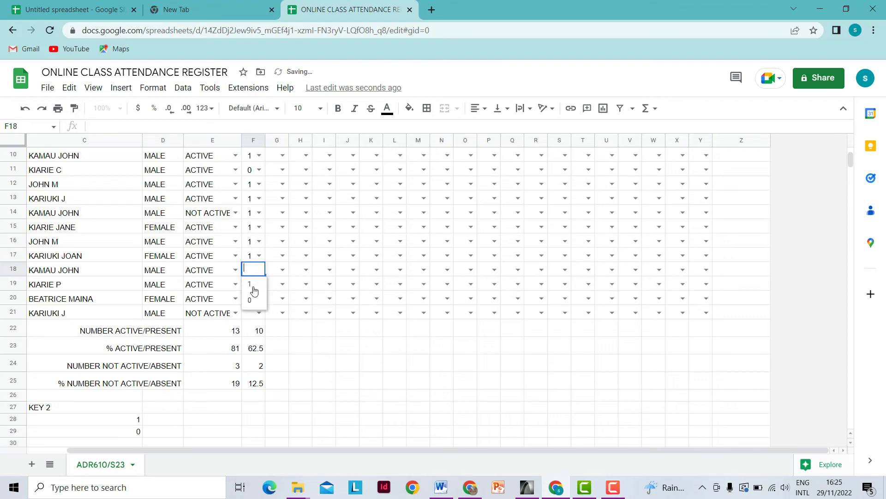
left_click(254, 297)
left_click(254, 284)
left_click(252, 312)
left_click(259, 300)
left_click(259, 300)
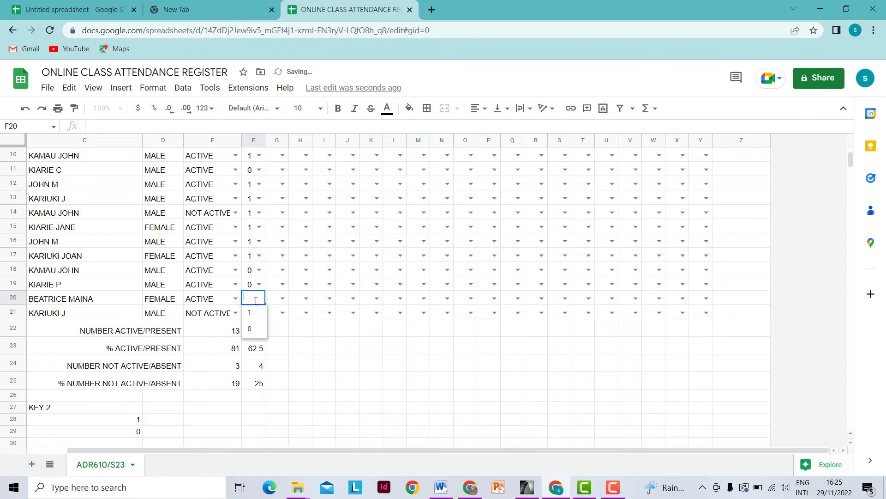
left_click(254, 328)
left_click(257, 311)
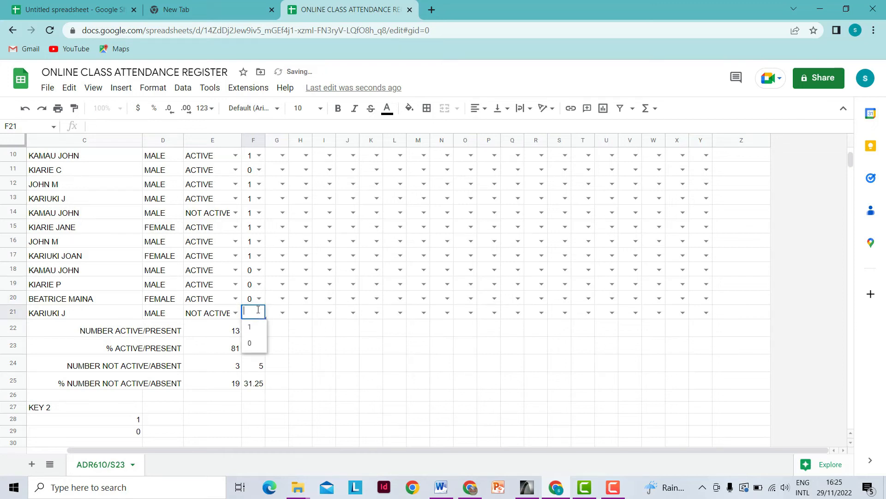
left_click(251, 330)
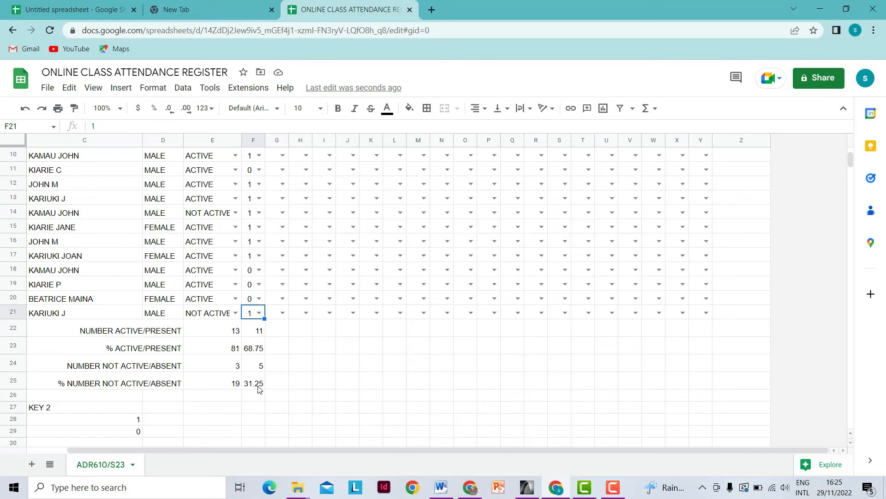
- Undo the decimal change on column F to restore its date headers
scroll(255, 396, "up", 5)
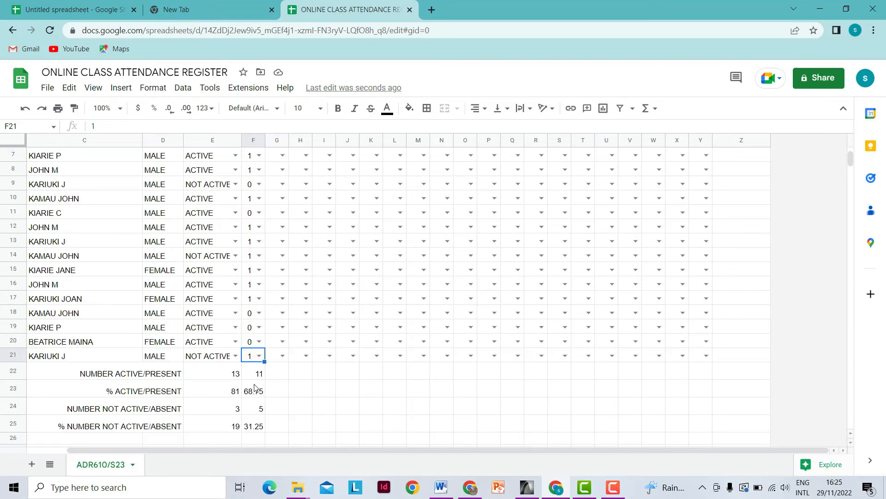
left_click(247, 139)
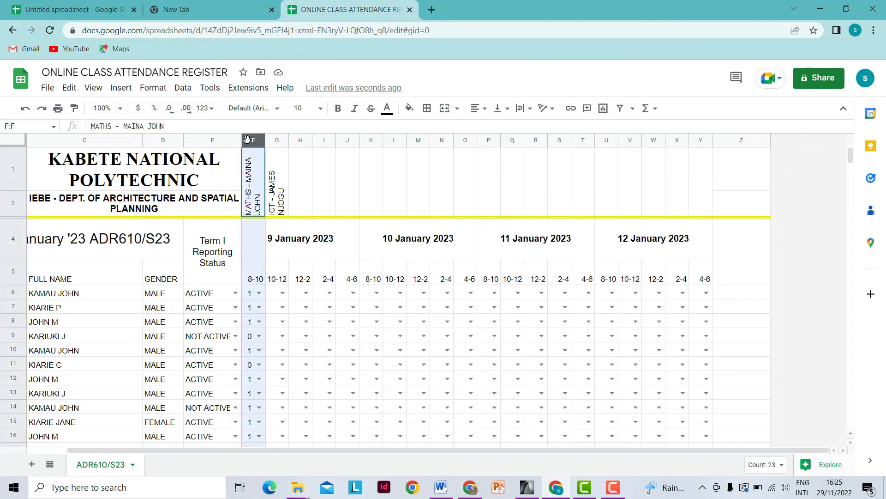
left_click(170, 109)
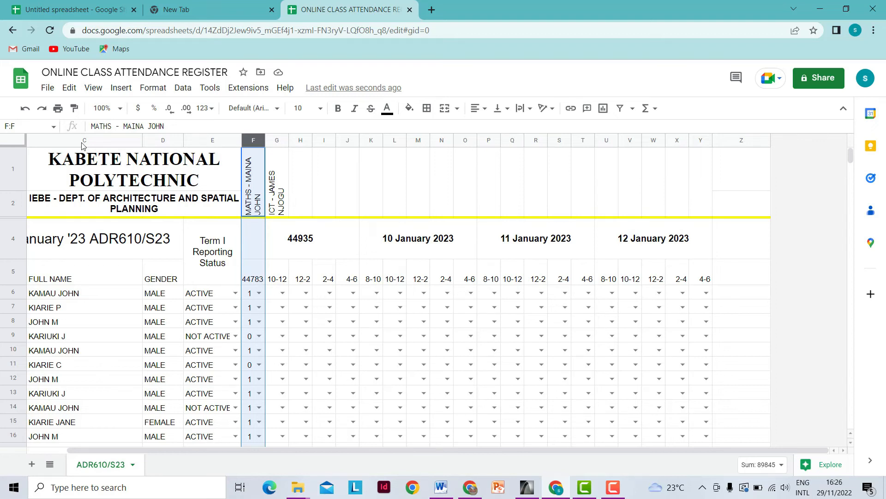
left_click(25, 110)
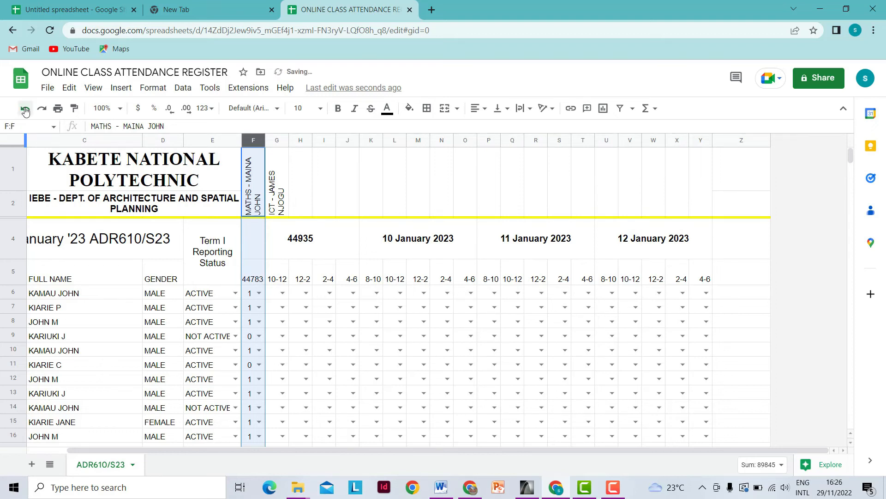
left_click(25, 110)
- Round F23 and F25 to whole numbers, showing 69 and 31
scroll(261, 191, "down", 3)
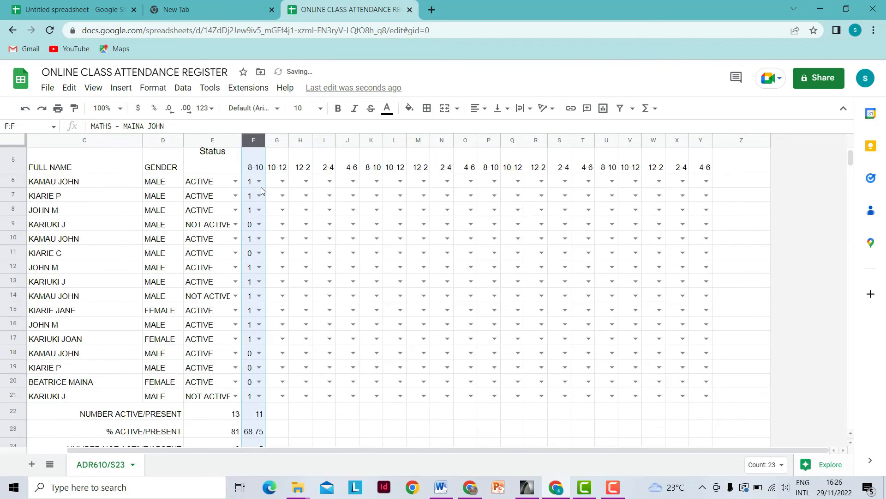
scroll(261, 190, "down", 3)
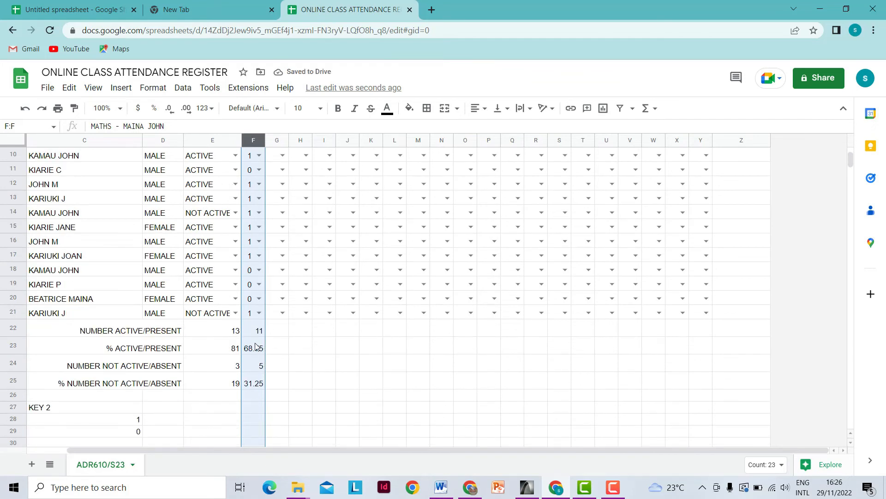
left_click(257, 346)
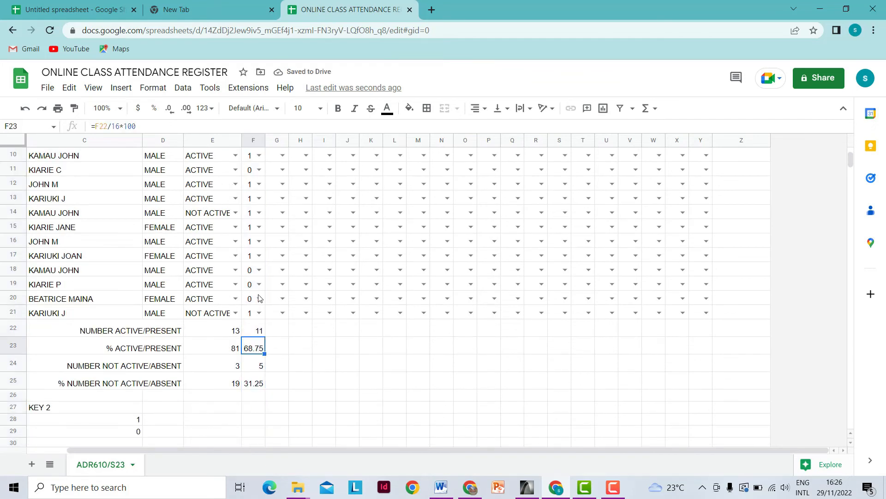
left_click(172, 114)
left_click(172, 114)
left_click(258, 386)
left_click(172, 114)
left_click(172, 114)
left_click(303, 385)
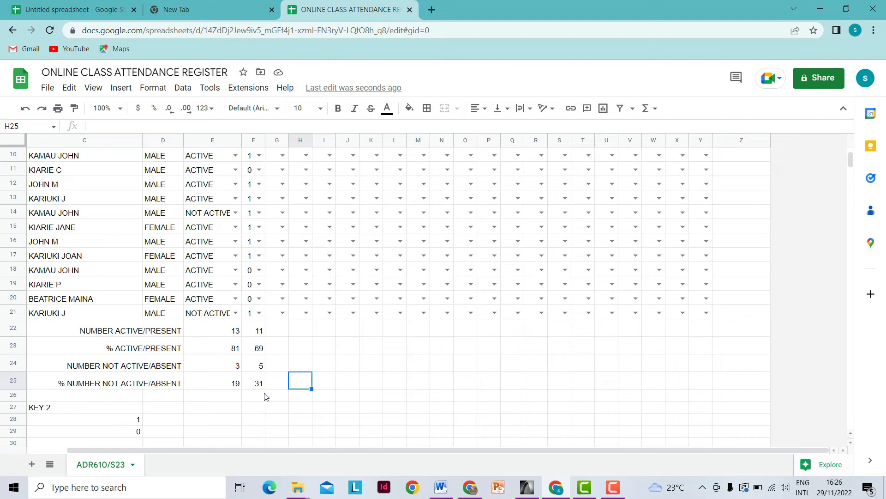
- Fill the F22:F25 summary formulas right to column Y
left_click_drag(255, 330, 258, 383)
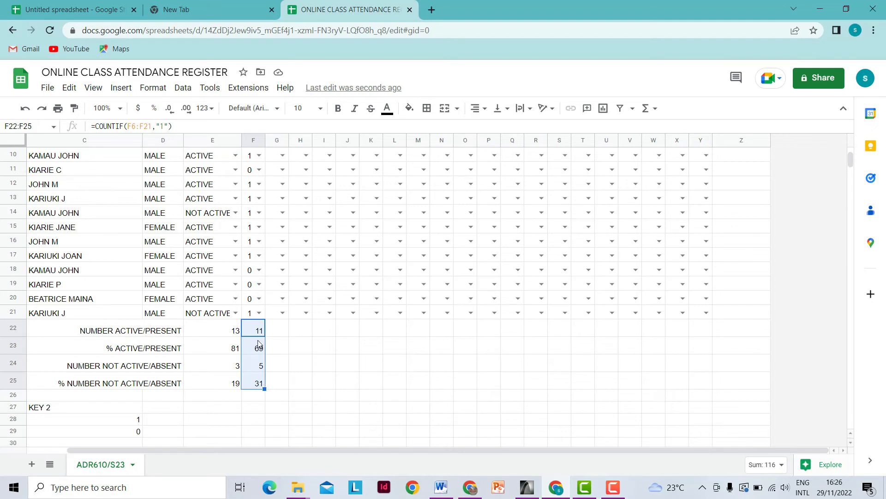
left_click_drag(264, 389, 696, 378)
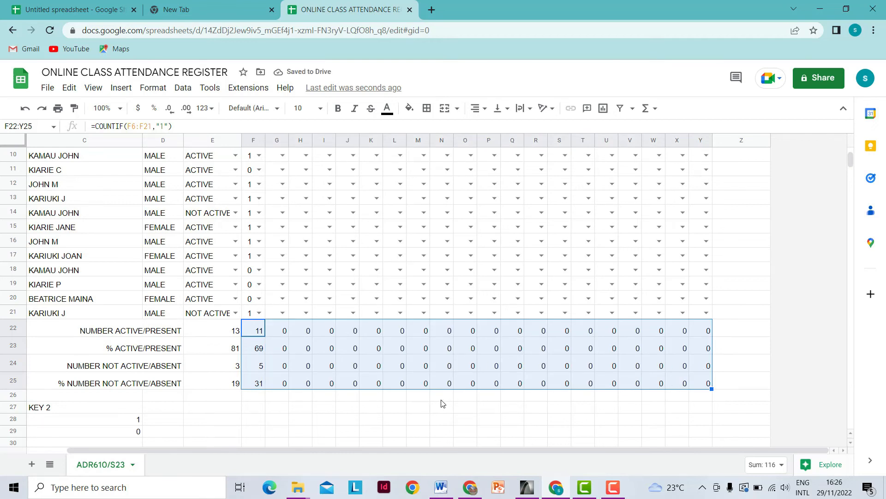
left_click(393, 399)
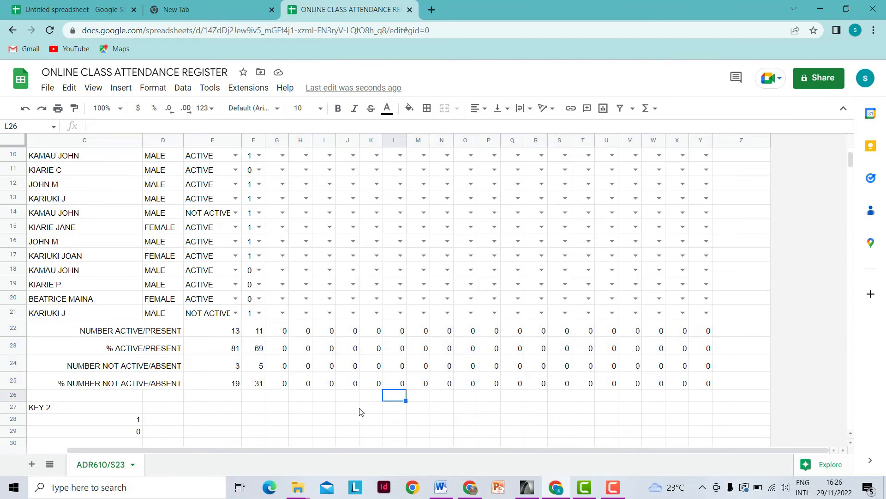
scroll(356, 402, "up", 5)
- In the 10-12 slot of column G, mark row 20 absent (0) and row 18 present (1)
scroll(425, 358, "down", 3)
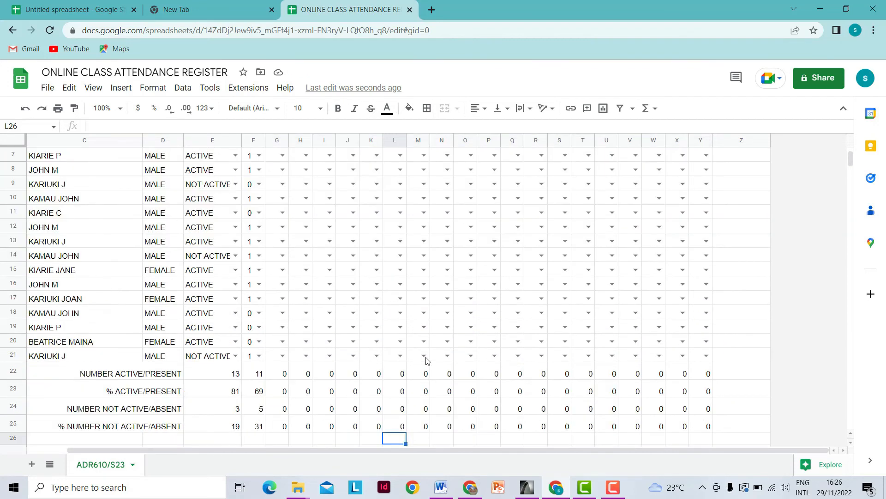
left_click(282, 341)
left_click(274, 371)
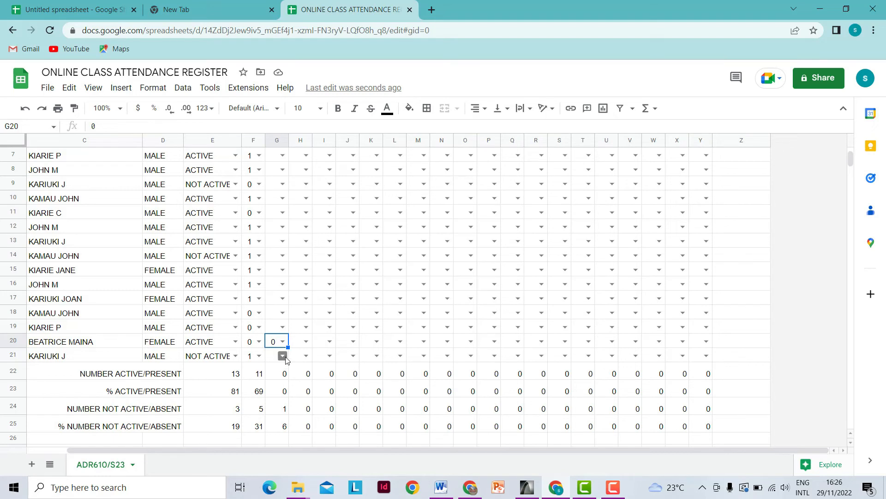
left_click(283, 313)
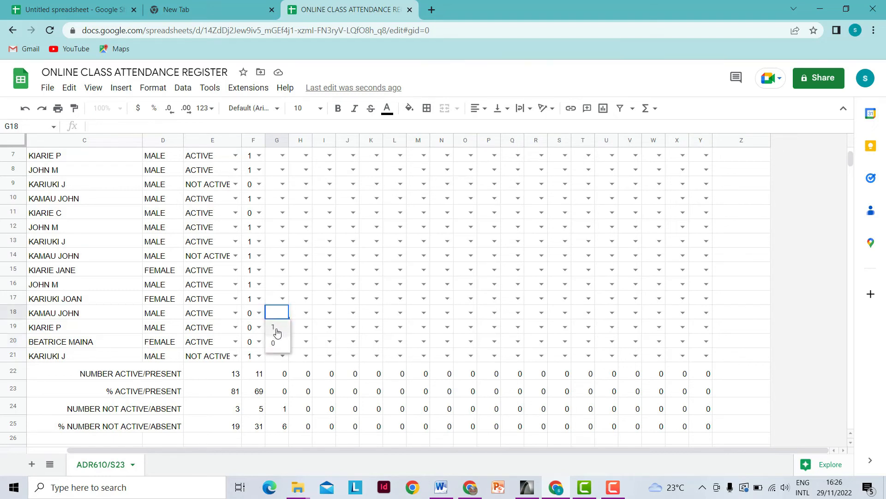
left_click(275, 331)
left_click(284, 391)
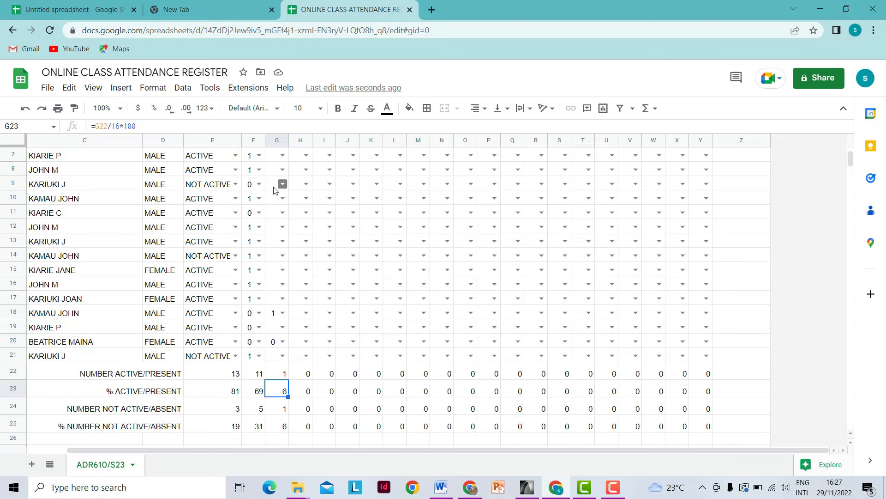
- Select columns V through Z
scroll(279, 369, "up", 3)
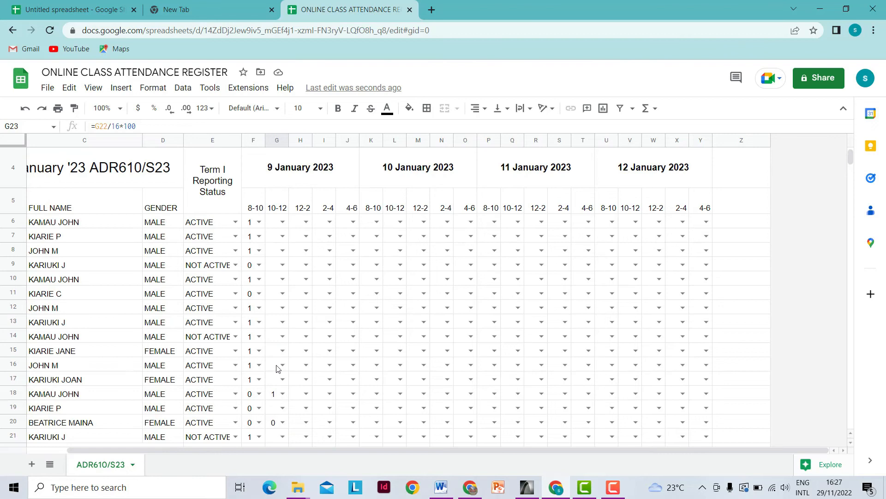
scroll(277, 368, "down", 3)
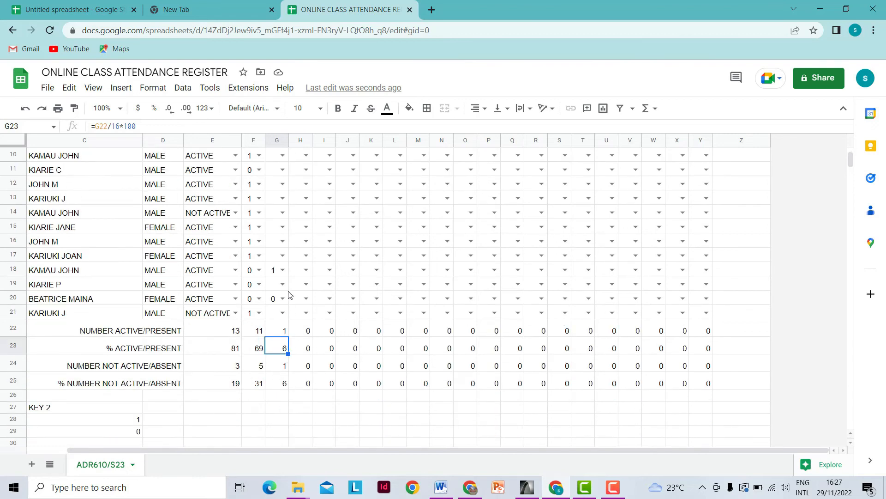
scroll(283, 348, "up", 4)
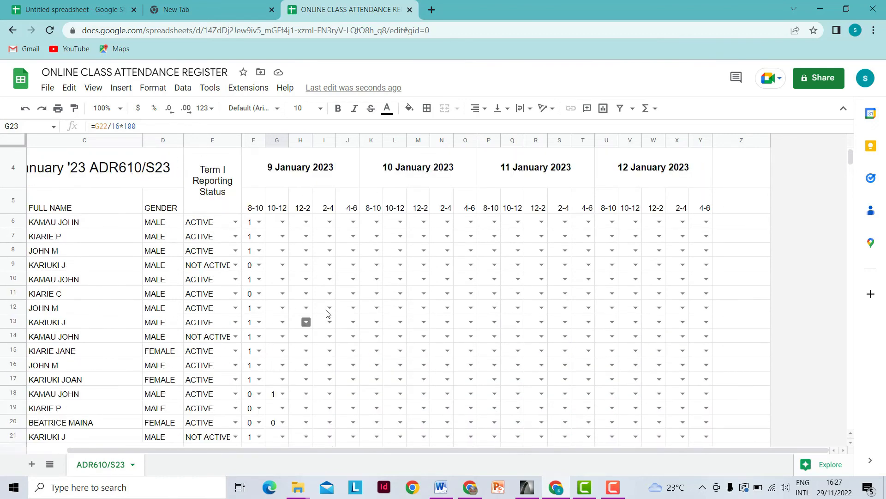
scroll(341, 277, "down", 1)
scroll(341, 277, "down", 2)
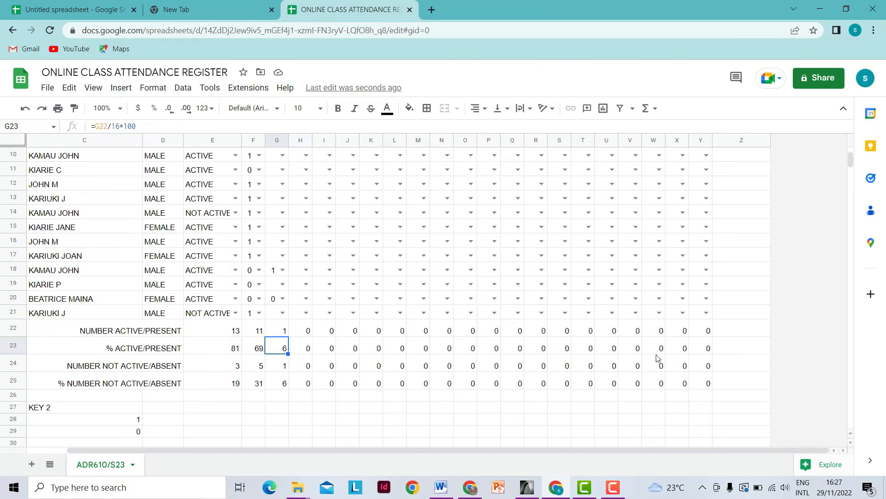
scroll(665, 353, "up", 2)
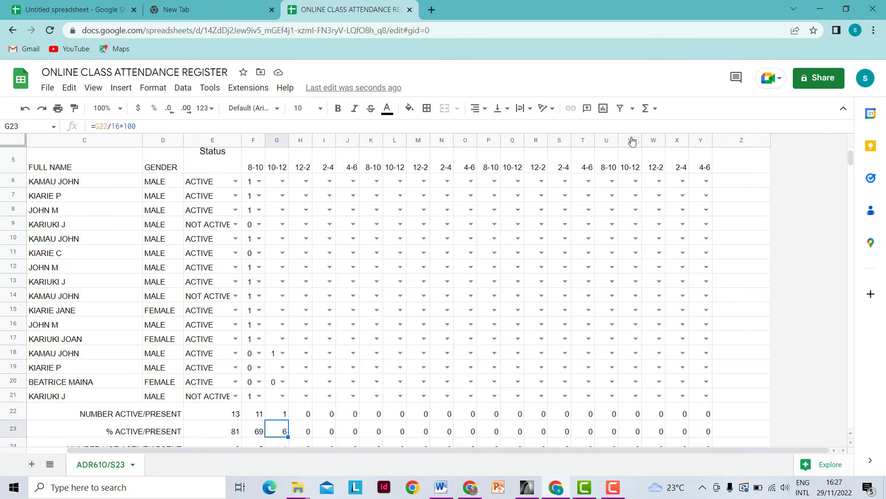
left_click_drag(627, 142, 736, 141)
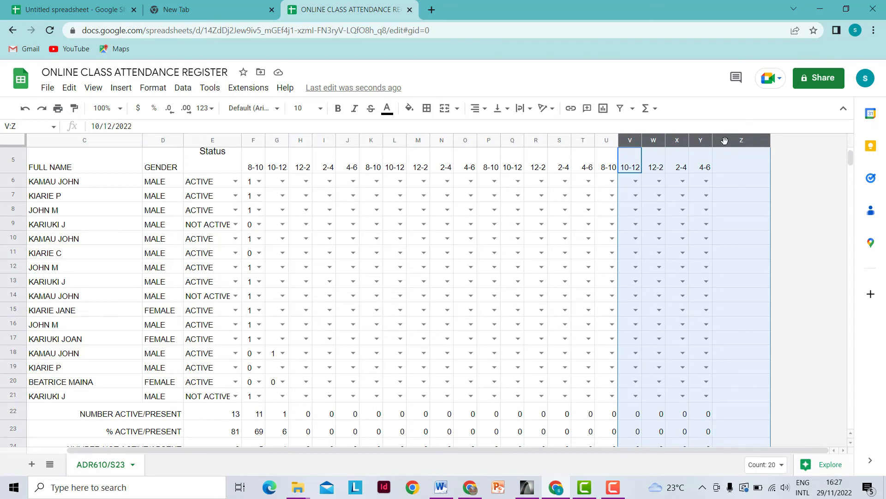
- Insert five new columns to the right of columns V to Z
right_click(725, 140)
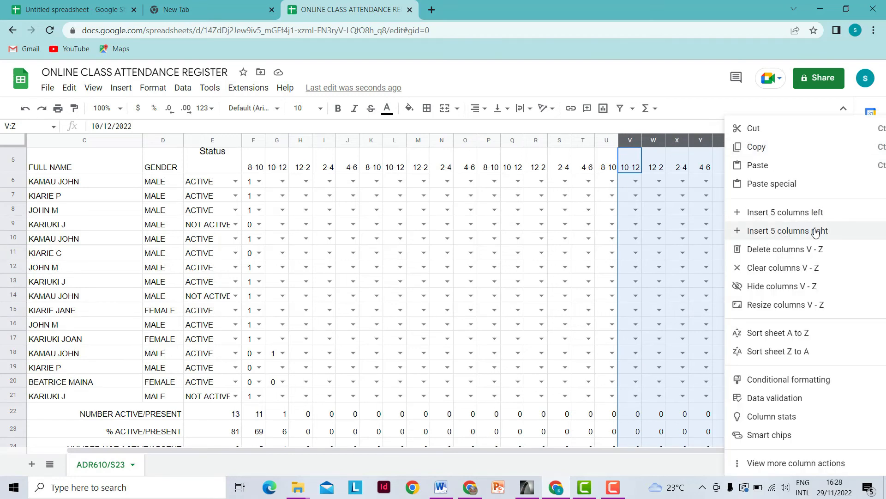
left_click(794, 233)
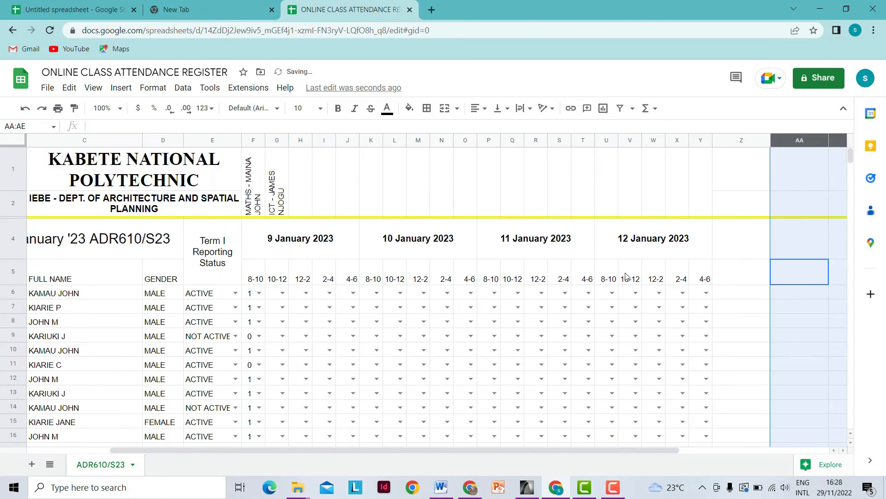
left_click_drag(559, 452, 690, 438)
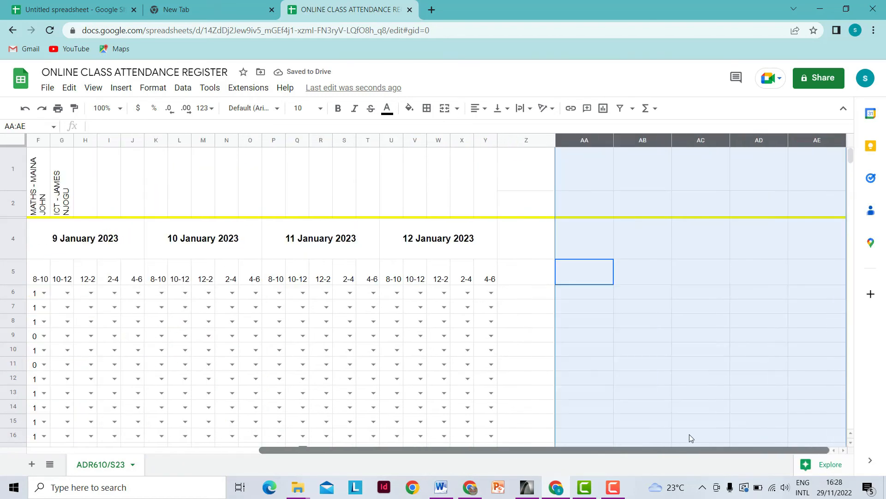
- Resize columns Z through AE to 50 pixels wide
left_click(514, 140)
left_click(589, 182)
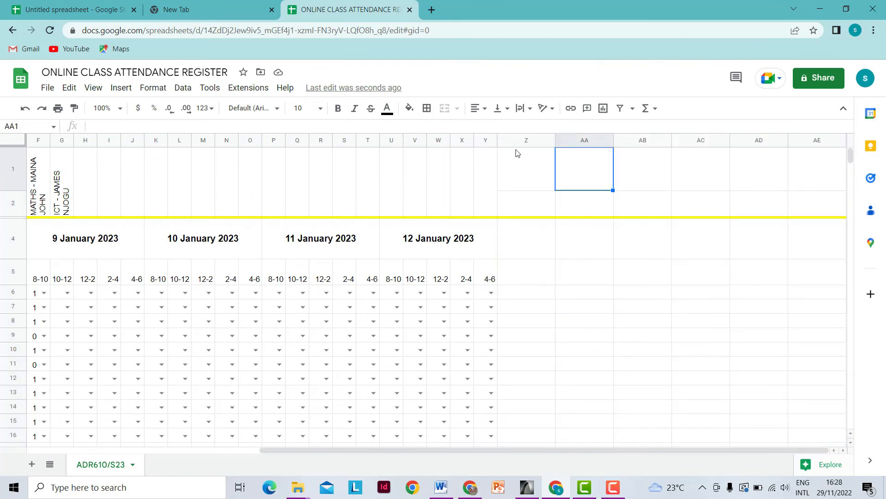
left_click_drag(514, 140, 797, 158)
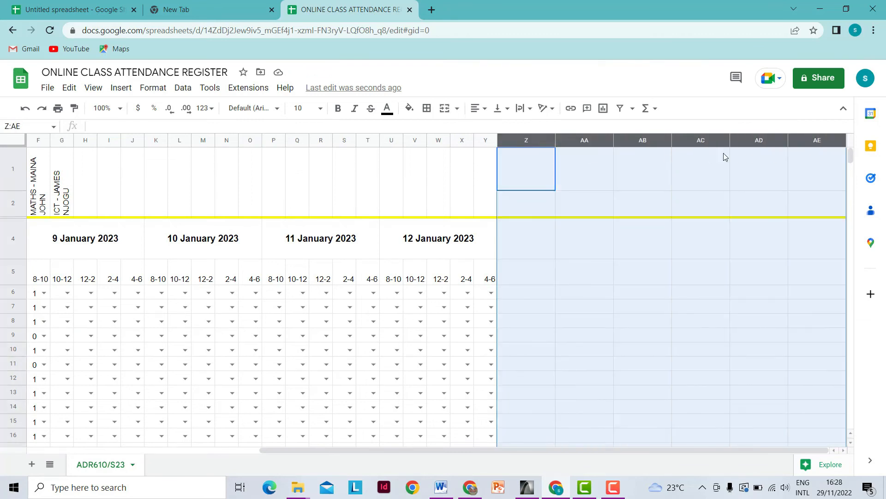
right_click(513, 140)
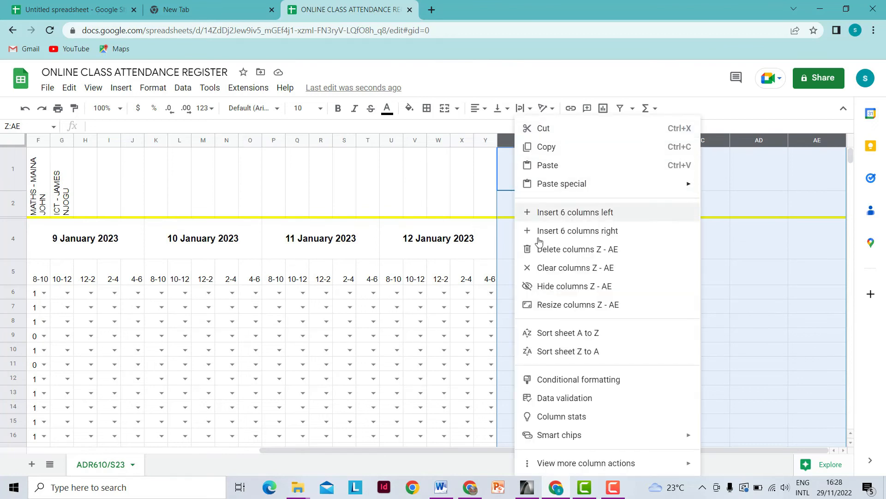
left_click(547, 314)
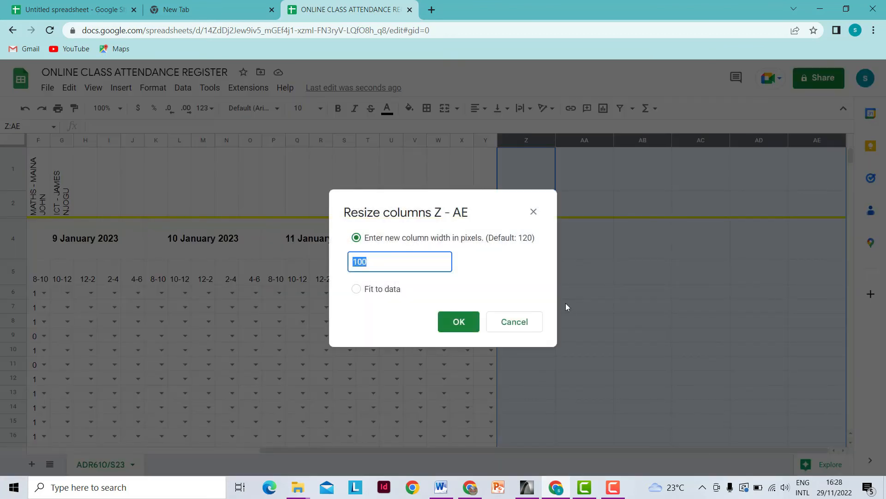
type("50")
left_click(459, 322)
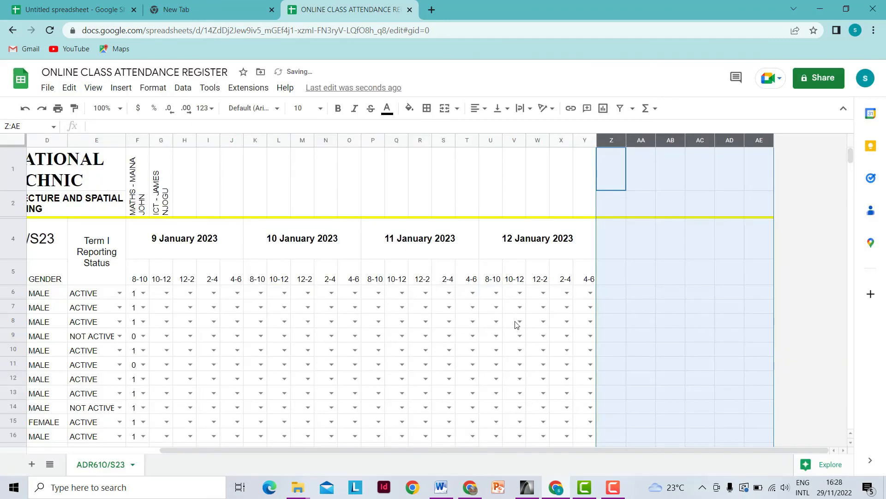
left_click(729, 322)
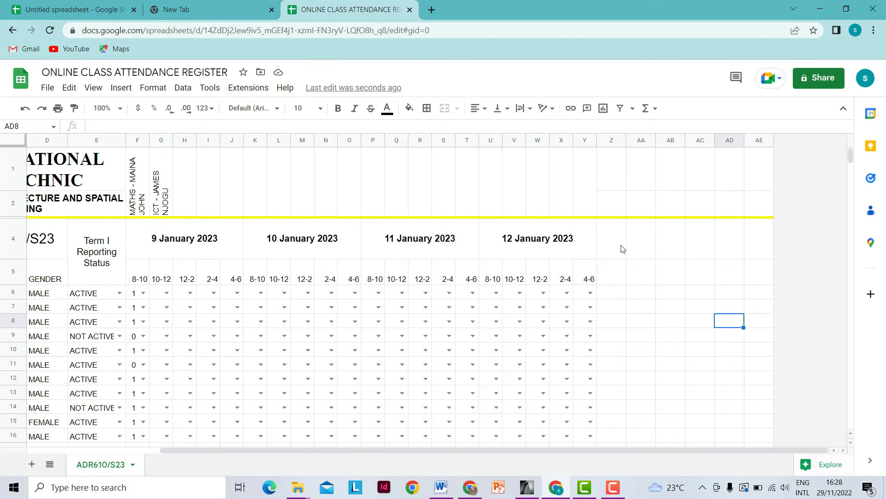
- Merge Z4:Z5 and enter a TOTAL PRESENT heading rotated to read upward
left_click_drag(623, 249, 616, 273)
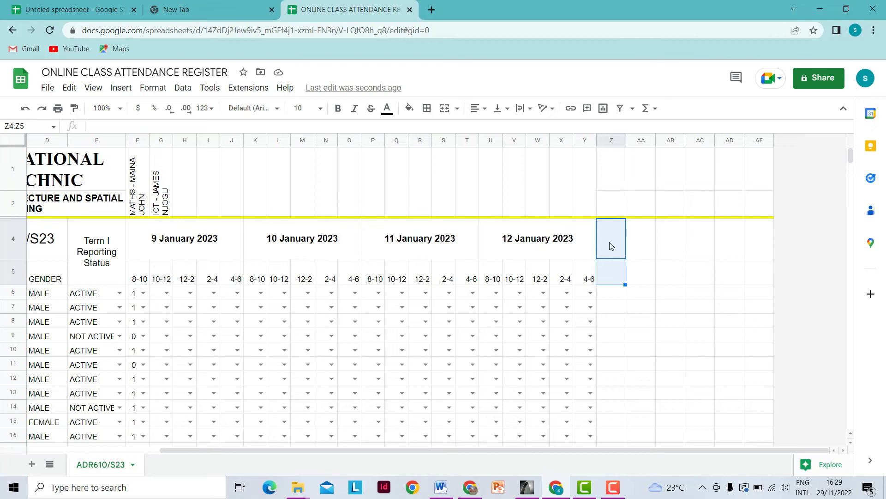
left_click(445, 108)
left_click_drag(625, 284, 702, 283)
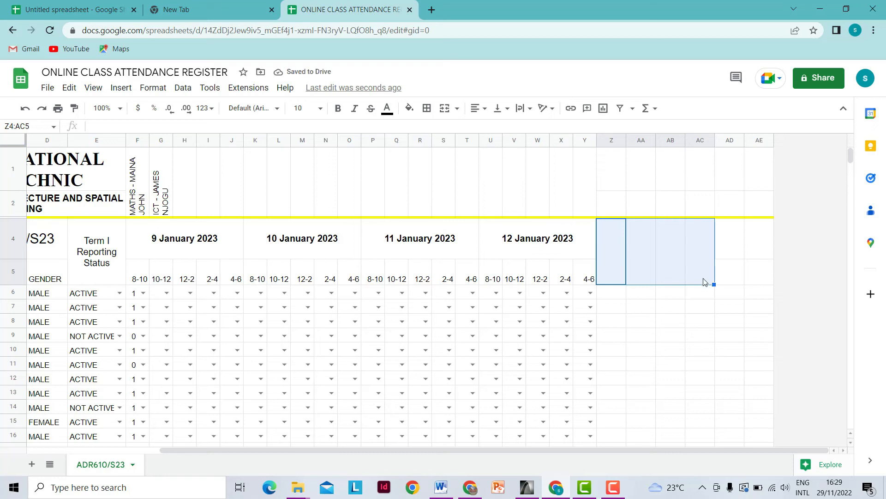
left_click(611, 273)
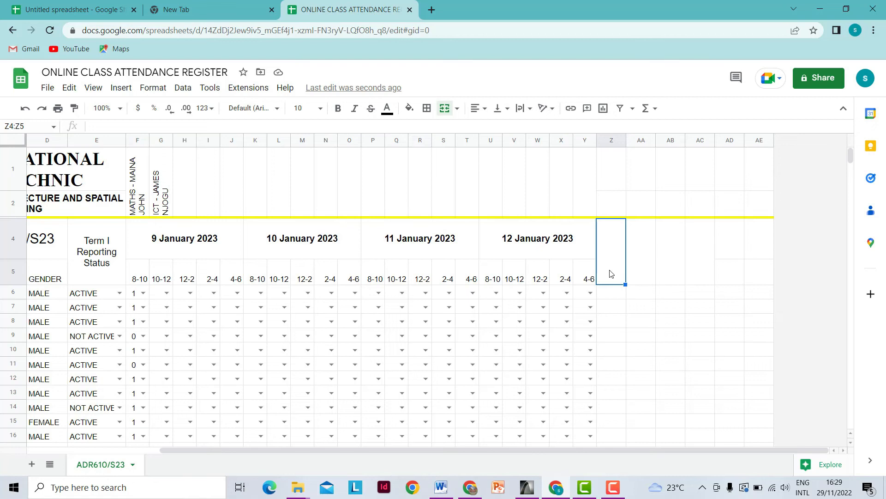
type("TOTAL PRESENT")
left_click(666, 296)
left_click(611, 278)
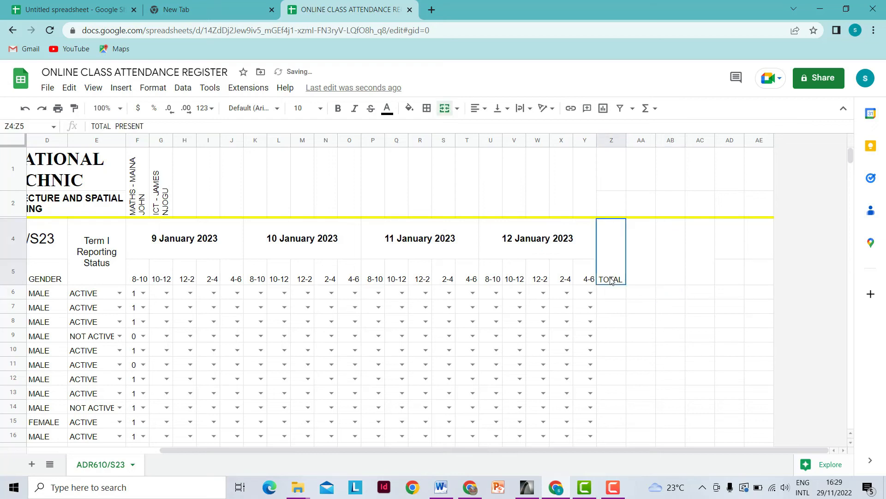
left_click(554, 112)
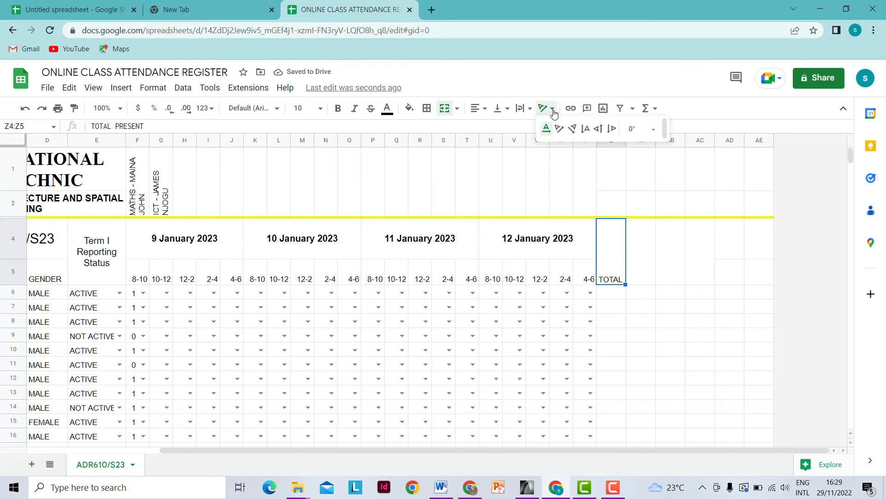
left_click(598, 129)
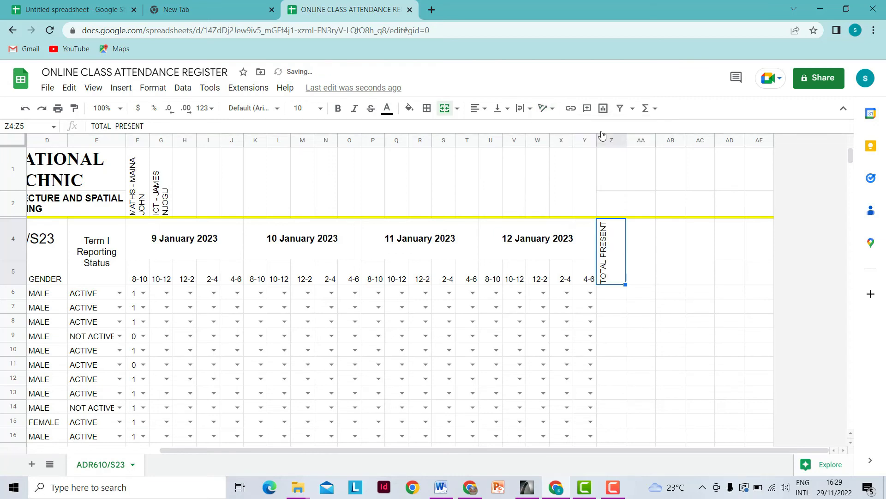
- Enter TOTAL ABSENT in merged AA4:AA5 and rotate it upward
left_click(645, 282)
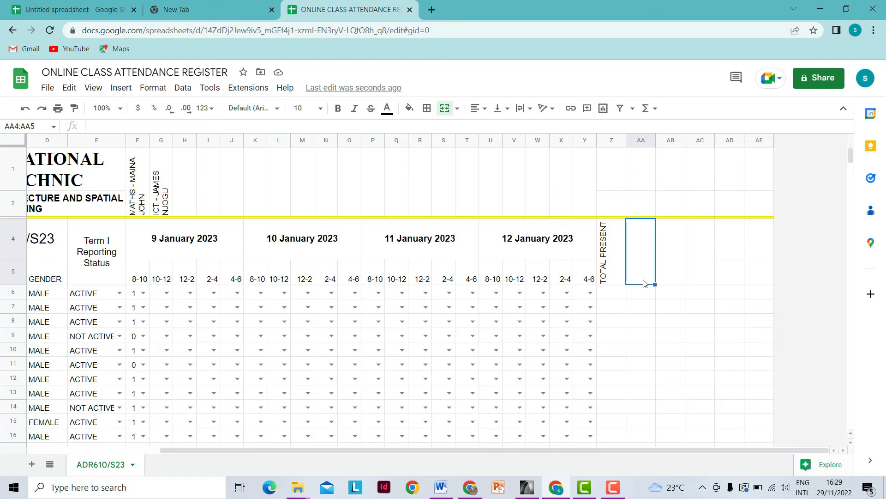
type("TOTAL A")
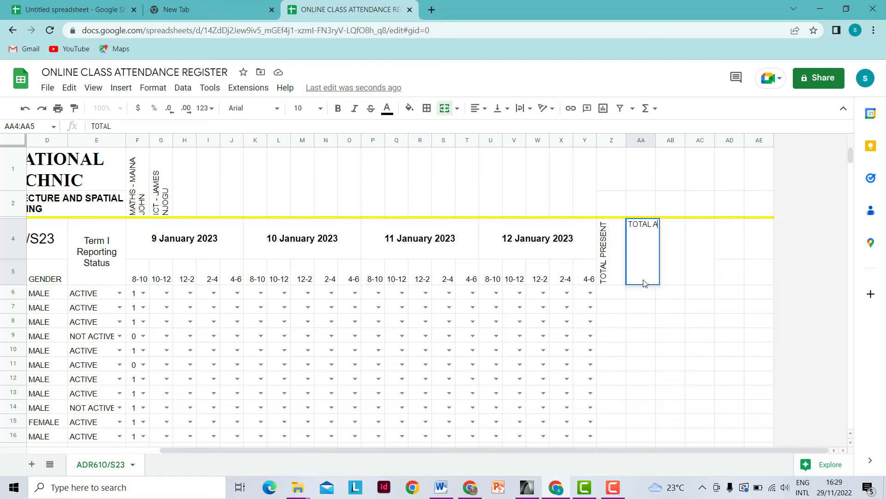
type("BSENT")
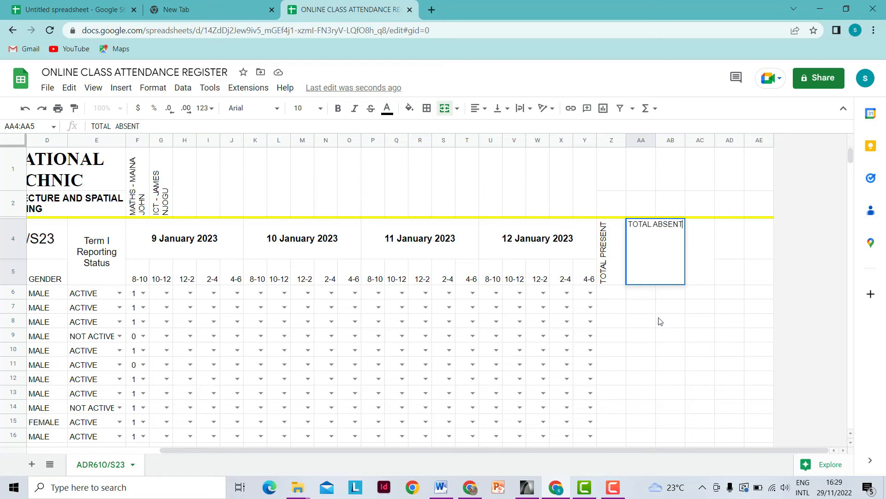
left_click(650, 323)
left_click(643, 276)
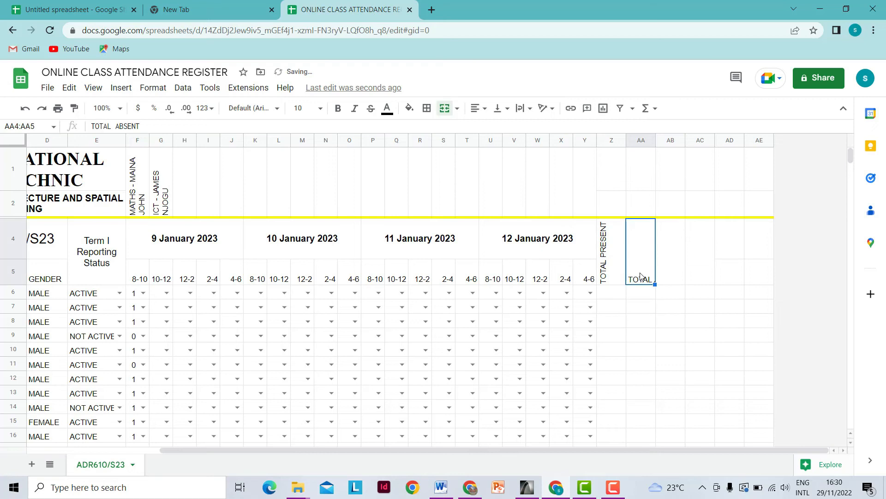
left_click(553, 110)
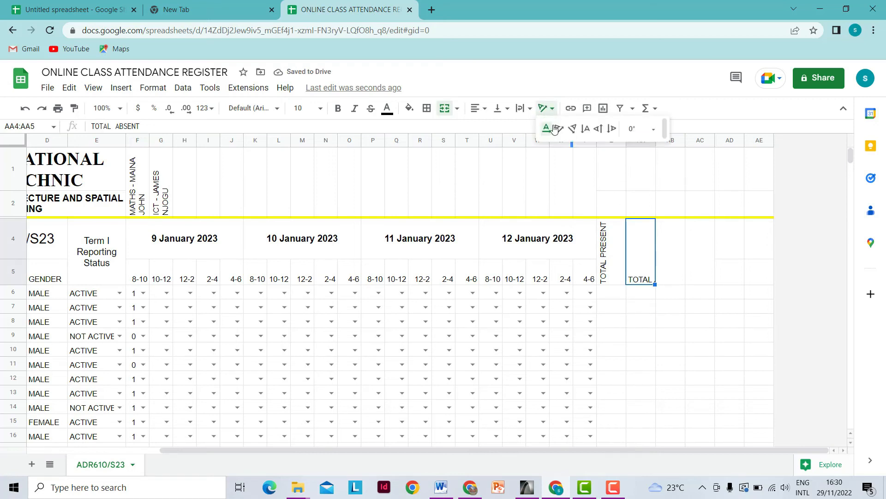
left_click(598, 126)
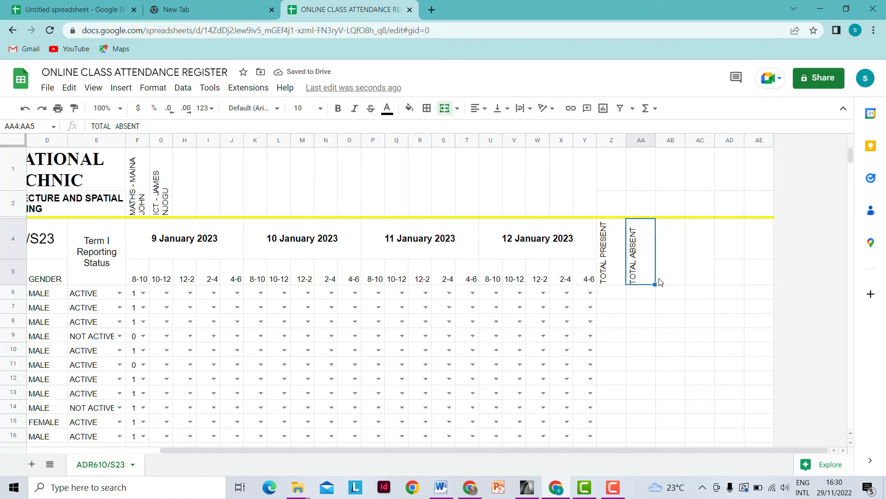
- Copy both rotated headings and select AB4:AC5 as the paste destination
left_click(618, 277)
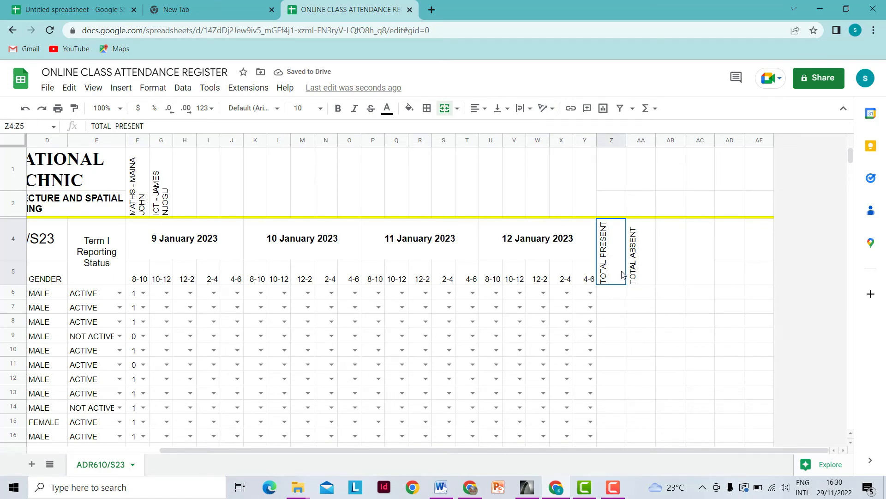
left_click(642, 276)
left_click(621, 275, "shift")
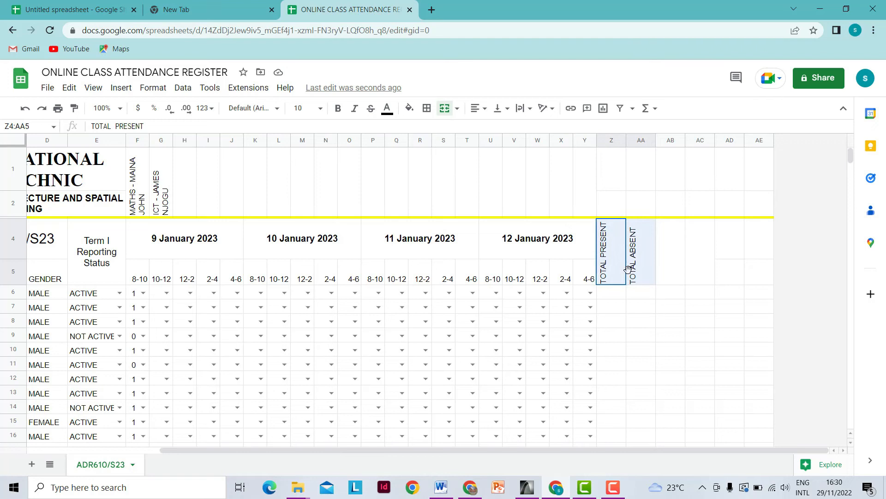
right_click(636, 273)
left_click(666, 183)
left_click_drag(673, 268, 691, 266)
- Paste the headings into AB4:AC5 and change AB's to % TOTAL PRESENT
right_click(683, 266)
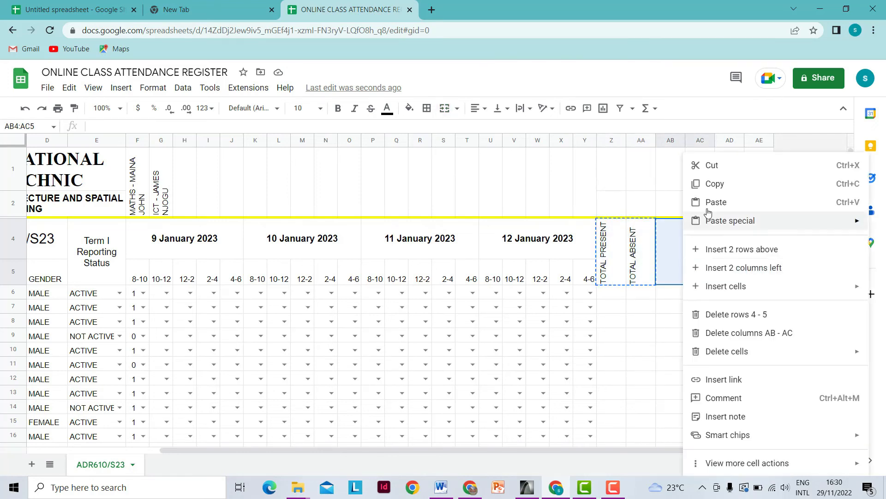
left_click(716, 200)
double_click(675, 280)
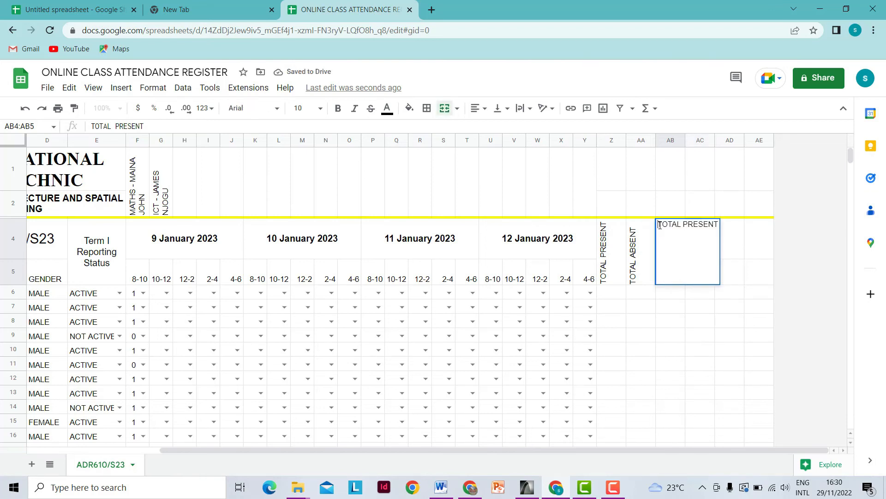
type("%")
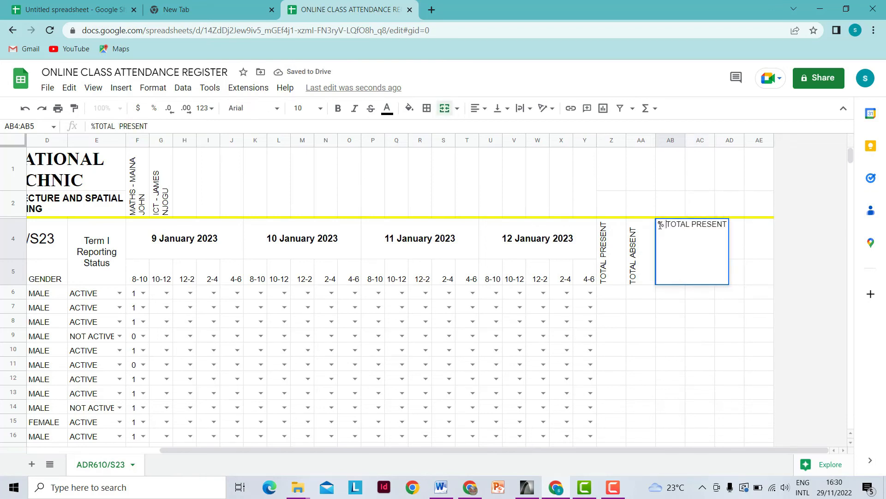
left_click(674, 319)
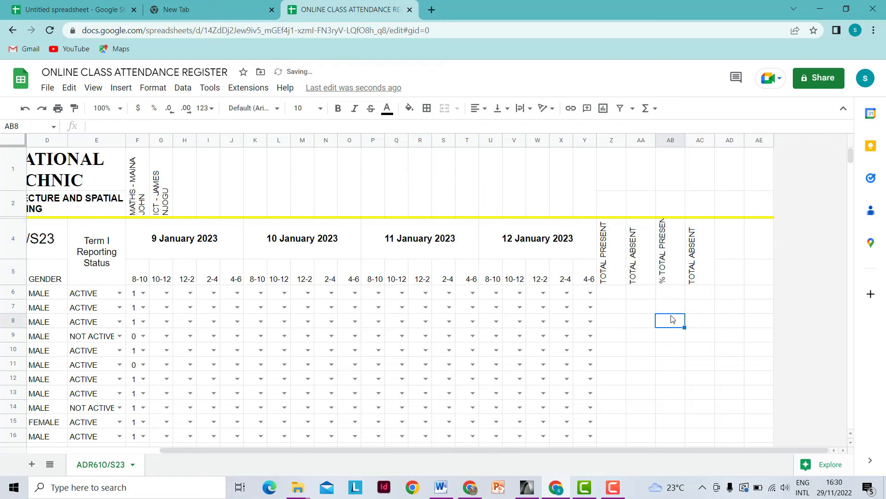
- Change the AC heading to % TOTAL ABSENT
double_click(692, 276)
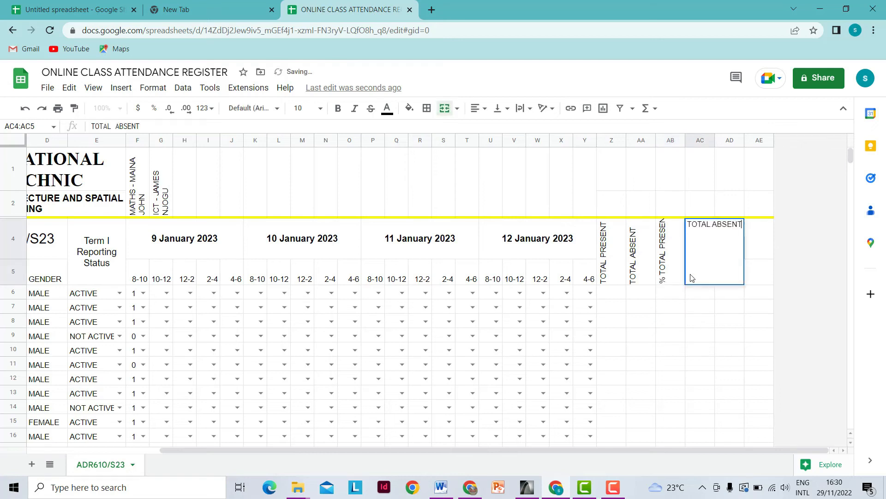
left_click(688, 223)
type("%")
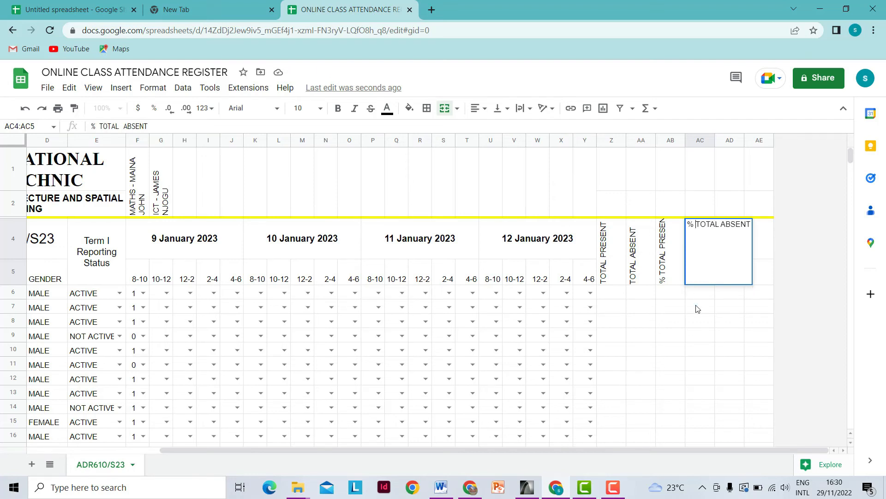
left_click(698, 309)
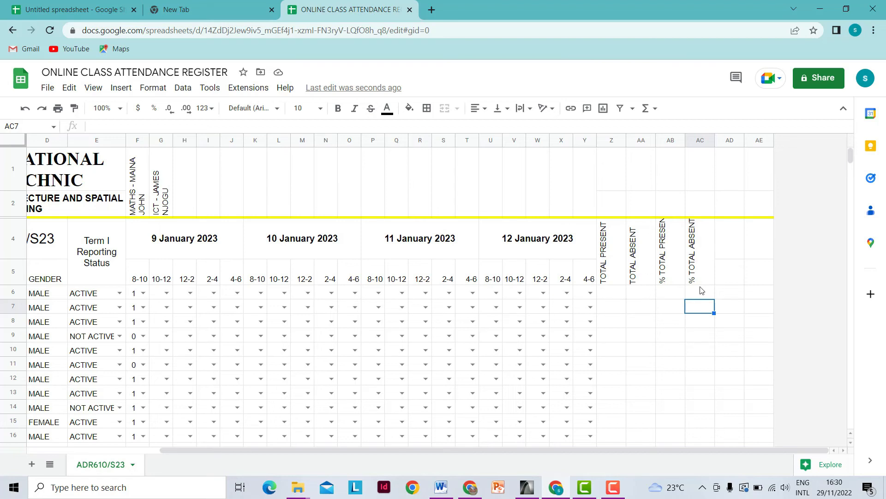
left_click(607, 296)
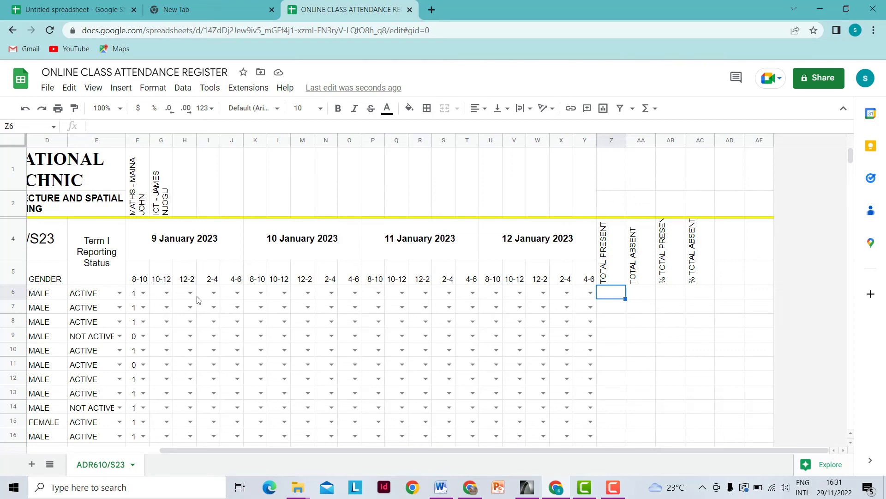
- Enter =COUNTIF(F6:Y6,"1") in Z6 and autofill it down the TOTAL PRESENT column
left_click(640, 296)
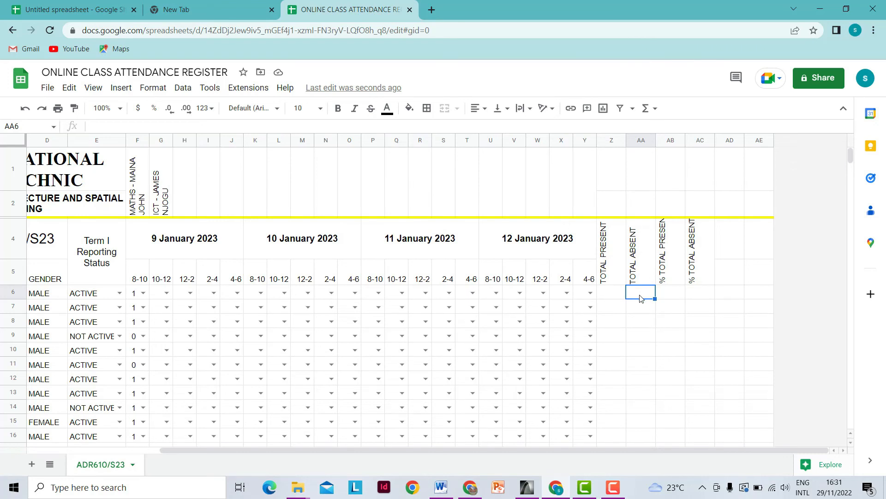
left_click(612, 300)
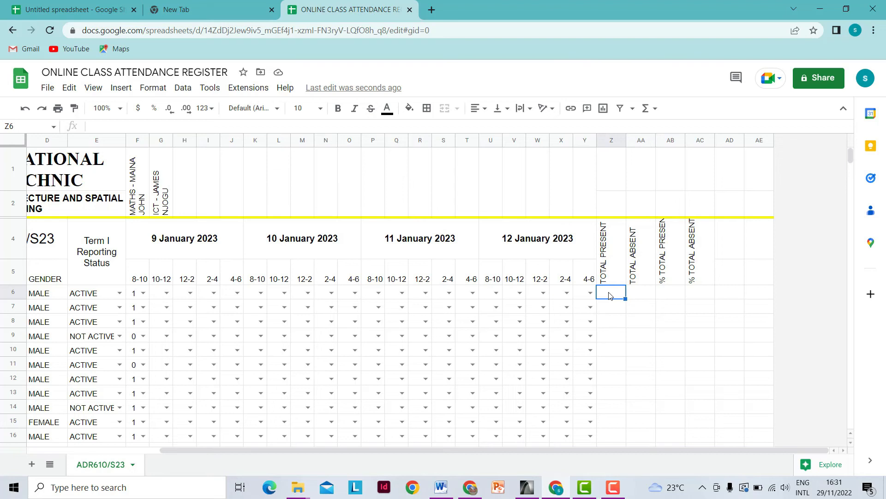
type("=")
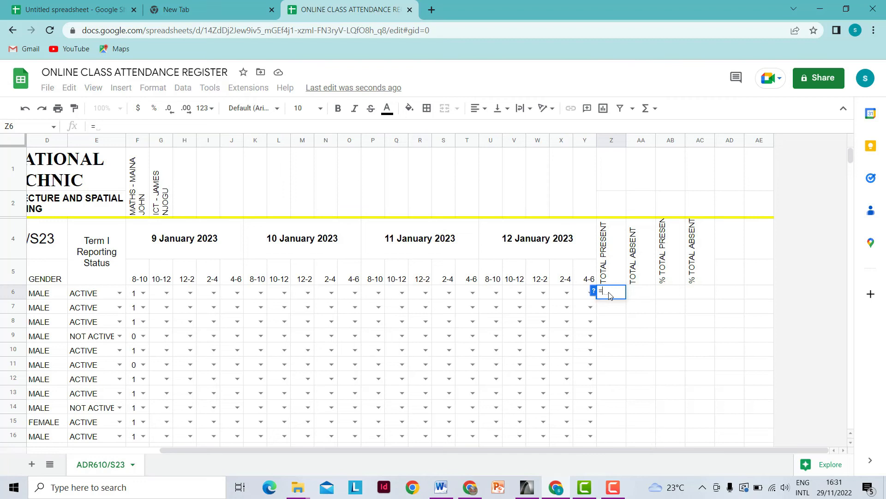
type("COU")
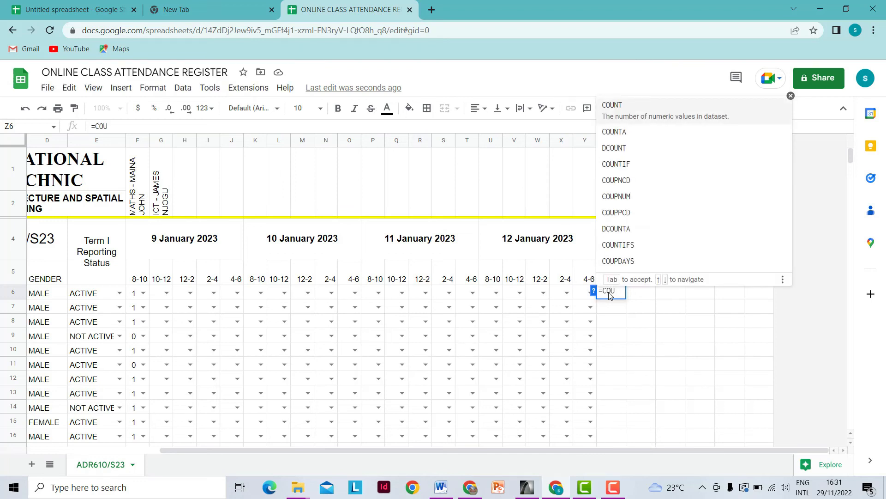
left_click(624, 157)
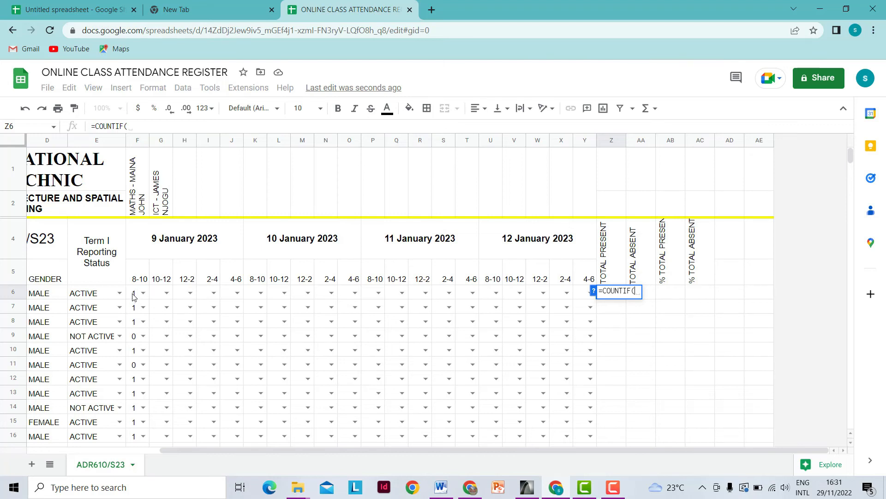
left_click_drag(133, 296, 585, 300)
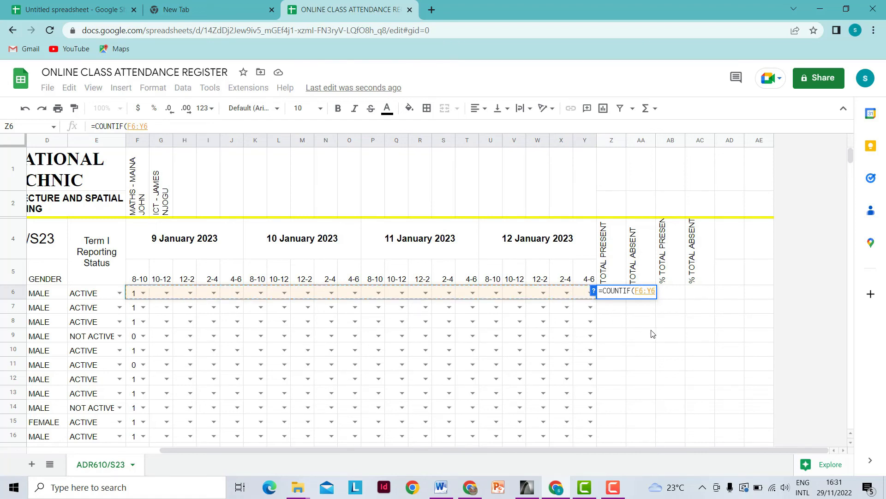
type(",")
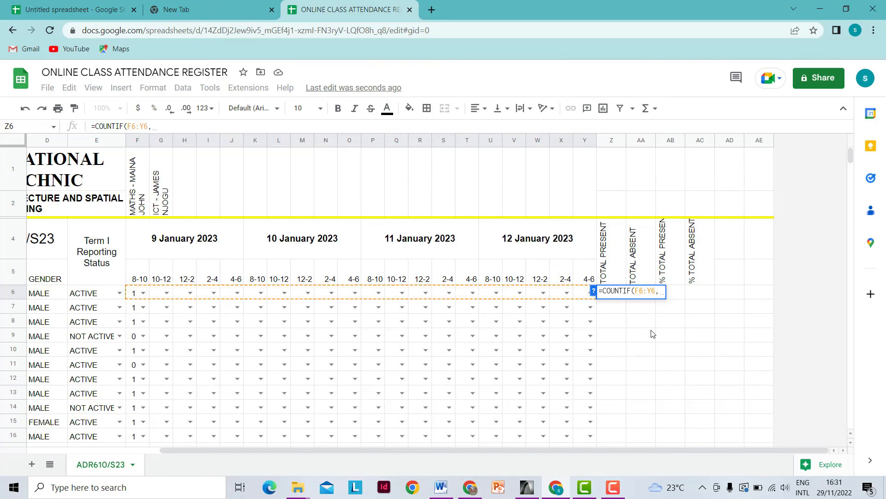
type("\"")
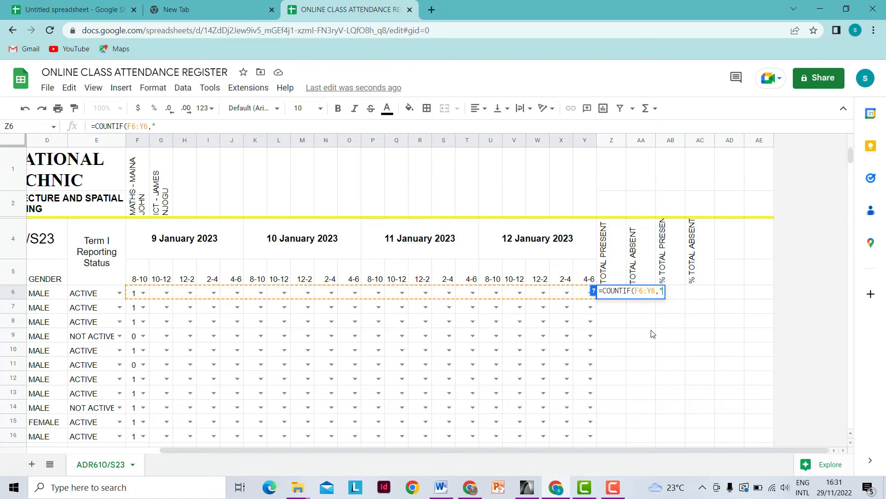
type("1")
type("\")")
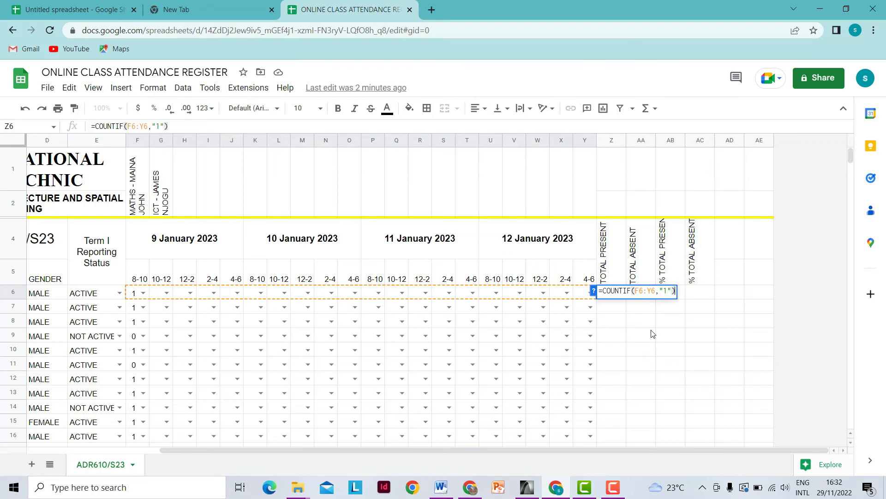
key("Return")
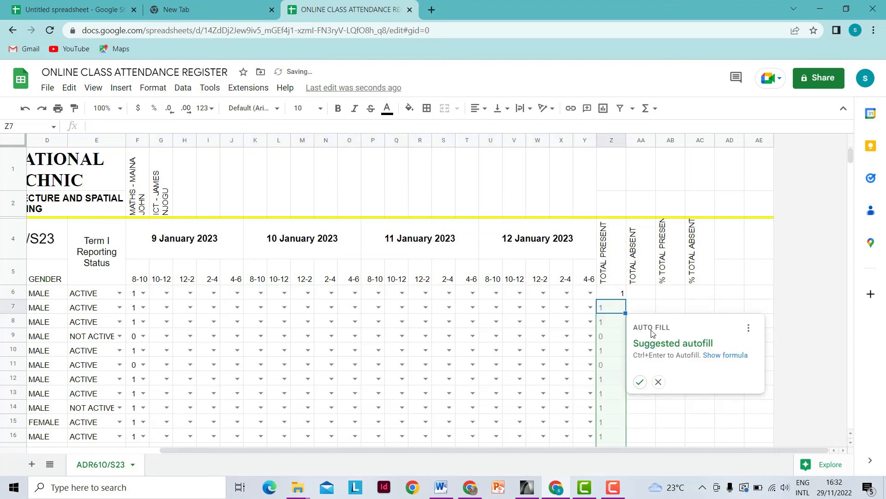
left_click(640, 383)
- Clear the counts from summary rows Z22:Z25
scroll(598, 342, "down", 5)
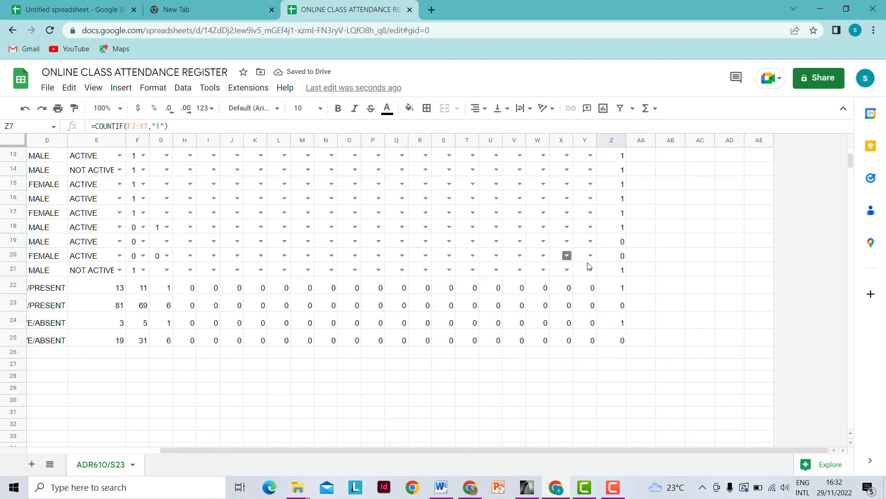
left_click_drag(621, 289, 621, 341)
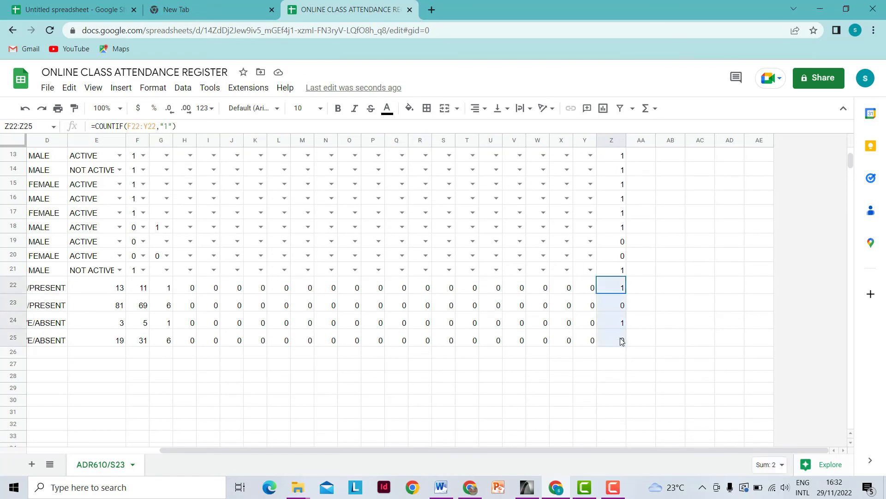
key("Delete")
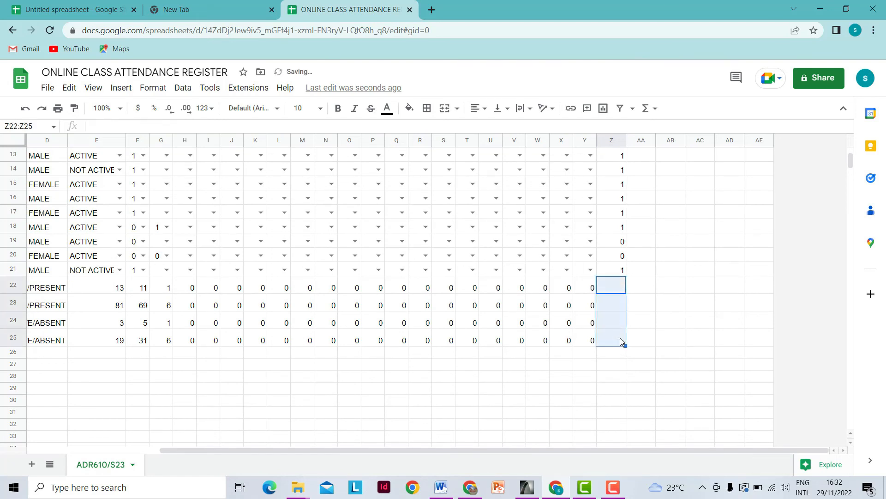
left_click(660, 353)
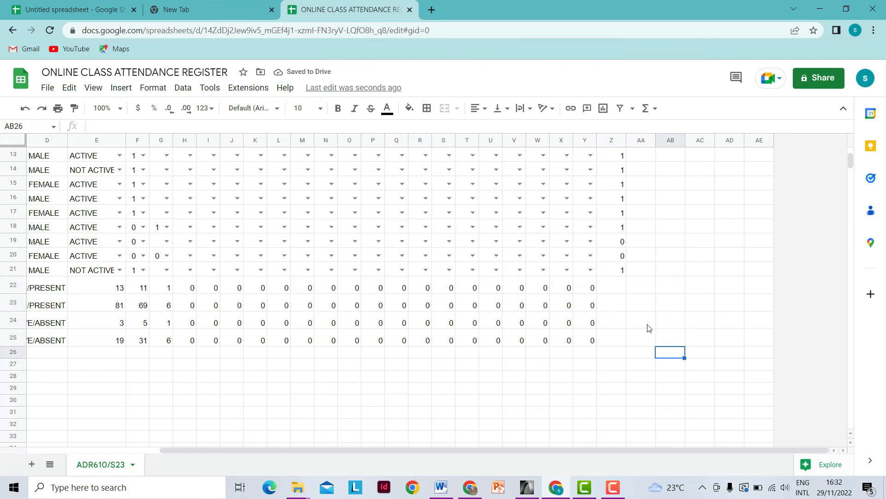
scroll(636, 311, "up", 1)
scroll(633, 326, "up", 2)
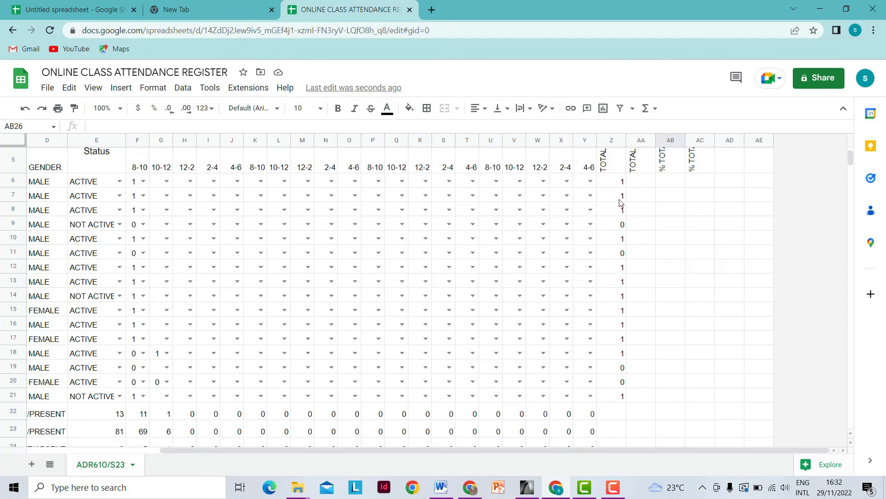
- Mark row 6 sessions G6 to P6 as 1, 1, 1, 0, 1, 1, 0, 1, 0, 0
left_click(167, 182)
left_click(160, 197)
left_click(189, 182)
left_click(185, 198)
left_click(214, 182)
left_click(208, 198)
left_click(237, 182)
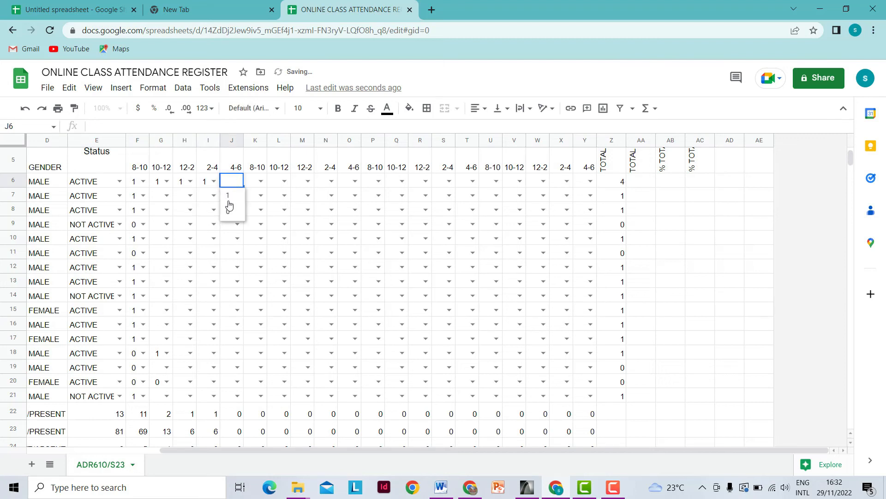
left_click(229, 209)
left_click(260, 182)
left_click(253, 196)
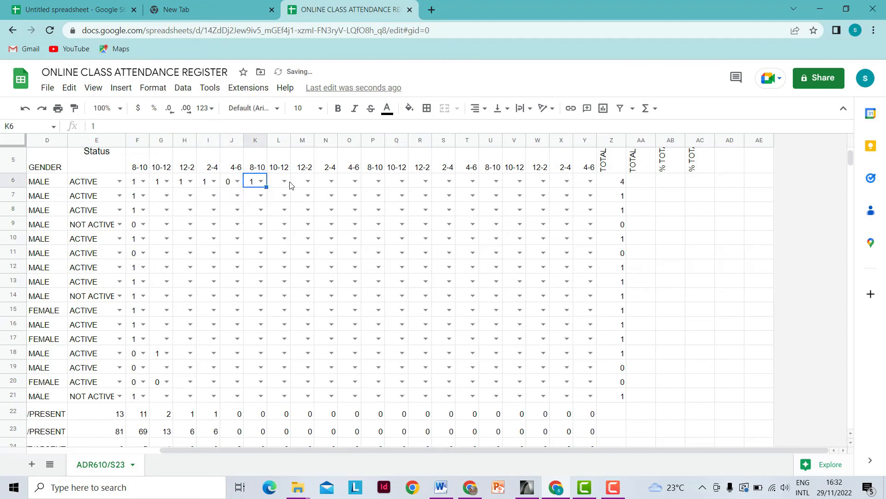
left_click(284, 182)
left_click(277, 196)
left_click(308, 181)
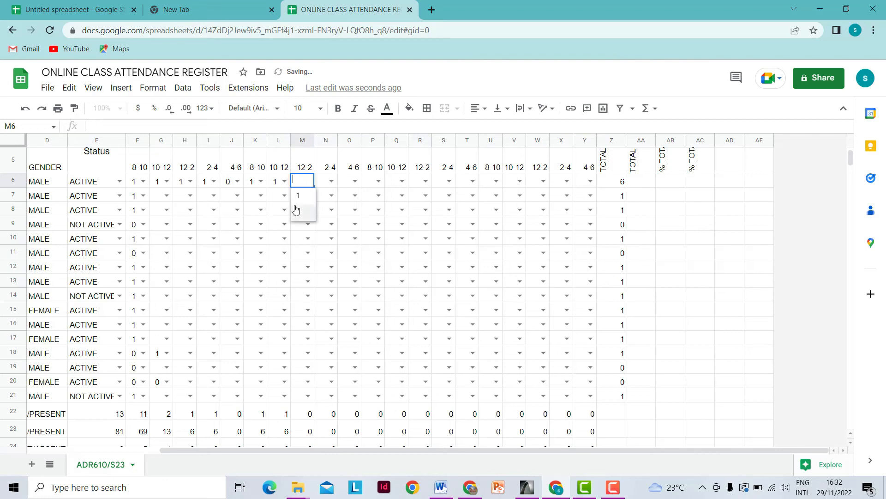
left_click(295, 210)
left_click(331, 181)
left_click(323, 196)
left_click(355, 181)
left_click(347, 210)
left_click(379, 181)
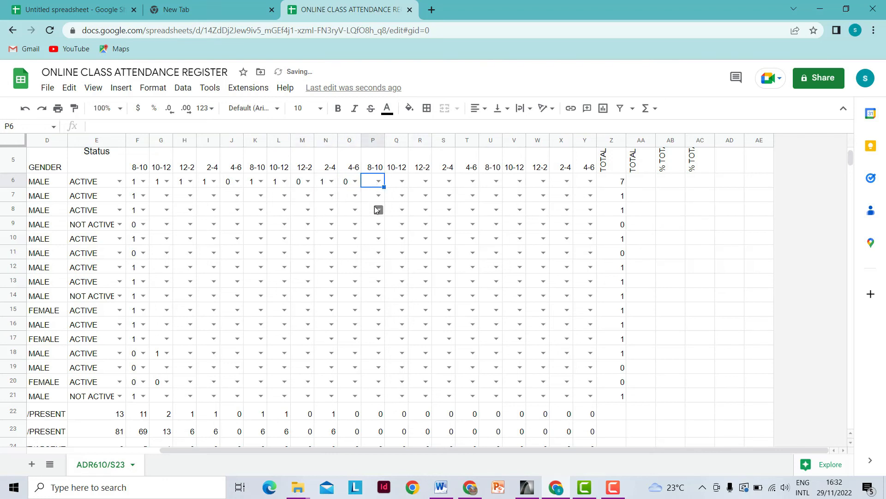
left_click(379, 182)
left_click(372, 214)
- Mark row 6 sessions Q6 to Y6 as 1, 1, 1, 1, 1, 0, 0, 0, 0
left_click(401, 182)
left_click(402, 181)
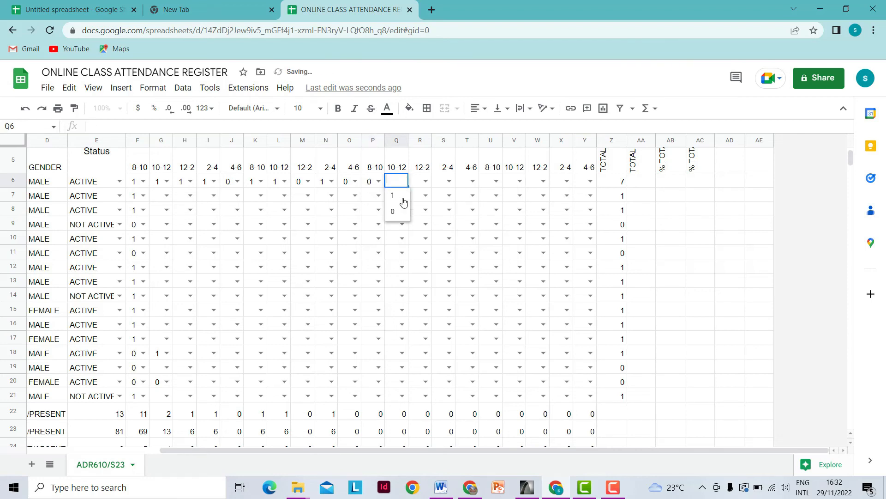
left_click(400, 197)
left_click(424, 181)
left_click(420, 196)
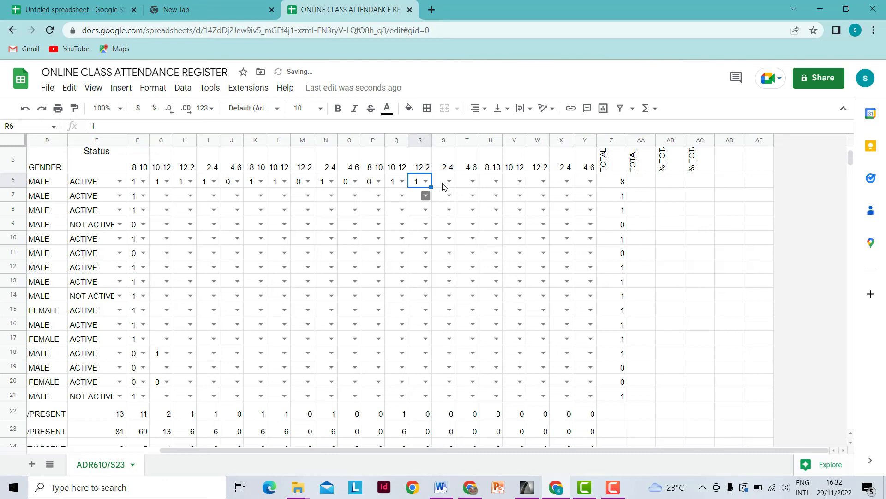
left_click(448, 181)
left_click(443, 196)
left_click(472, 184)
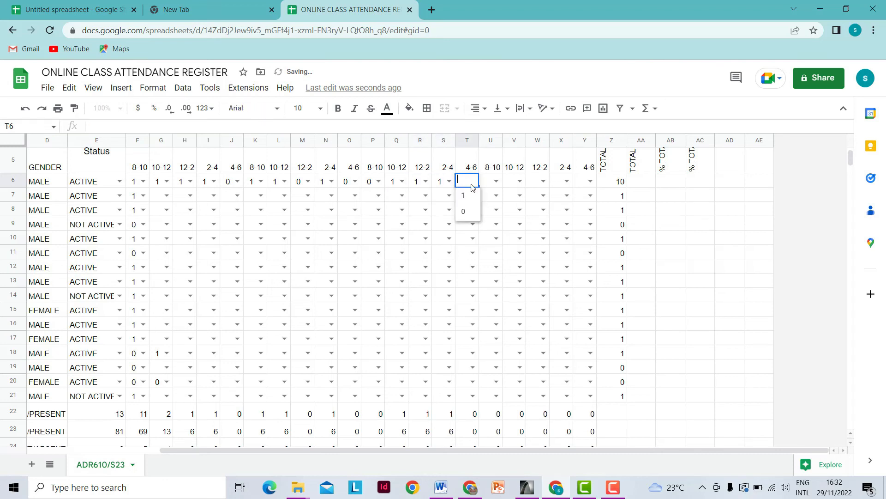
left_click(464, 196)
left_click(495, 181)
left_click(491, 196)
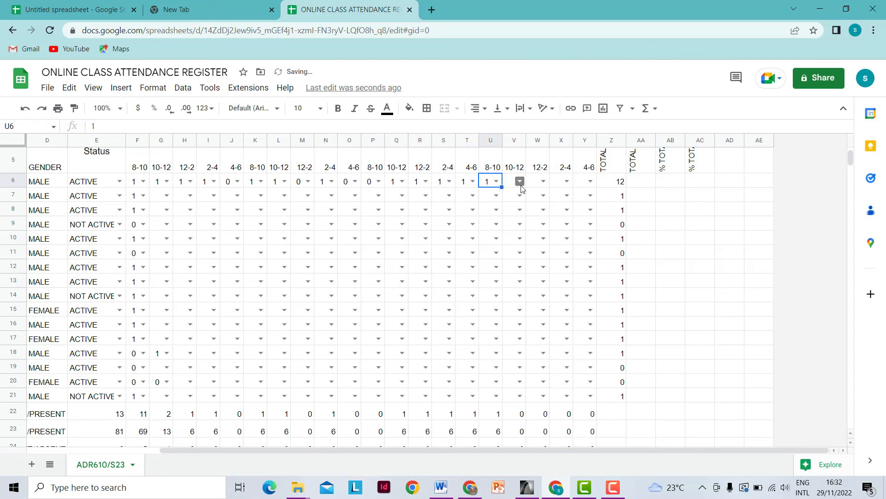
left_click(520, 181)
left_click(514, 212)
left_click(541, 183)
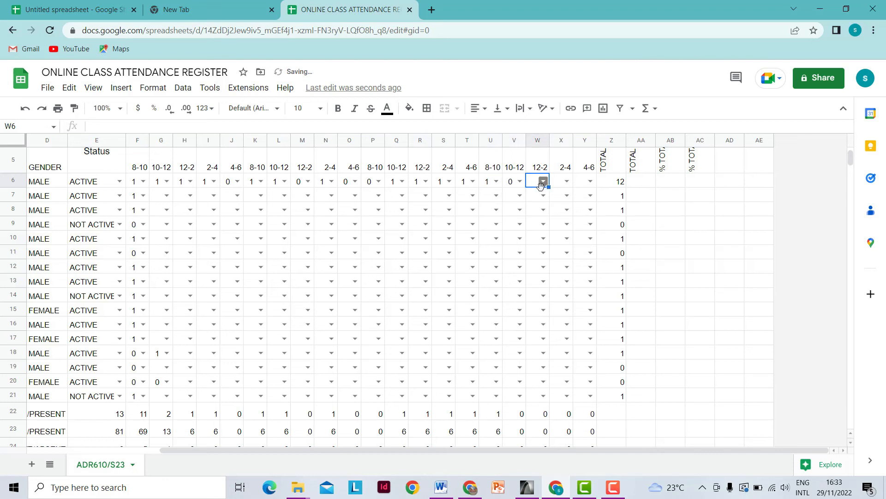
left_click(542, 182)
left_click(536, 212)
left_click(567, 181)
left_click(561, 211)
left_click(590, 182)
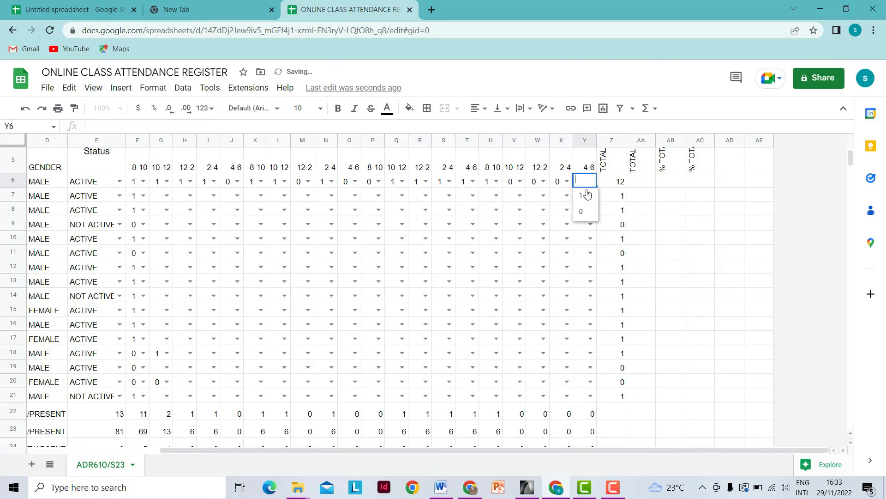
left_click(583, 211)
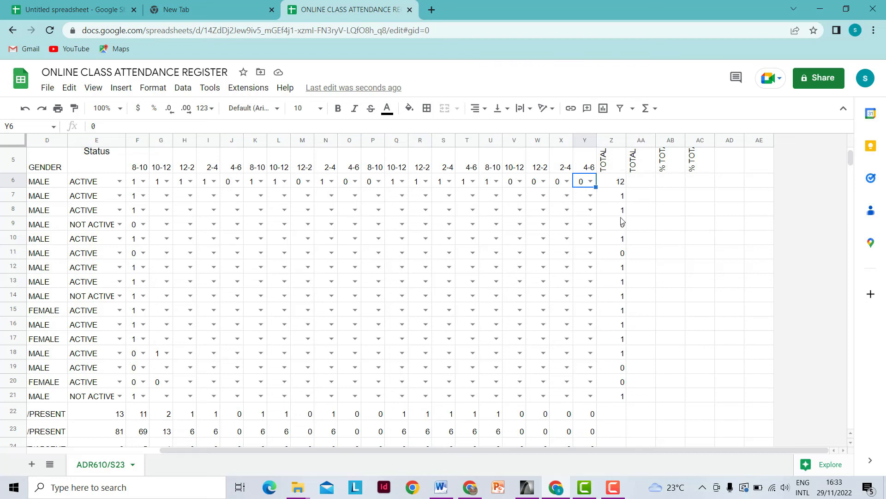
- Enter =COUNTIF(F6:Y6,"0") in AA6 and autofill it down the TOTAL ABSENT column
scroll(618, 242, "up", 3)
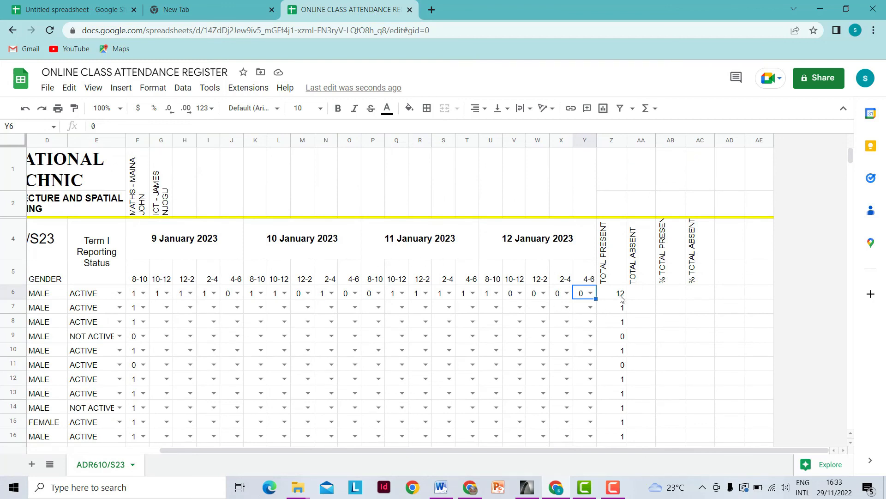
left_click(640, 295)
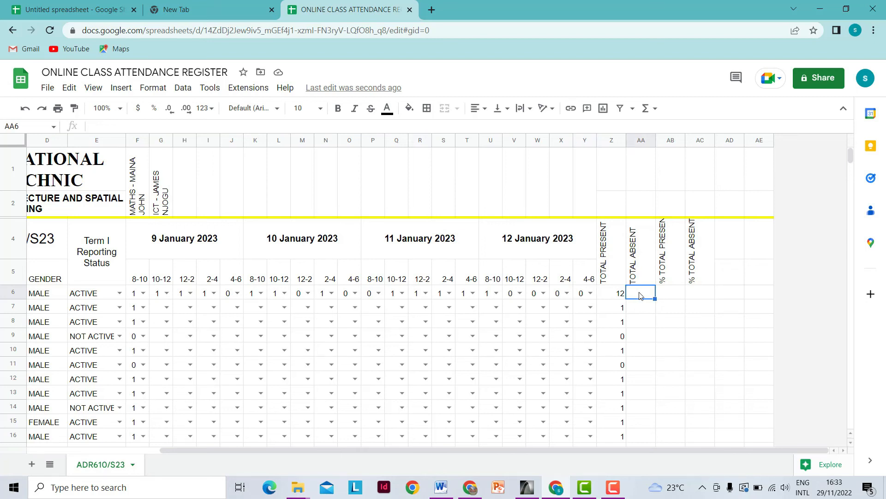
type("=")
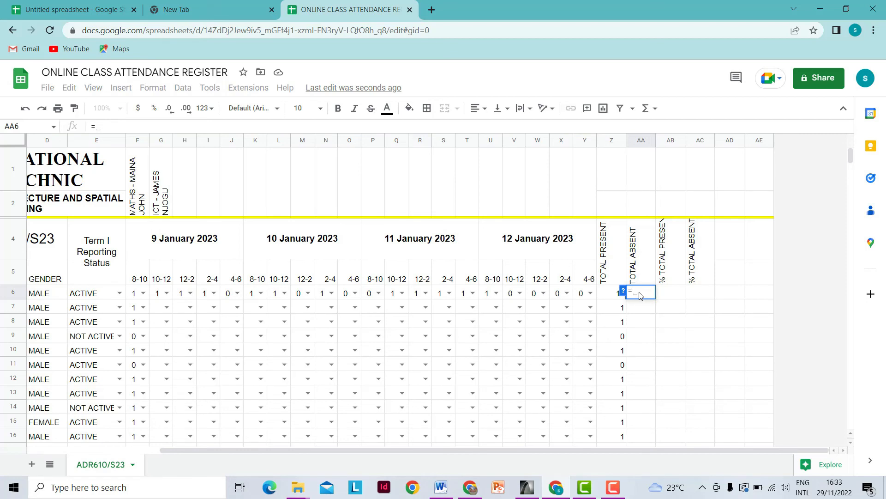
type("COU")
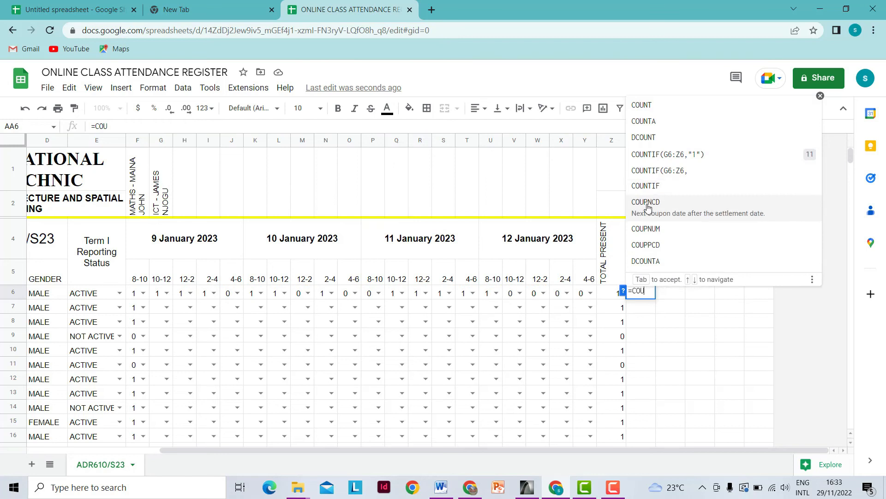
left_click(646, 186)
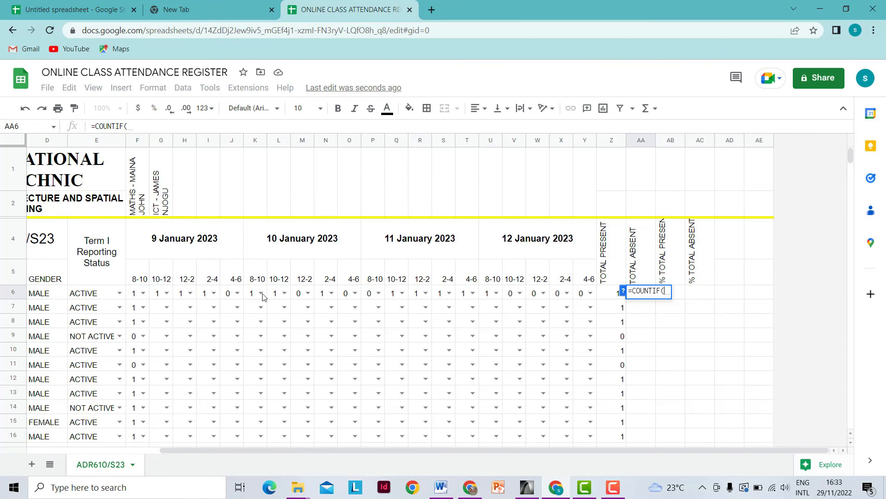
left_click(135, 297)
left_click_drag(135, 298, 594, 297)
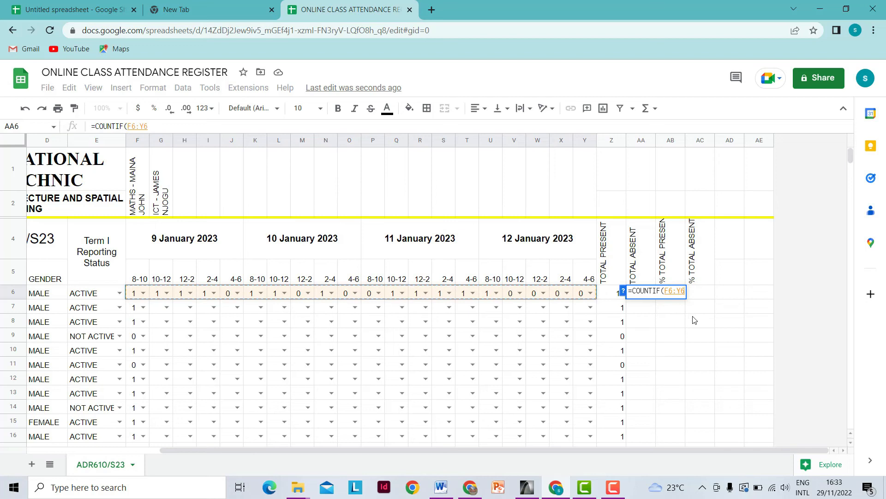
type(",")
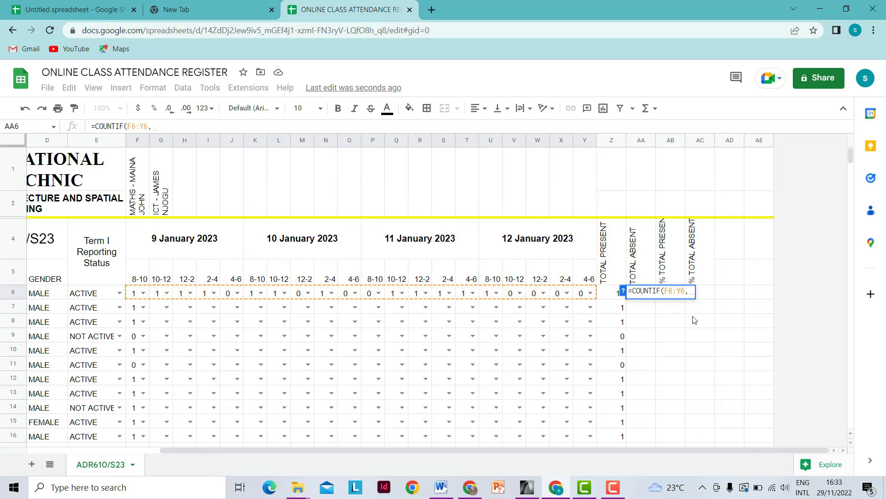
type("\"")
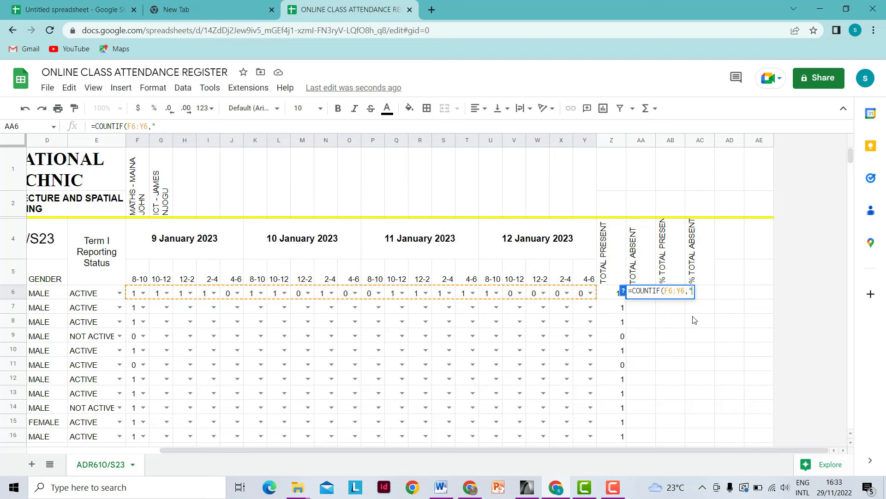
type("0\")")
key("Return")
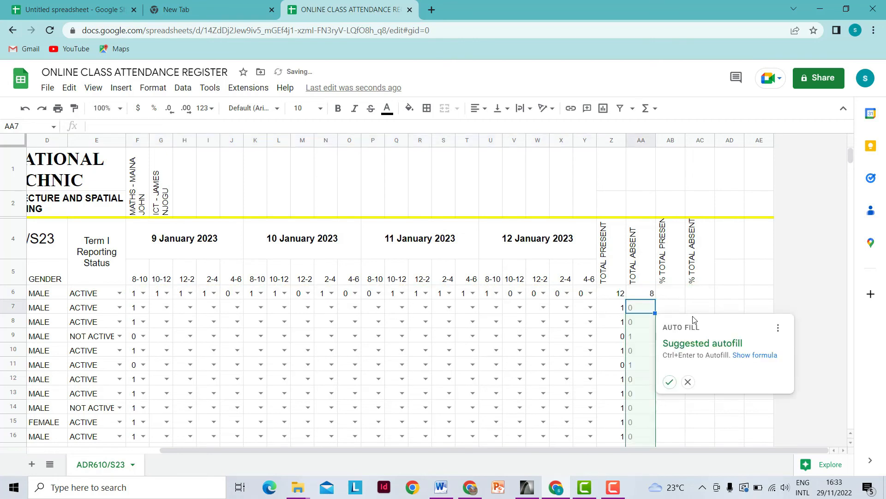
left_click(669, 381)
- Clear the absent counts from summary rows AA22:AA25
scroll(642, 335, "down", 3)
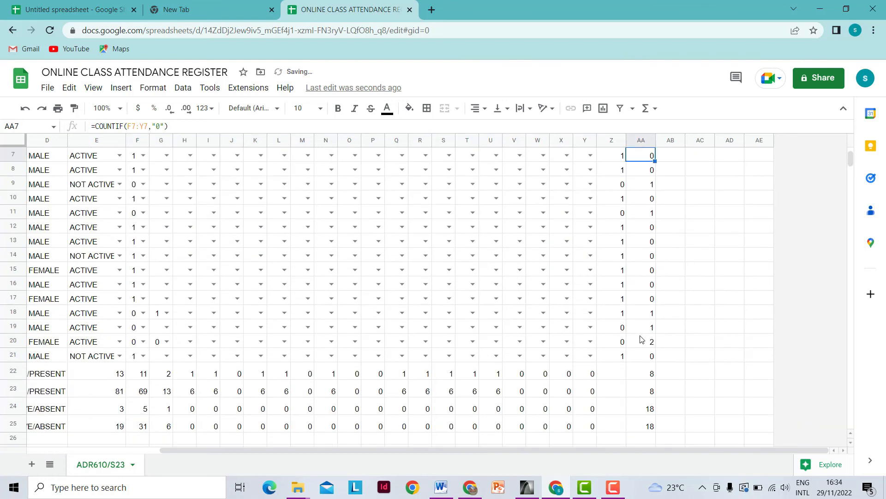
left_click(651, 373)
left_click_drag(652, 393, 652, 427)
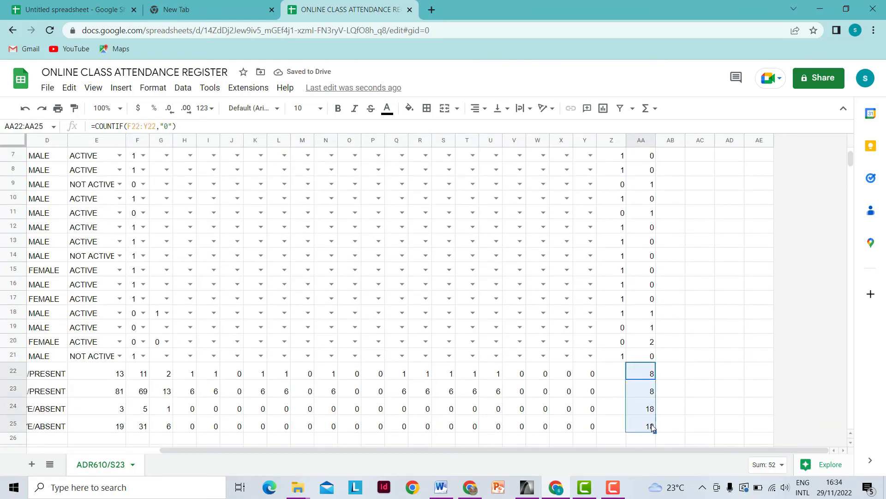
key("Delete")
left_click(679, 402)
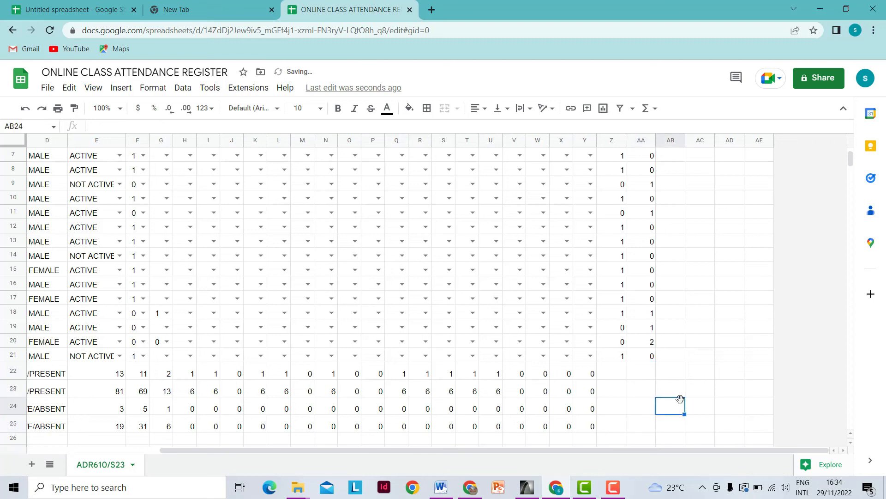
scroll(641, 401, "up", 5)
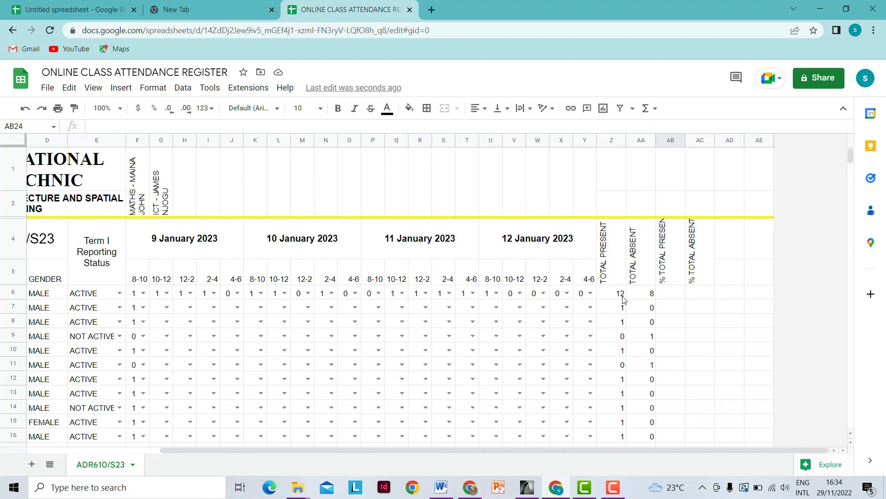
- Enter =Z6/20*100 in AB6 and autofill it down the % TOTAL PRESENT column
left_click(670, 295)
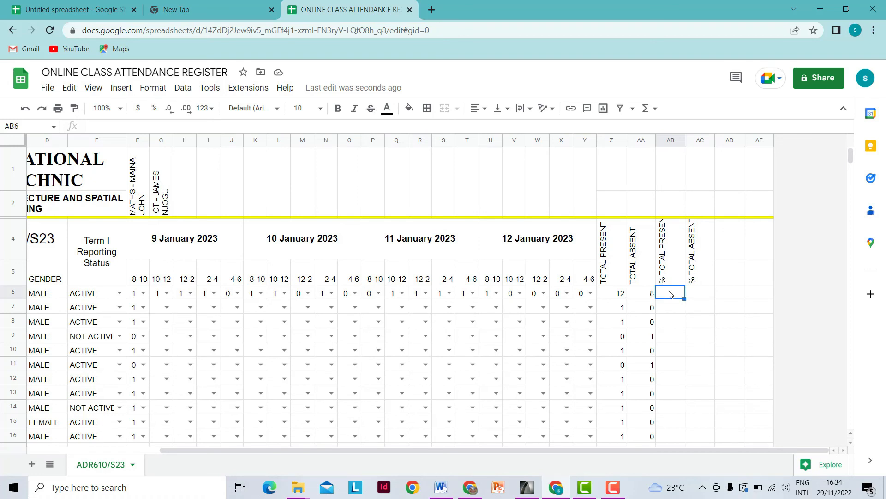
type("=")
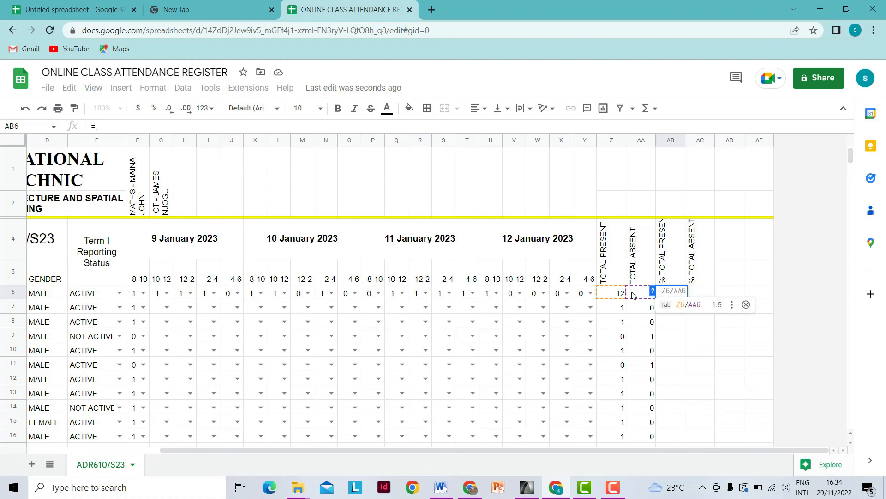
left_click(619, 295)
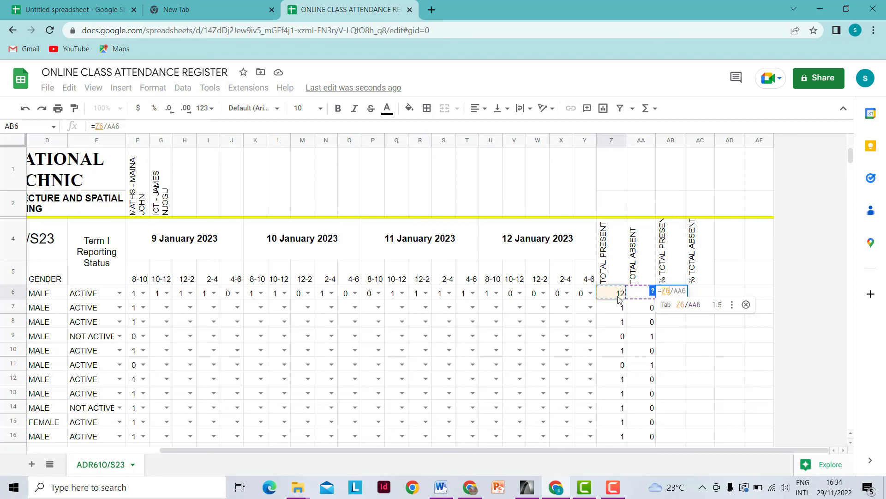
type("/")
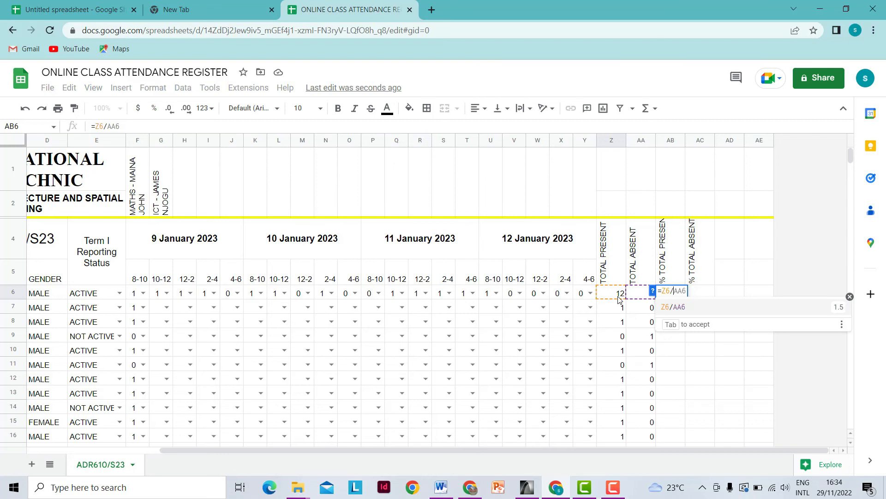
type("20")
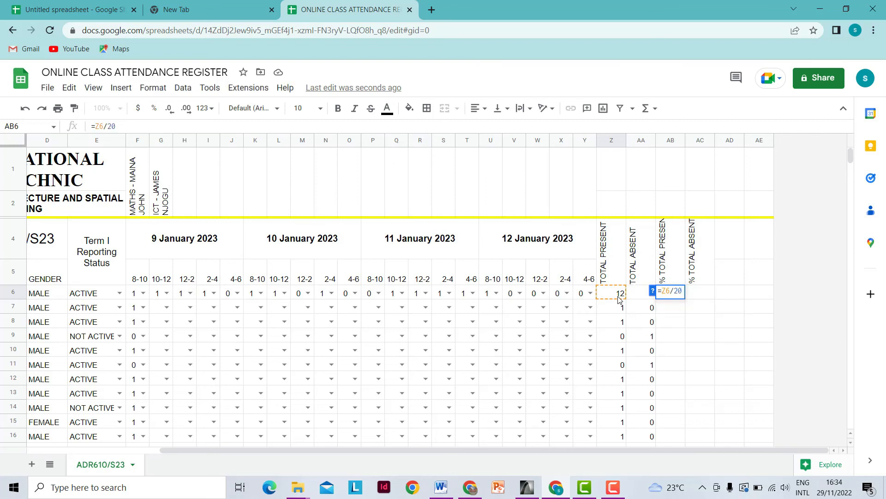
type("*100")
key("Return")
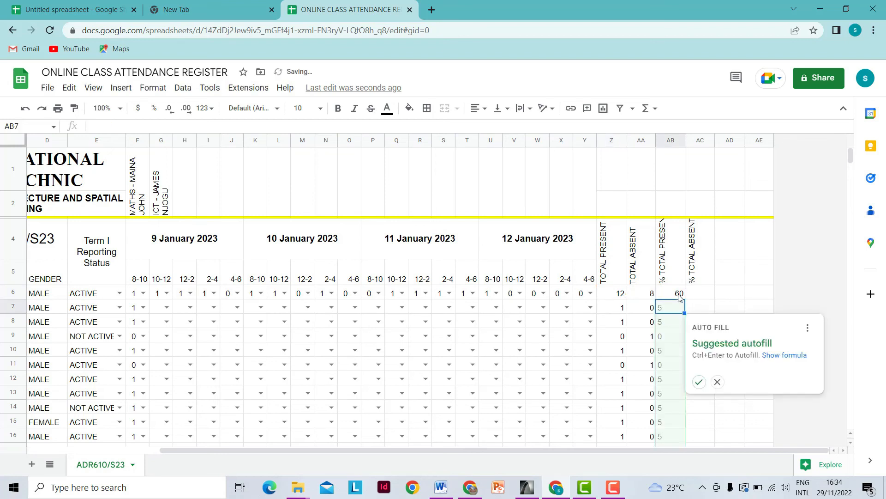
left_click(699, 381)
- Clear the percentages from summary rows AB22:AB25
scroll(670, 357, "down", 5)
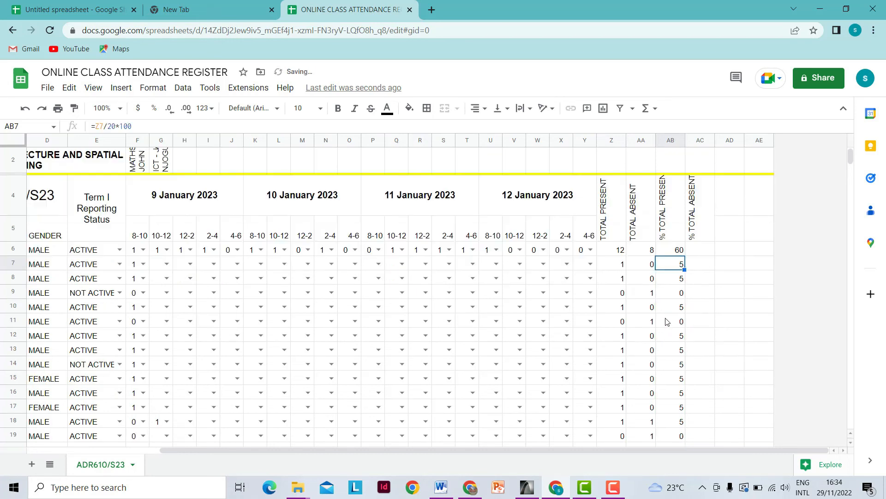
left_click_drag(678, 373, 681, 429)
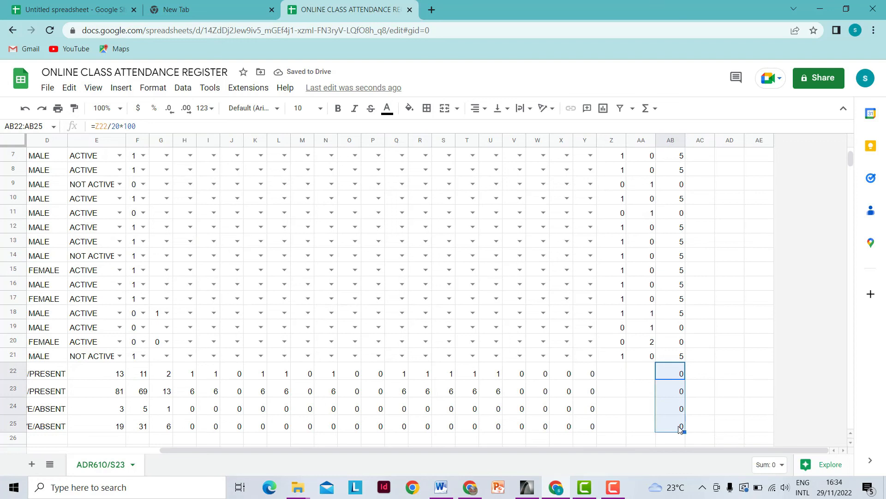
key("Delete")
left_click(709, 398)
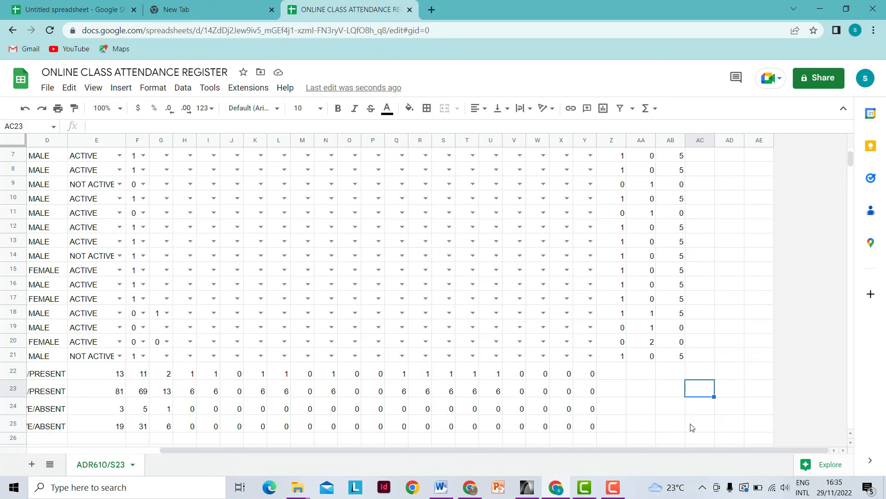
- Enter =AA6/20*100 in AC6 and autofill it down the % TOTAL ABSENT column
scroll(695, 427, "up", 2)
left_click(702, 225)
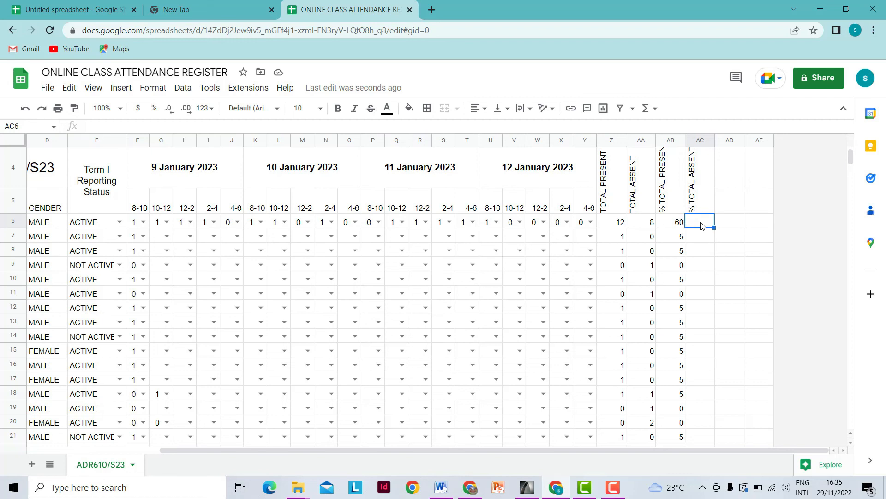
type("=")
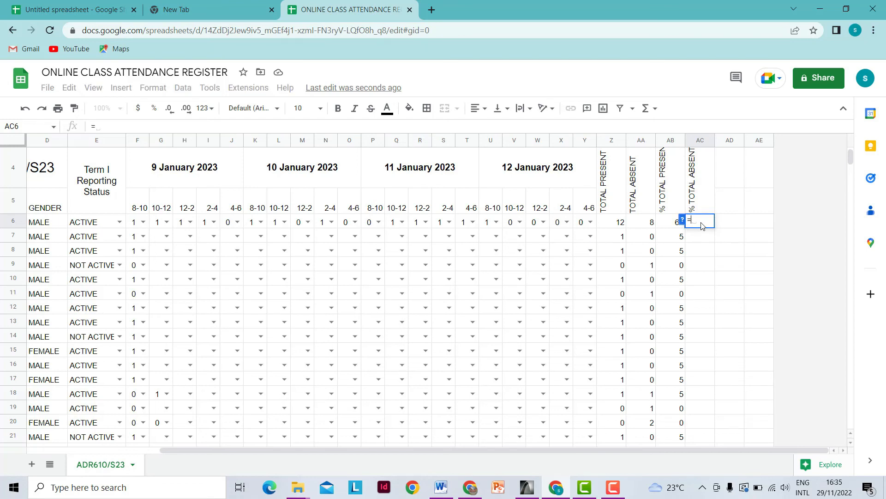
left_click(648, 226)
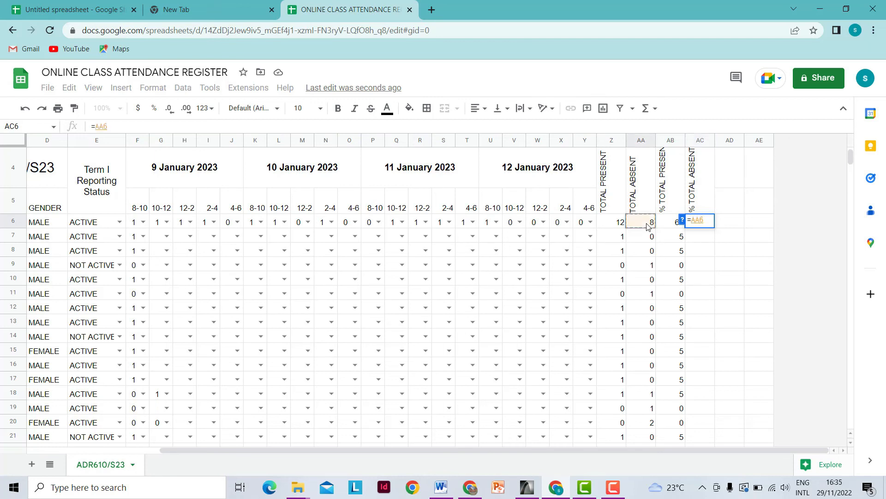
type("/20")
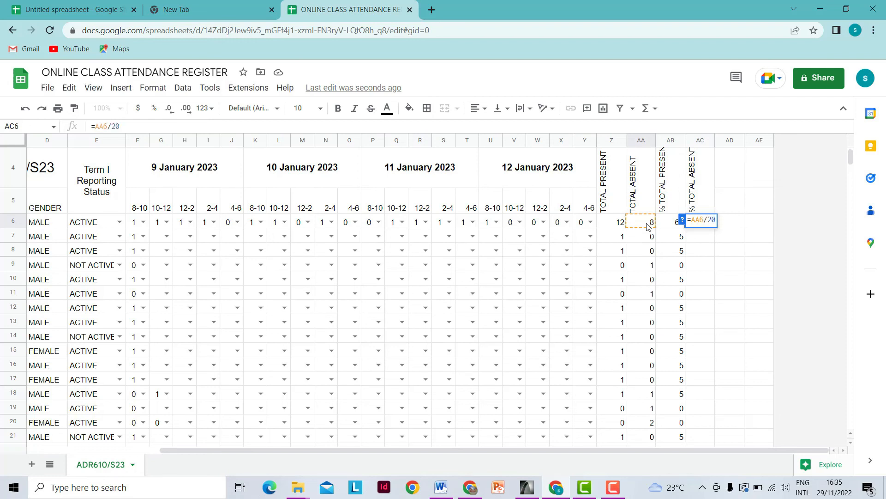
type("*100")
key("Return")
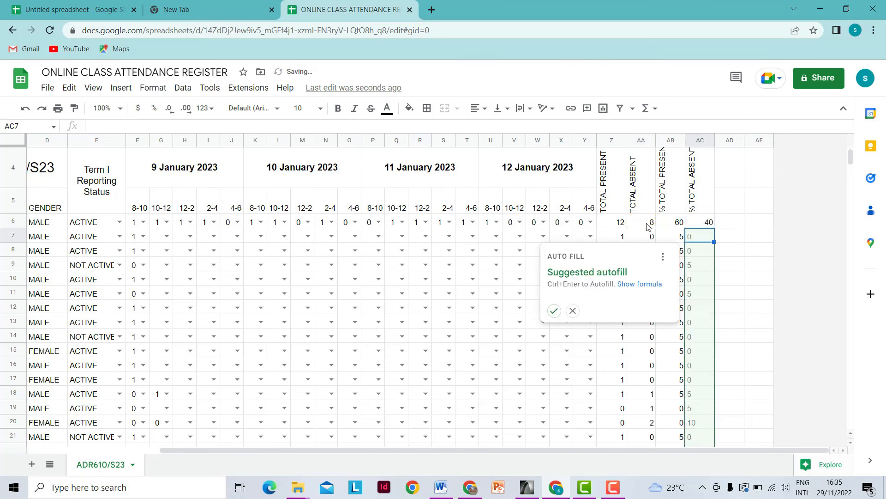
left_click(555, 310)
- Clear the autofilled percentages from the summary cells AC22:AC25
scroll(661, 298, "down", 4)
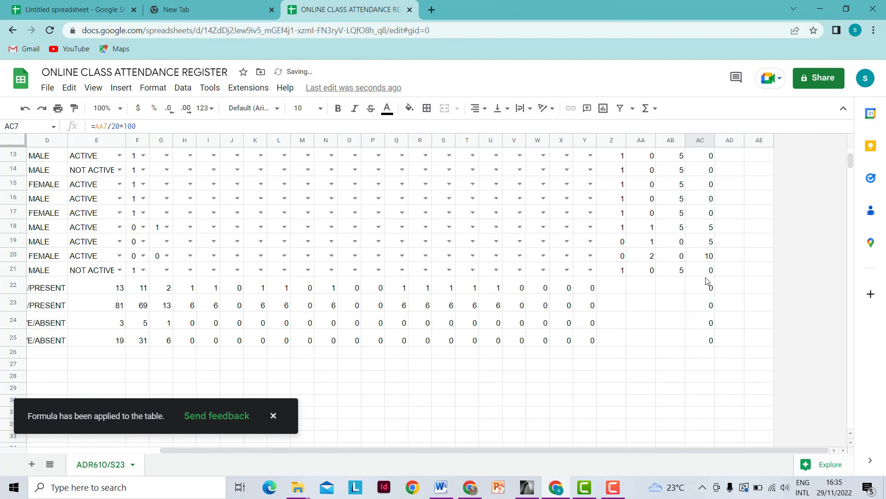
left_click_drag(707, 284, 709, 338)
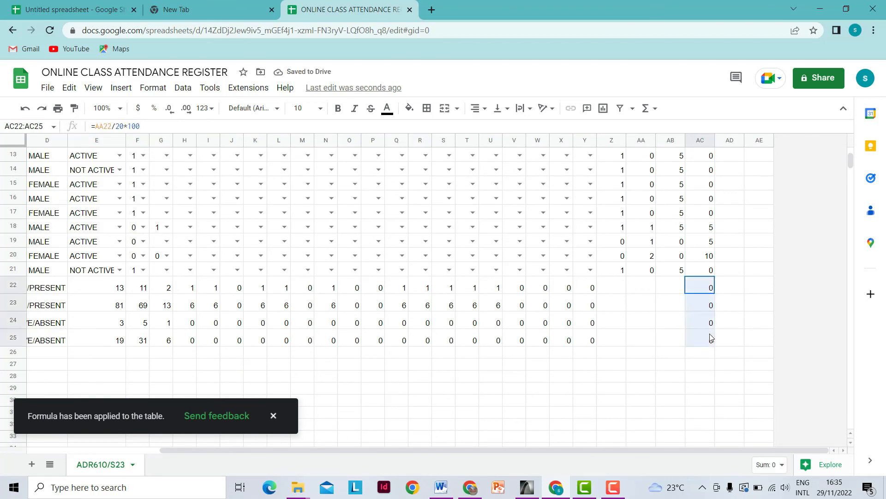
key("Delete")
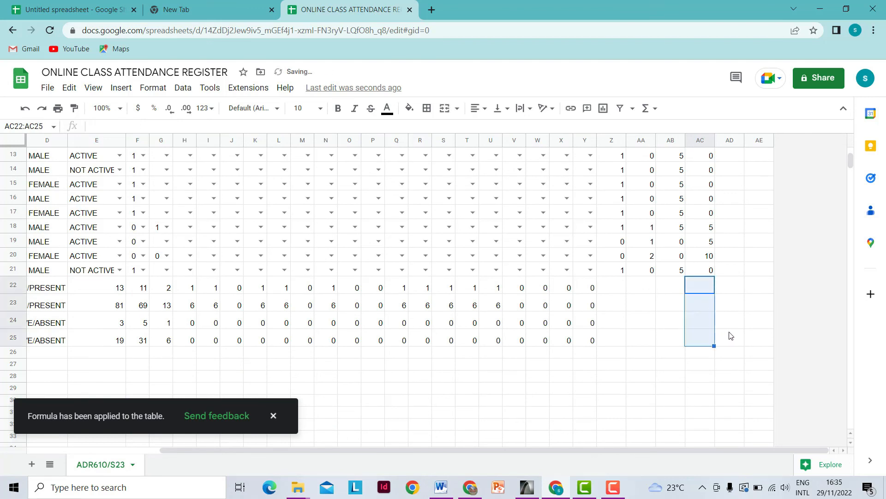
left_click(728, 335)
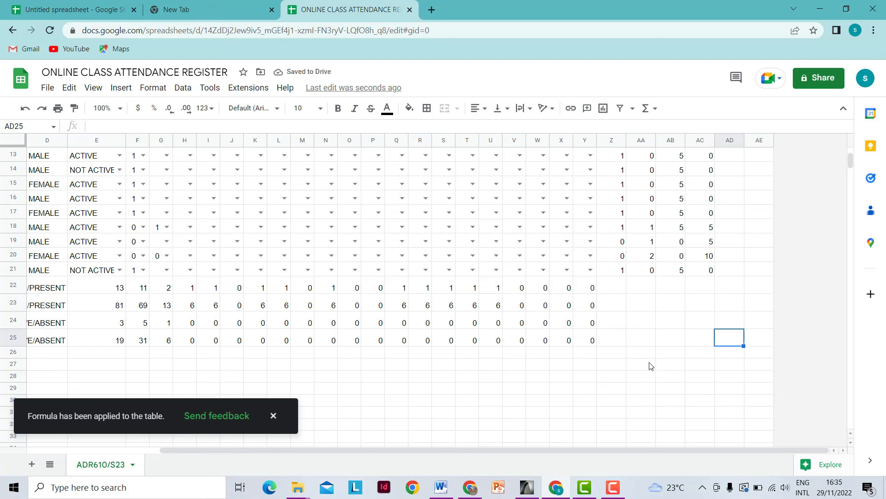
scroll(652, 365, "up", 2)
scroll(683, 300, "up", 1)
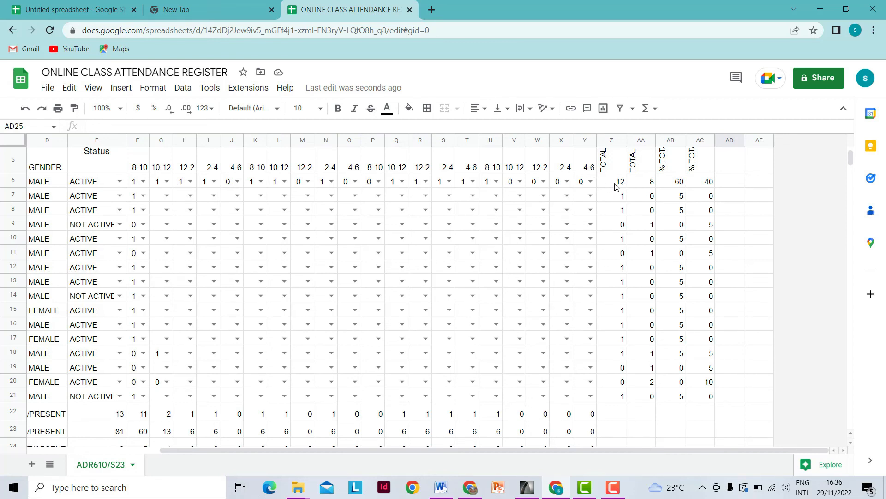
- Select cells A1:AC25, spanning the entire attendance register
scroll(619, 190, "up", 1)
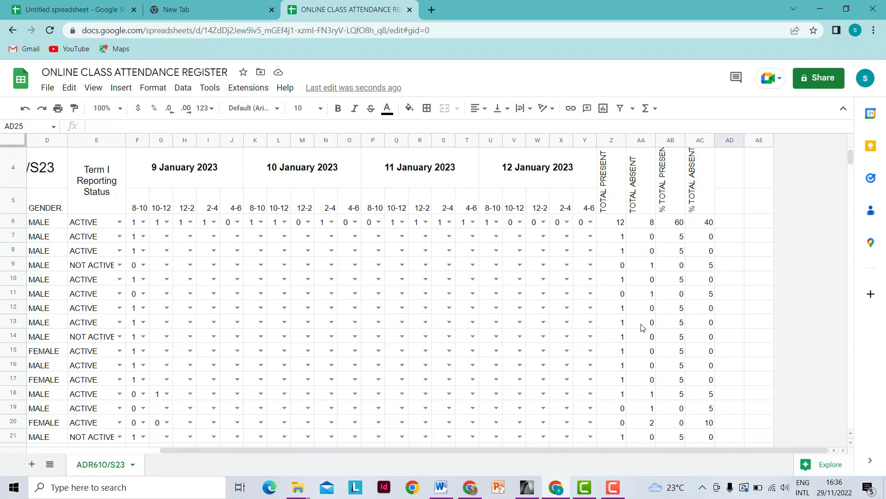
scroll(539, 307, "down", 3)
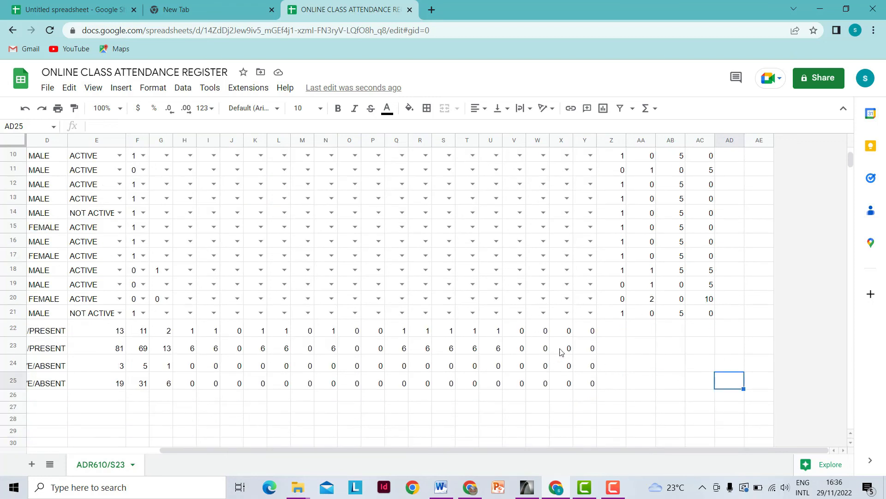
scroll(561, 352, "up", 3)
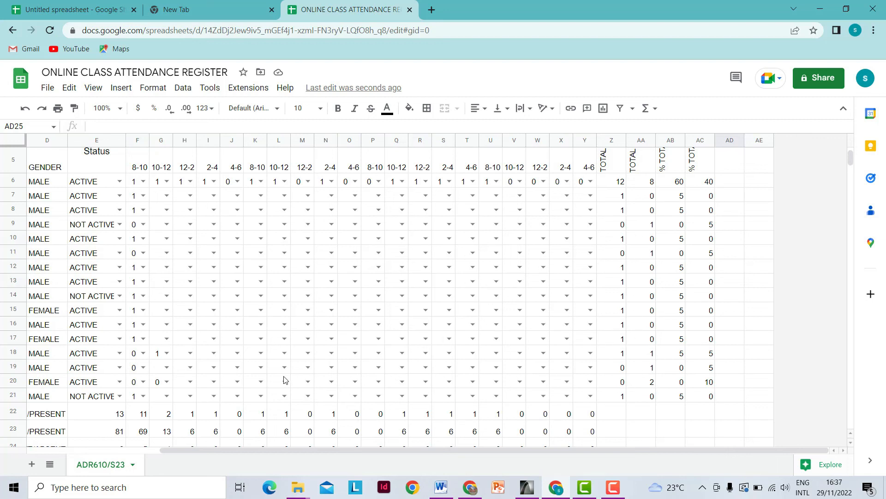
scroll(286, 381, "up", 3)
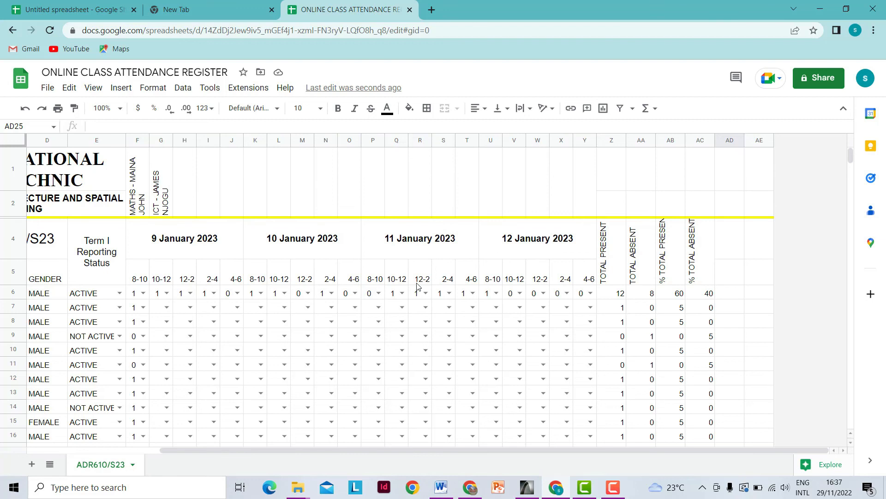
scroll(418, 286, "down", 5)
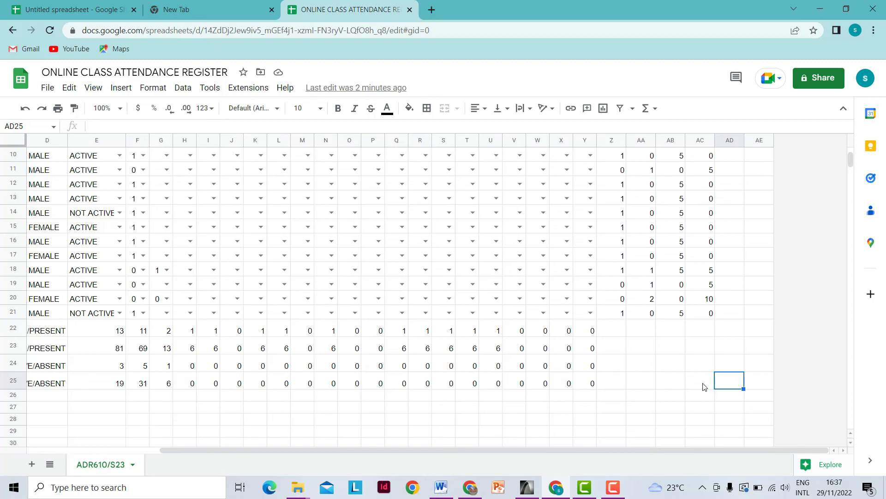
left_click_drag(703, 387, 36, 154)
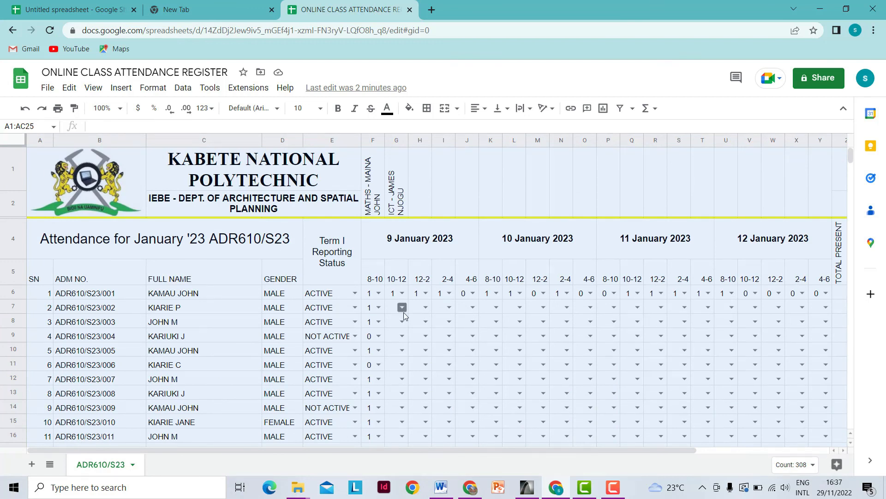
- Apply All borders to the selected A1:AC25 register range
left_click(427, 111)
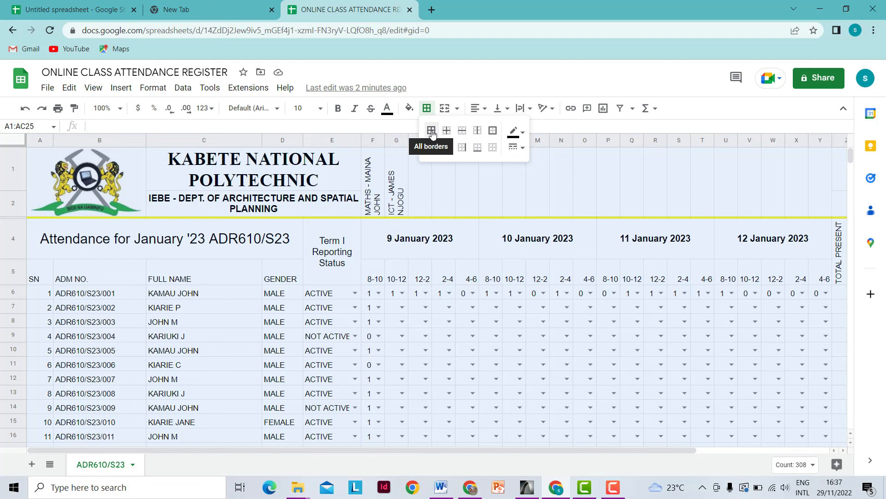
left_click(432, 132)
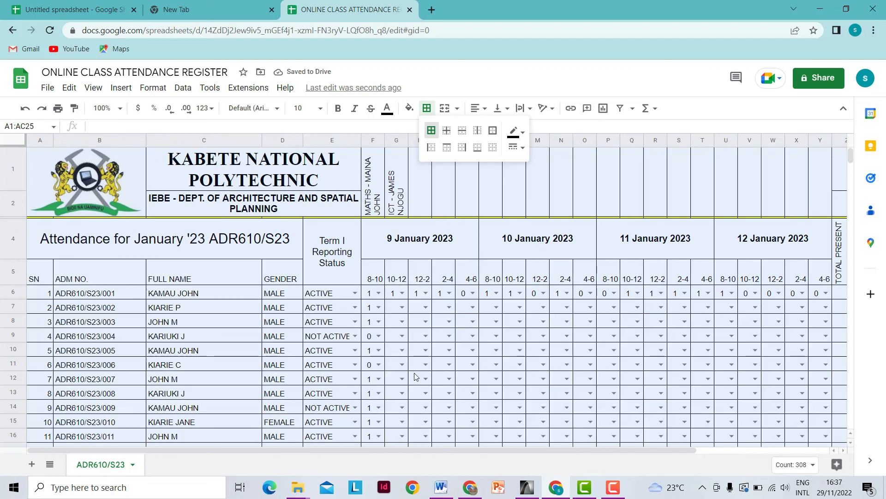
scroll(414, 376, "down", 5)
scroll(416, 376, "up", 5)
left_click_drag(306, 448, 415, 437)
scroll(471, 365, "down", 3)
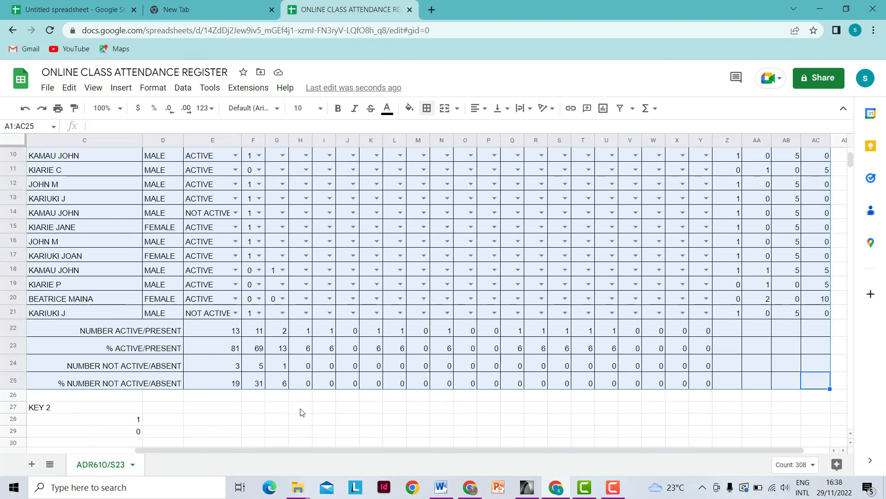
scroll(305, 411, "up", 2)
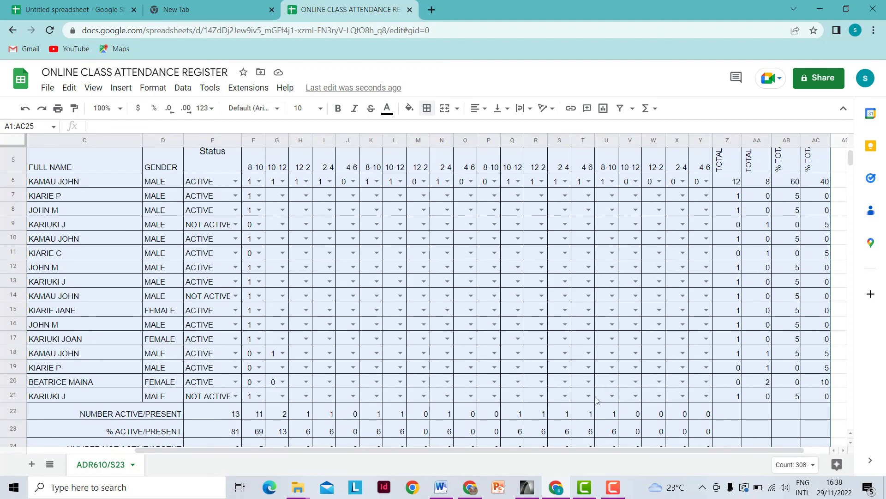
scroll(259, 383, "up", 3)
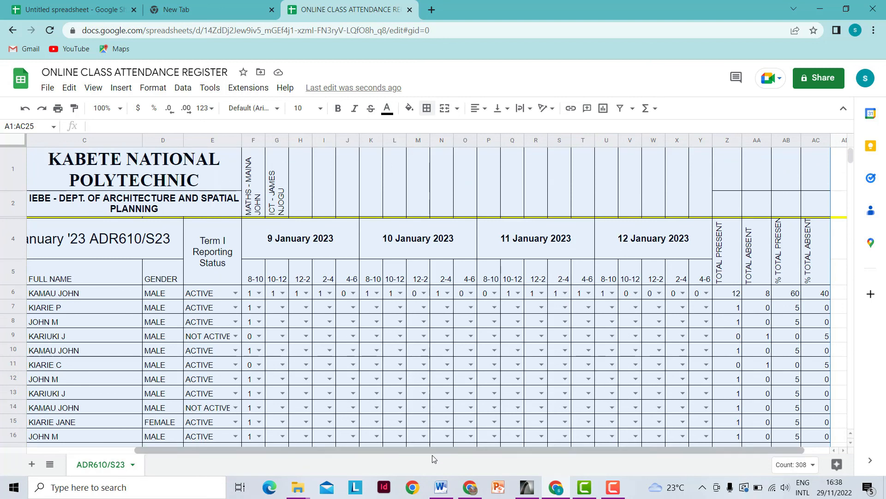
left_click_drag(430, 450, 259, 447)
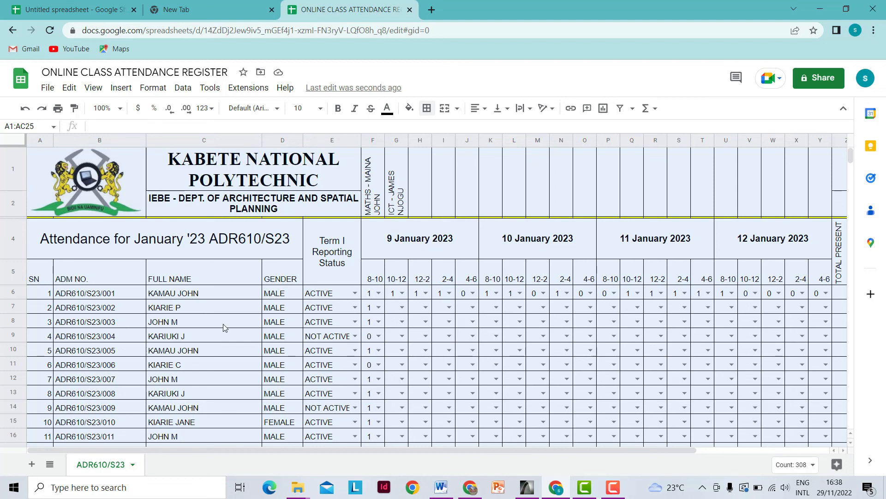
- Give title rows 1–2 a green fill with white text
left_click(10, 168)
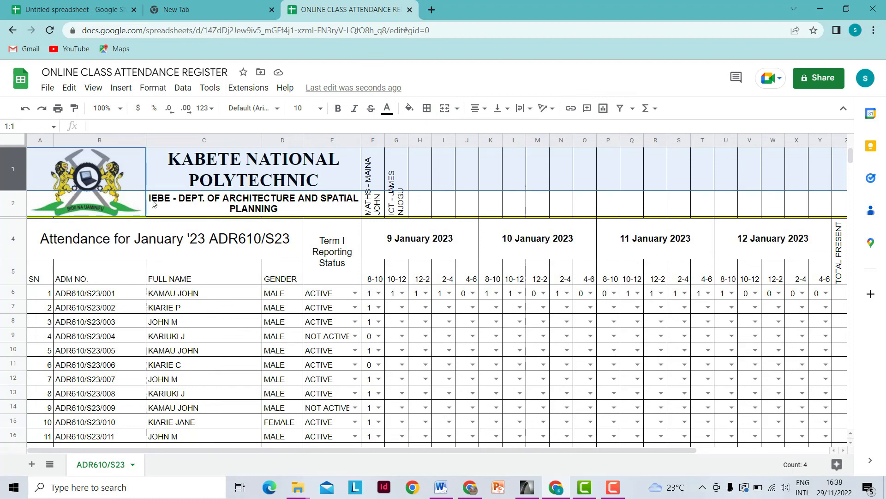
left_click(185, 268)
left_click_drag(15, 167, 15, 205)
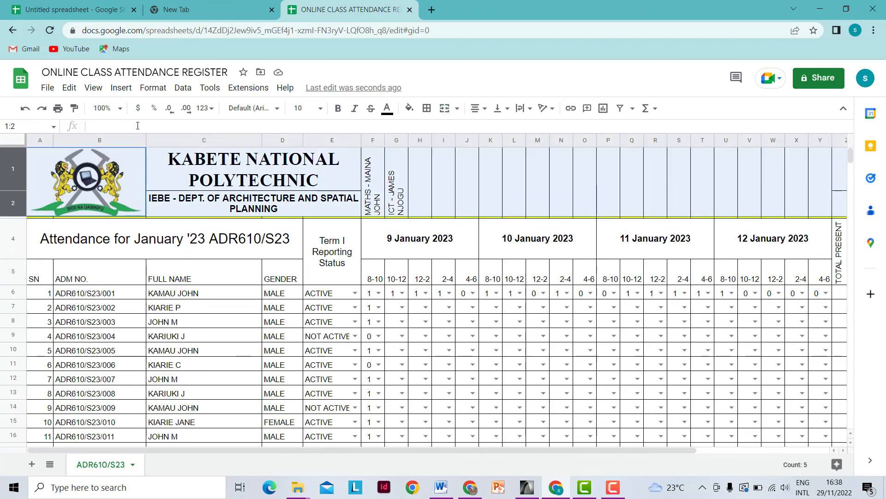
left_click(417, 114)
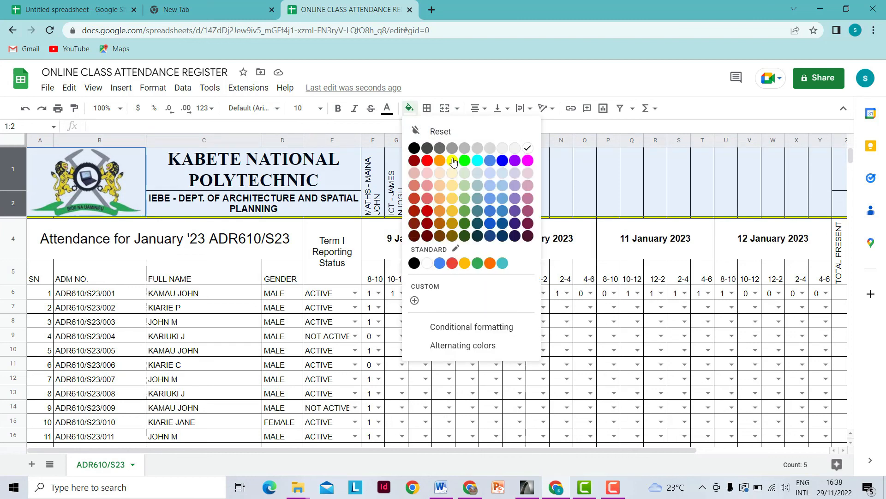
left_click(477, 263)
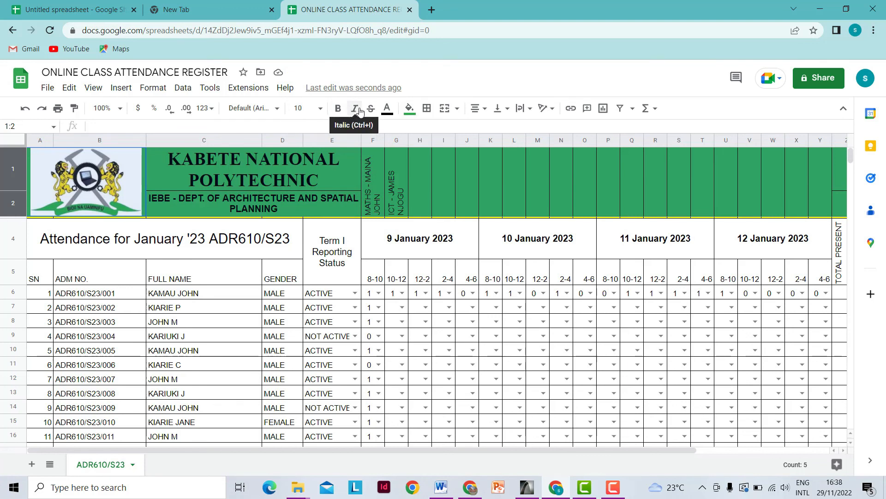
left_click(388, 114)
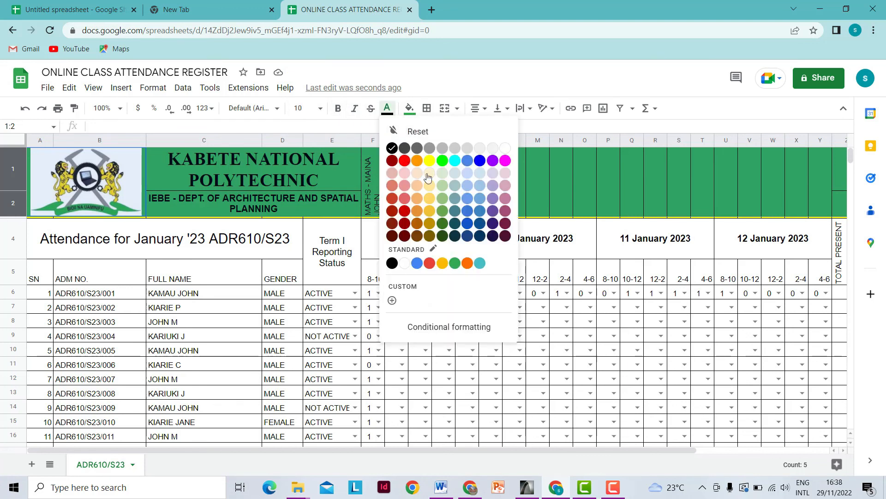
left_click(507, 148)
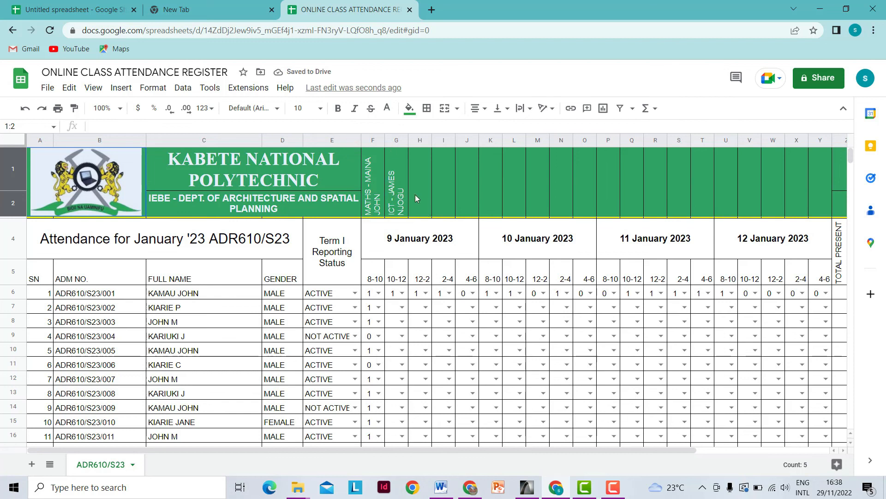
- Make the subject-teacher headings in F1:G2 bold
left_click(415, 195)
left_click_drag(373, 173, 397, 203)
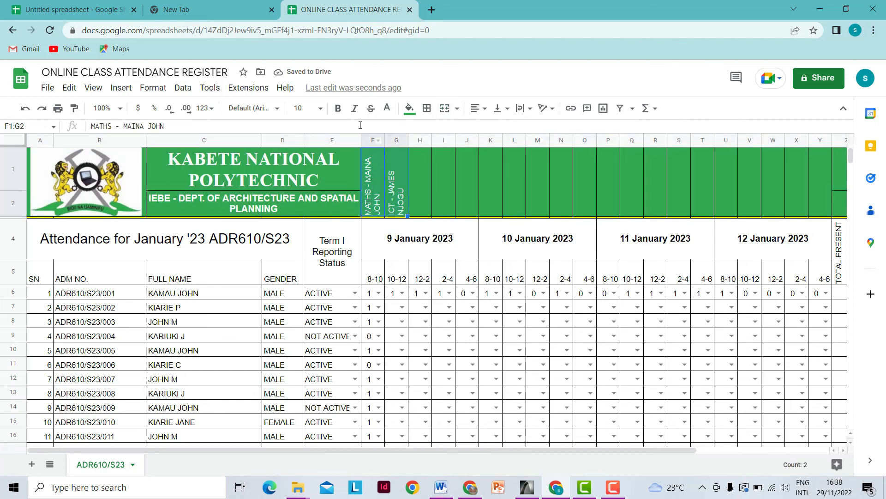
left_click(337, 114)
left_click(418, 207)
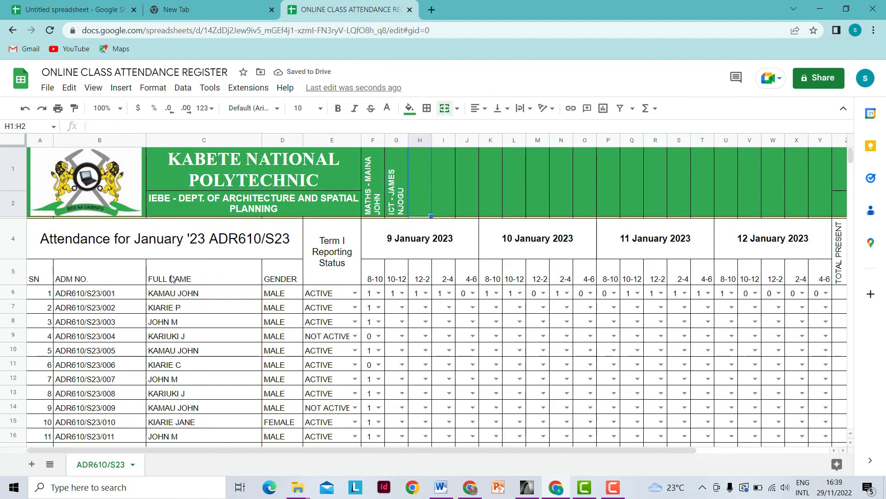
- Give row 4 with the attendance title a dark green fill and white text
left_click(14, 239)
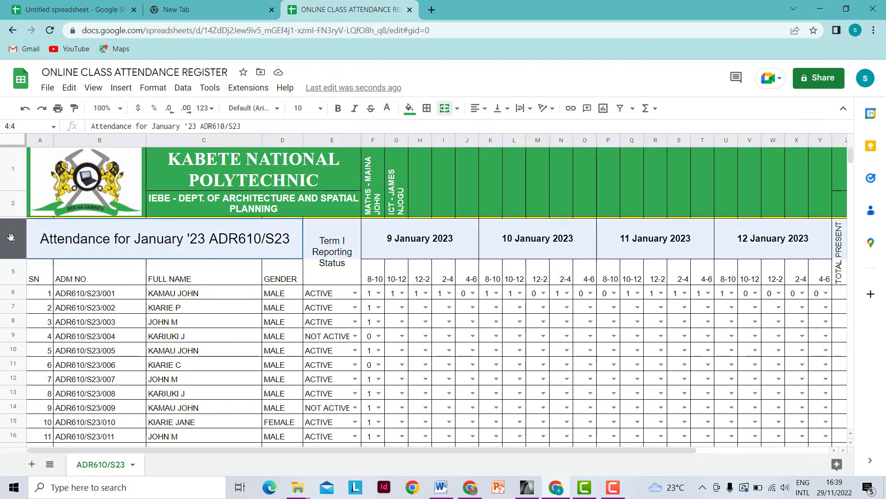
left_click(410, 113)
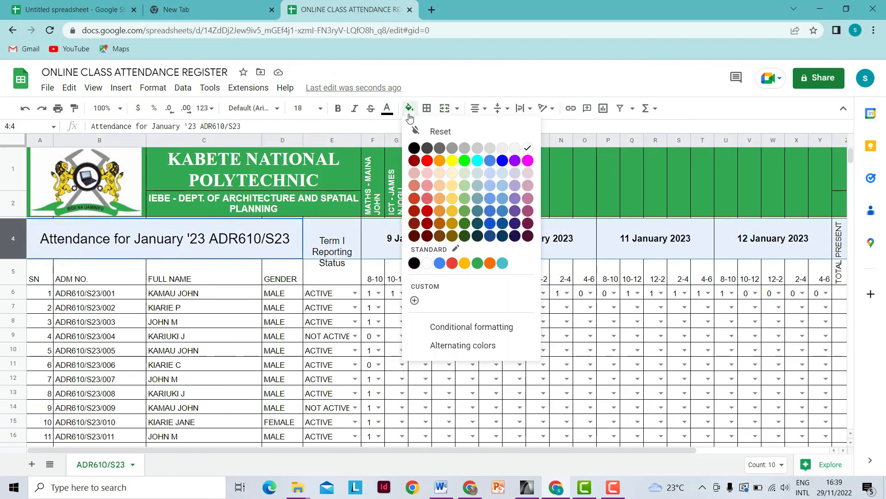
left_click(465, 225)
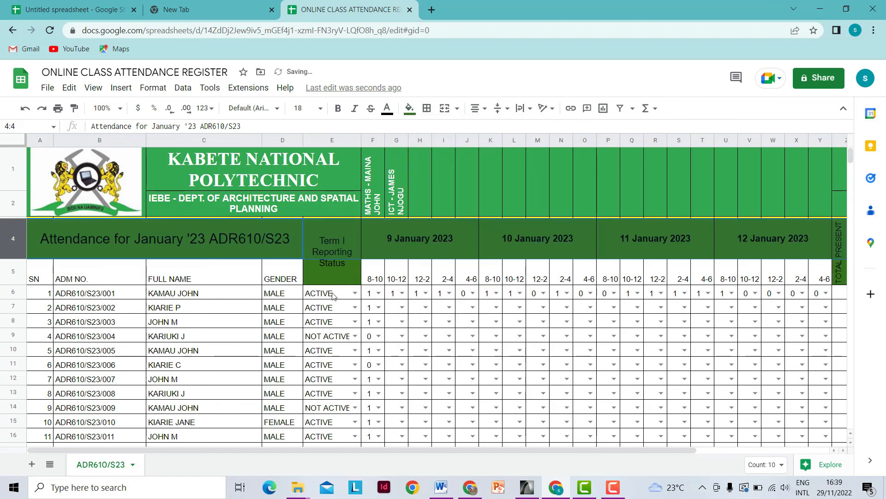
left_click(392, 116)
left_click(505, 148)
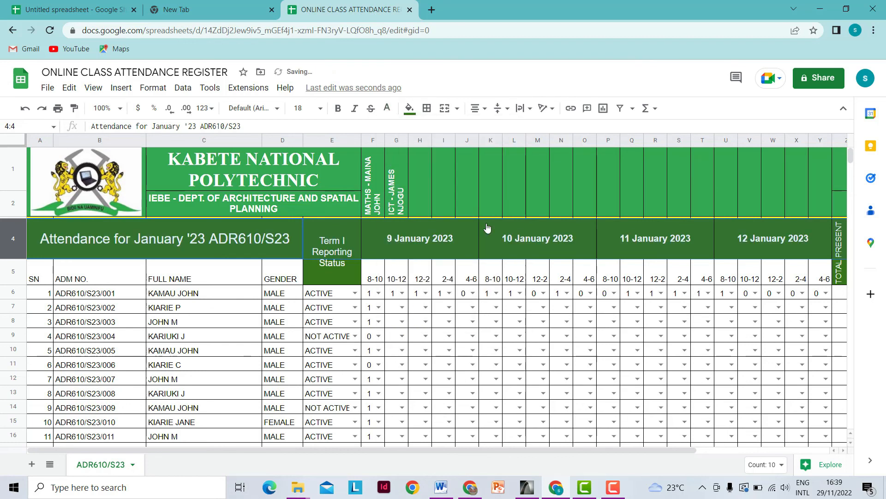
left_click(402, 321)
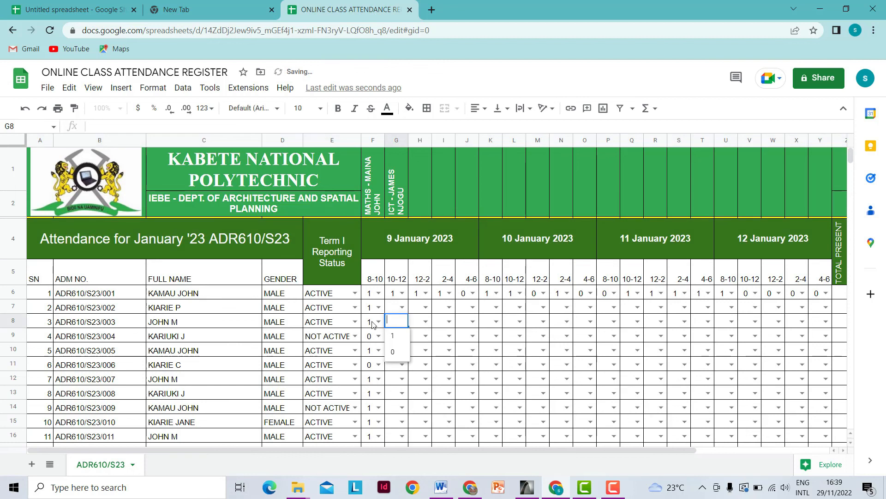
scroll(274, 318, "down", 1)
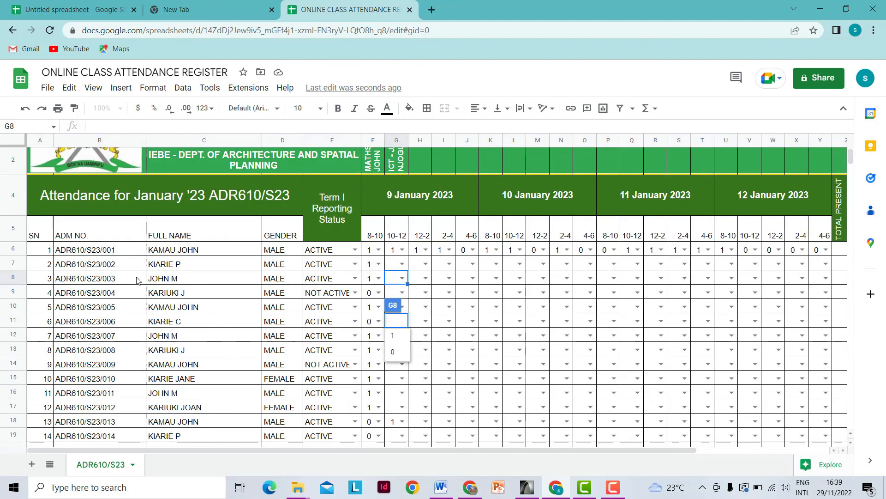
- Fill the row 5 headings A5:D5 and the time-slot headings F5:Y5 light green
left_click(13, 230)
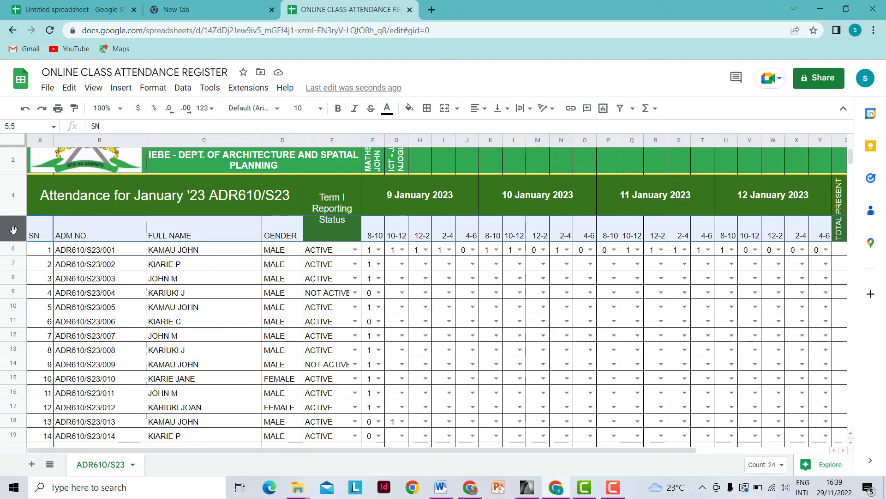
left_click(379, 278)
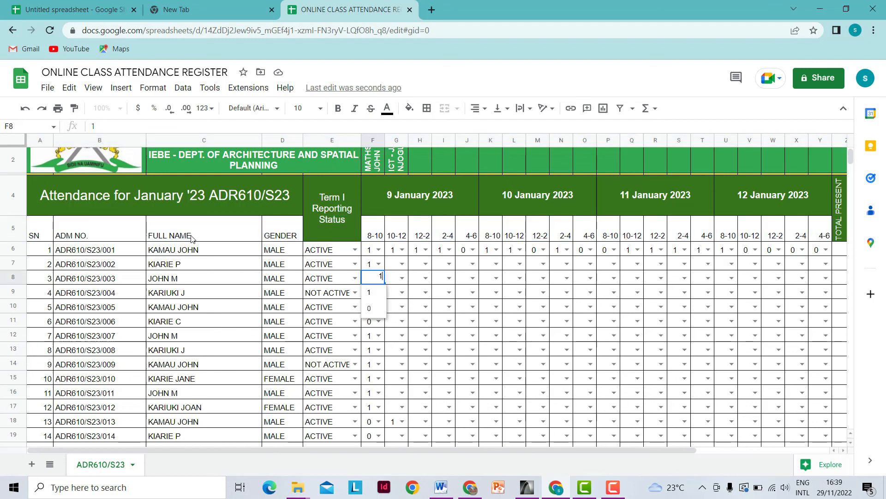
left_click_drag(38, 235, 283, 234)
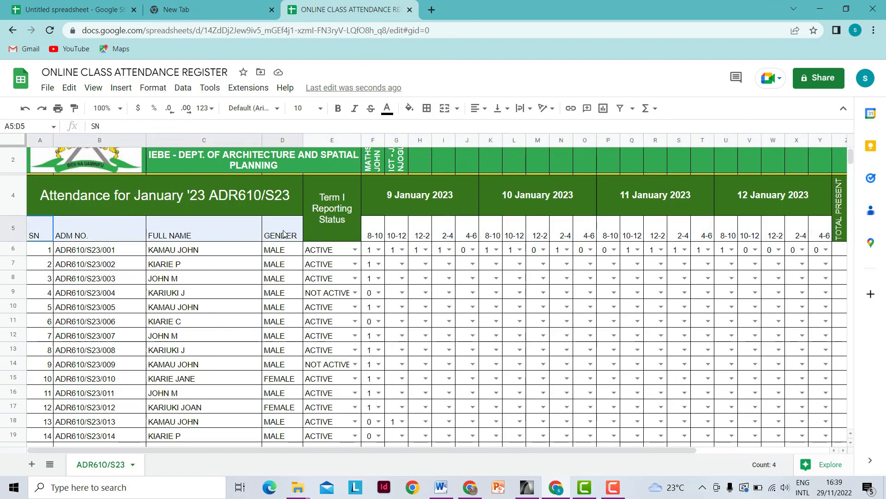
left_click(409, 109)
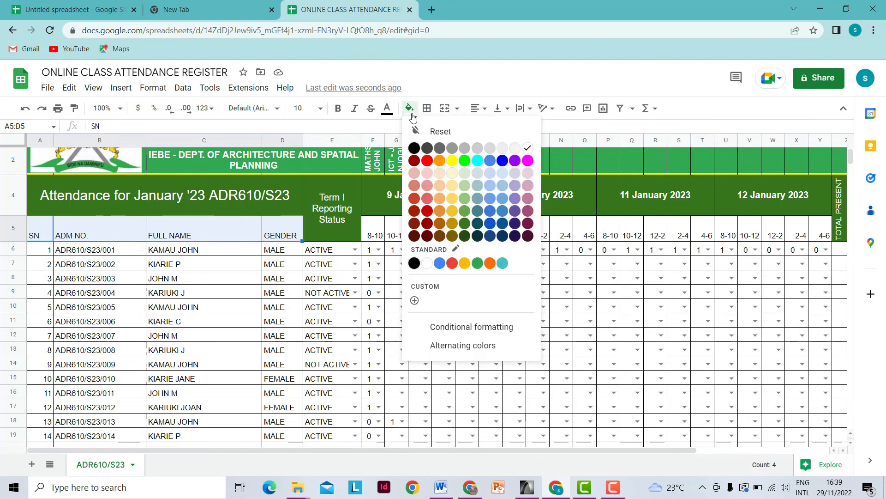
left_click(465, 187)
left_click_drag(377, 233, 822, 236)
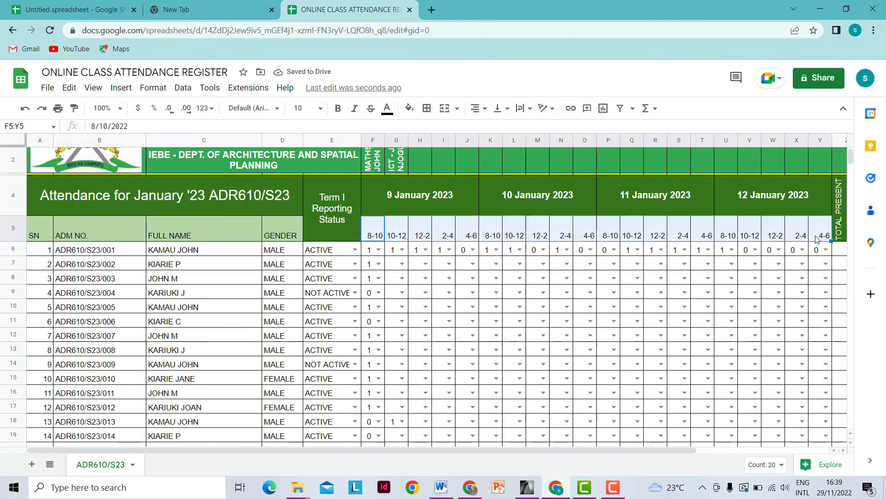
left_click(409, 108)
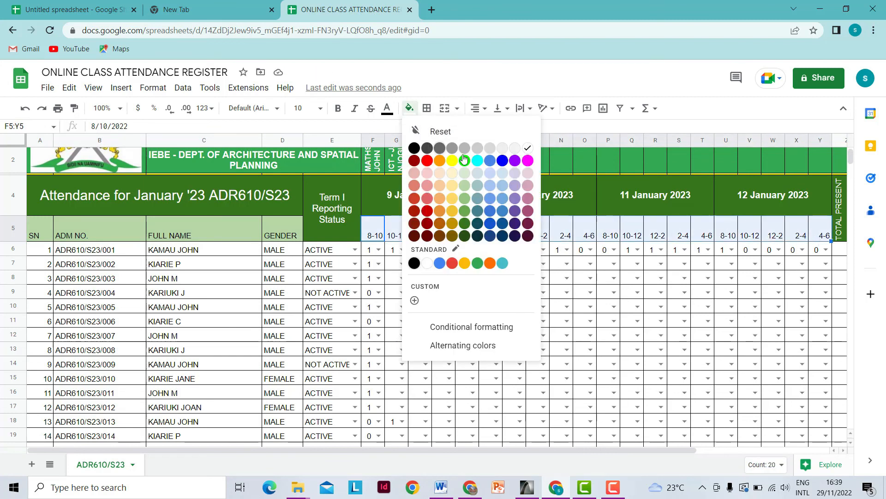
left_click(464, 185)
left_click(460, 288)
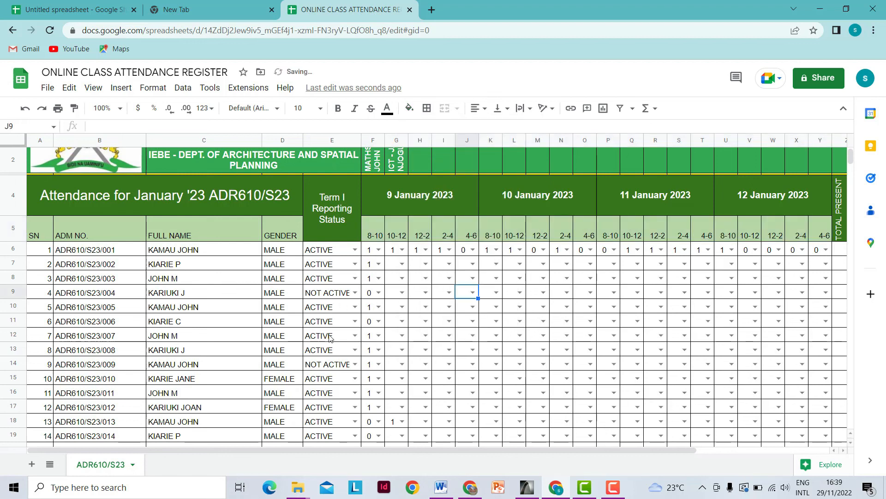
scroll(371, 307, "down", 3)
scroll(374, 324, "up", 5)
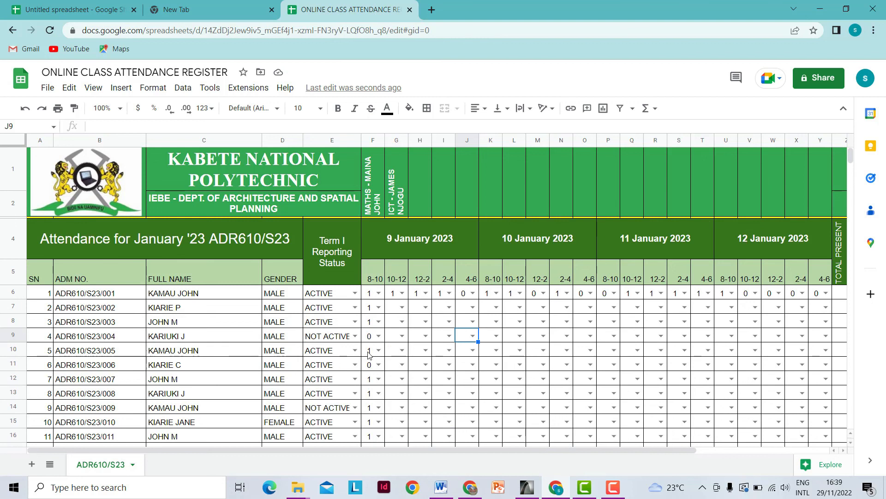
scroll(270, 374, "down", 5)
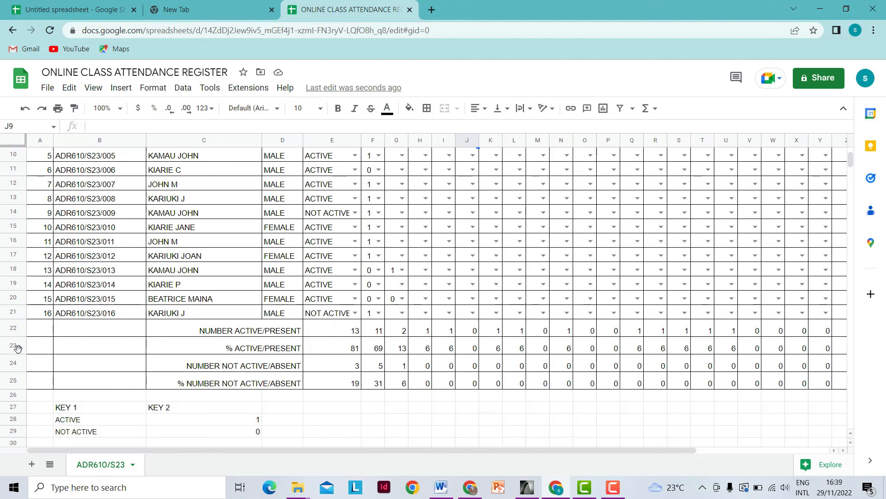
- Fill row 22 (NUMBER ACTIVE/PRESENT) light green and row 23 (% ACTIVE/PRESENT) yellow
left_click_drag(20, 329, 22, 381)
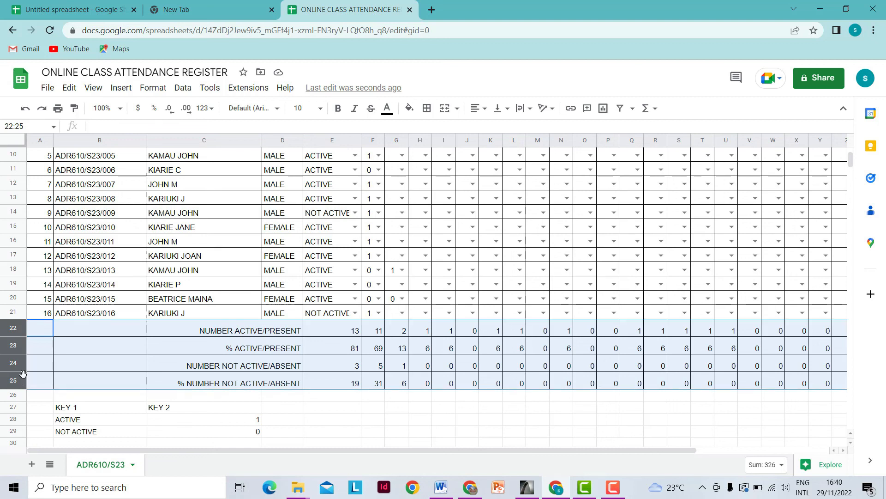
left_click_drag(16, 329, 74, 345)
left_click(85, 349)
left_click(16, 329)
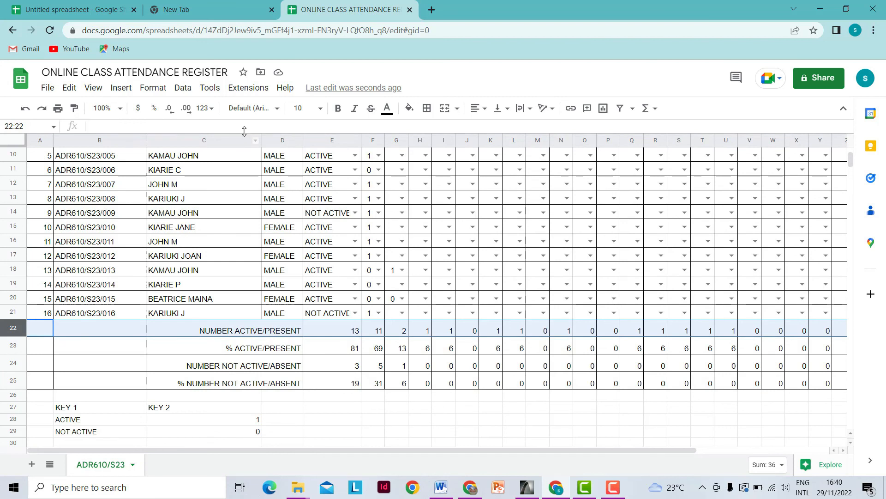
left_click(409, 109)
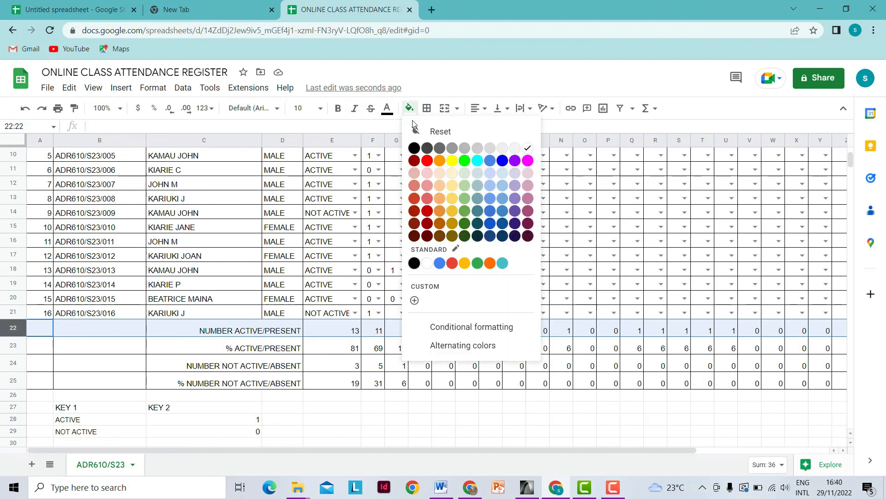
left_click(465, 198)
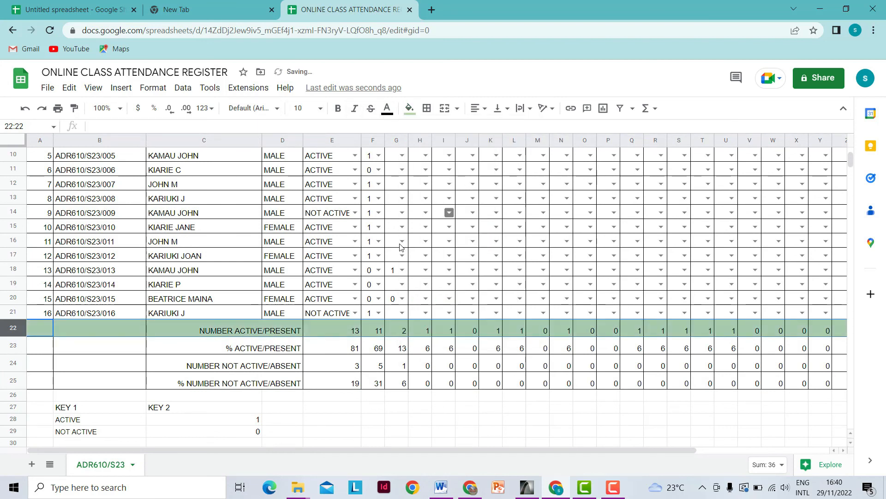
left_click(17, 348)
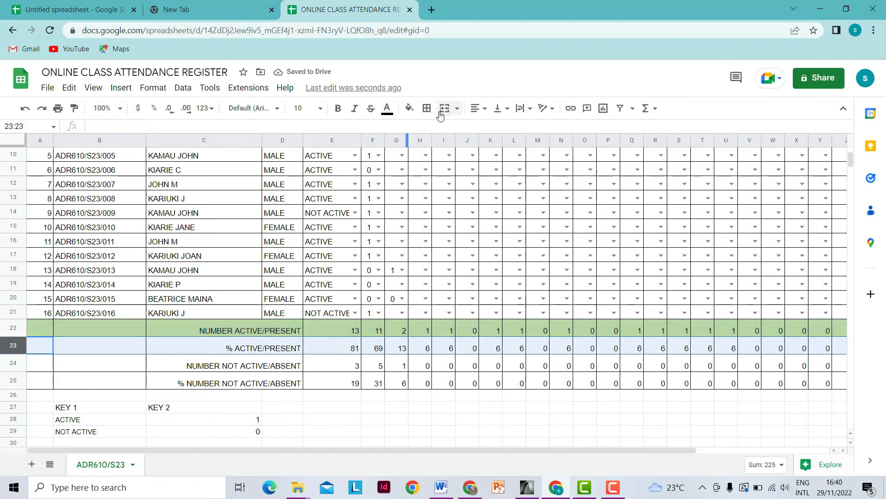
left_click(409, 108)
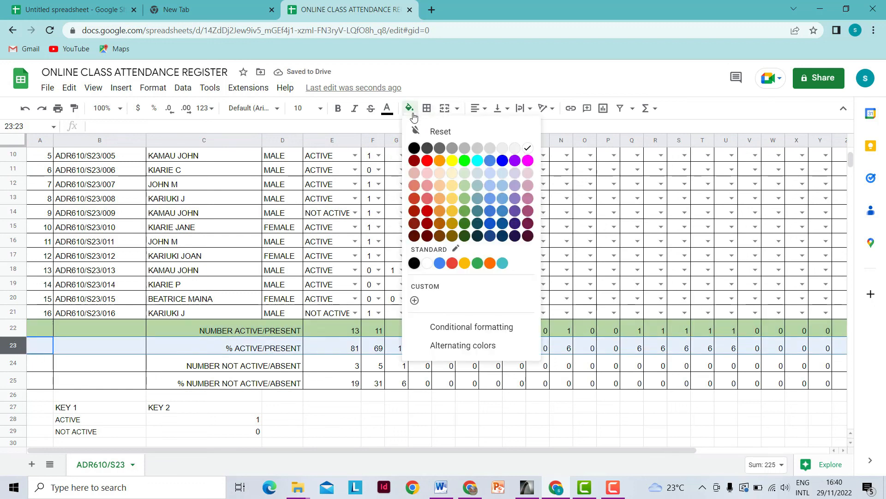
left_click(451, 162)
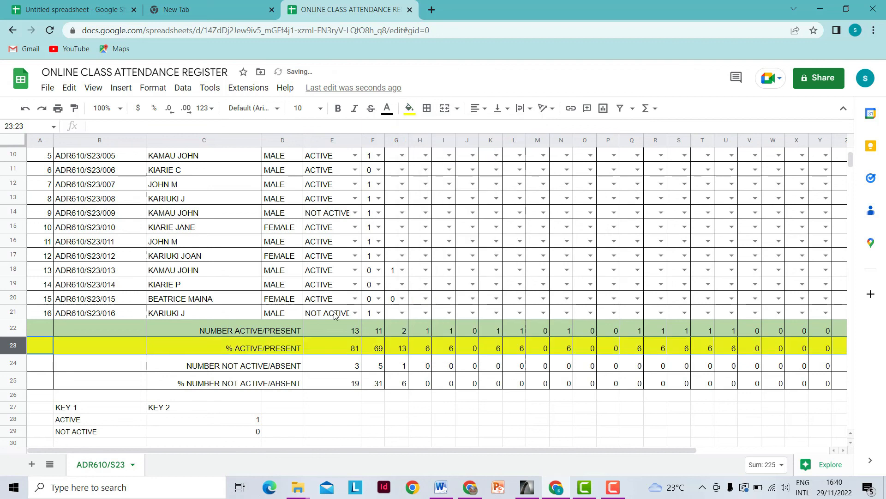
- Fill row 24 (NUMBER NOT ACTIVE/ABSENT) light green and row 25 yellow
left_click(17, 363)
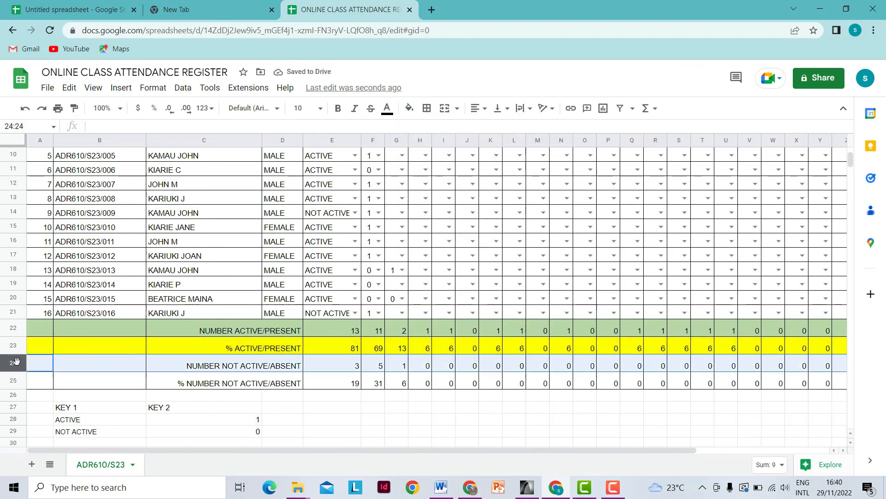
left_click(409, 109)
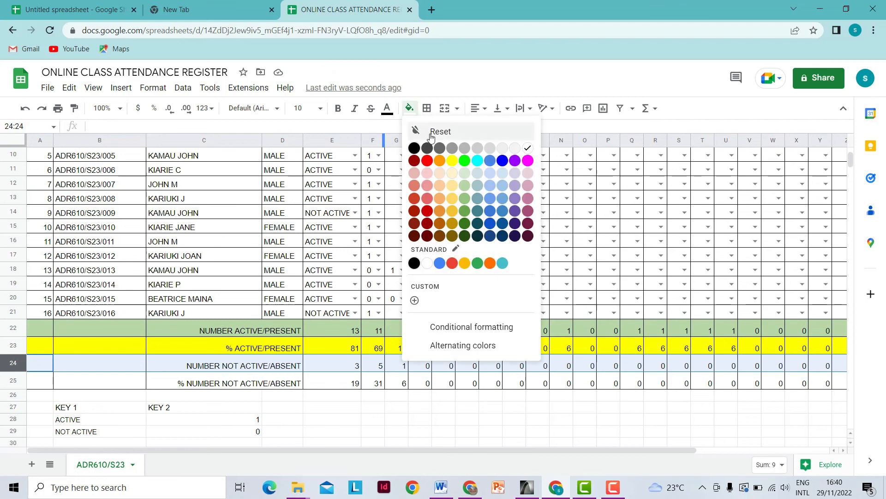
left_click(464, 186)
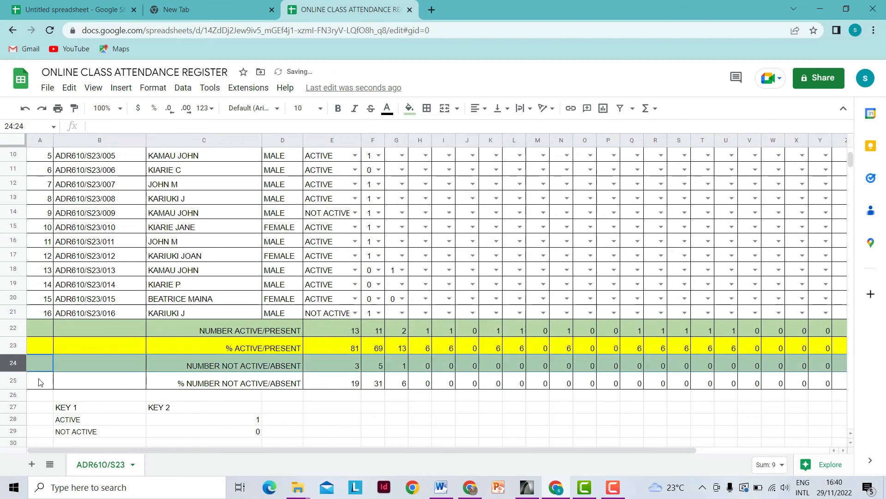
left_click(20, 383)
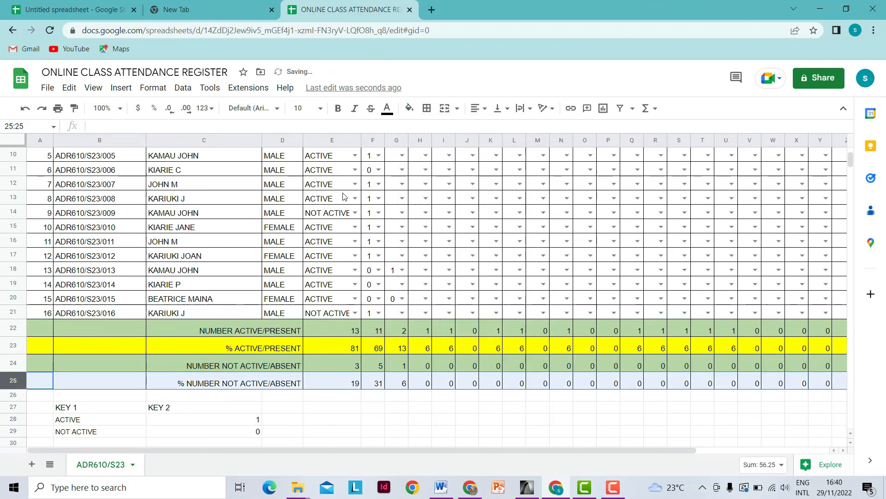
left_click(409, 108)
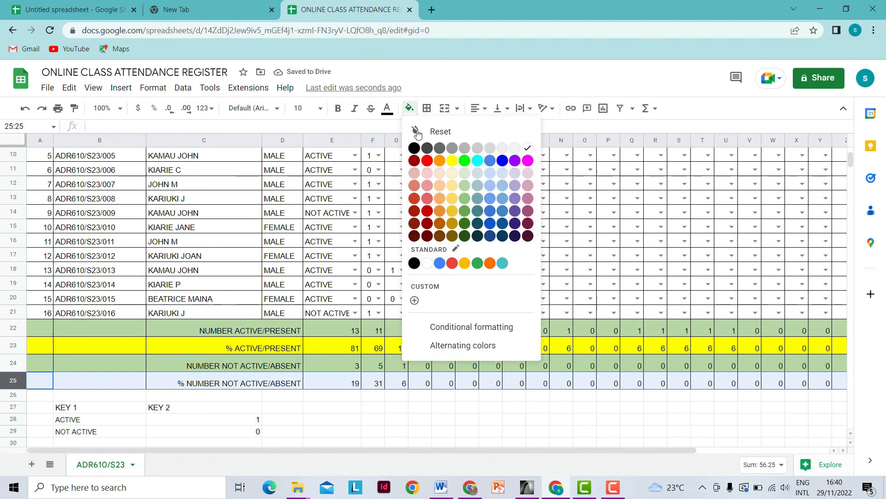
left_click(452, 160)
left_click(427, 396)
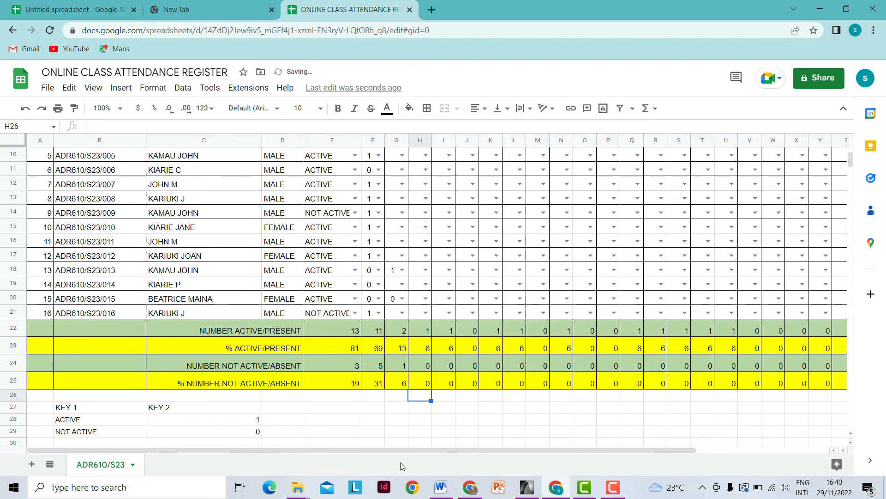
left_click_drag(381, 451, 429, 439)
scroll(287, 418, "up", 5)
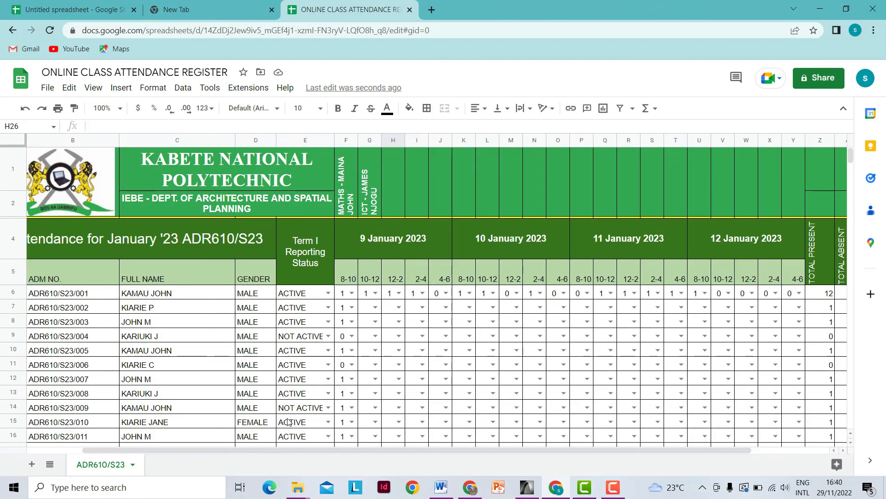
scroll(414, 331, "down", 3)
scroll(424, 341, "up", 3)
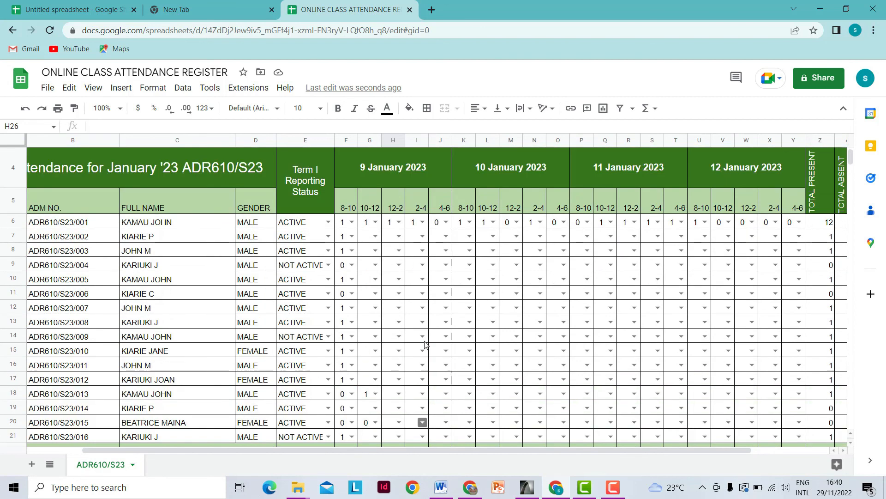
scroll(489, 331, "up", 2)
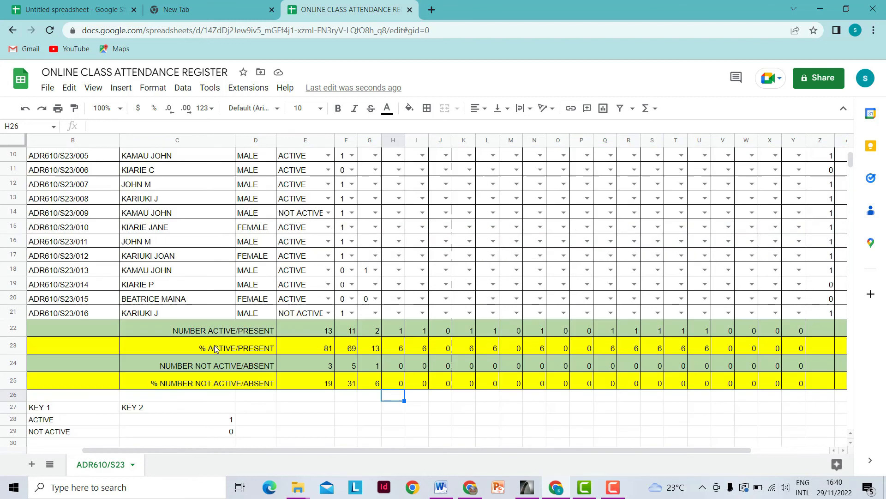
scroll(219, 350, "down", 3)
left_click_drag(356, 454, 172, 455)
scroll(210, 378, "up", 3)
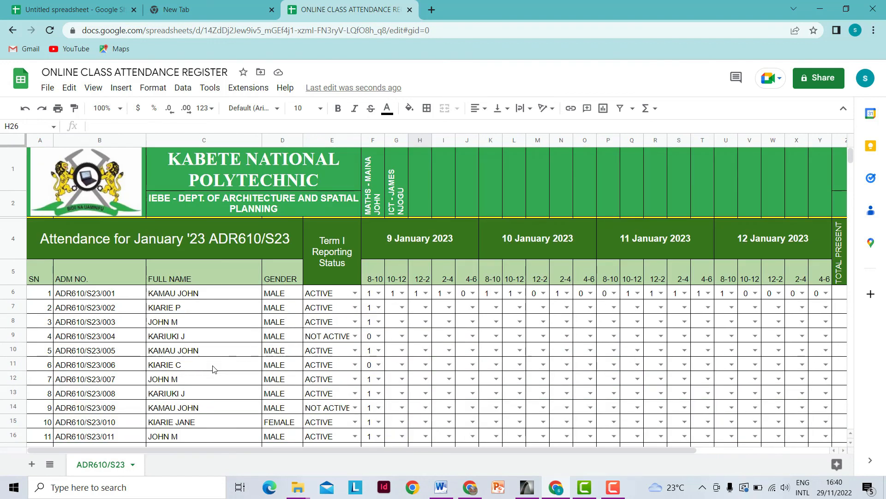
scroll(212, 369, "down", 3)
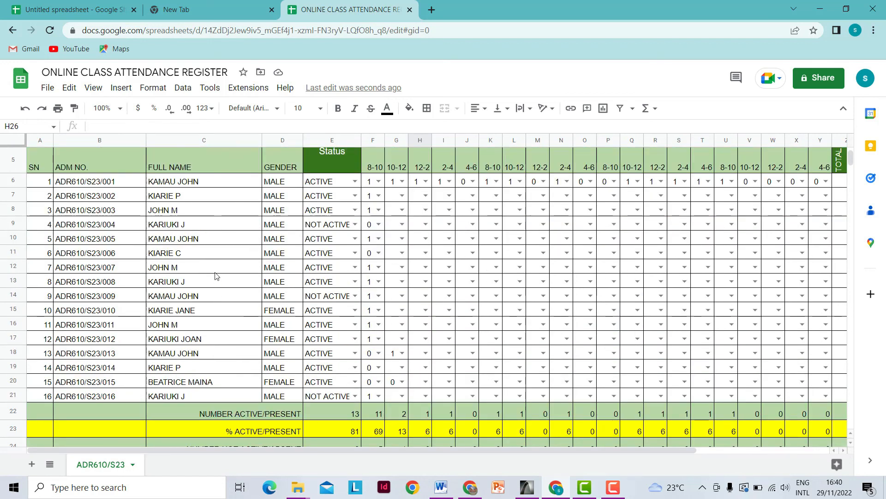
scroll(210, 323, "up", 3)
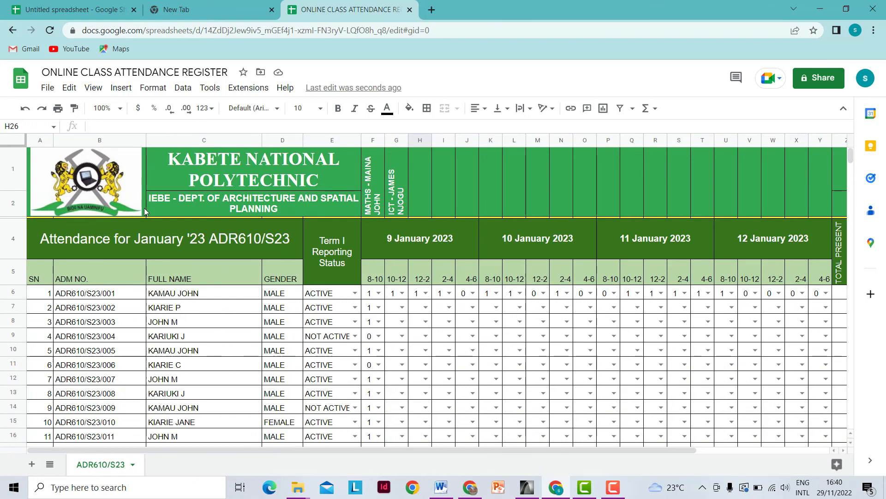
scroll(144, 208, "down", 3)
scroll(222, 372, "down", 3)
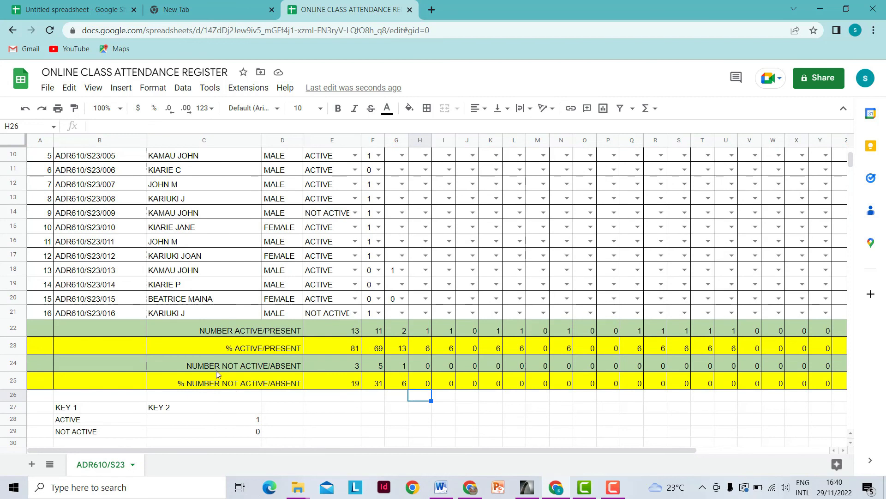
scroll(213, 350, "up", 5)
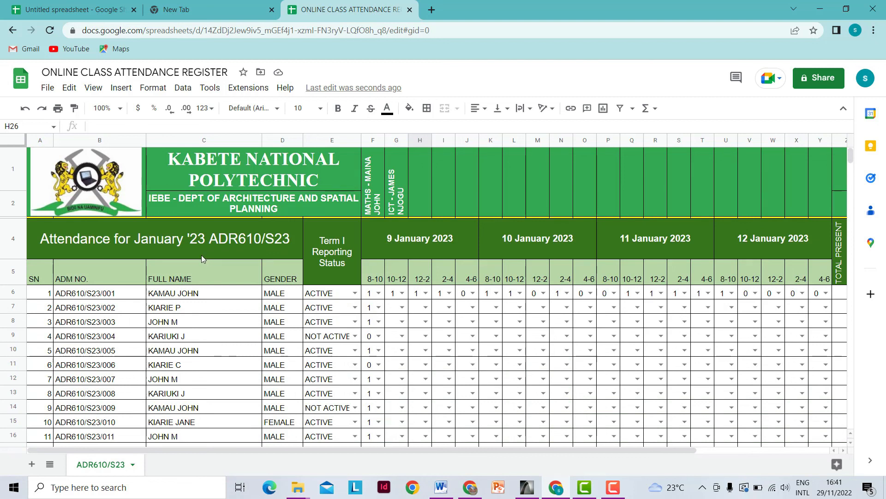
scroll(201, 258, "down", 3)
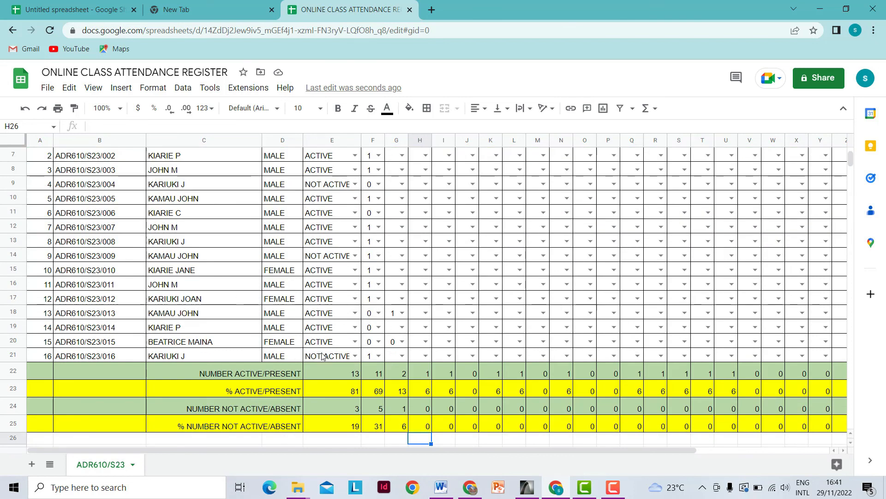
scroll(96, 408, "up", 3)
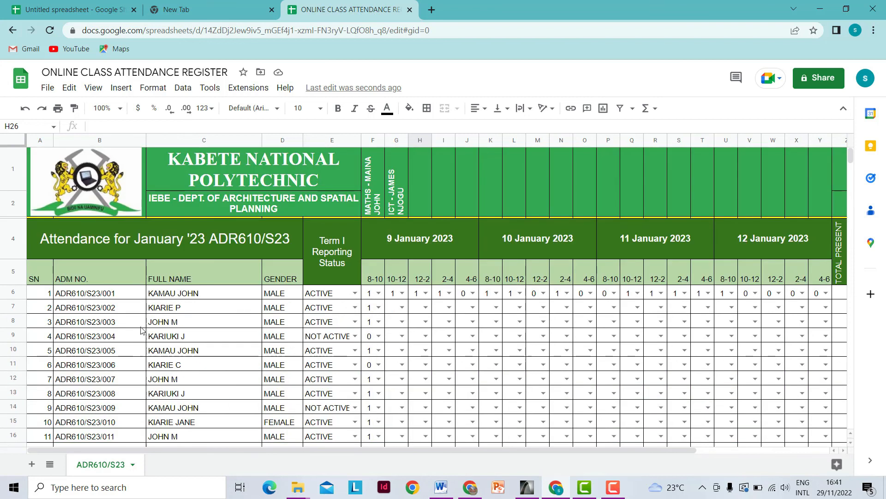
scroll(256, 333, "down", 3)
scroll(256, 333, "down", 3)
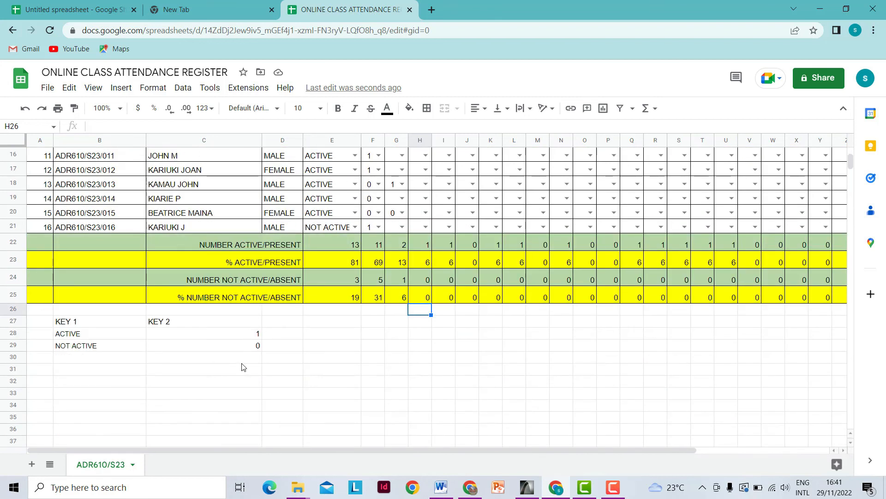
scroll(223, 364, "up", 2)
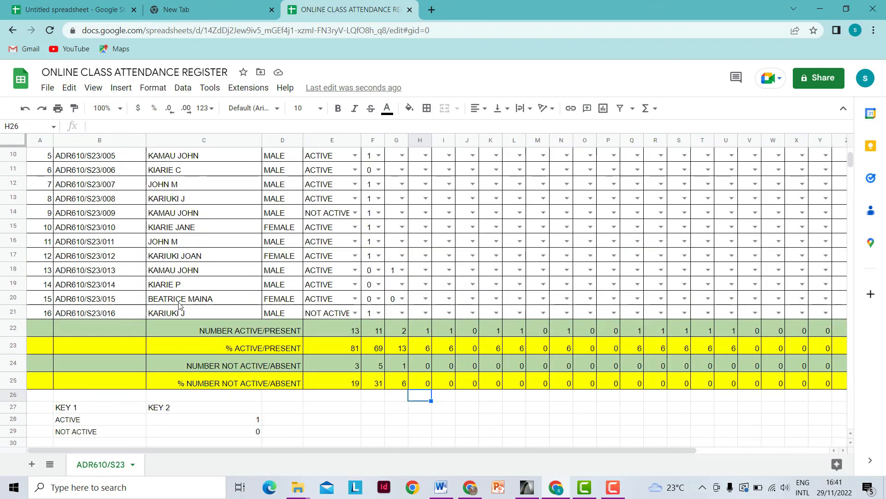
- Duplicate the ADR610/S23 sheet
right_click(105, 467)
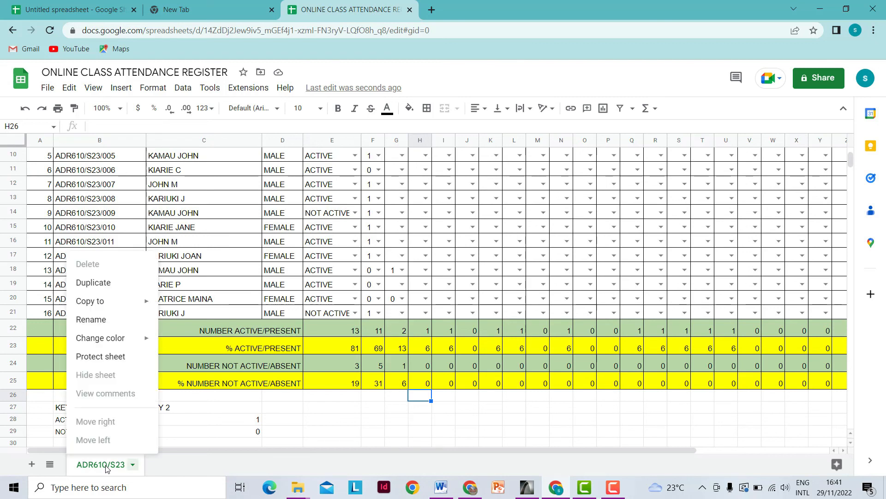
left_click(99, 284)
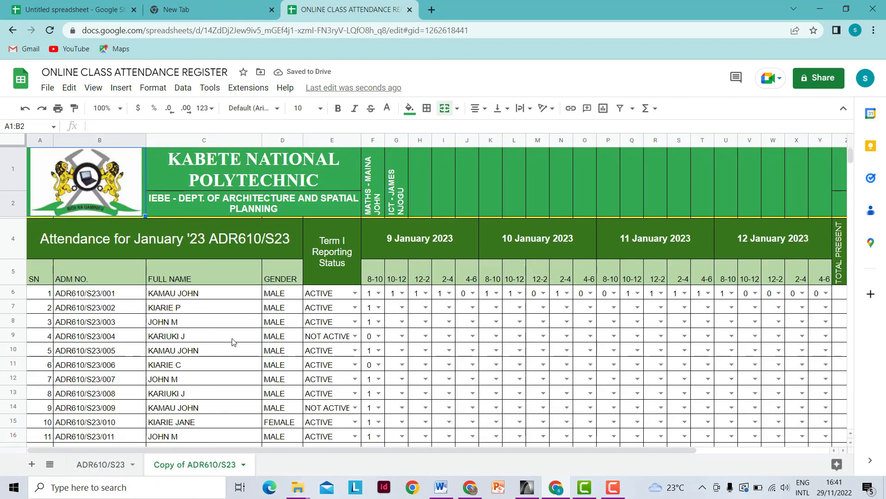
scroll(152, 424, "down", 3)
- Rename the copied sheet to ADR620/S22
right_click(201, 466)
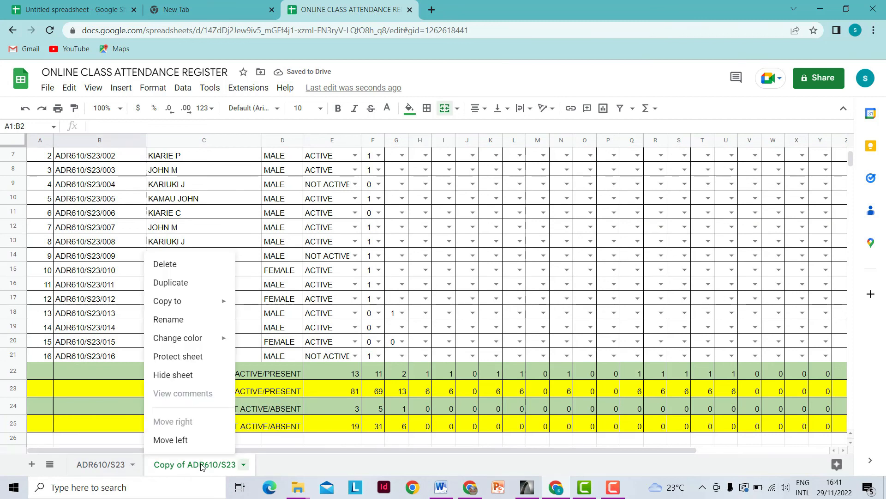
left_click(173, 319)
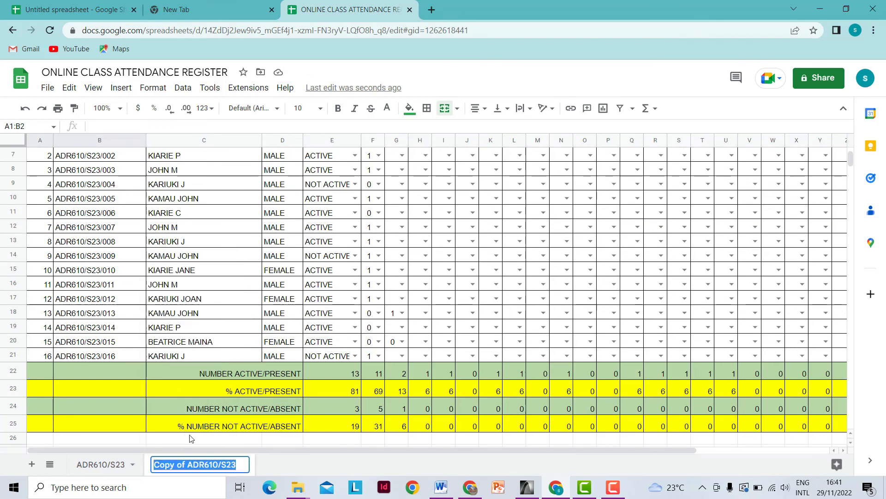
left_click(188, 466)
key("BackSpace")
key("BackSpace")
key("BackSpace")
key("BackSpace")
key("BackSpace")
key("BackSpace")
key("BackSpace")
key("BackSpace")
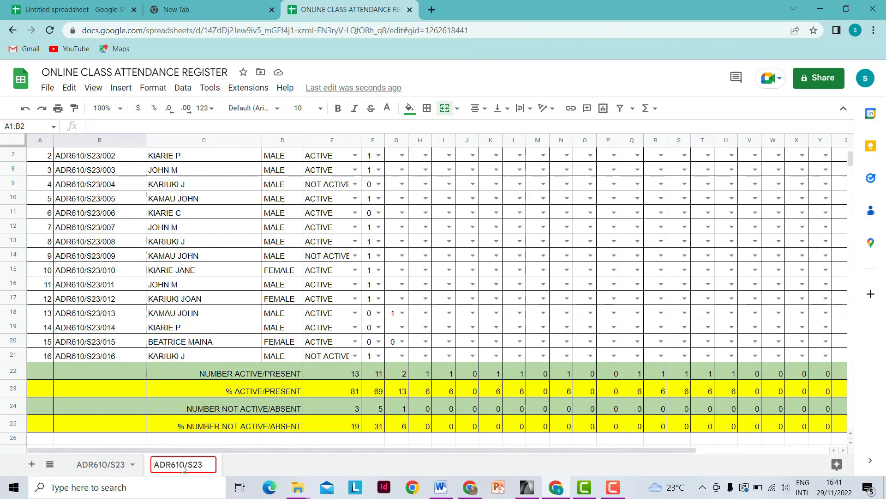
left_click(181, 465)
key("BackSpace")
key("BackSpace")
type("2")
left_click(255, 470)
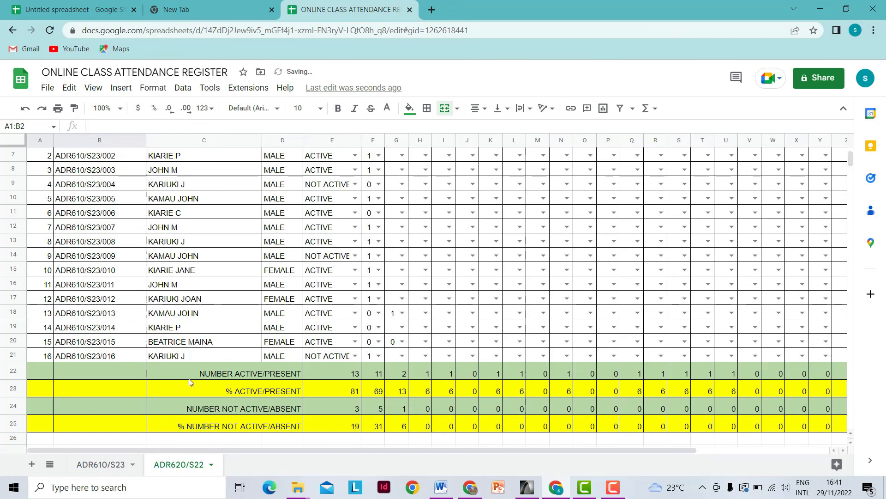
- Delete the student details in B6:E21, keeping serial numbers and attendance marks
scroll(85, 357, "up", 2)
scroll(85, 357, "up", 2)
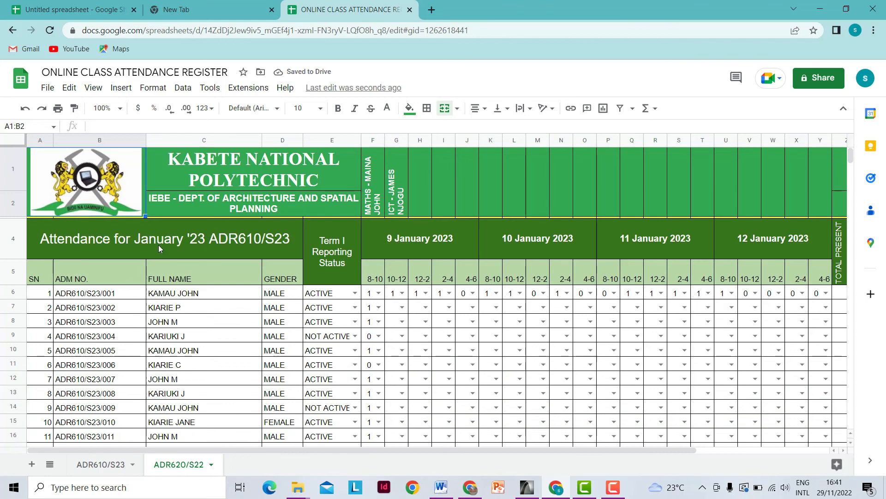
scroll(287, 248, "down", 3)
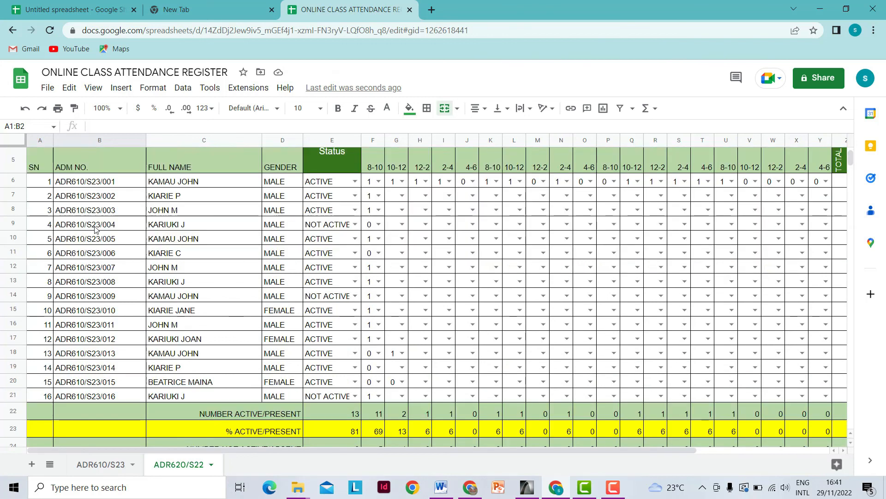
left_click_drag(68, 184, 211, 396)
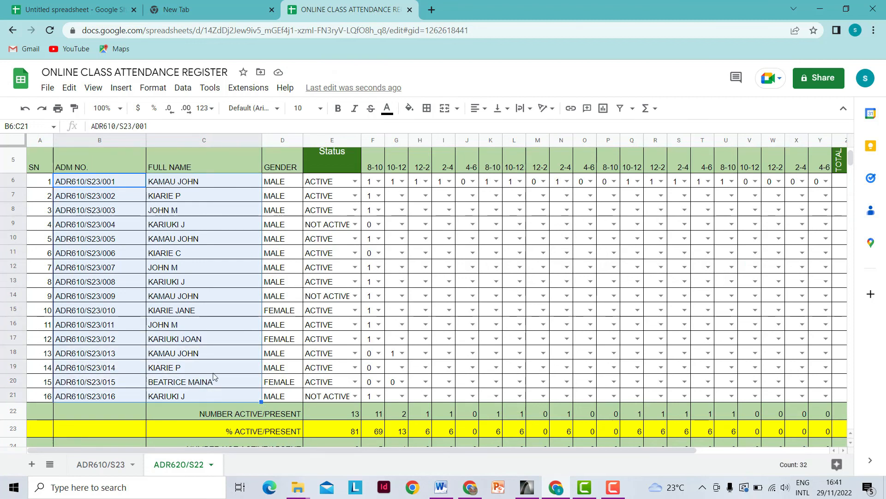
left_click(225, 357)
left_click_drag(86, 185, 333, 399)
key("Delete")
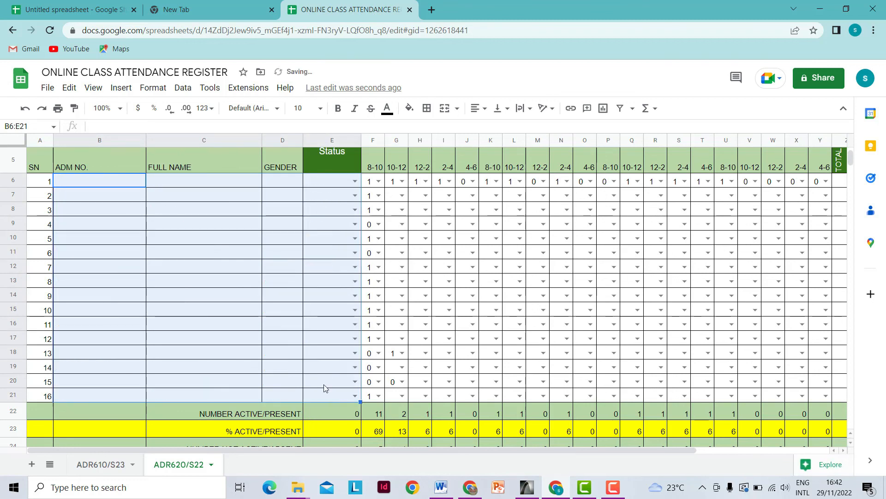
scroll(178, 317, "up", 3)
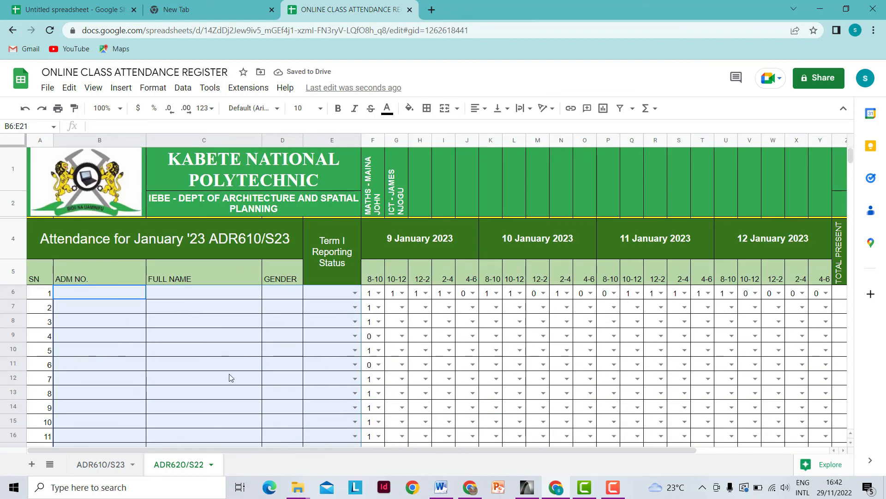
- Edit the merged A4:D4 title from ADR610/S23 to ADR620/S22
left_click(242, 237)
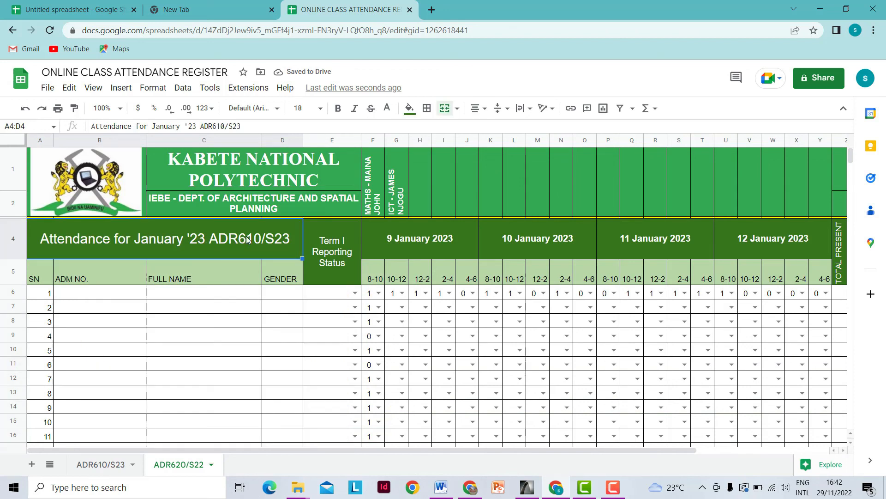
double_click(230, 238)
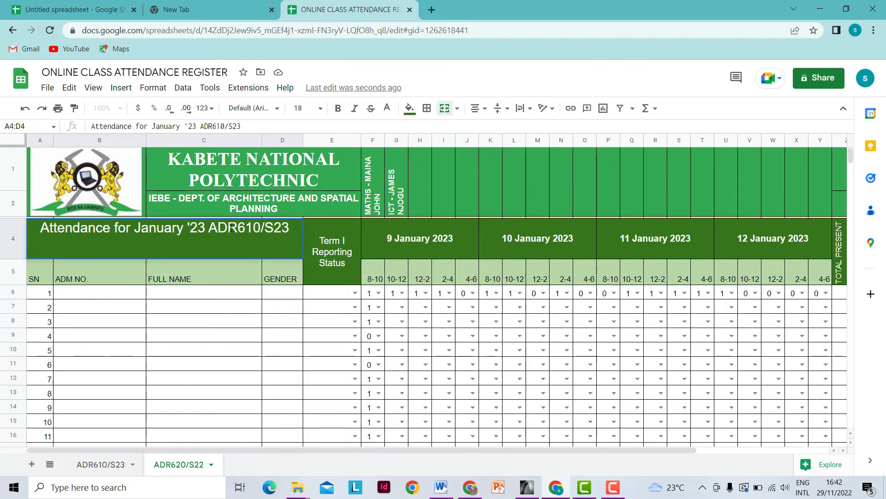
left_click(253, 227)
type("22")
left_click(246, 323)
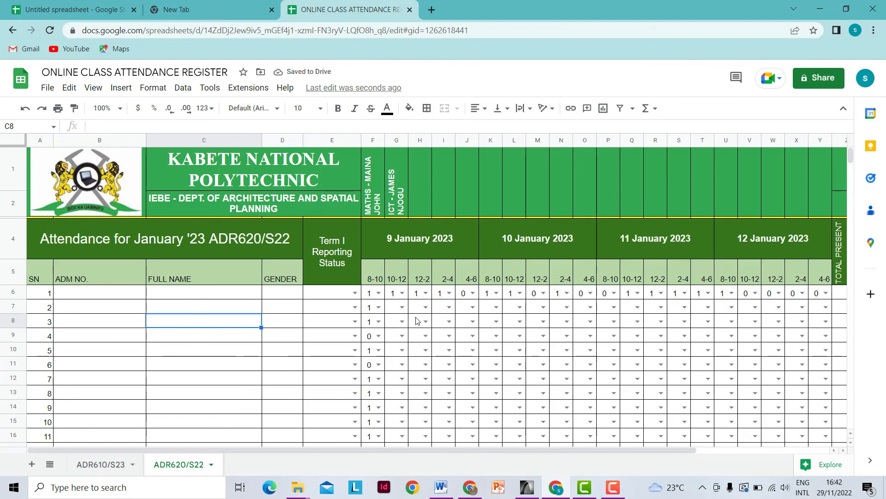
- Delete the 1/0 marks in F6:Y21 so every summary count reads 0
left_click_drag(370, 296, 594, 397)
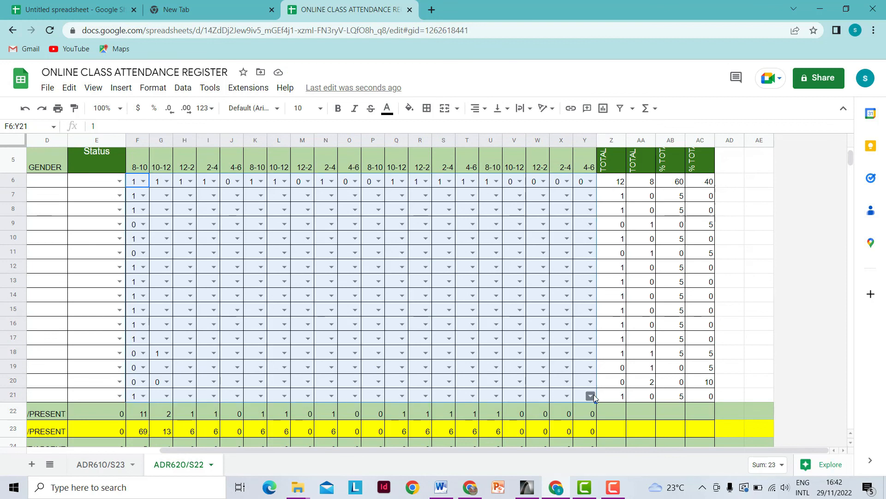
key("Delete")
scroll(594, 392, "up", 2)
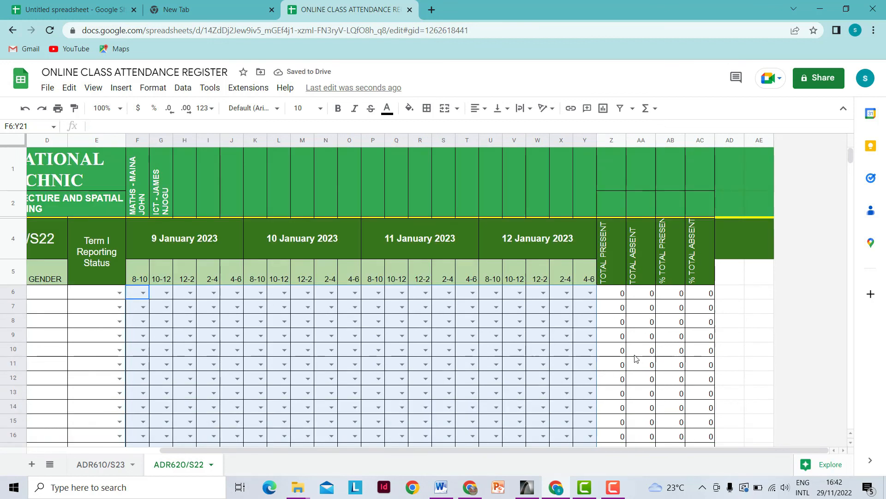
left_click_drag(607, 450, 471, 450)
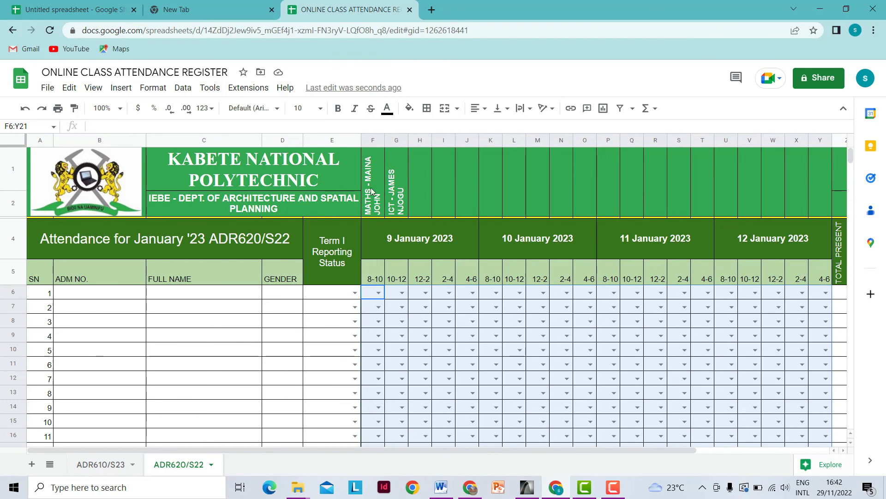
left_click_drag(373, 190, 397, 197)
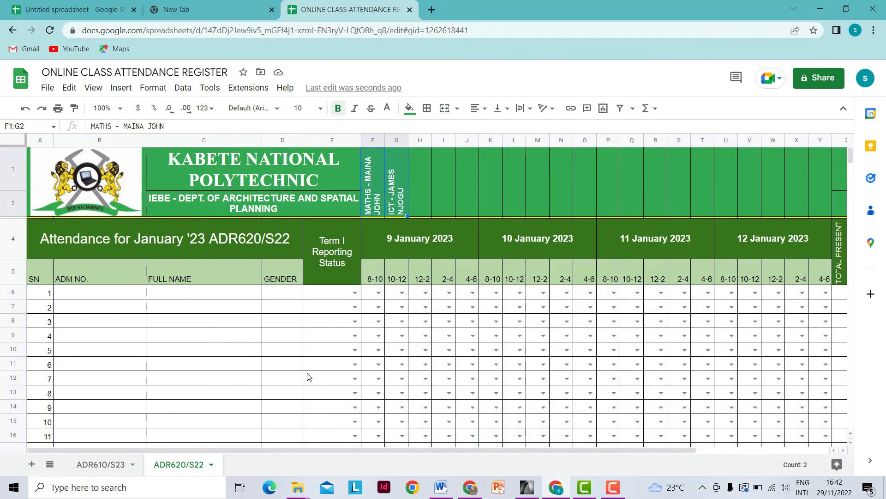
left_click(328, 370)
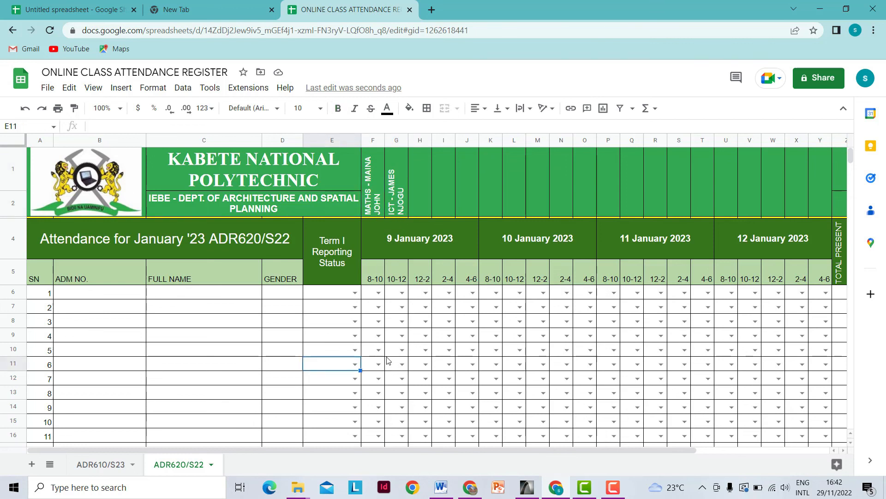
scroll(370, 365, "down", 3)
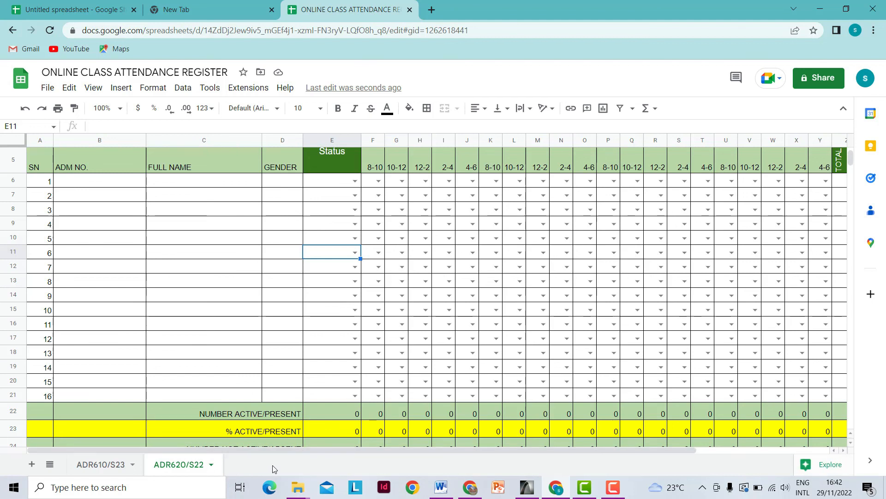
scroll(290, 384, "up", 3)
scroll(278, 397, "down", 3)
- Return to the ADR610/S23 sheet and scroll through its marks, confirming 13 present (81%) in the first slot
left_click(101, 464)
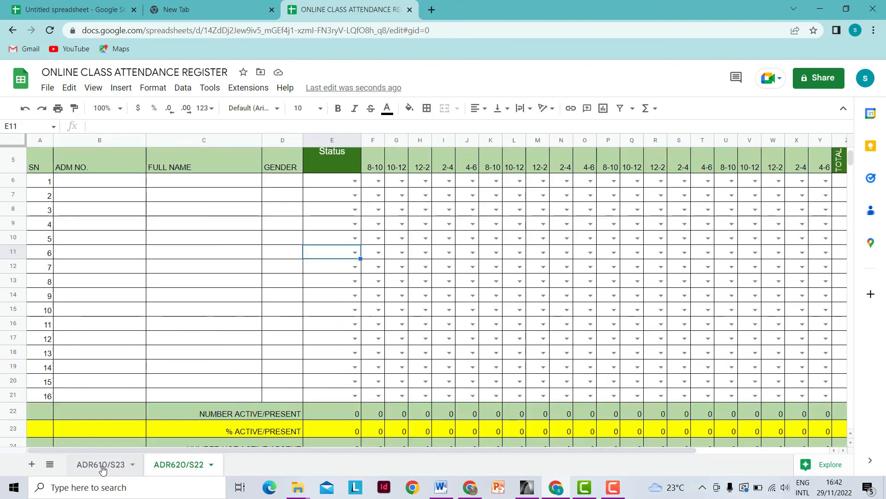
scroll(264, 334, "up", 2)
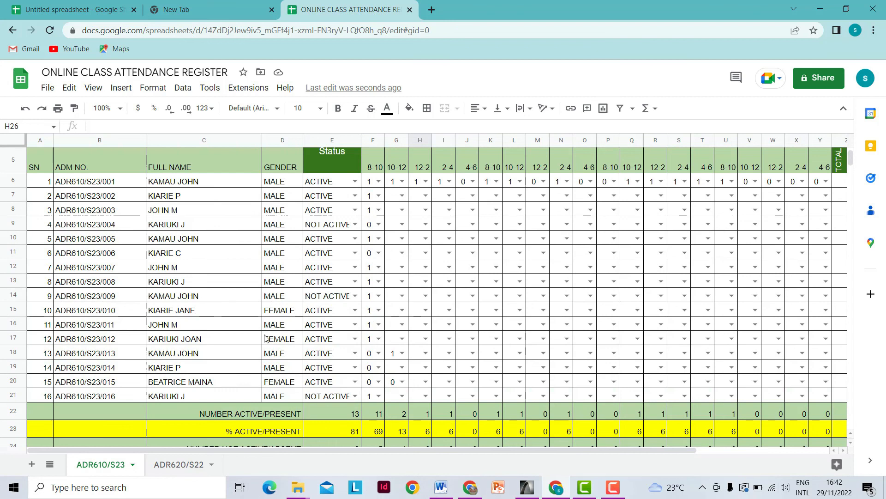
scroll(266, 339, "up", 2)
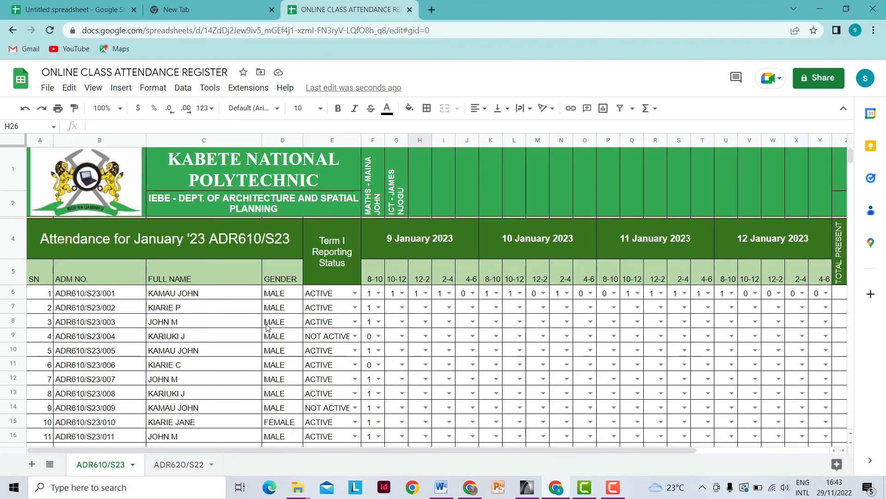
scroll(293, 317, "down", 1)
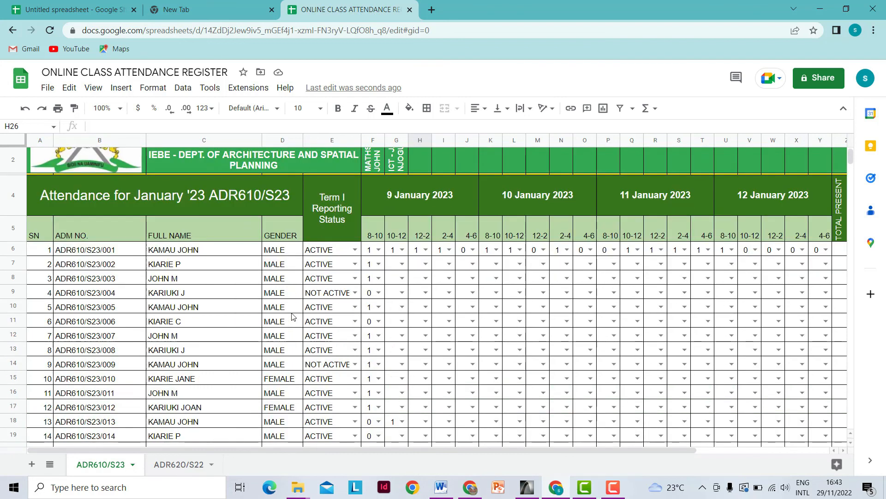
scroll(293, 317, "down", 2)
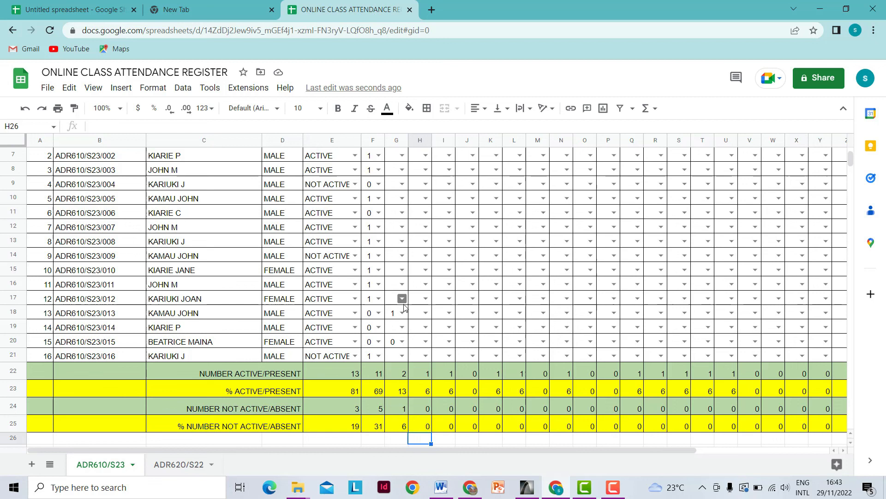
scroll(271, 350, "up", 1)
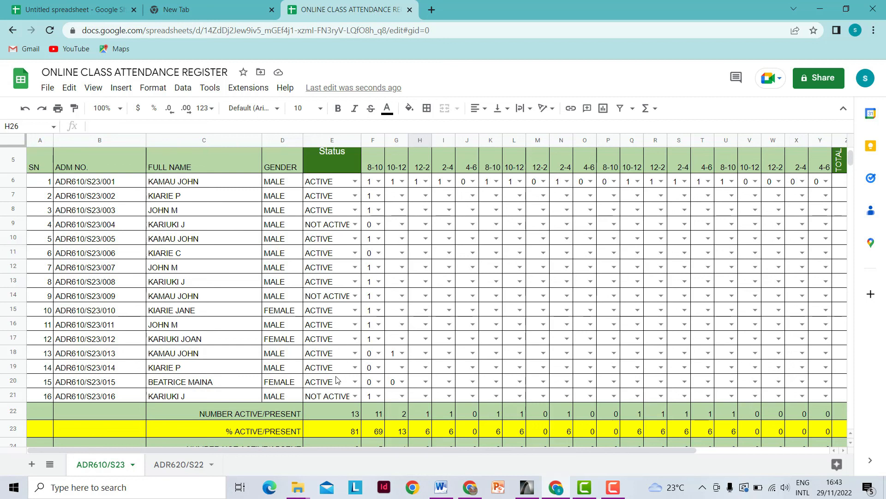
scroll(338, 380, "up", 1)
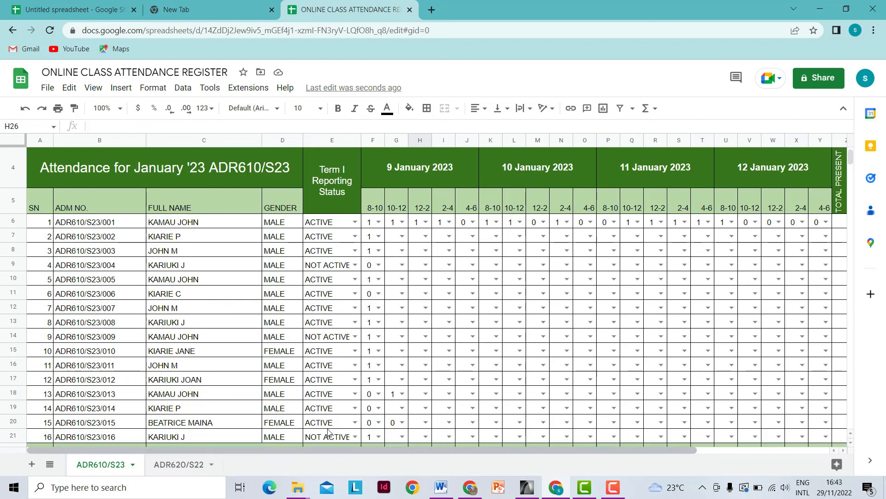
scroll(316, 396, "down", 1)
scroll(316, 396, "down", 1)
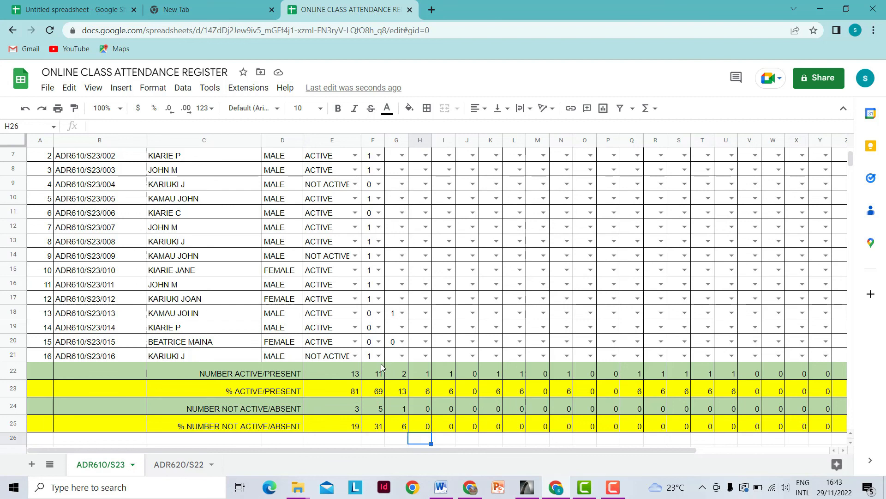
scroll(381, 367, "up", 1)
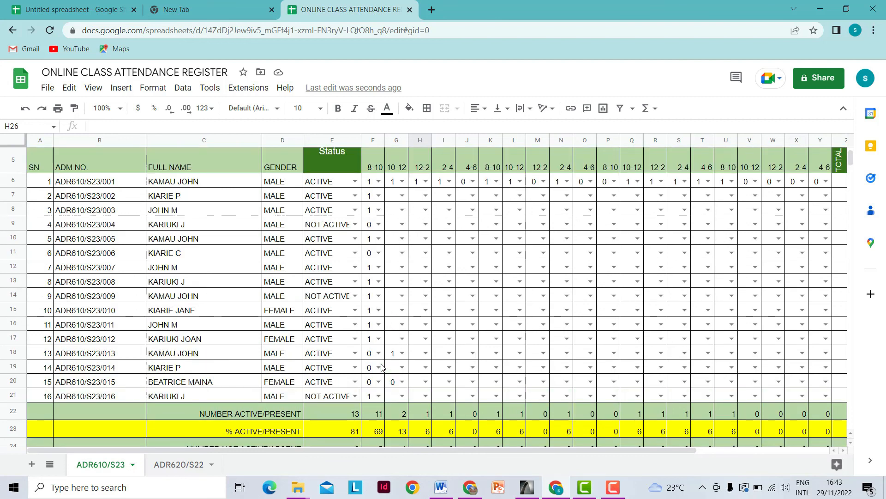